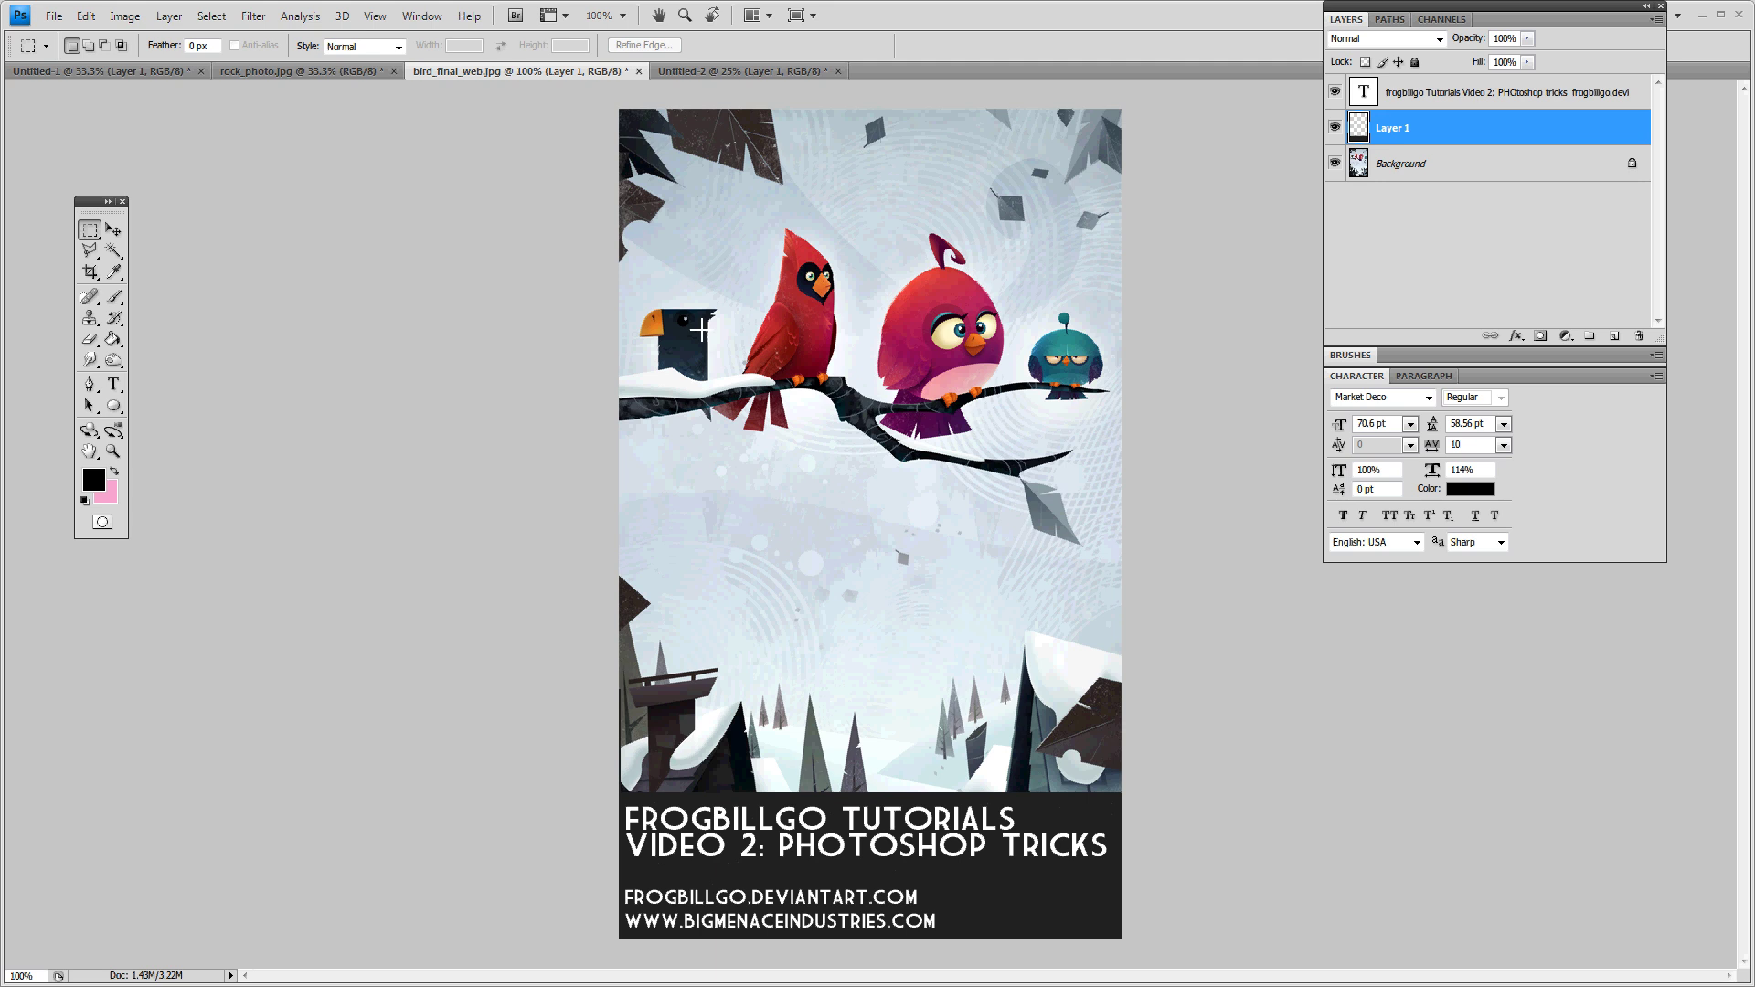
{"action": "key", "text": "f"}
{"action": "key", "text": "f"}
{"action": "key", "text": "f"}
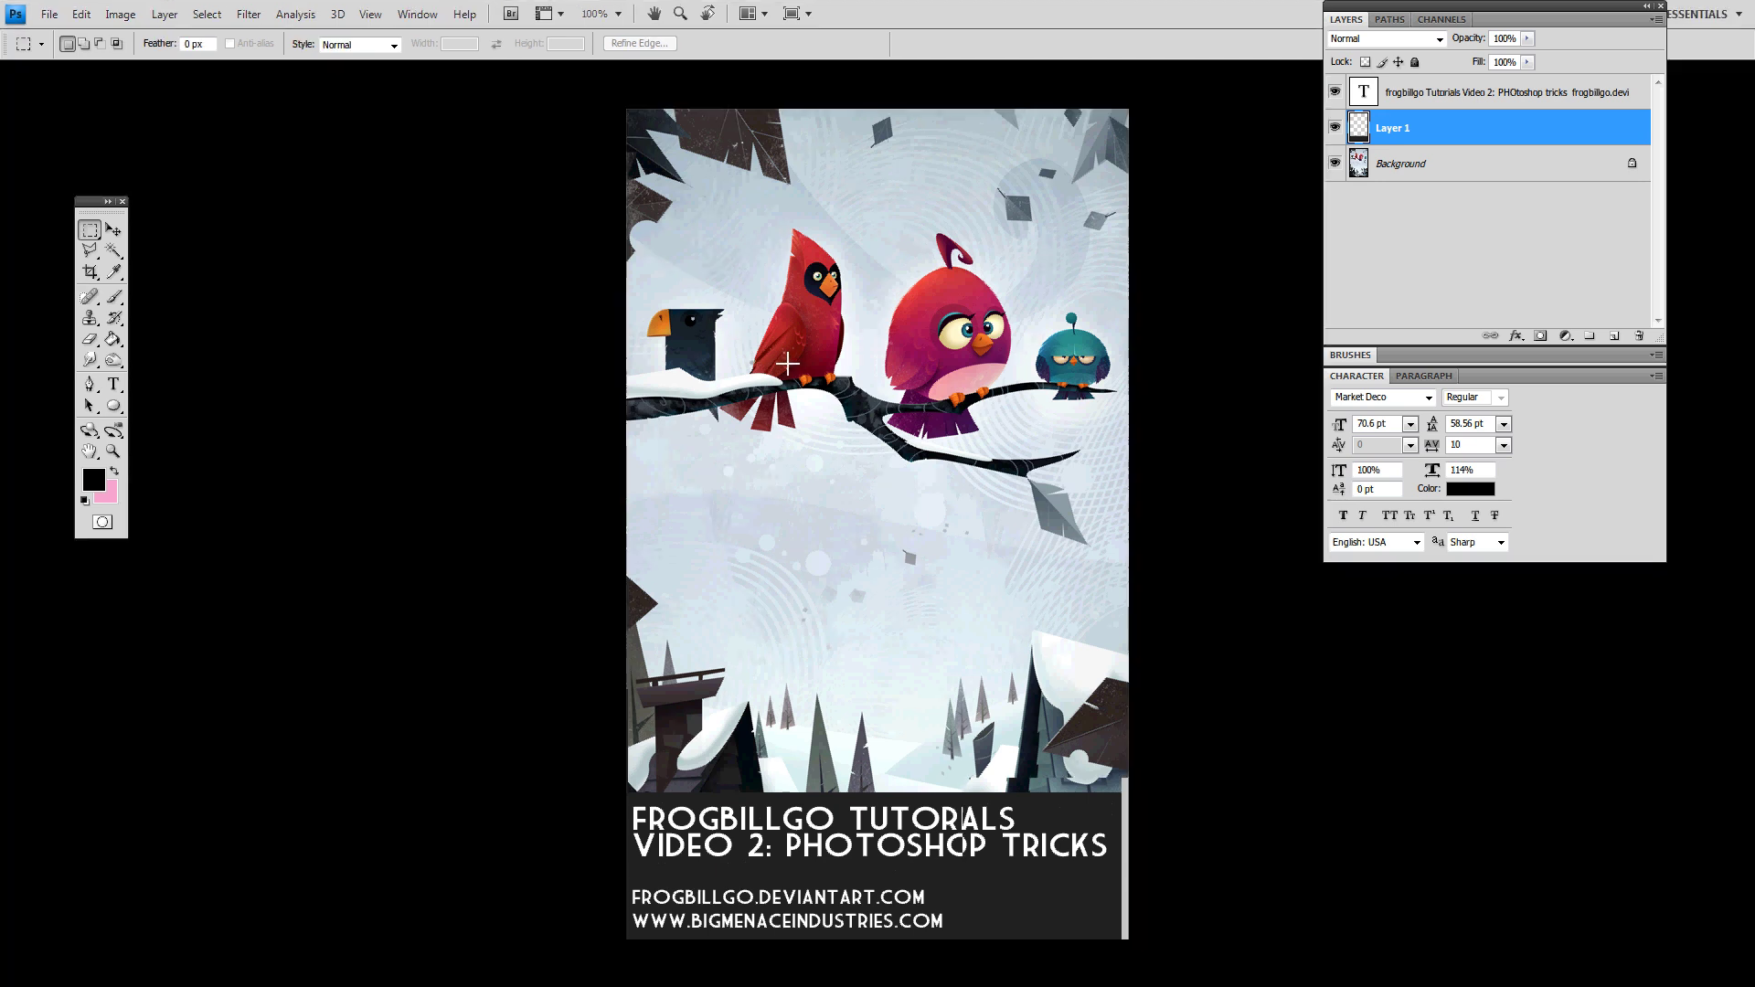
{"action": "key", "text": "f"}
{"action": "key", "text": "f"}
{"action": "key", "text": "f"}
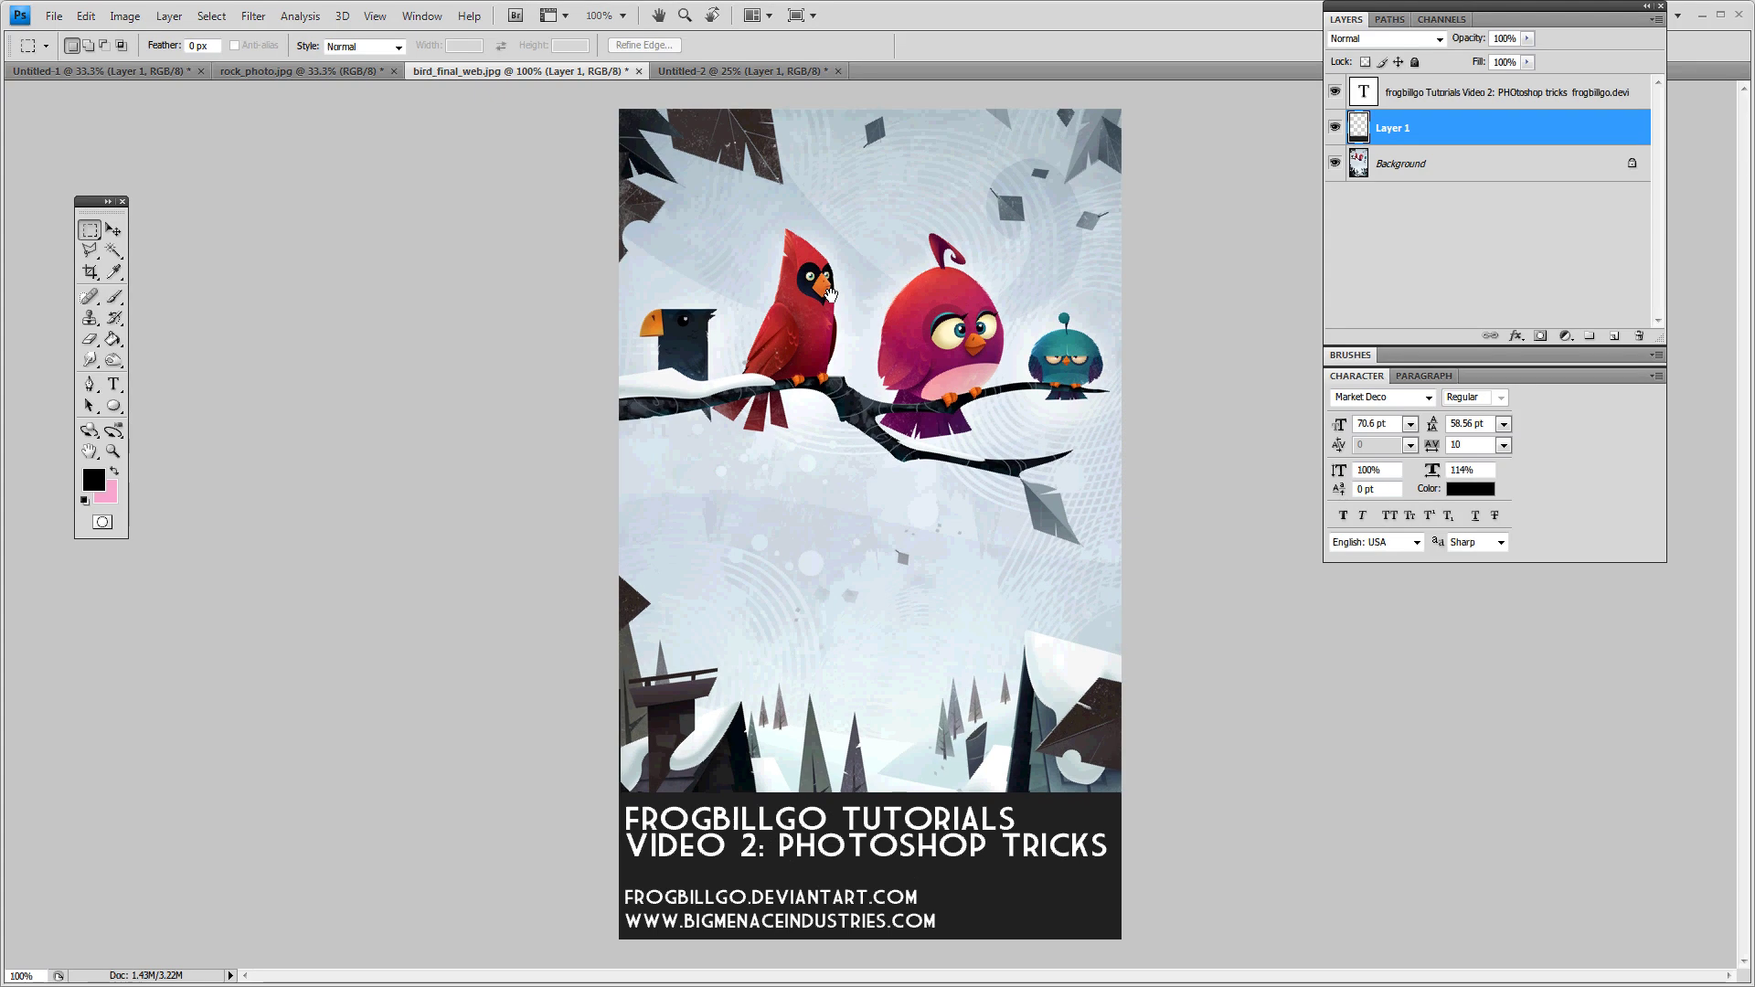
{"action": "key", "text": "f"}
{"action": "left_click_drag", "start_coordinate": [814, 305], "coordinate": [728, 311]}
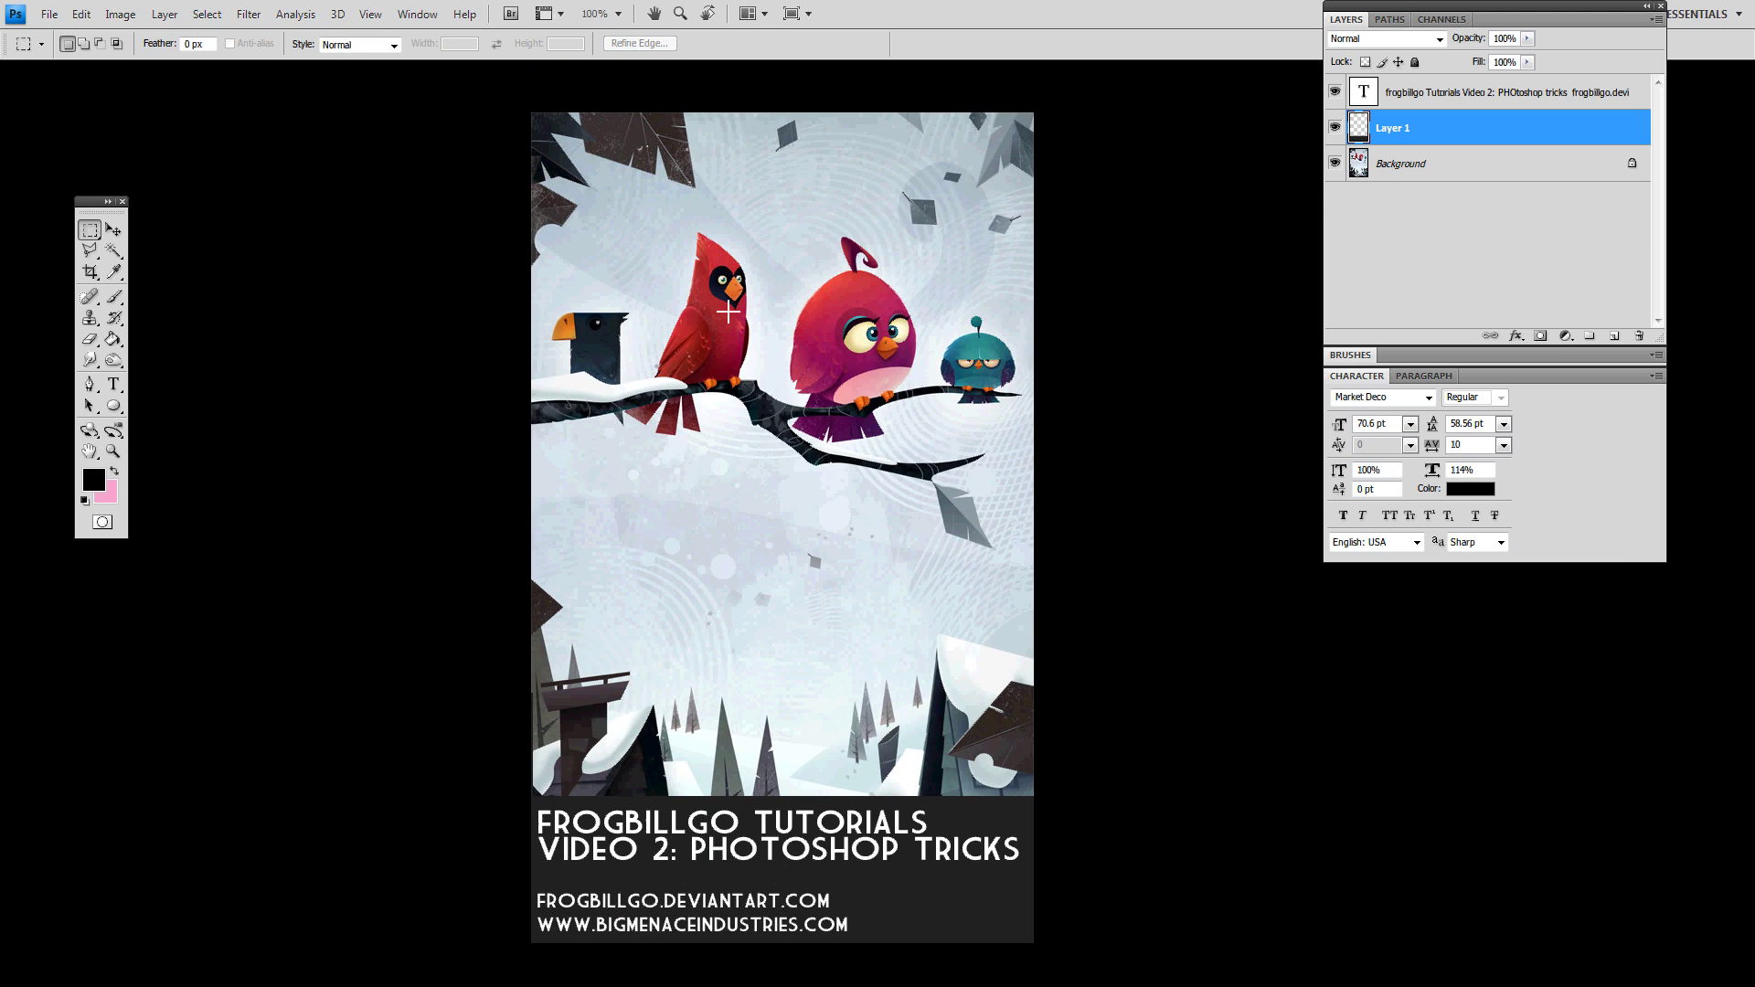
{"action": "key", "text": "f"}
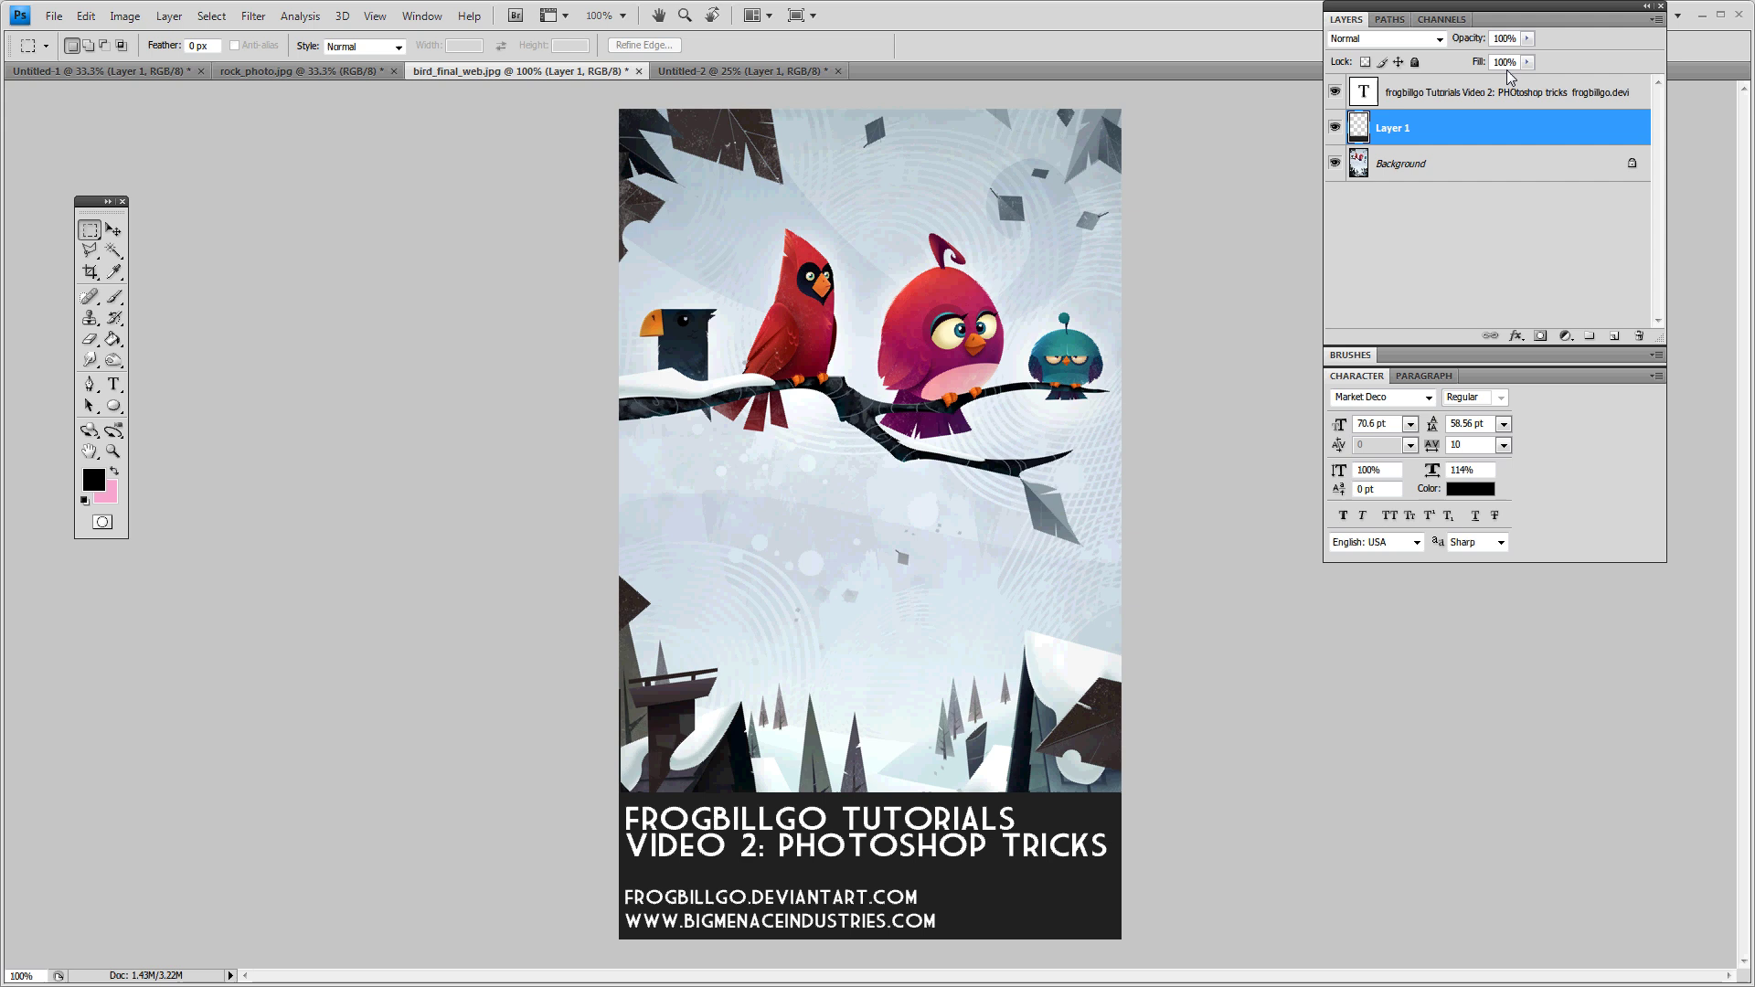
{"action": "left_click", "coordinate": [1335, 129]}
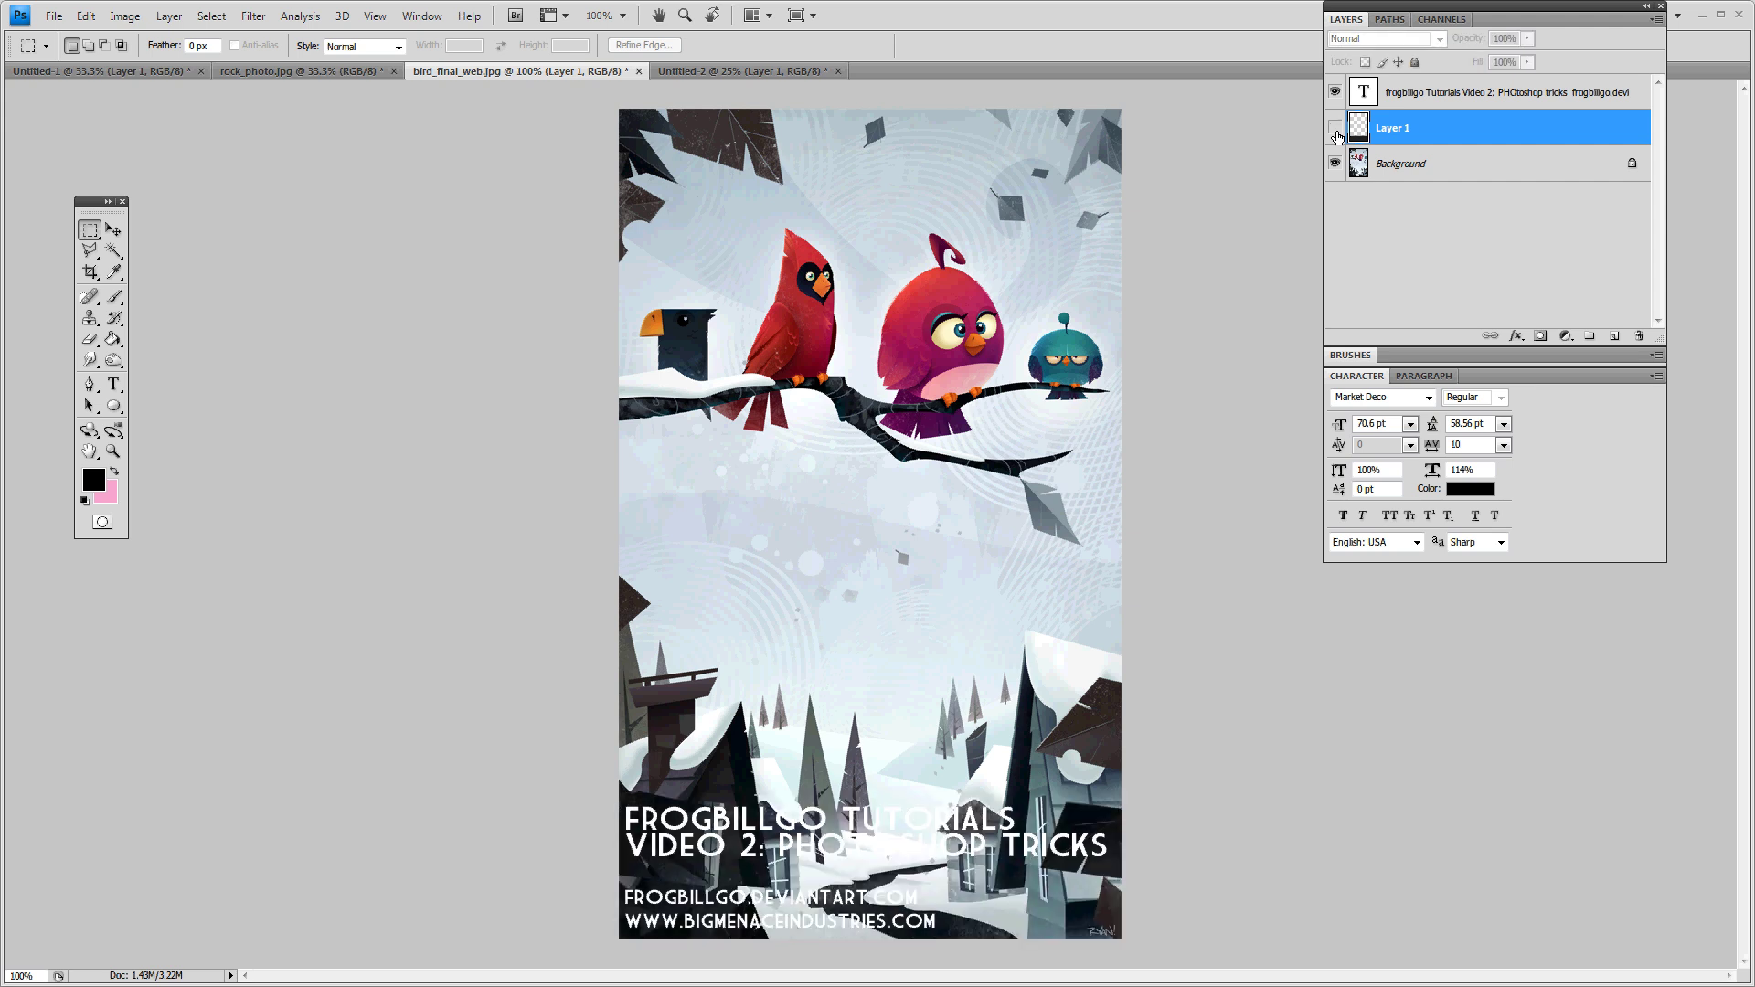
{"action": "left_click", "coordinate": [1336, 128]}
{"action": "left_click", "coordinate": [1335, 129]}
{"action": "left_click", "coordinate": [1336, 129]}
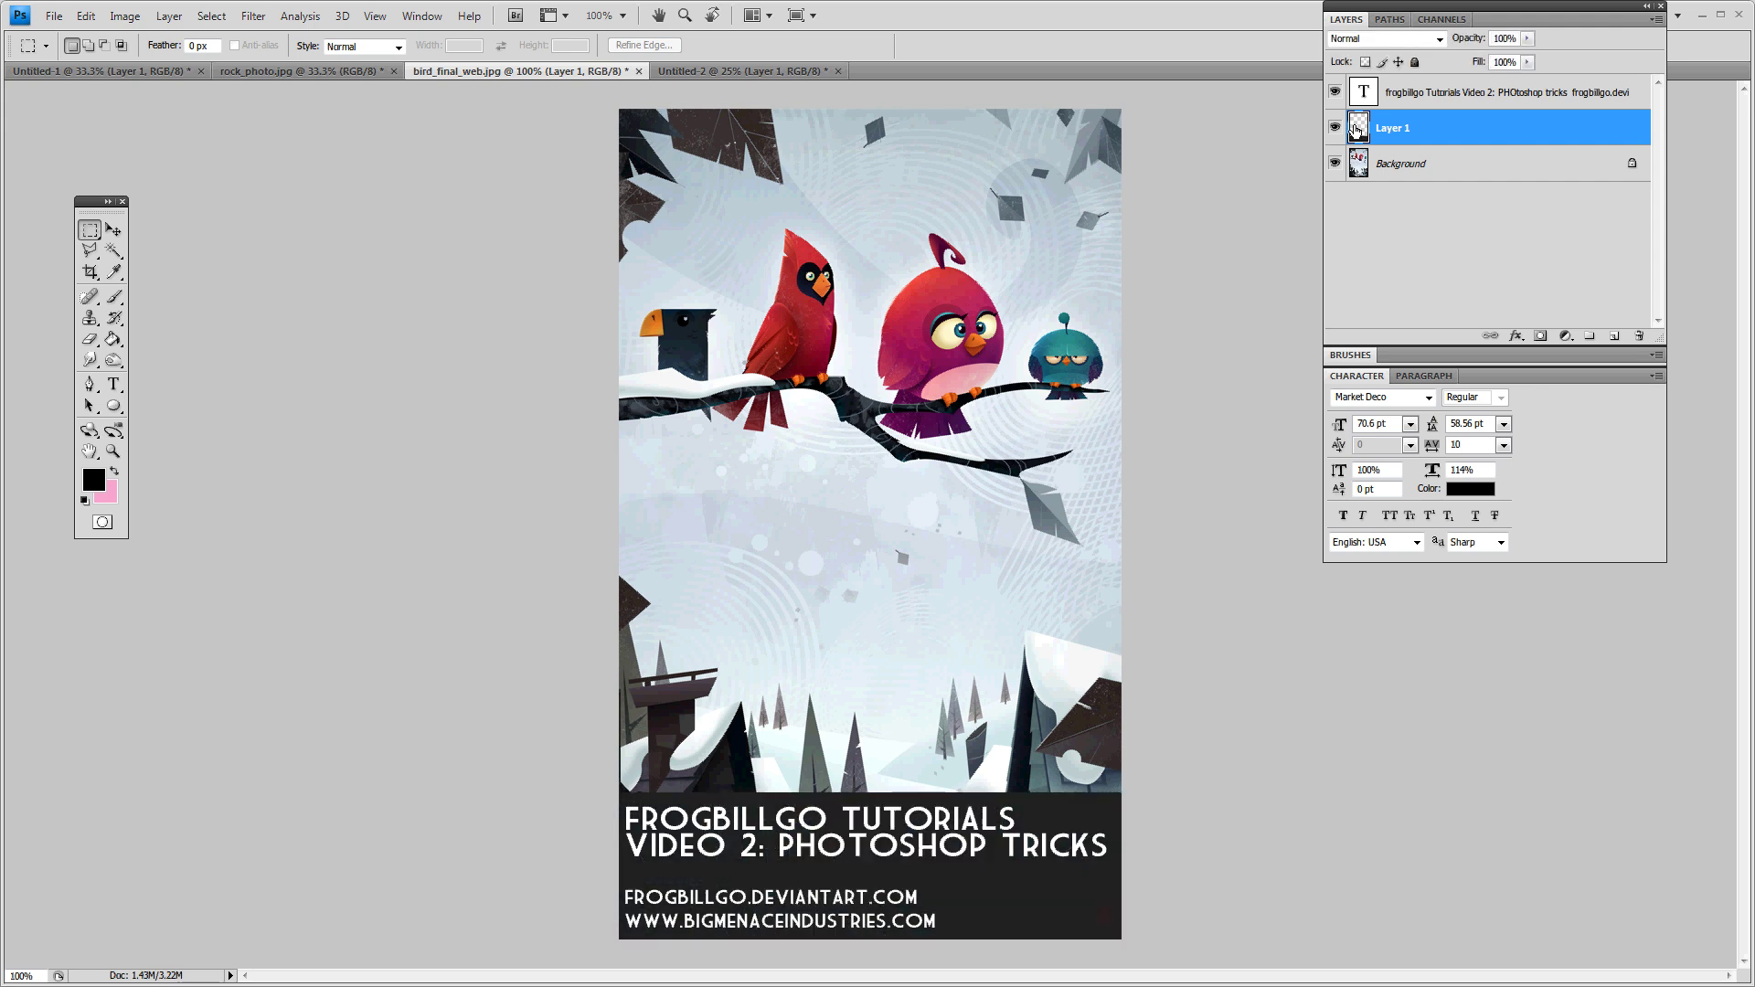
Raise the dark band layer to cover the snowy trees and duplicate it.
{"action": "key", "text": "v"}
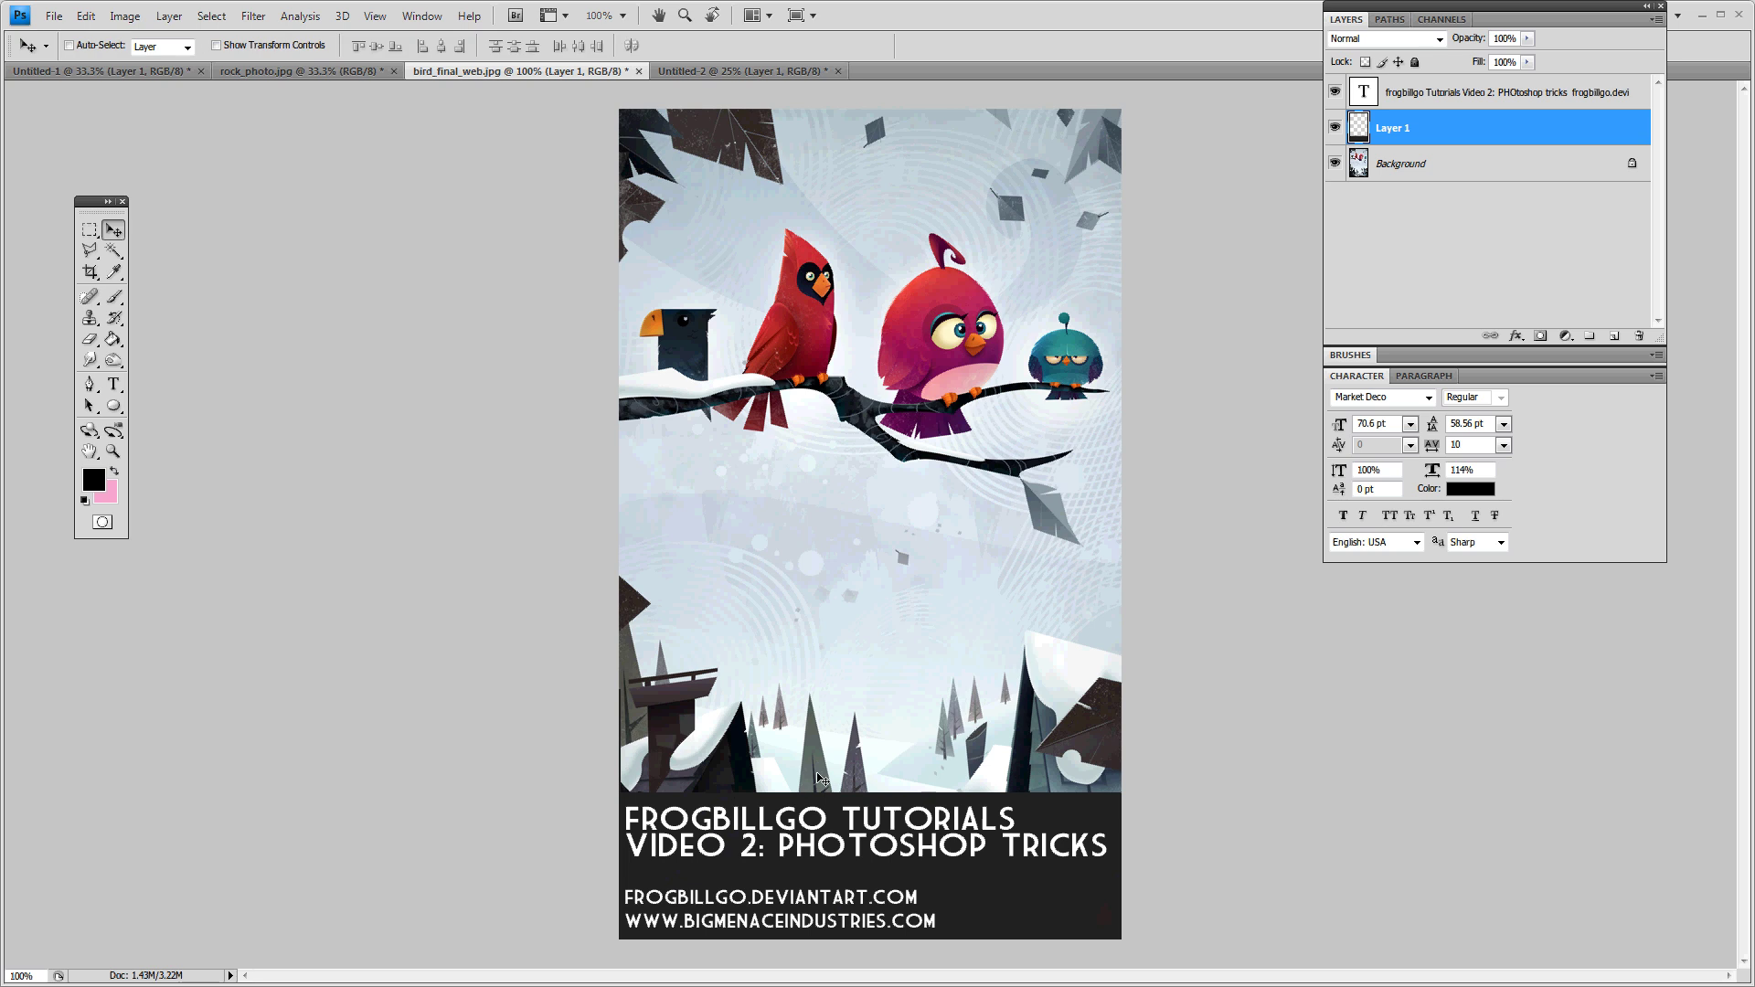
{"action": "key", "text": "alt"}
{"action": "key", "text": "v"}
{"action": "key", "text": "Escape"}
{"action": "left_click_drag", "start_coordinate": [850, 834], "coordinate": [864, 619]}
{"action": "key", "text": "ctrl+j"}
{"action": "key", "text": "ctrl+j"}
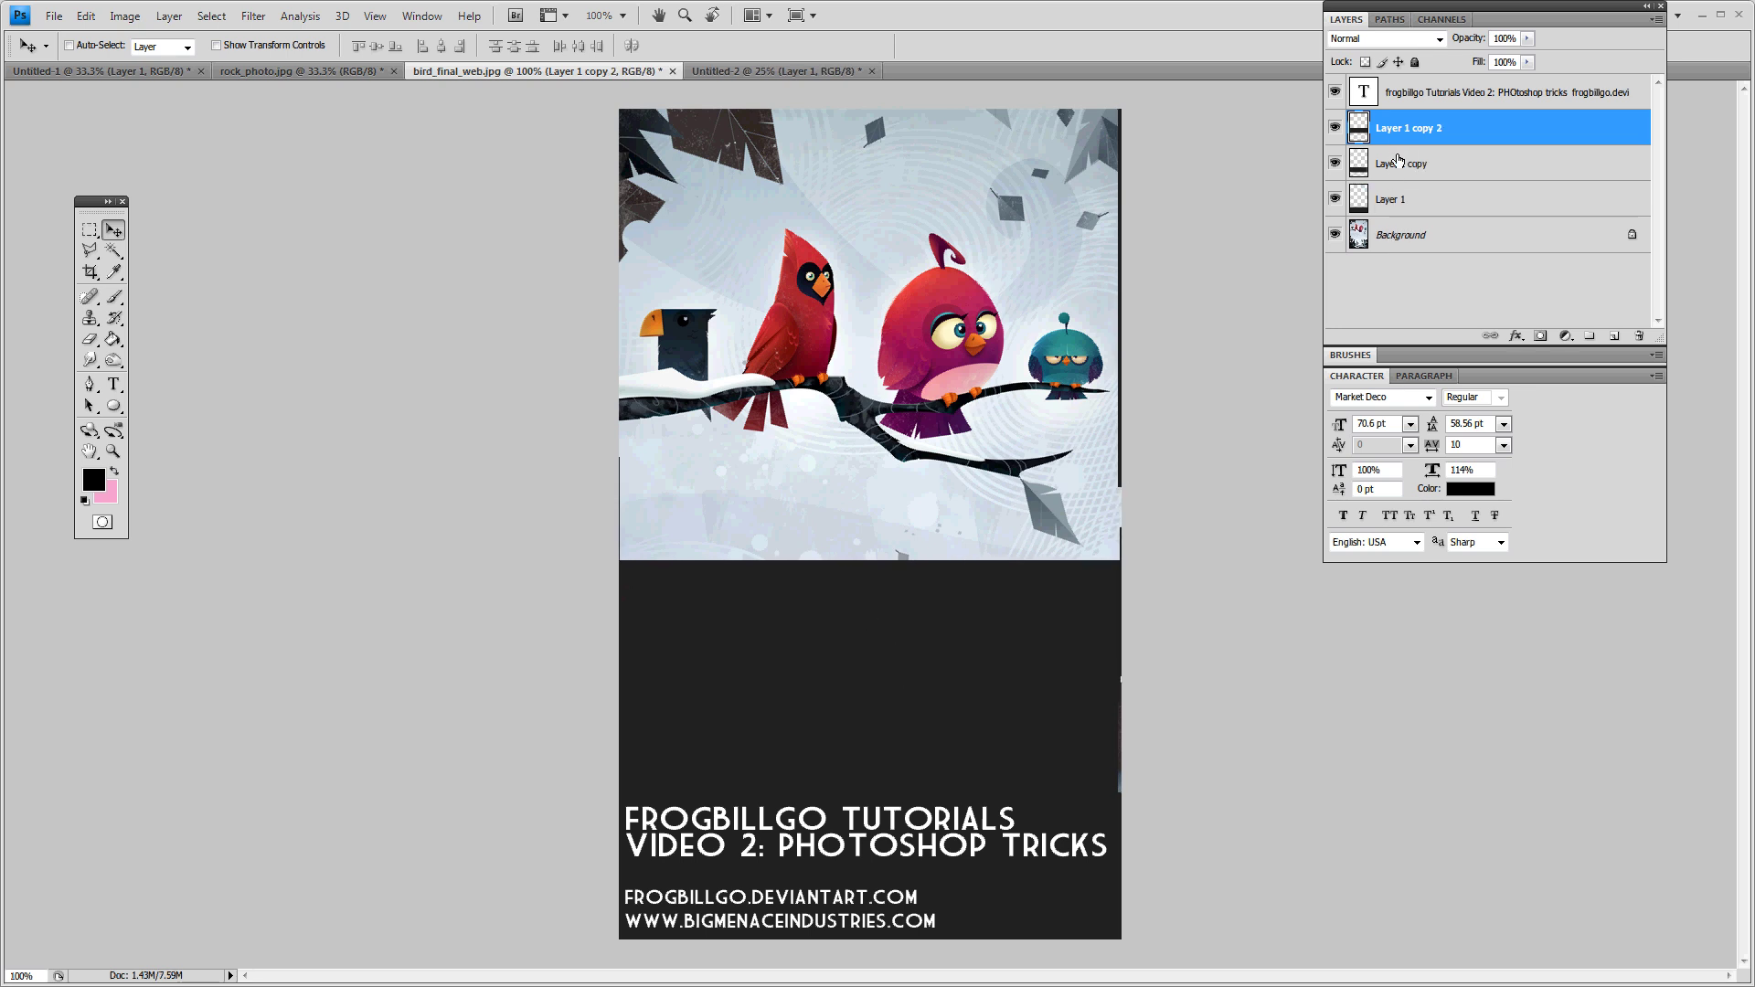
Merge Layer 1, Layer 1 copy and Layer 1 copy 2 into one dark band layer.
{"action": "left_click", "coordinate": [1401, 167]}
{"action": "left_click", "coordinate": [1396, 205]}
{"action": "left_click", "coordinate": [1408, 137]}
{"action": "left_click", "coordinate": [1397, 203], "text": "shift"}
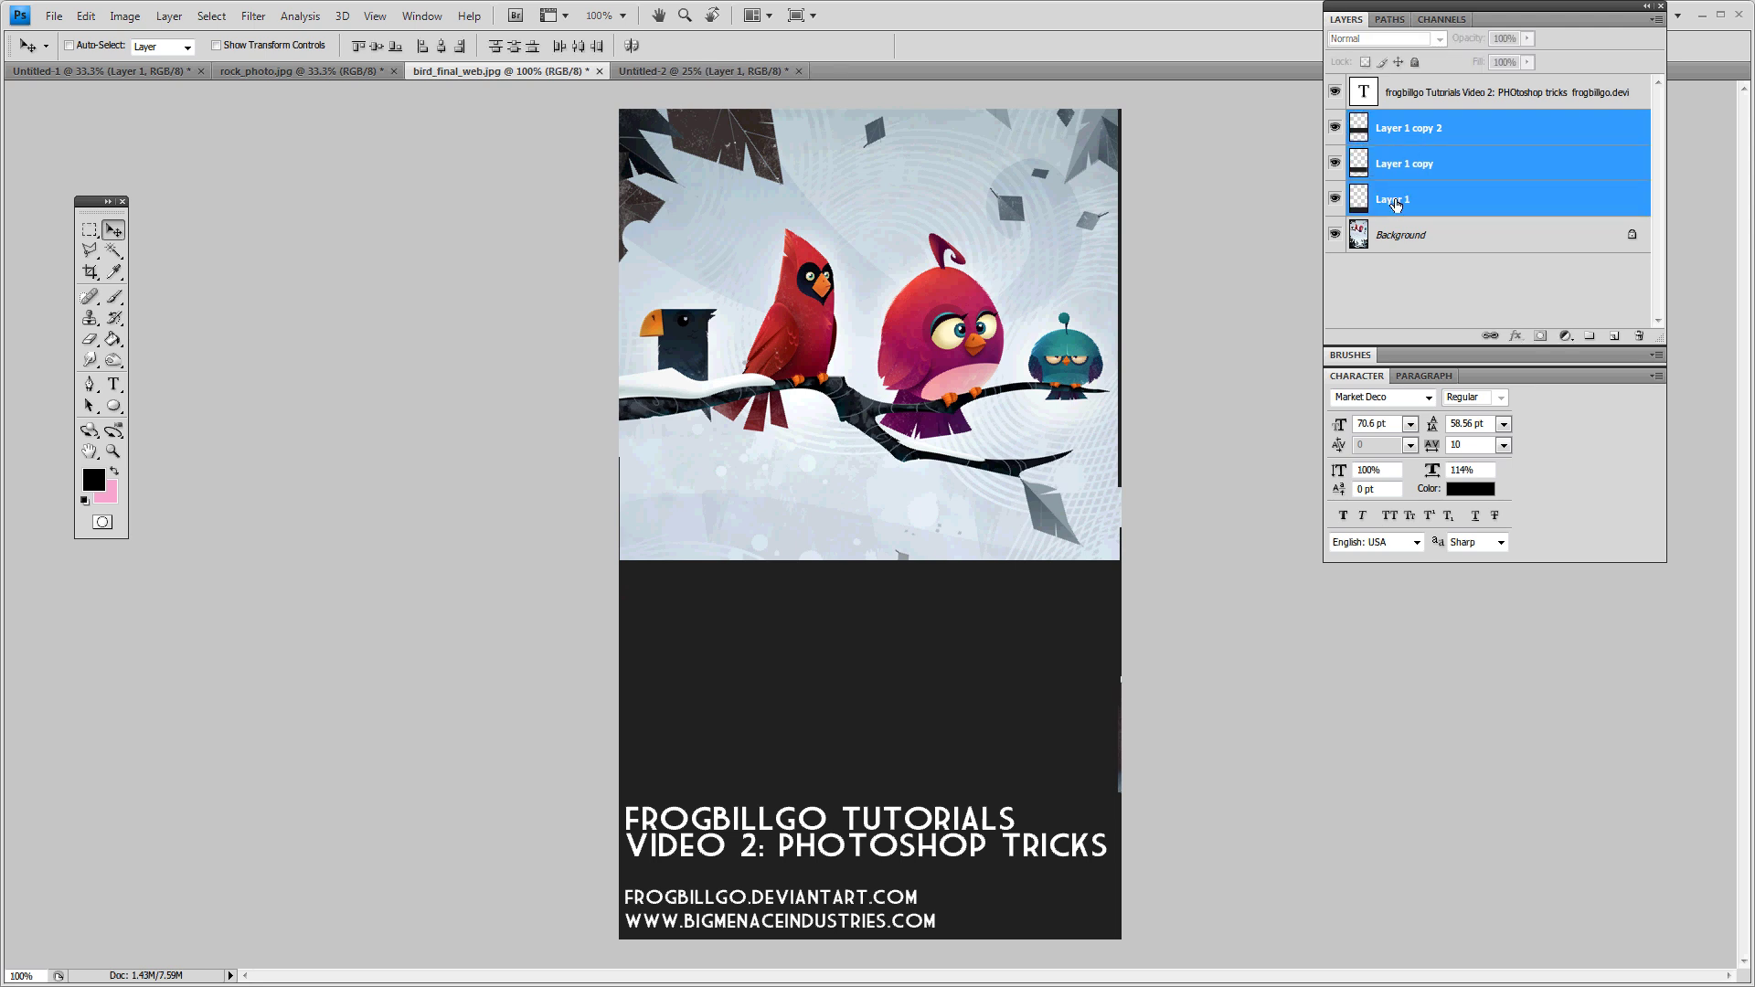
{"action": "left_click", "coordinate": [1412, 137]}
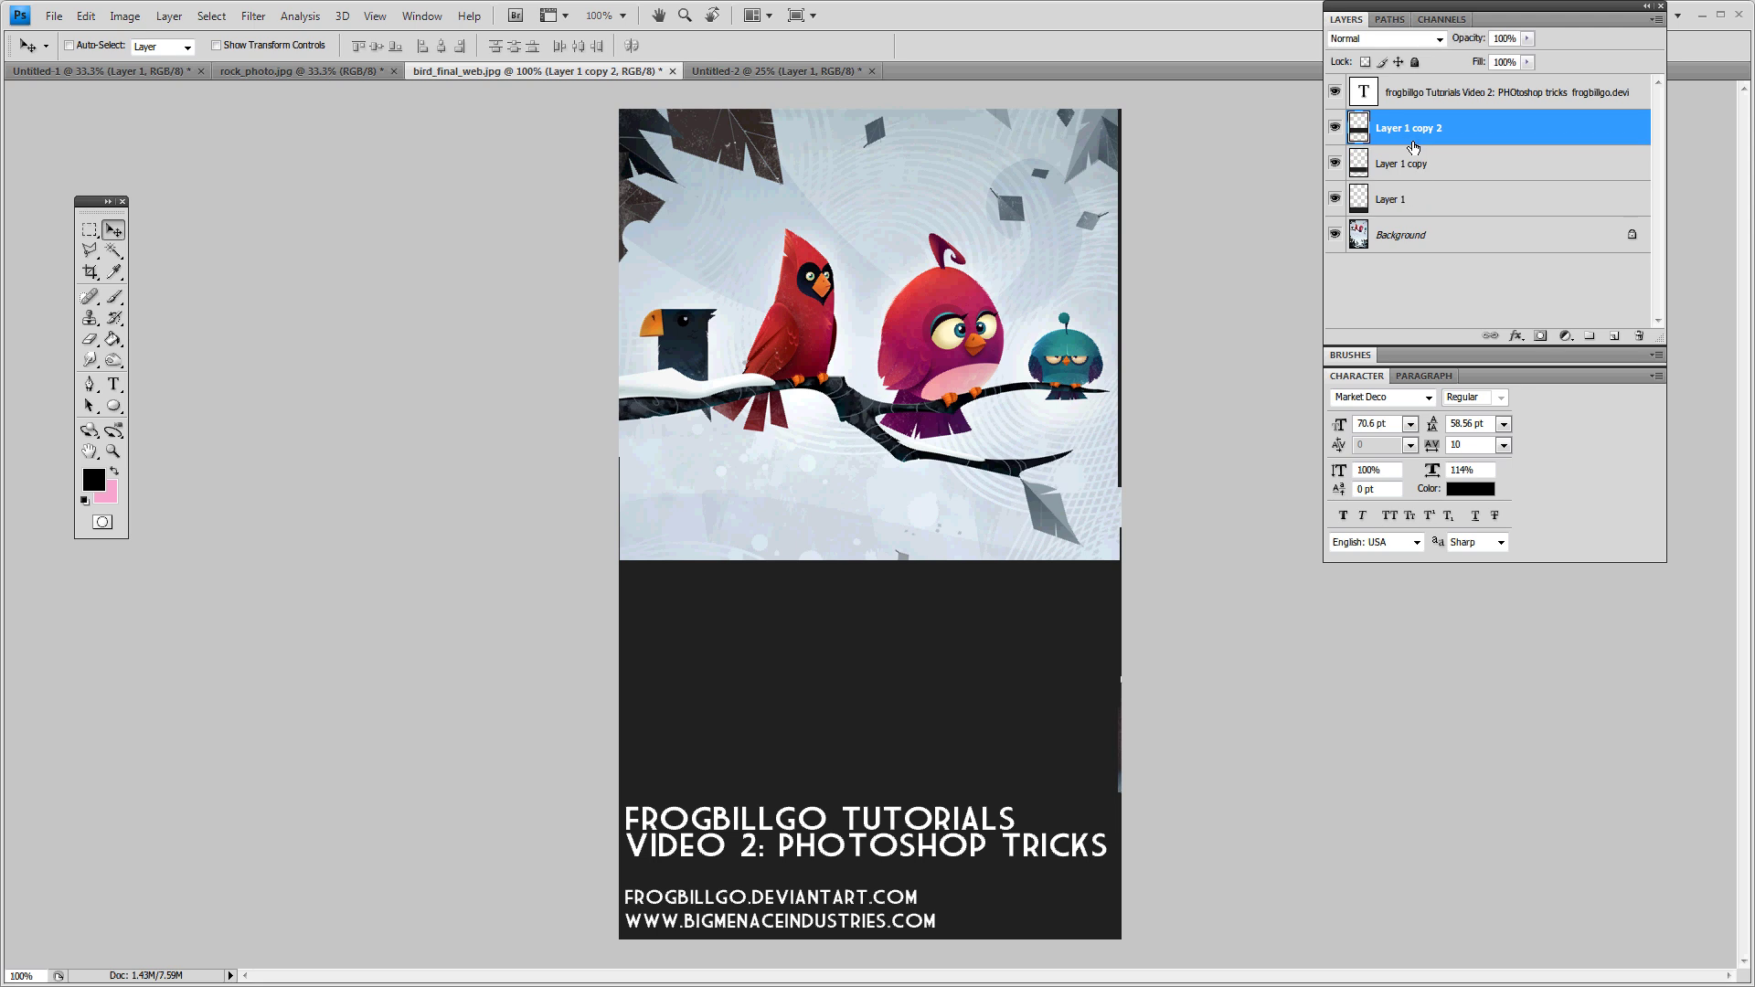
{"action": "left_click", "coordinate": [1408, 203], "text": "shift"}
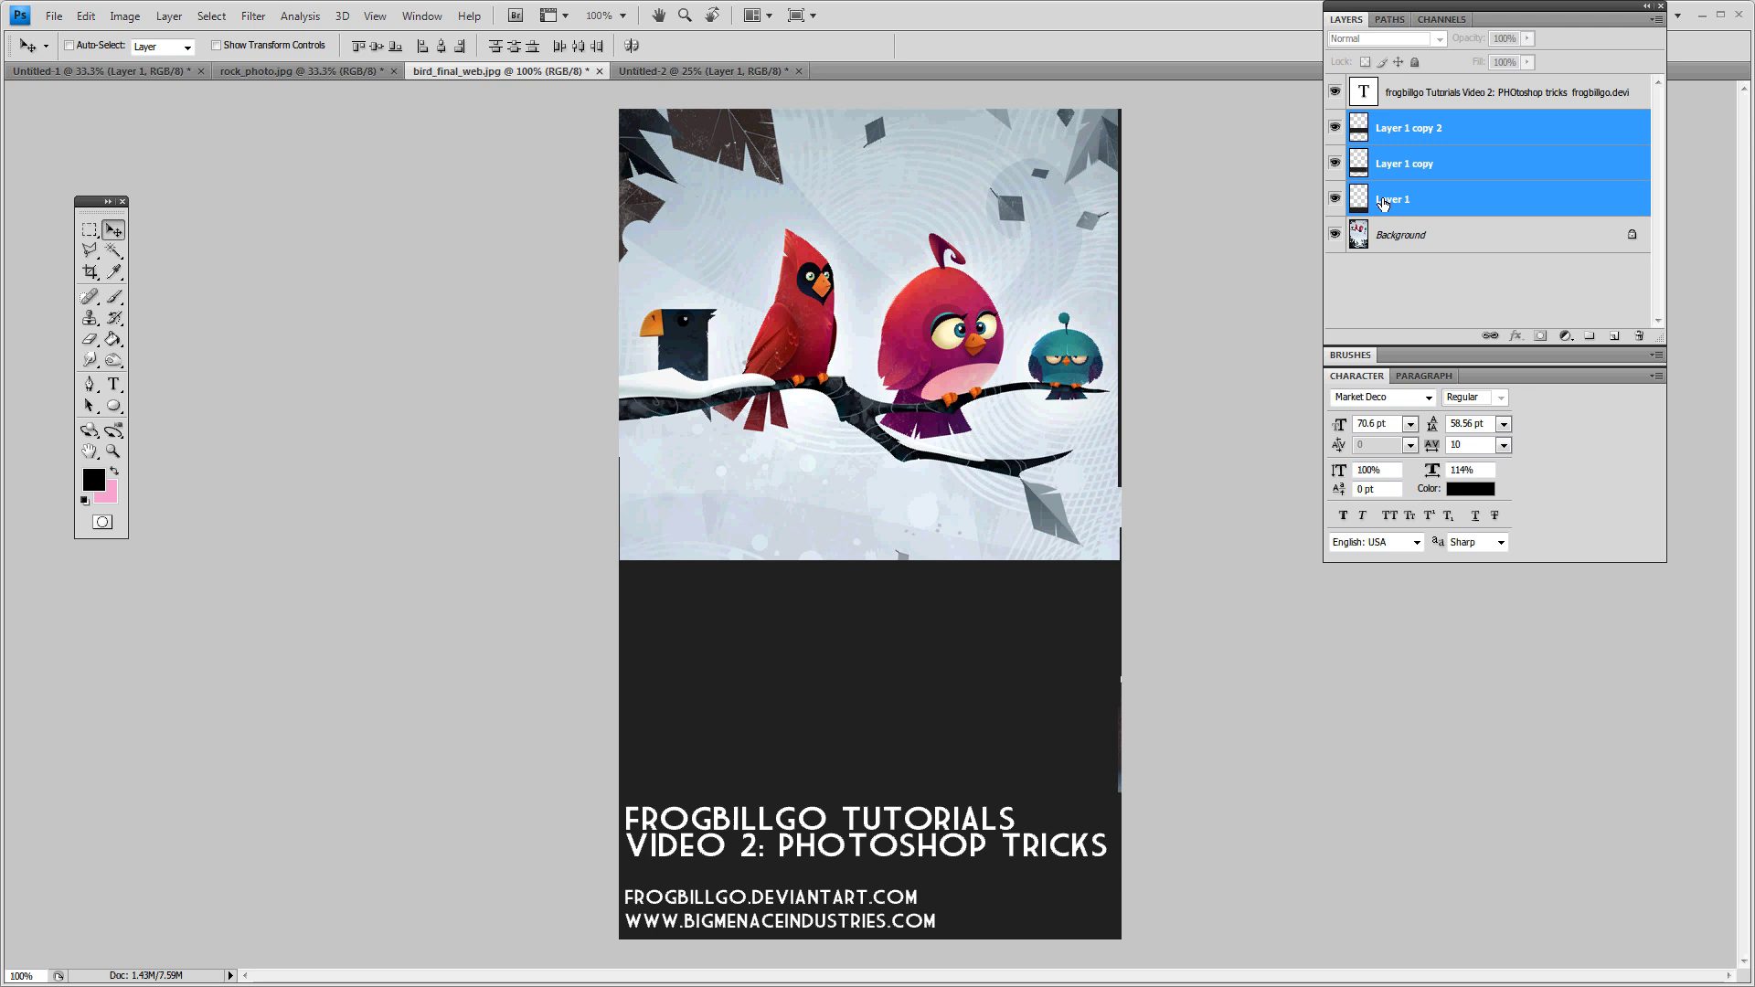
{"action": "key", "text": "ctrl+e"}
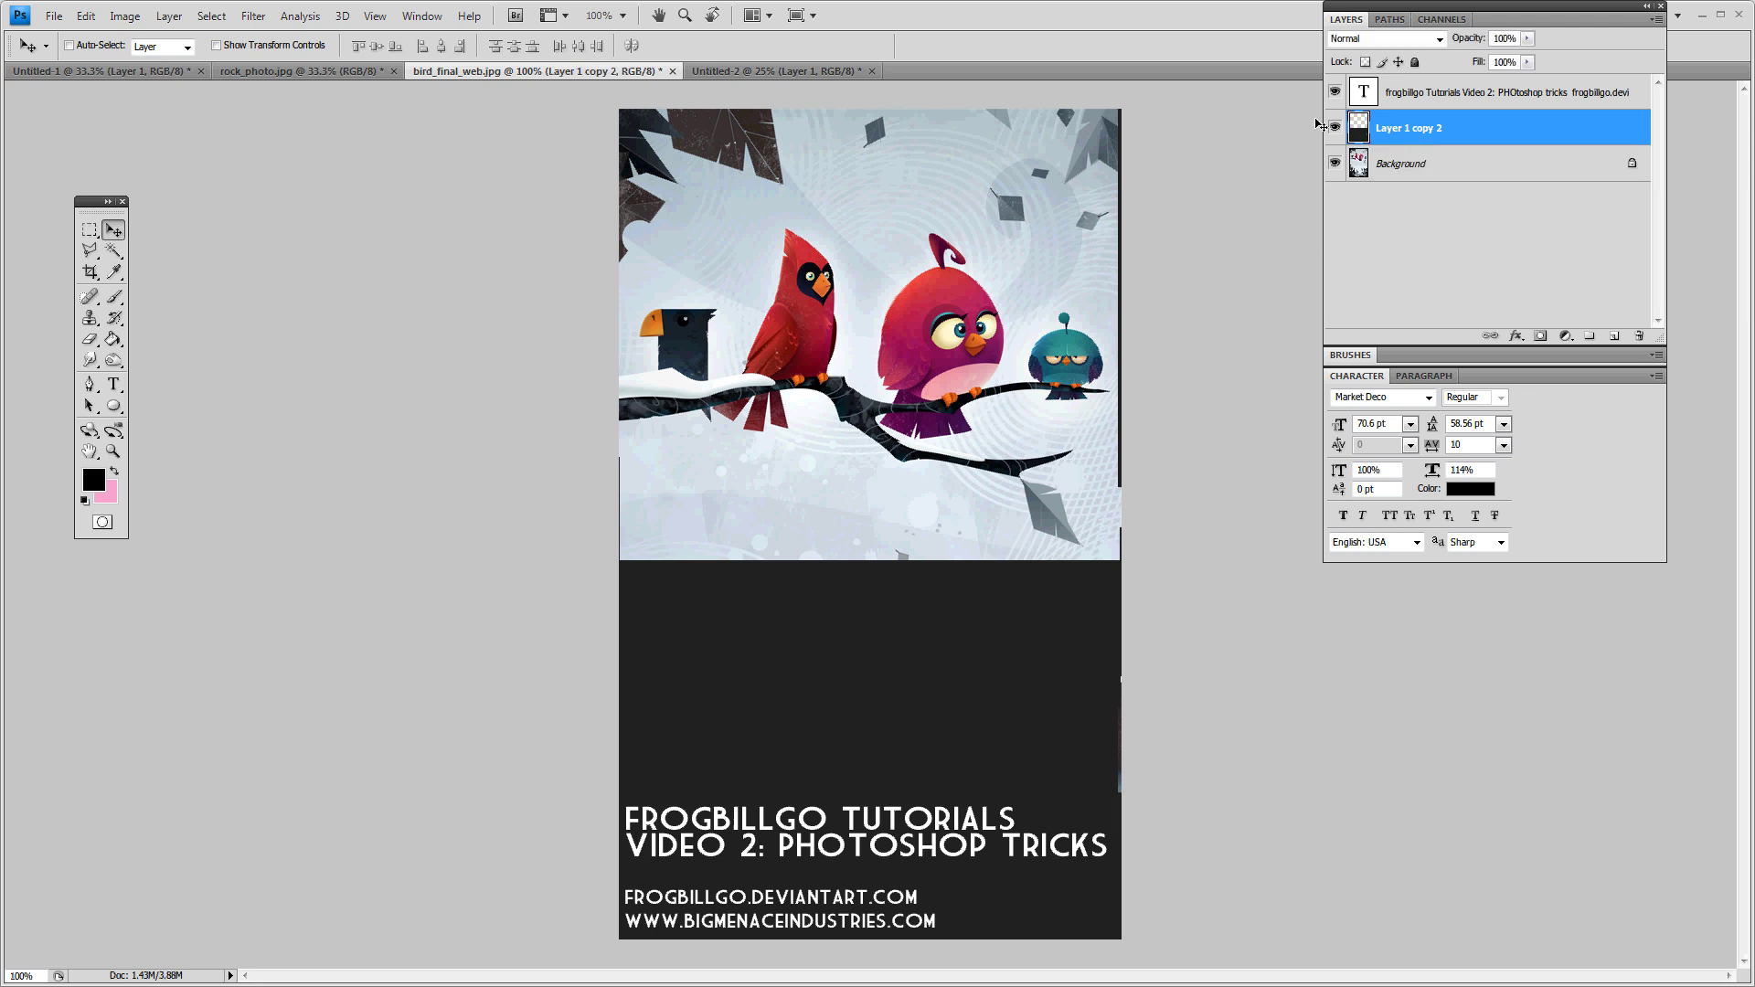
Compare the winter scene with and without the merged band, then raise a duplicate upward.
{"action": "left_click", "coordinate": [1335, 129]}
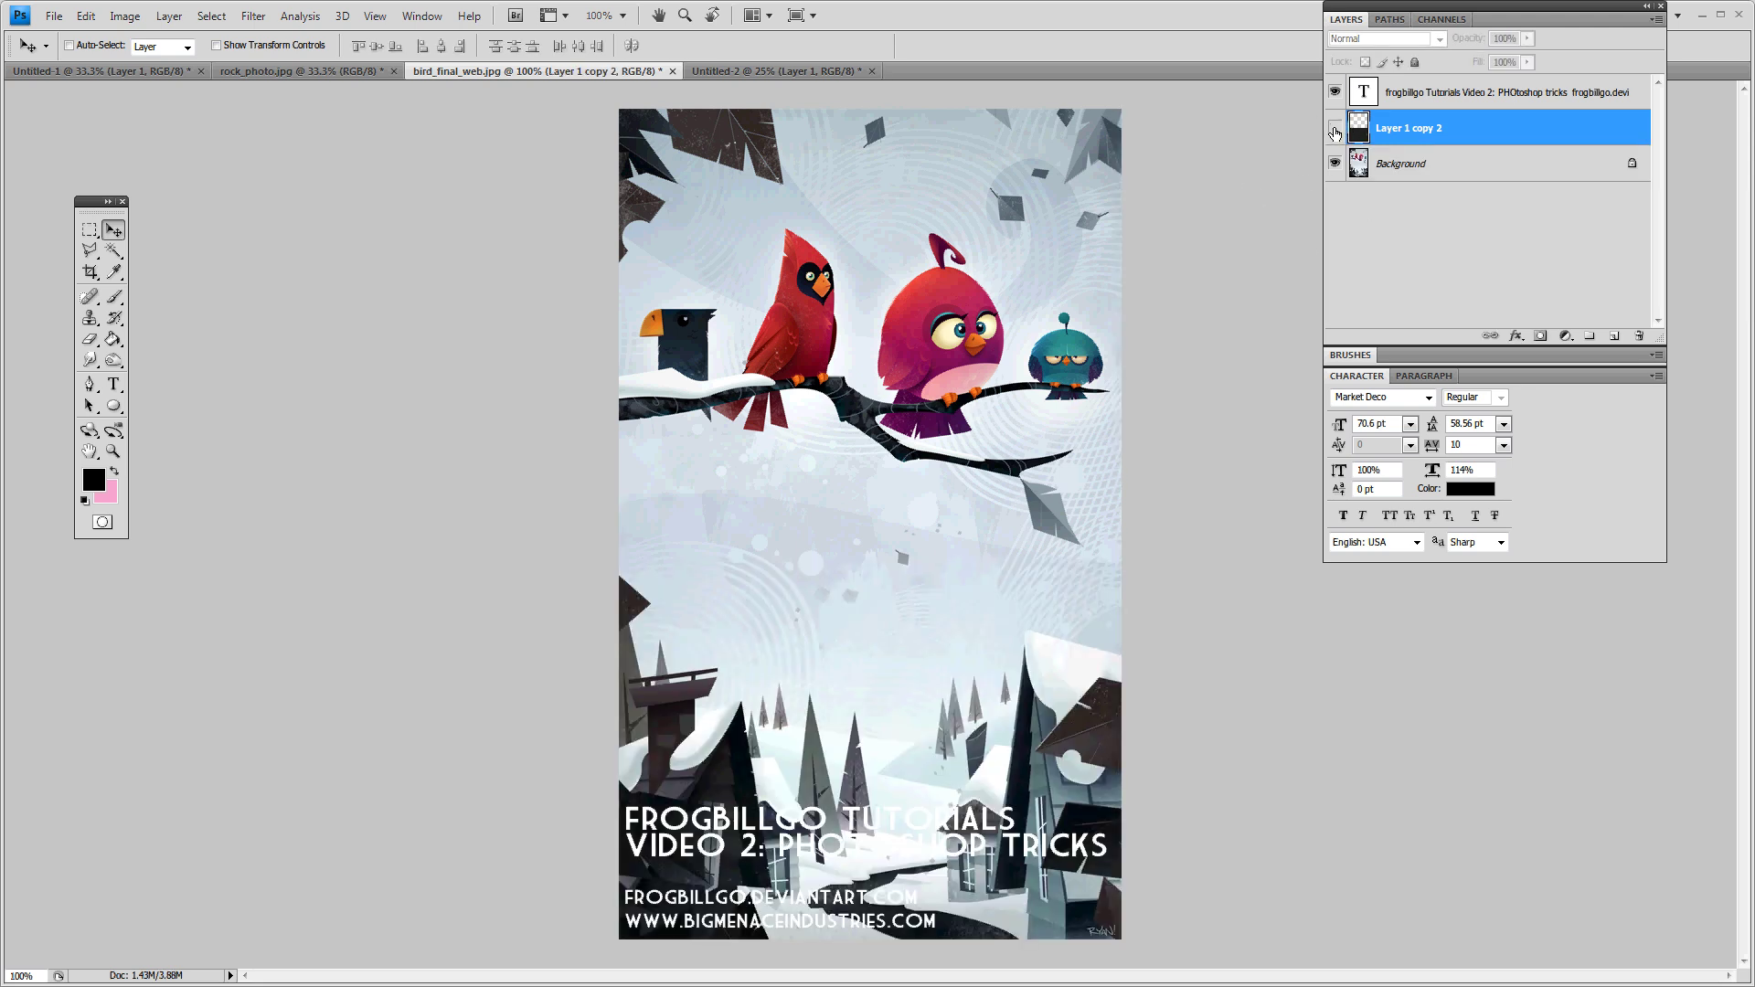
{"action": "left_click", "coordinate": [1335, 130]}
{"action": "left_click", "coordinate": [1335, 130]}
{"action": "left_click", "coordinate": [1335, 130]}
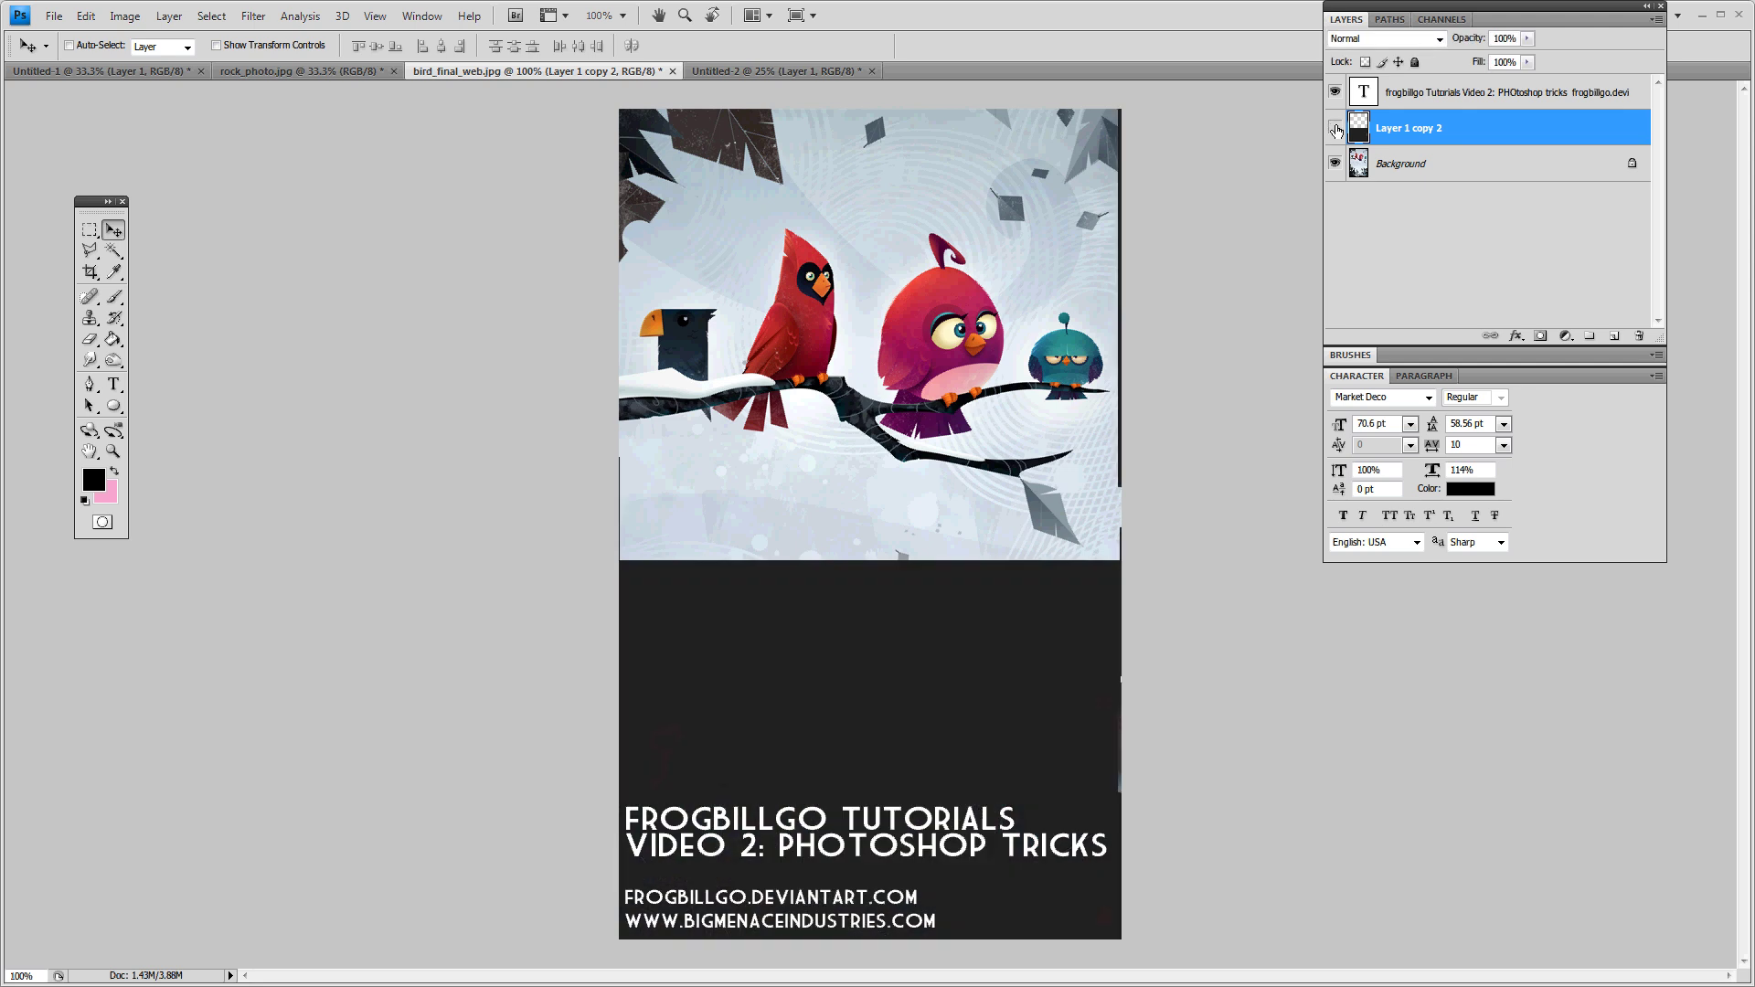
{"action": "left_click", "coordinate": [1335, 129]}
{"action": "left_click", "coordinate": [1334, 130]}
{"action": "left_click_drag", "start_coordinate": [881, 626], "coordinate": [896, 301]}
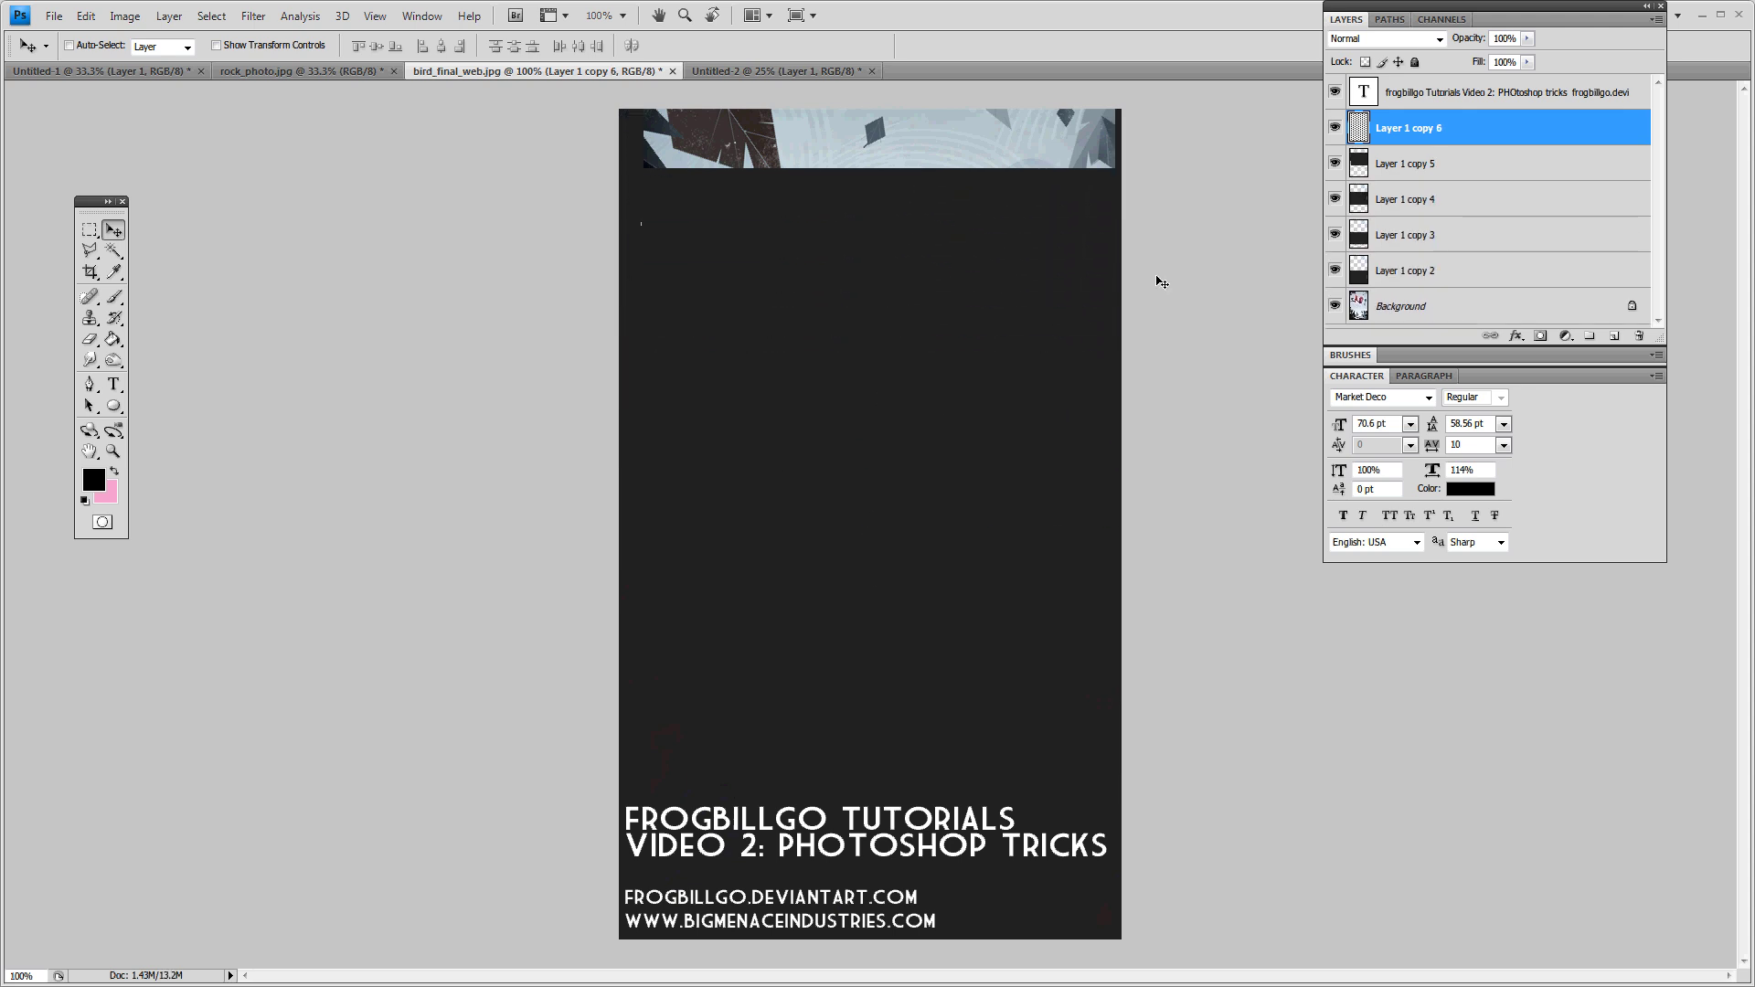
Delete Layer 1 copy 6.
{"action": "left_click", "coordinate": [1417, 132]}
{"action": "left_click", "coordinate": [1394, 168]}
{"action": "left_click", "coordinate": [1413, 134]}
{"action": "key", "text": "Delete"}
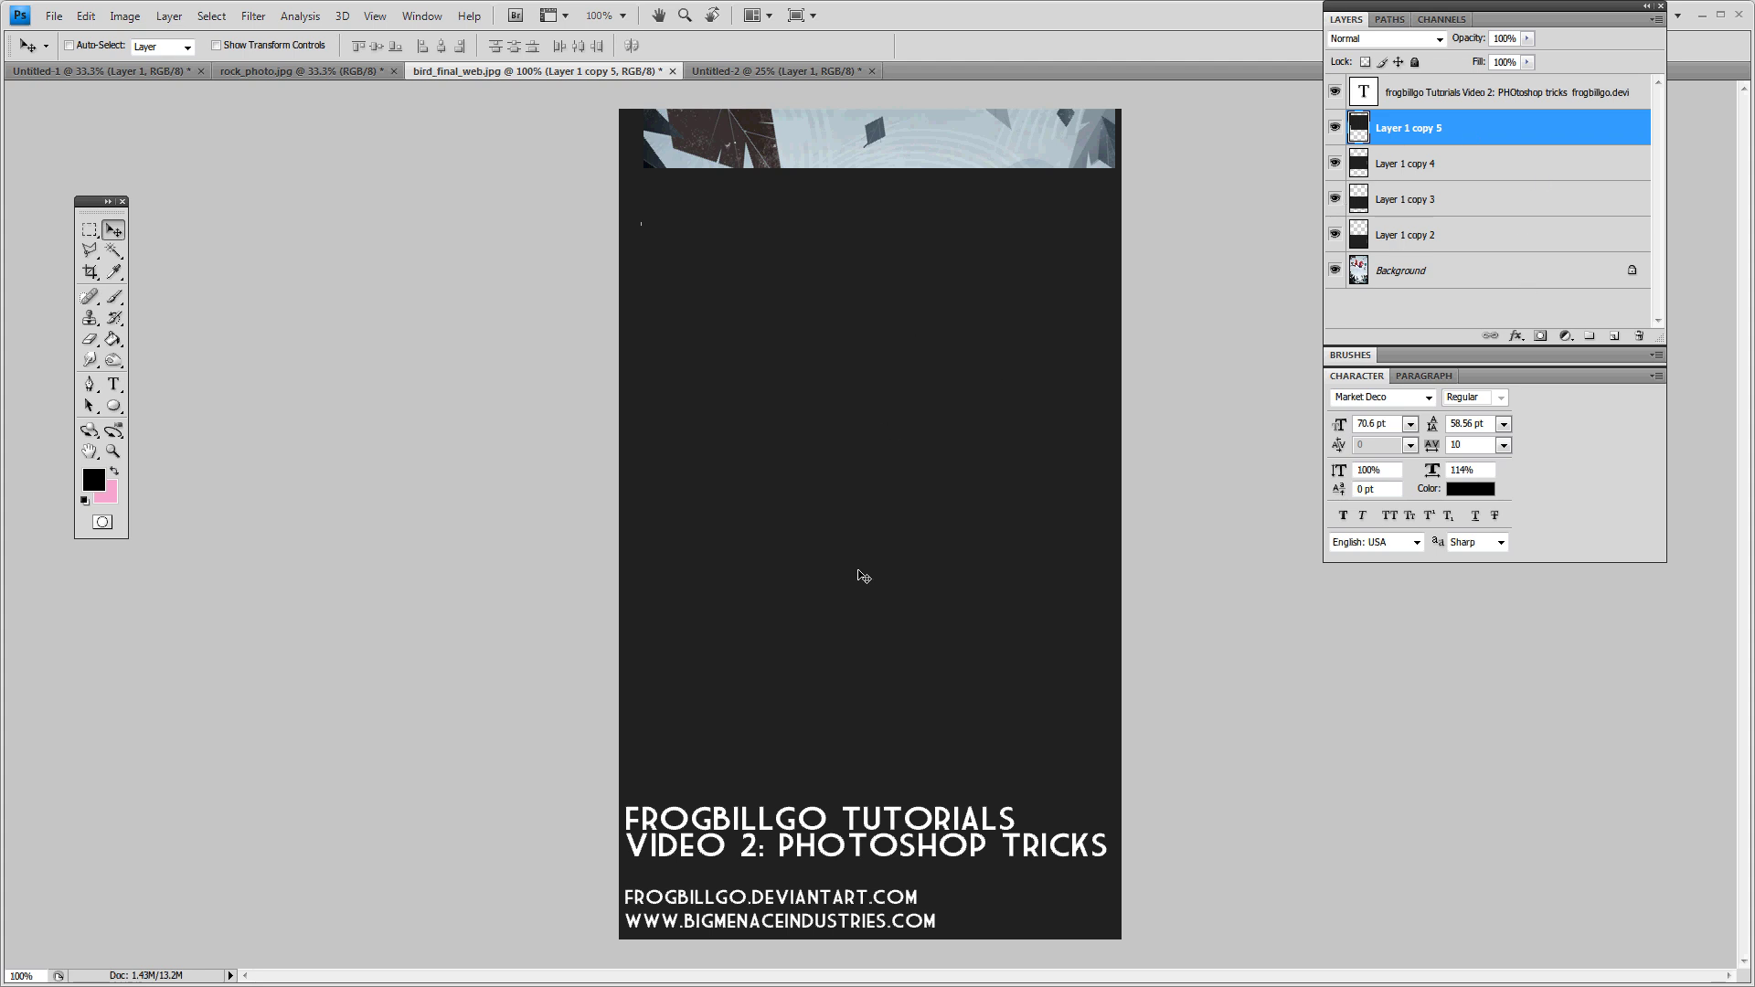
Move the FROGBILLGO TUTORIALS title text higher on the card, then select Layer 1 copy 2.
{"action": "right_click", "coordinate": [875, 846]}
{"action": "left_click", "coordinate": [960, 857]}
{"action": "left_click_drag", "start_coordinate": [960, 857], "coordinate": [972, 765]}
{"action": "right_click", "coordinate": [1013, 286]}
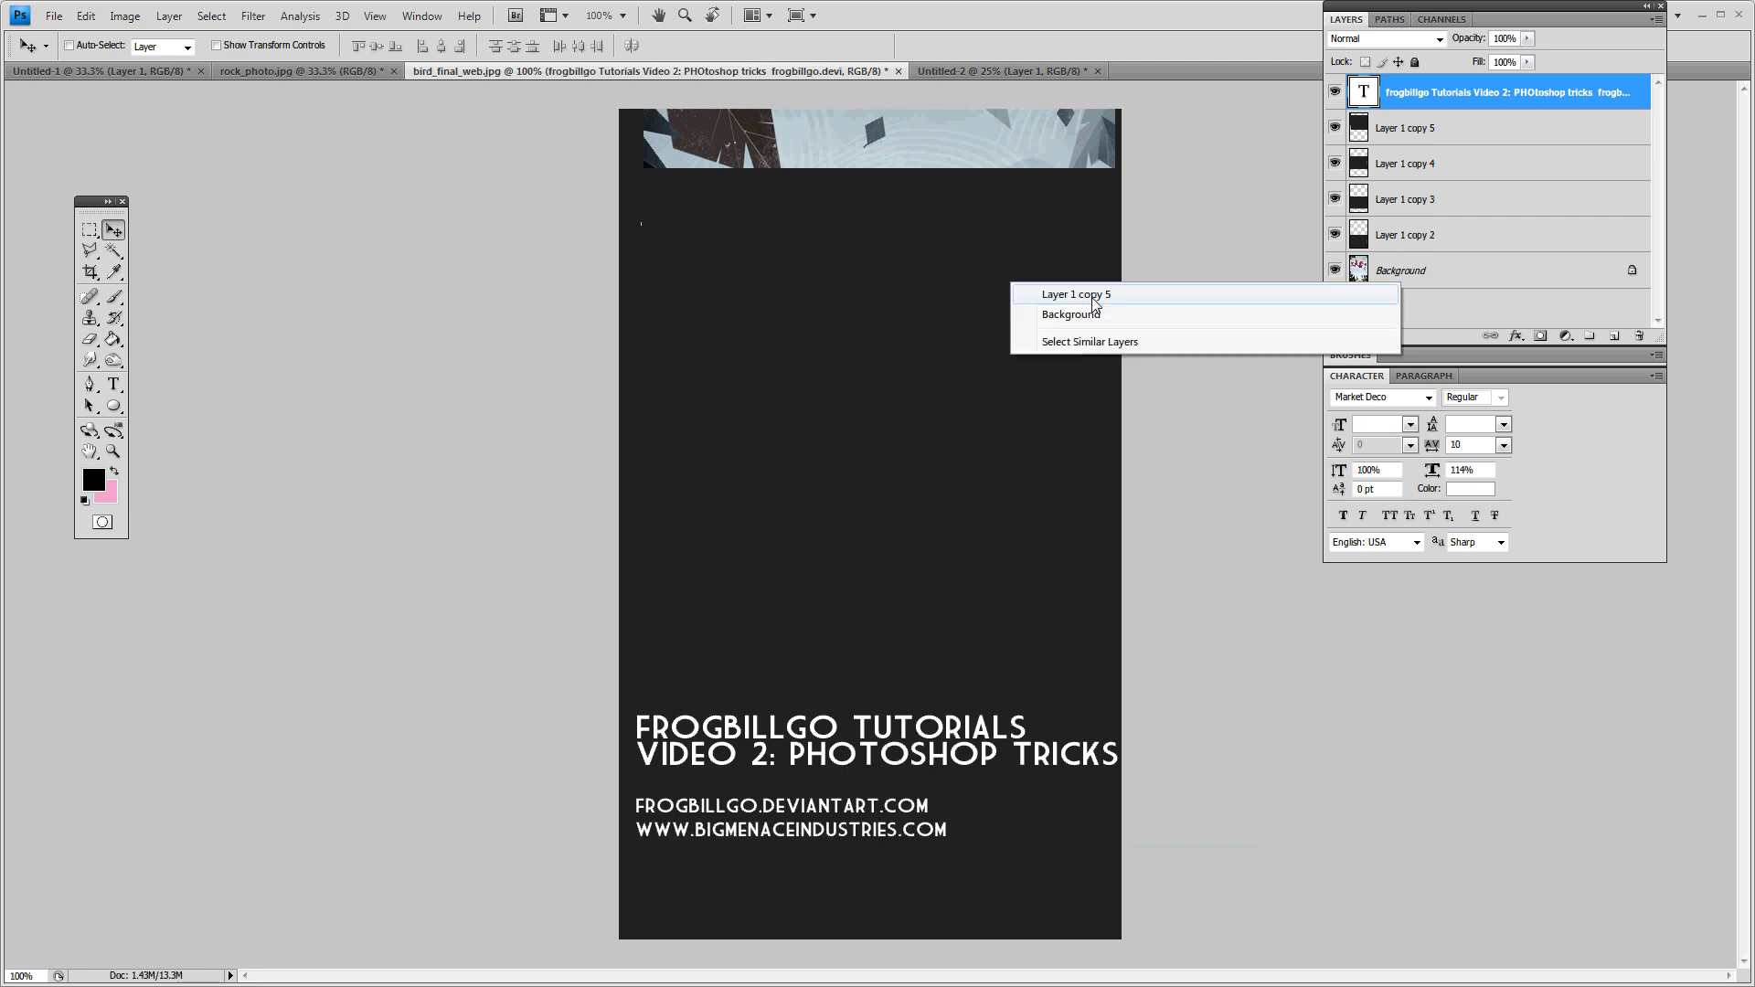
{"action": "left_click", "coordinate": [1419, 127]}
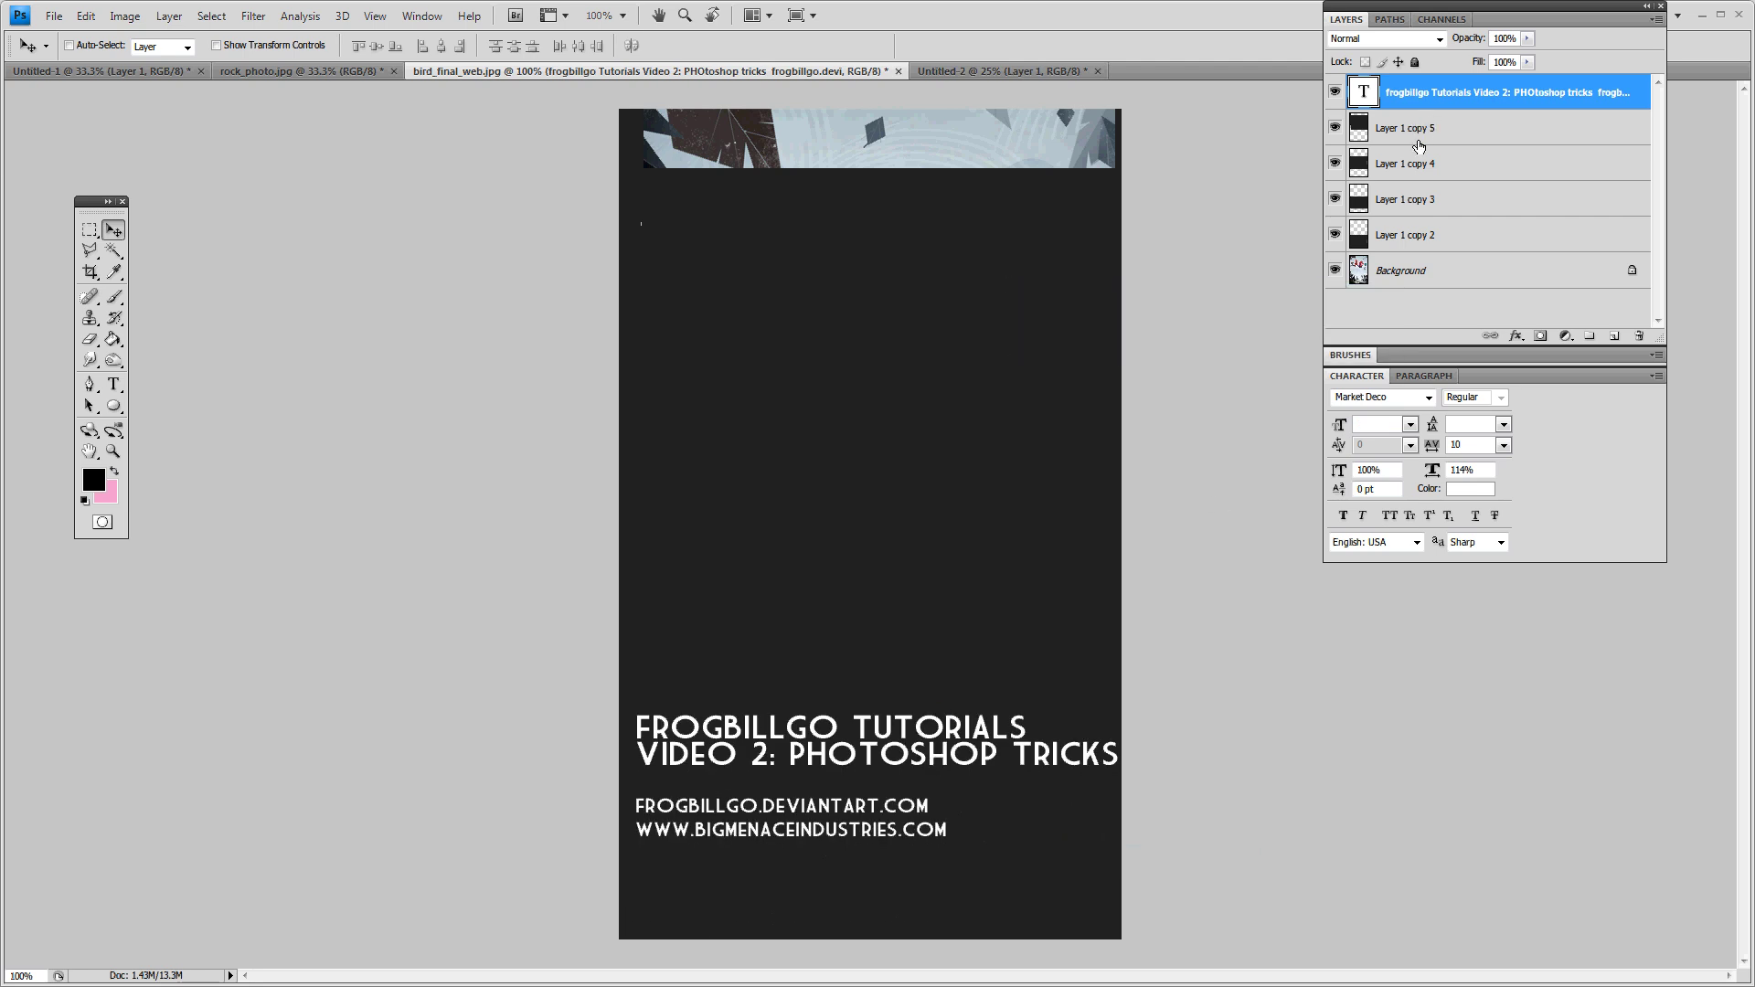
{"action": "left_click", "coordinate": [1428, 199]}
{"action": "left_click", "coordinate": [1432, 240]}
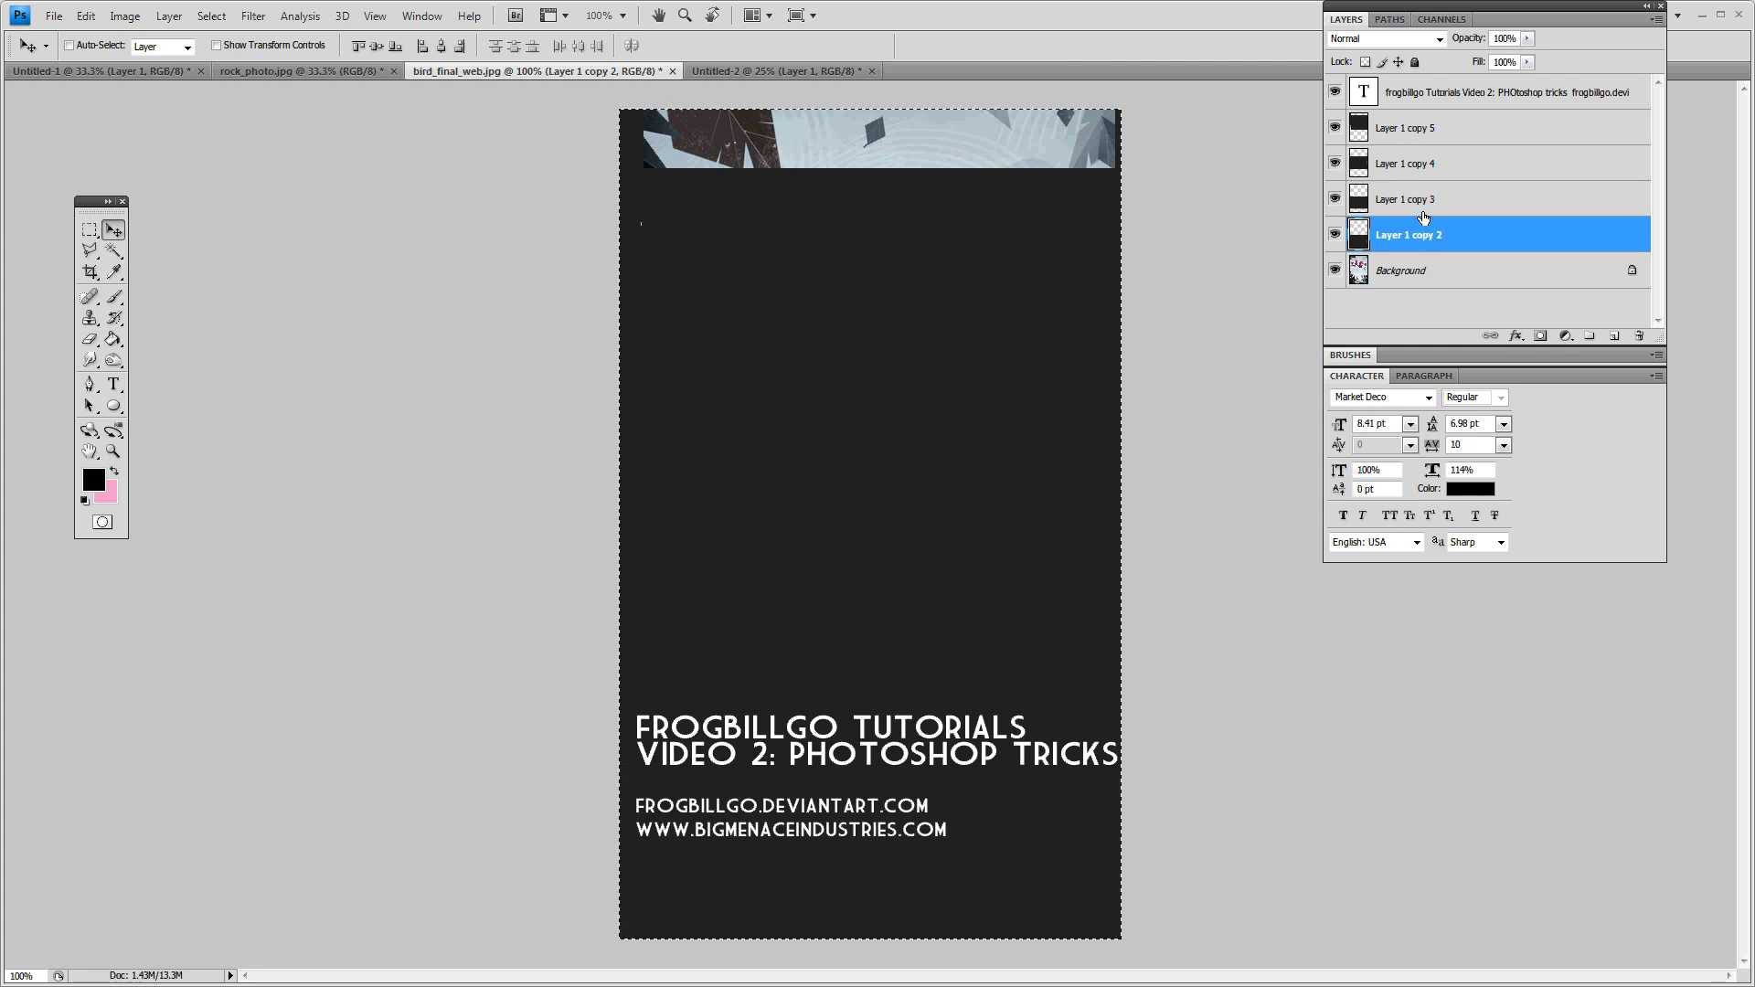
Copy the whole merged title card and paste it as Layer 1 into new document Untitled-3.
{"action": "key", "text": "ctrl+a"}
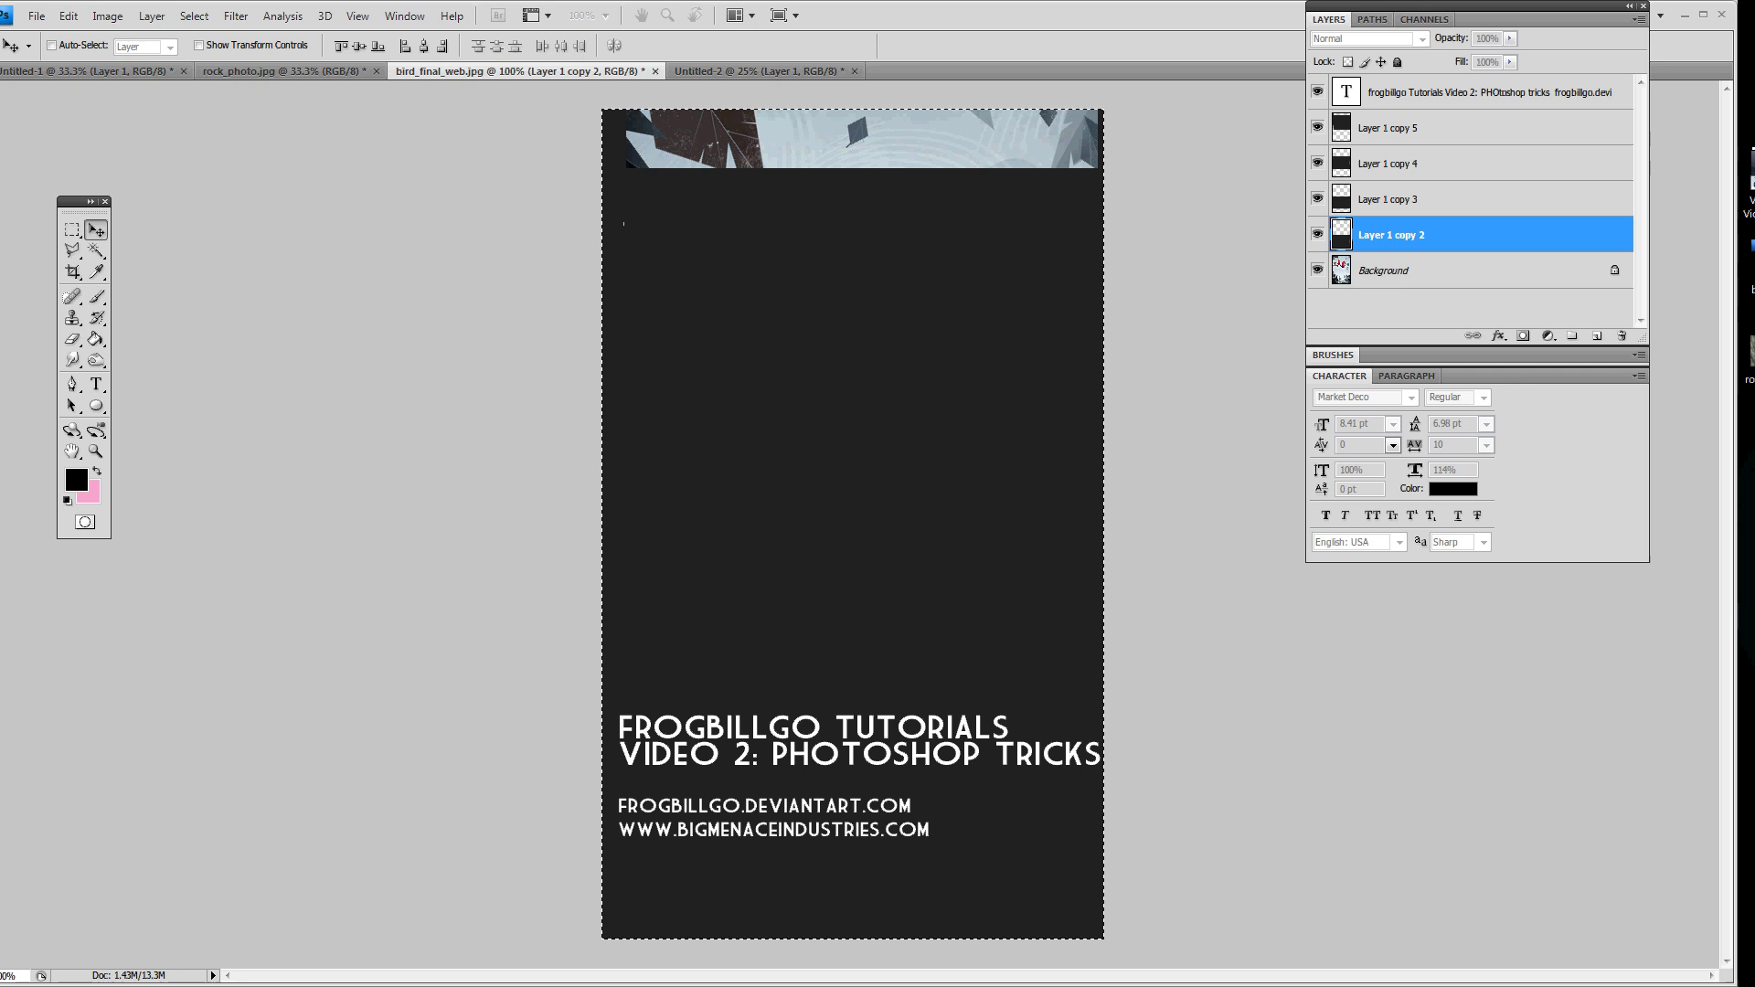
{"action": "key", "text": "Return"}
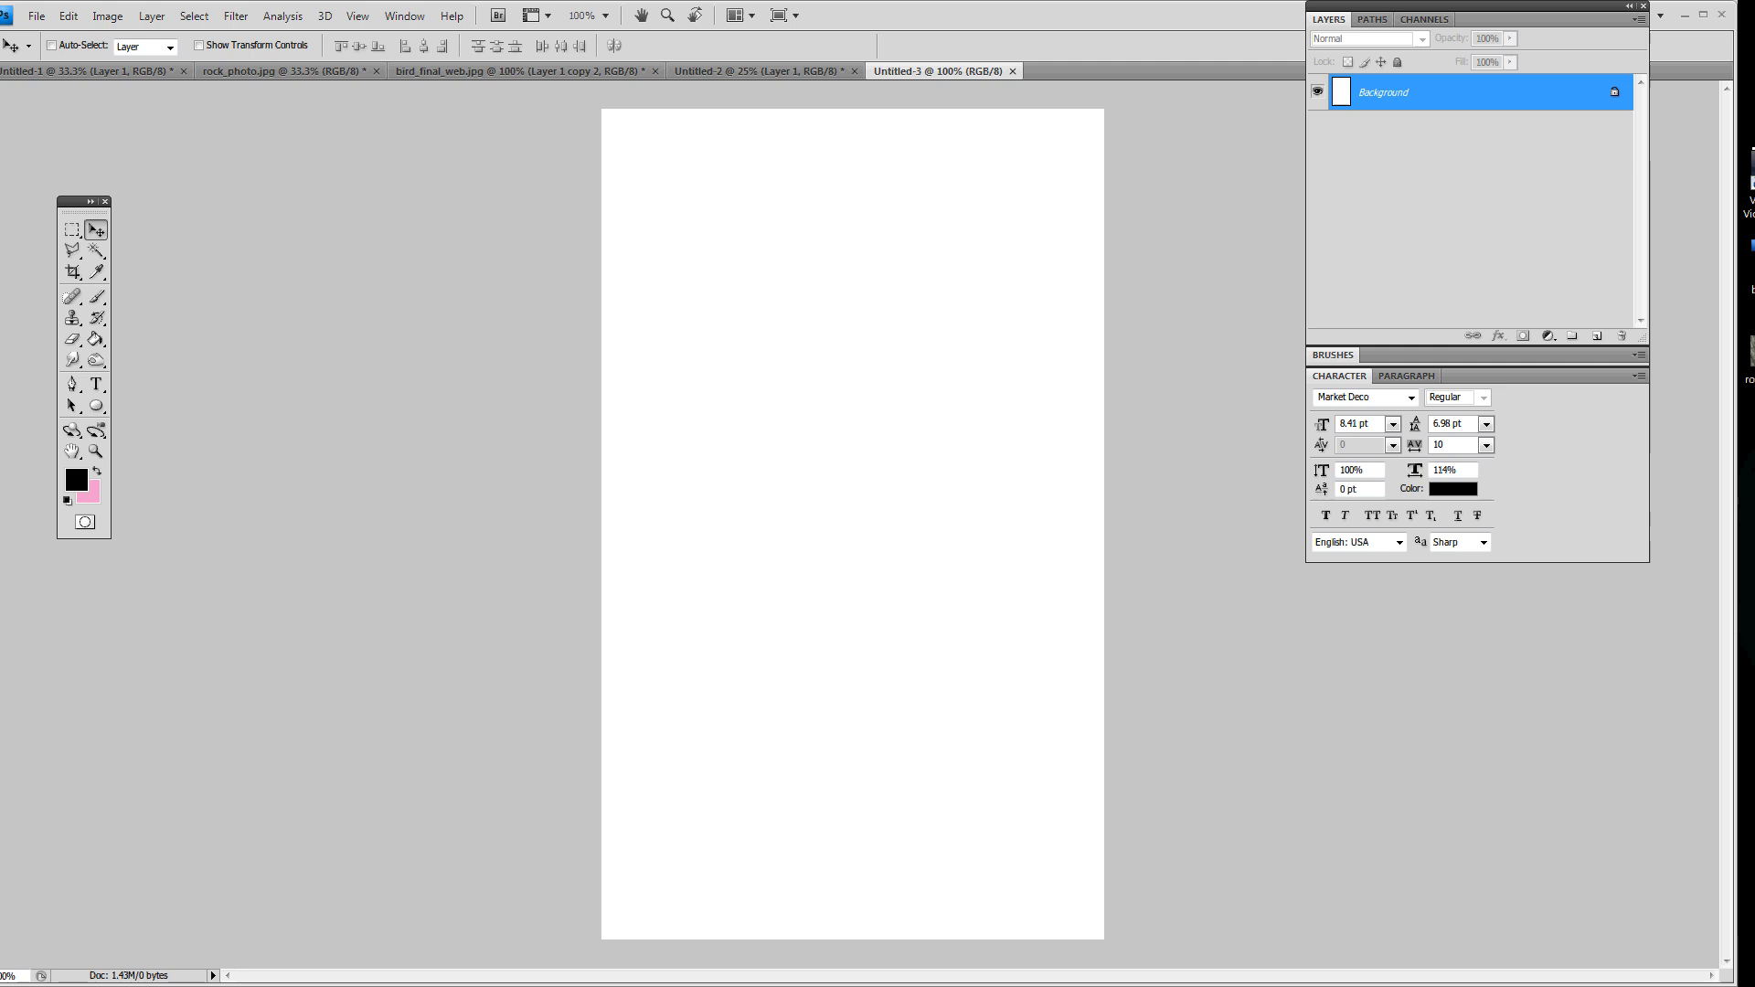
{"action": "key", "text": "ctrl+v"}
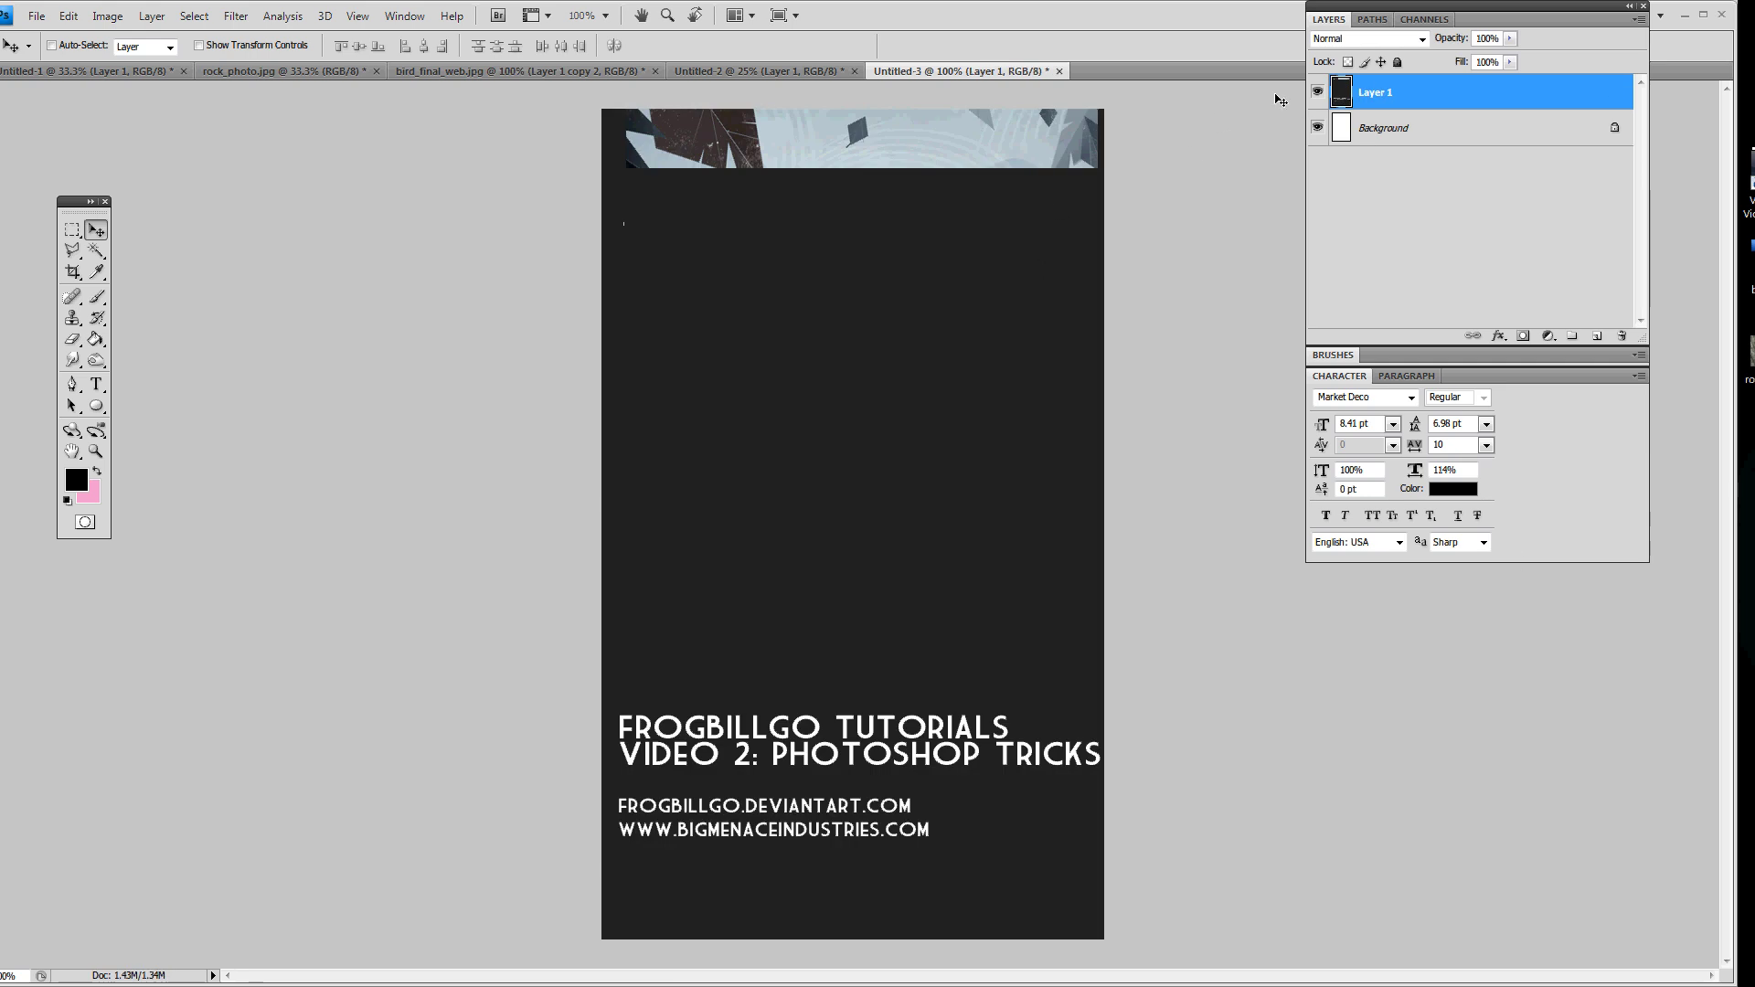
In bird_final_web.jpg, copy the dark lower band into a new Layer 1, show all layers, and deselect.
{"action": "left_click", "coordinate": [746, 70]}
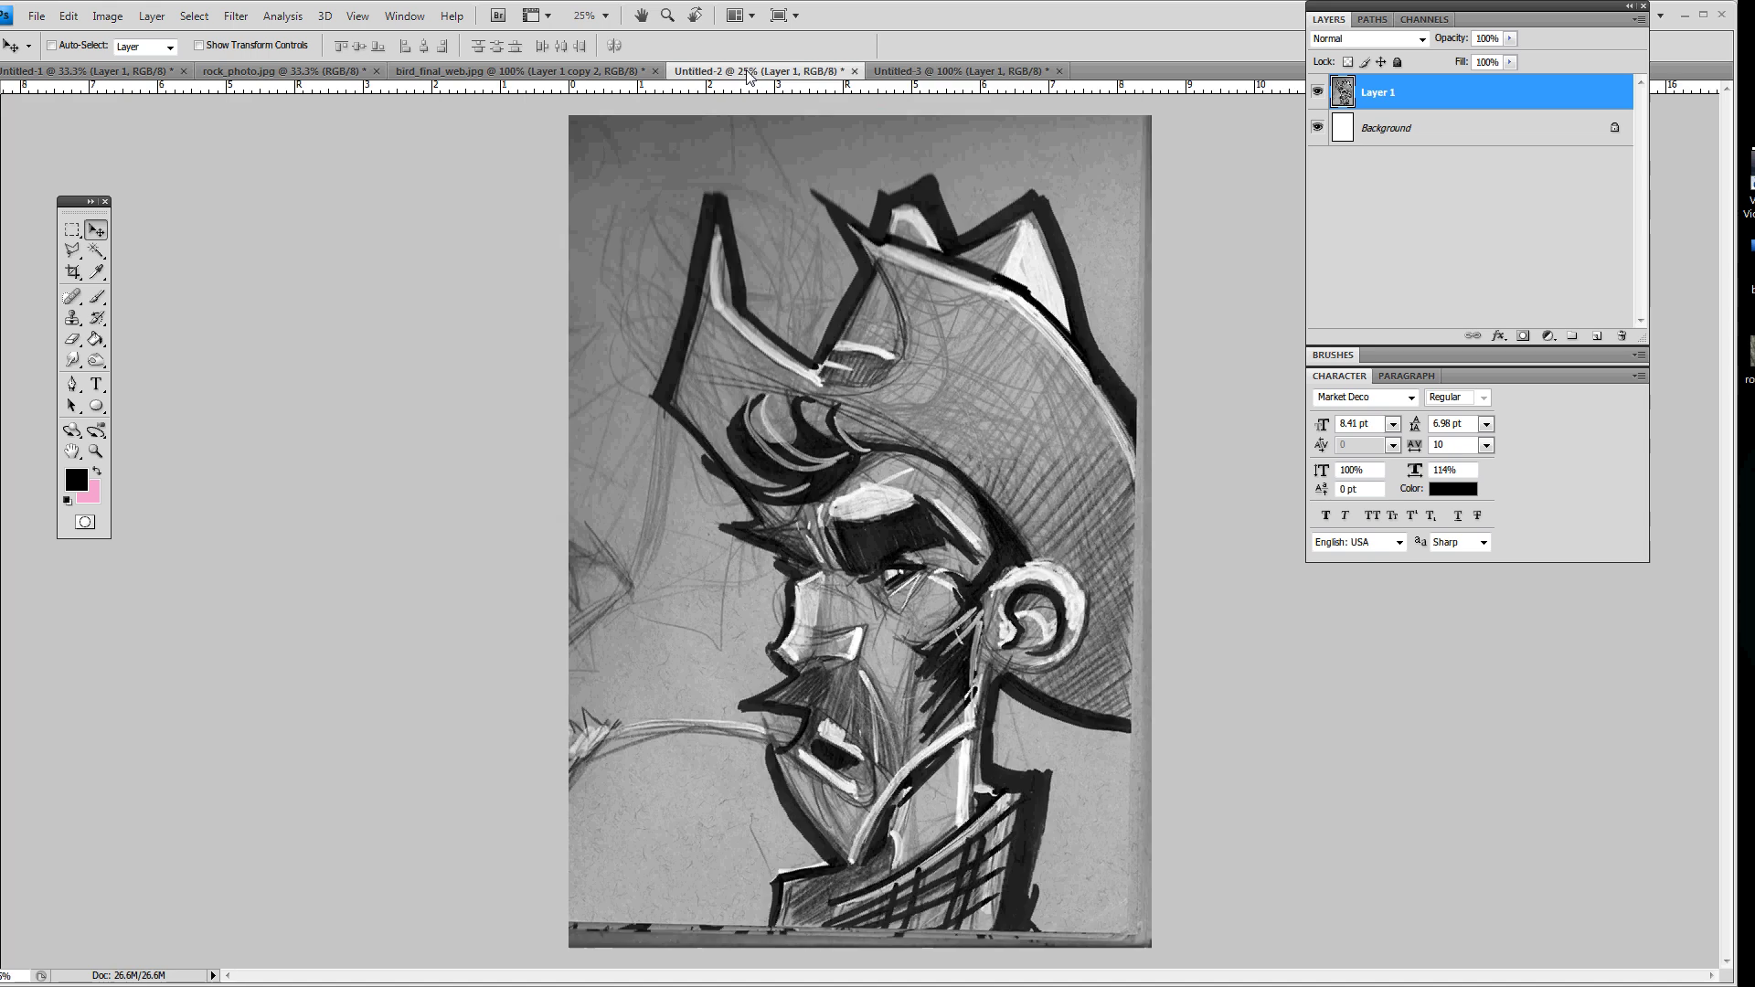
{"action": "left_click", "coordinate": [604, 73]}
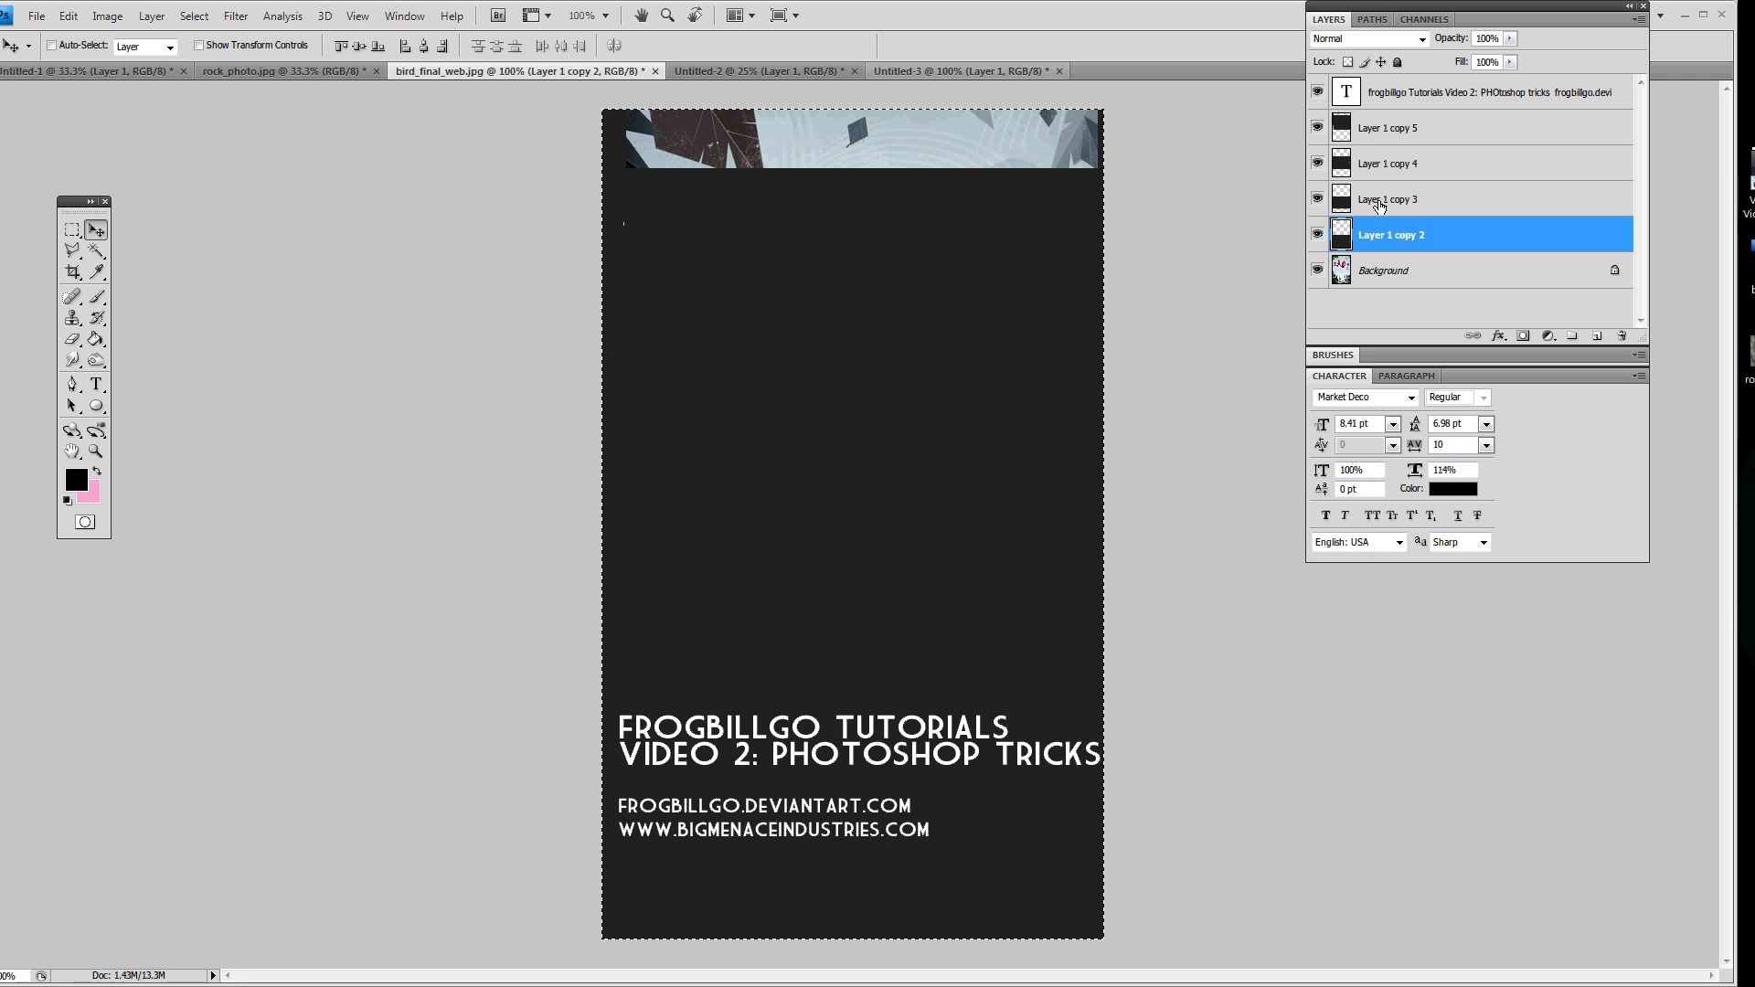
{"action": "left_click_drag", "start_coordinate": [1318, 235], "coordinate": [1332, 160]}
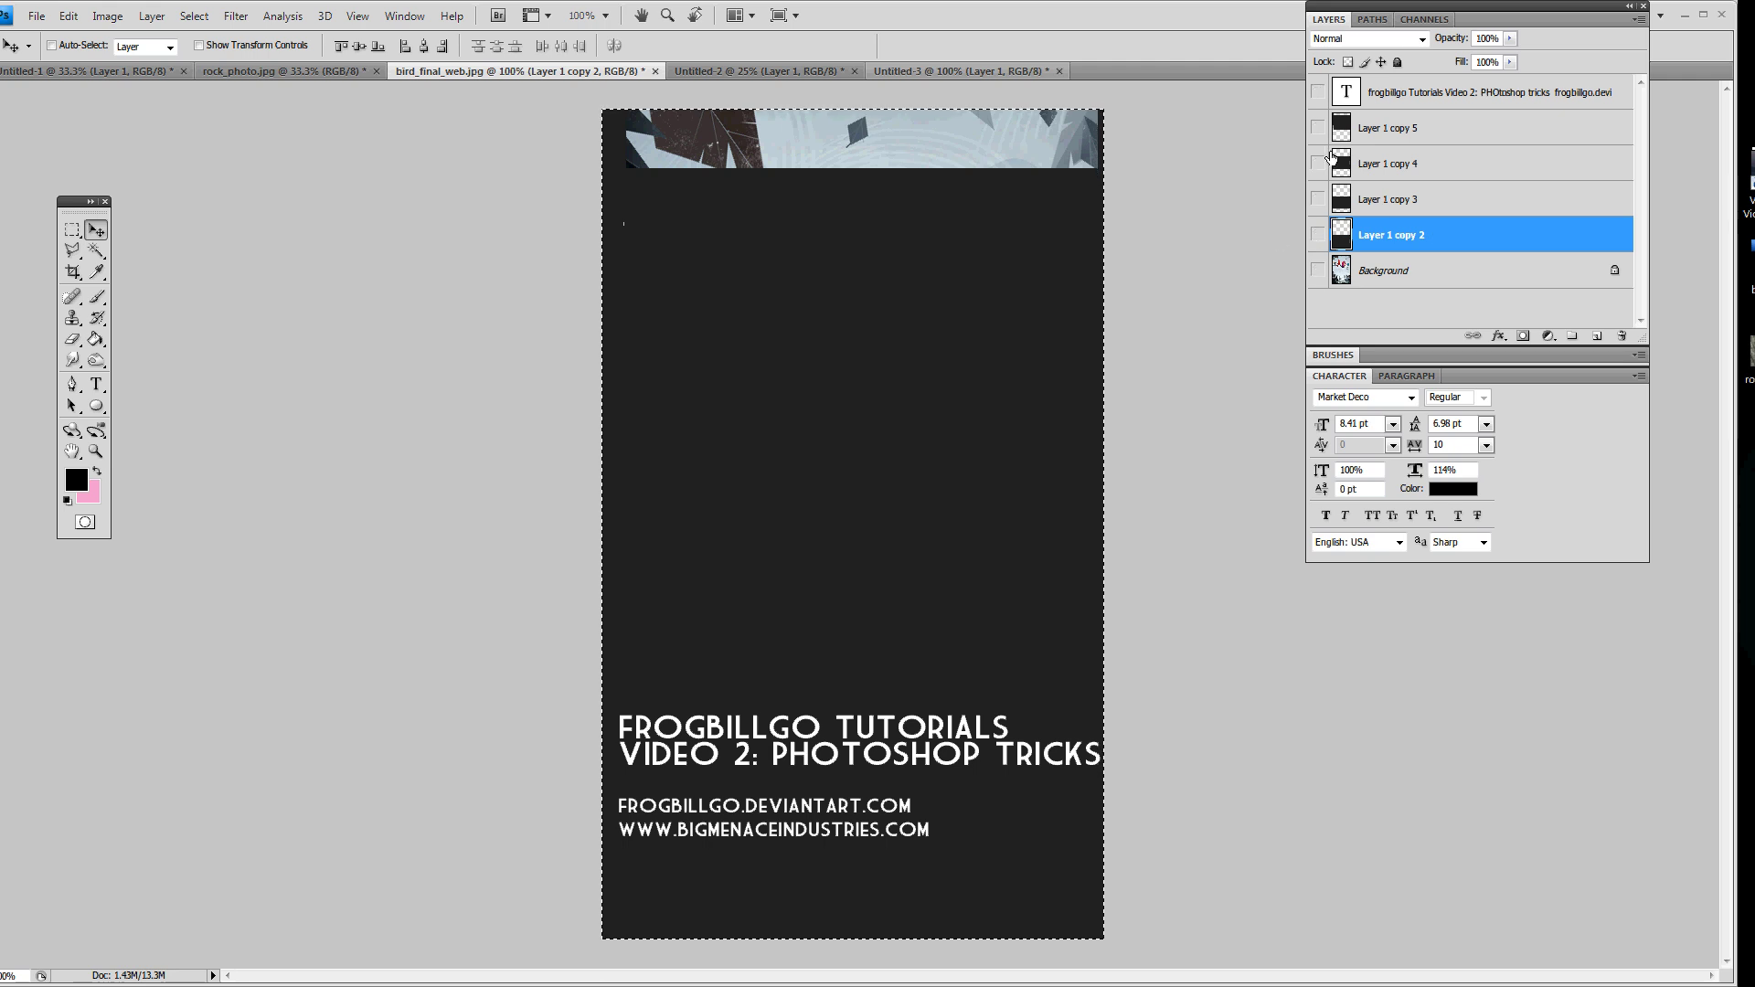
{"action": "key", "text": "ctrl+z"}
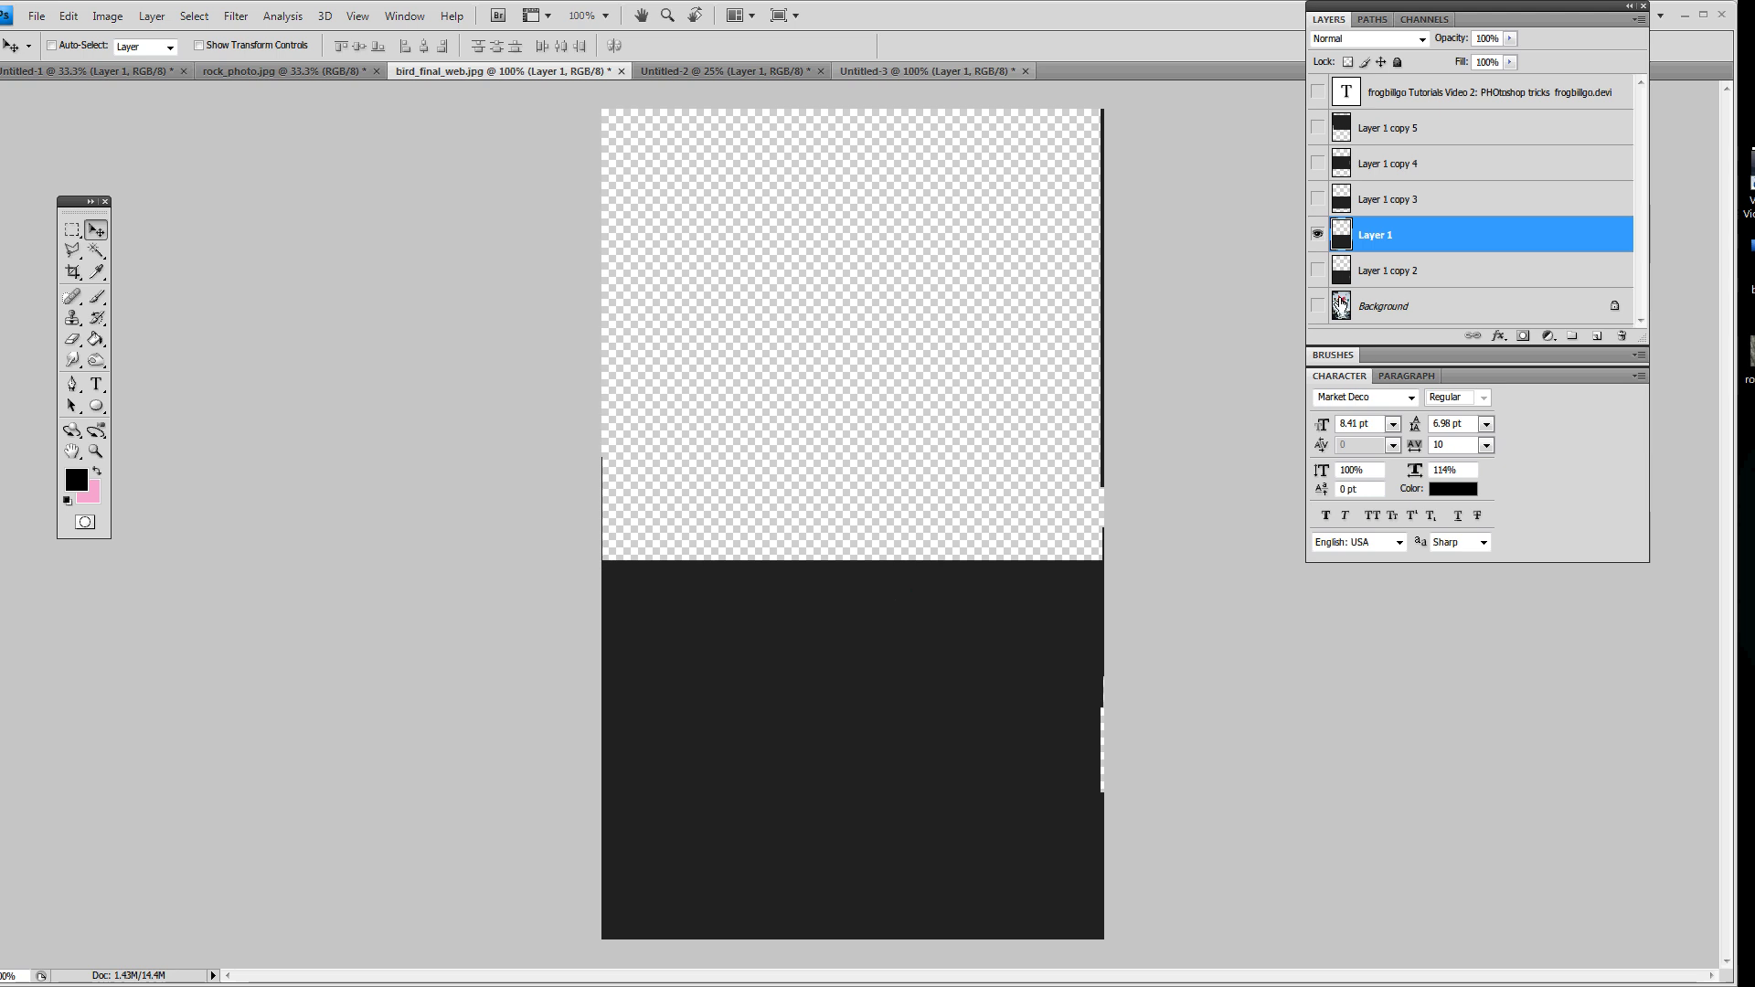
{"action": "left_click_drag", "start_coordinate": [1317, 306], "coordinate": [1318, 114]}
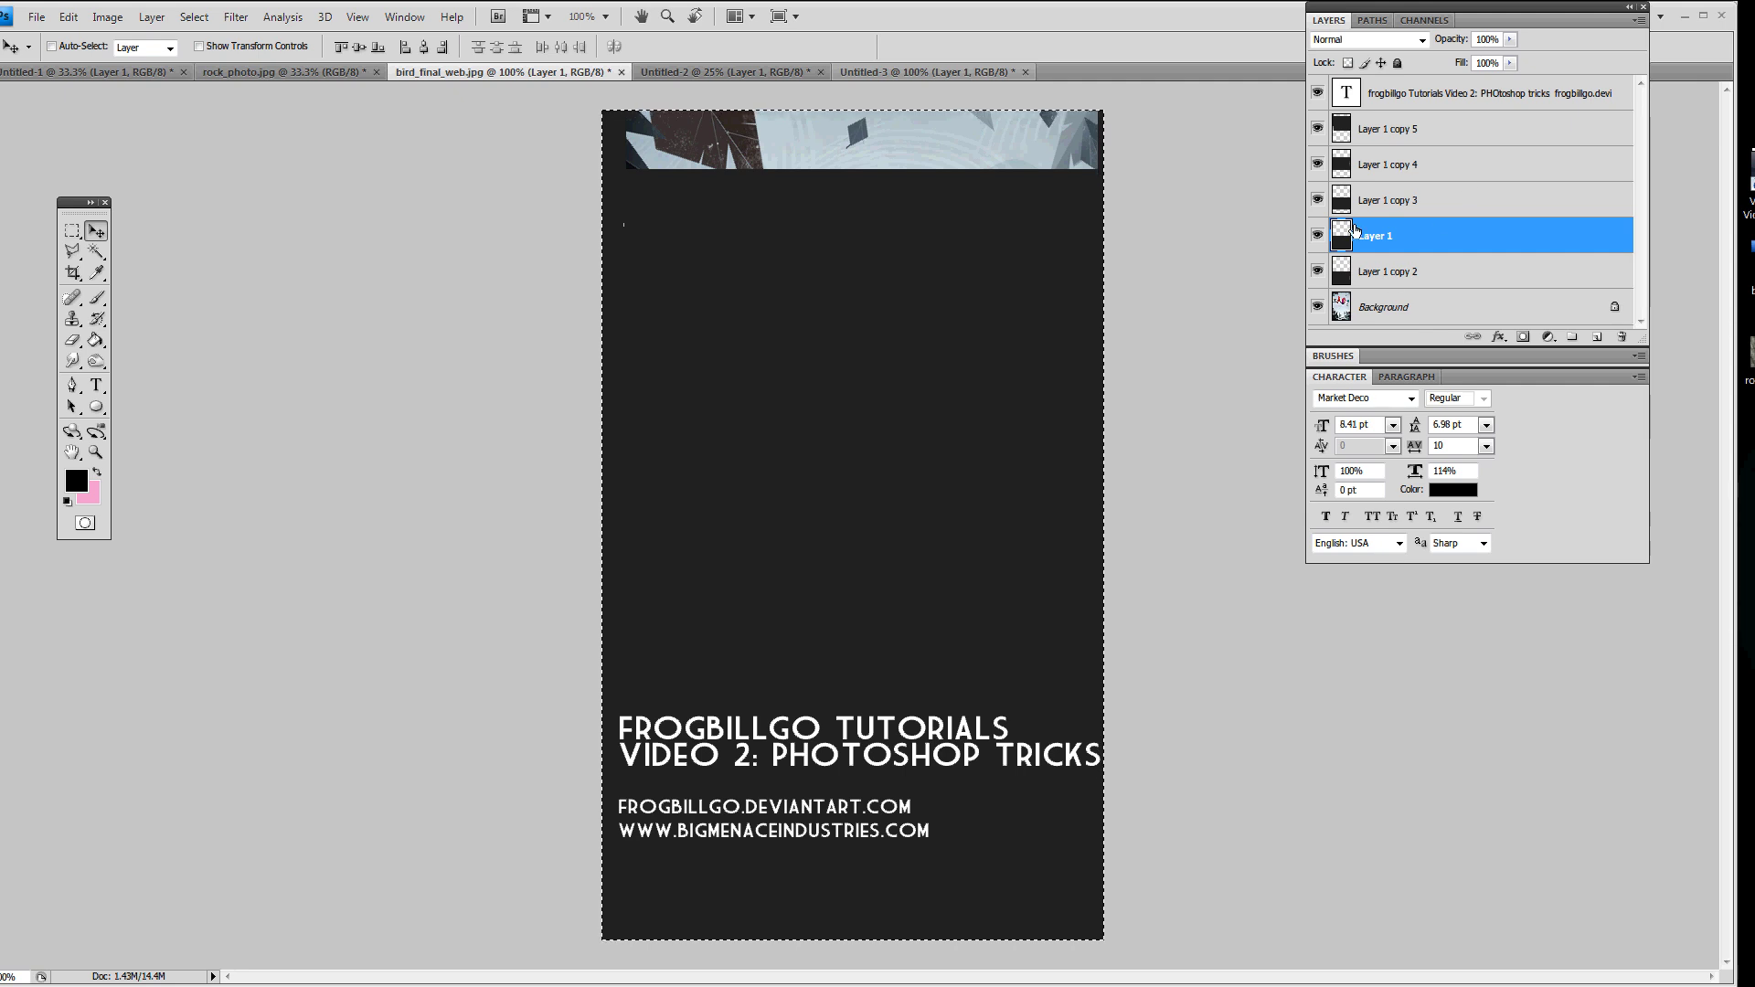
{"action": "key", "text": "ctrl+d"}
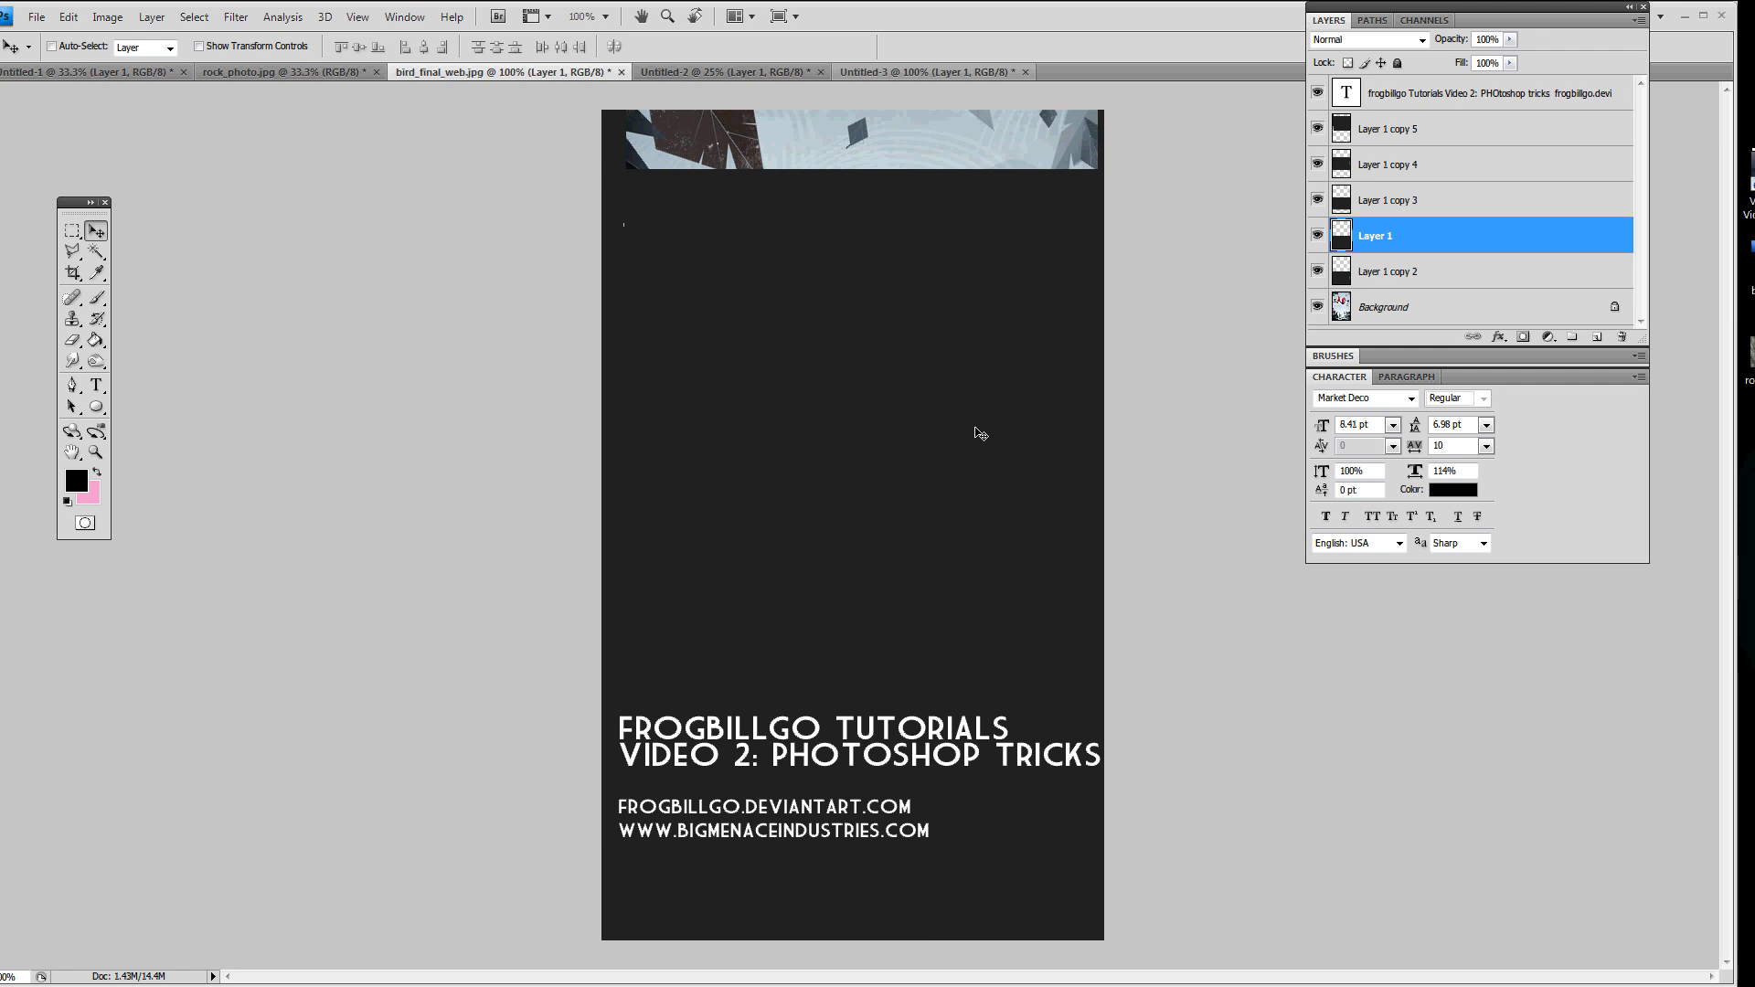
Select the layers from Layer 1 copy 5 down to Layer 1 copy 2.
{"action": "left_click", "coordinate": [1442, 271]}
{"action": "left_click", "coordinate": [1444, 200]}
{"action": "left_click", "coordinate": [1438, 134]}
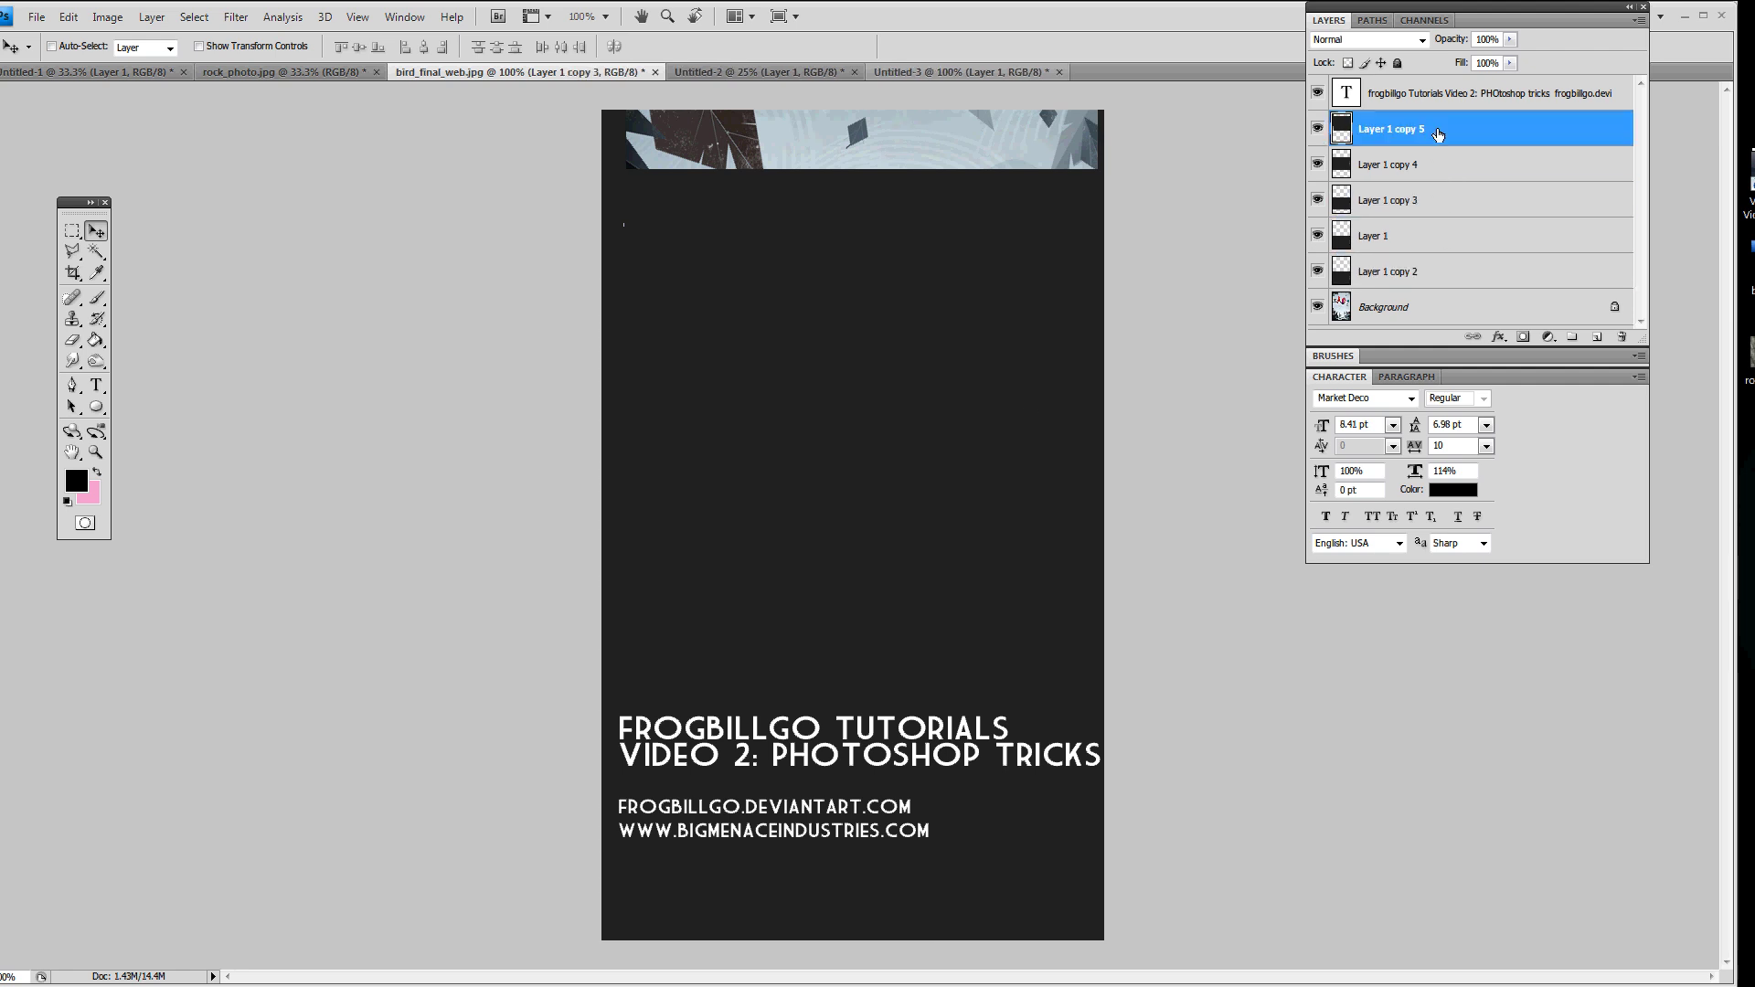
{"action": "left_click", "coordinate": [1365, 268], "text": "shift"}
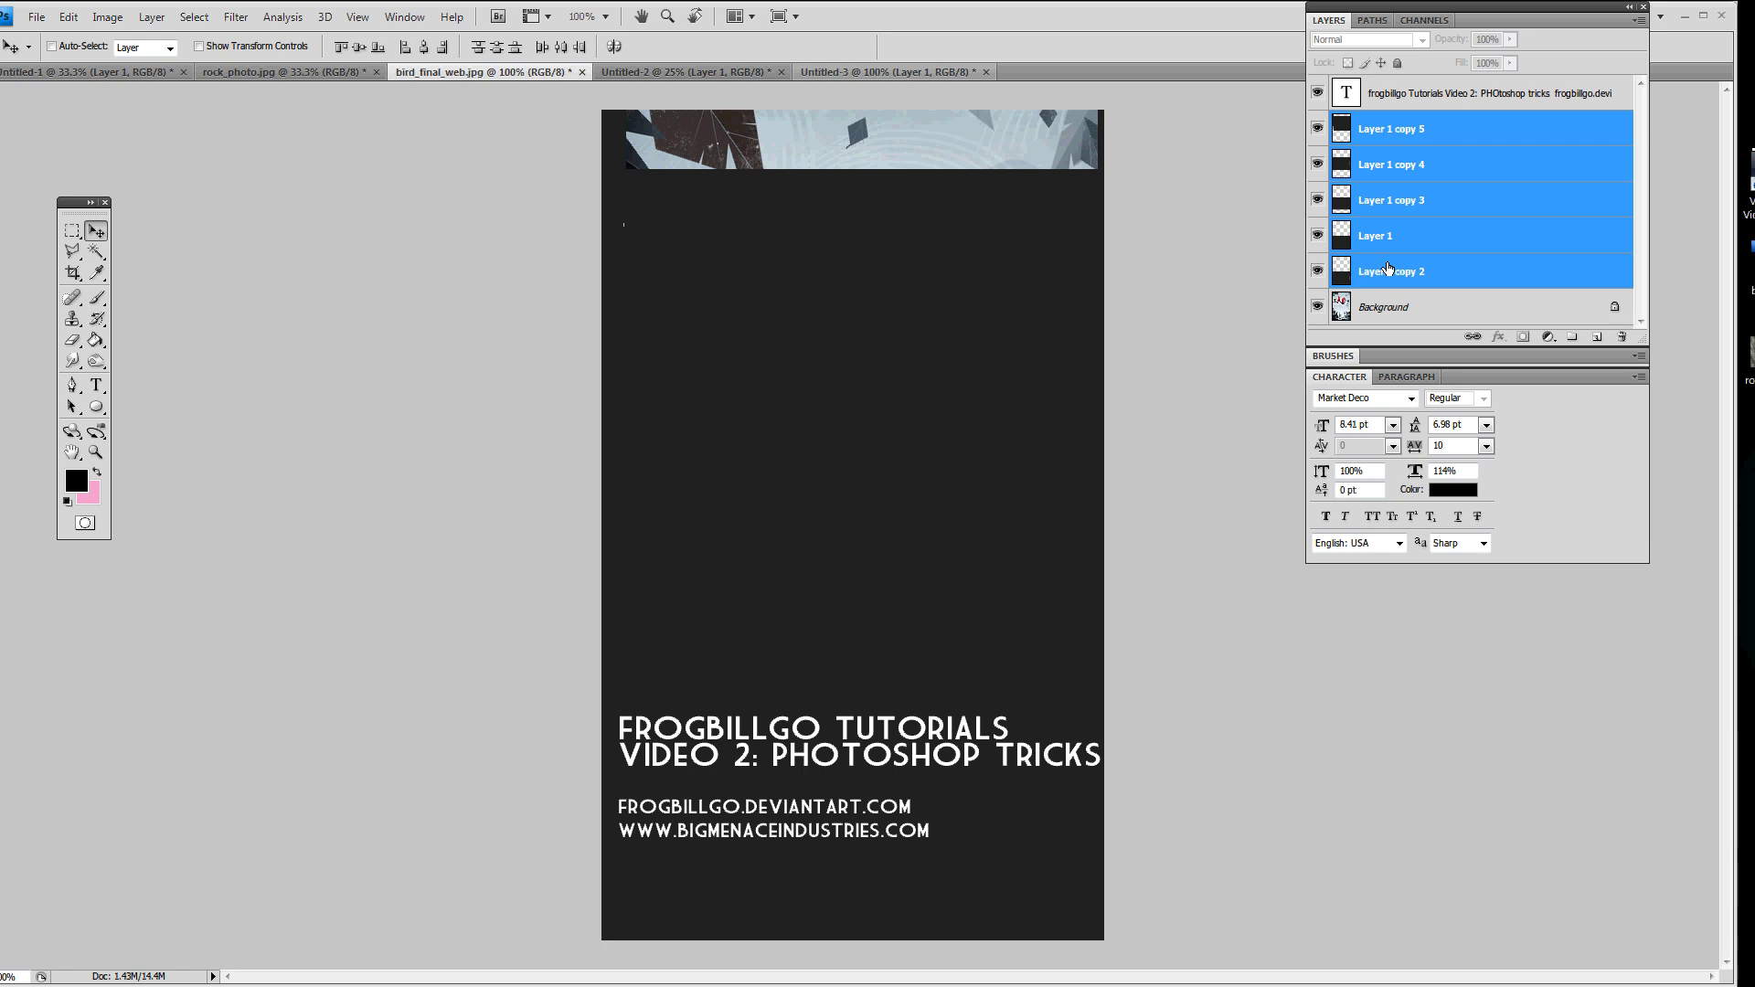
Colorize Layer 1 copy 2 cyan with Hue 171, Saturation 65, Lightness +49.
{"action": "left_click", "coordinate": [1388, 269]}
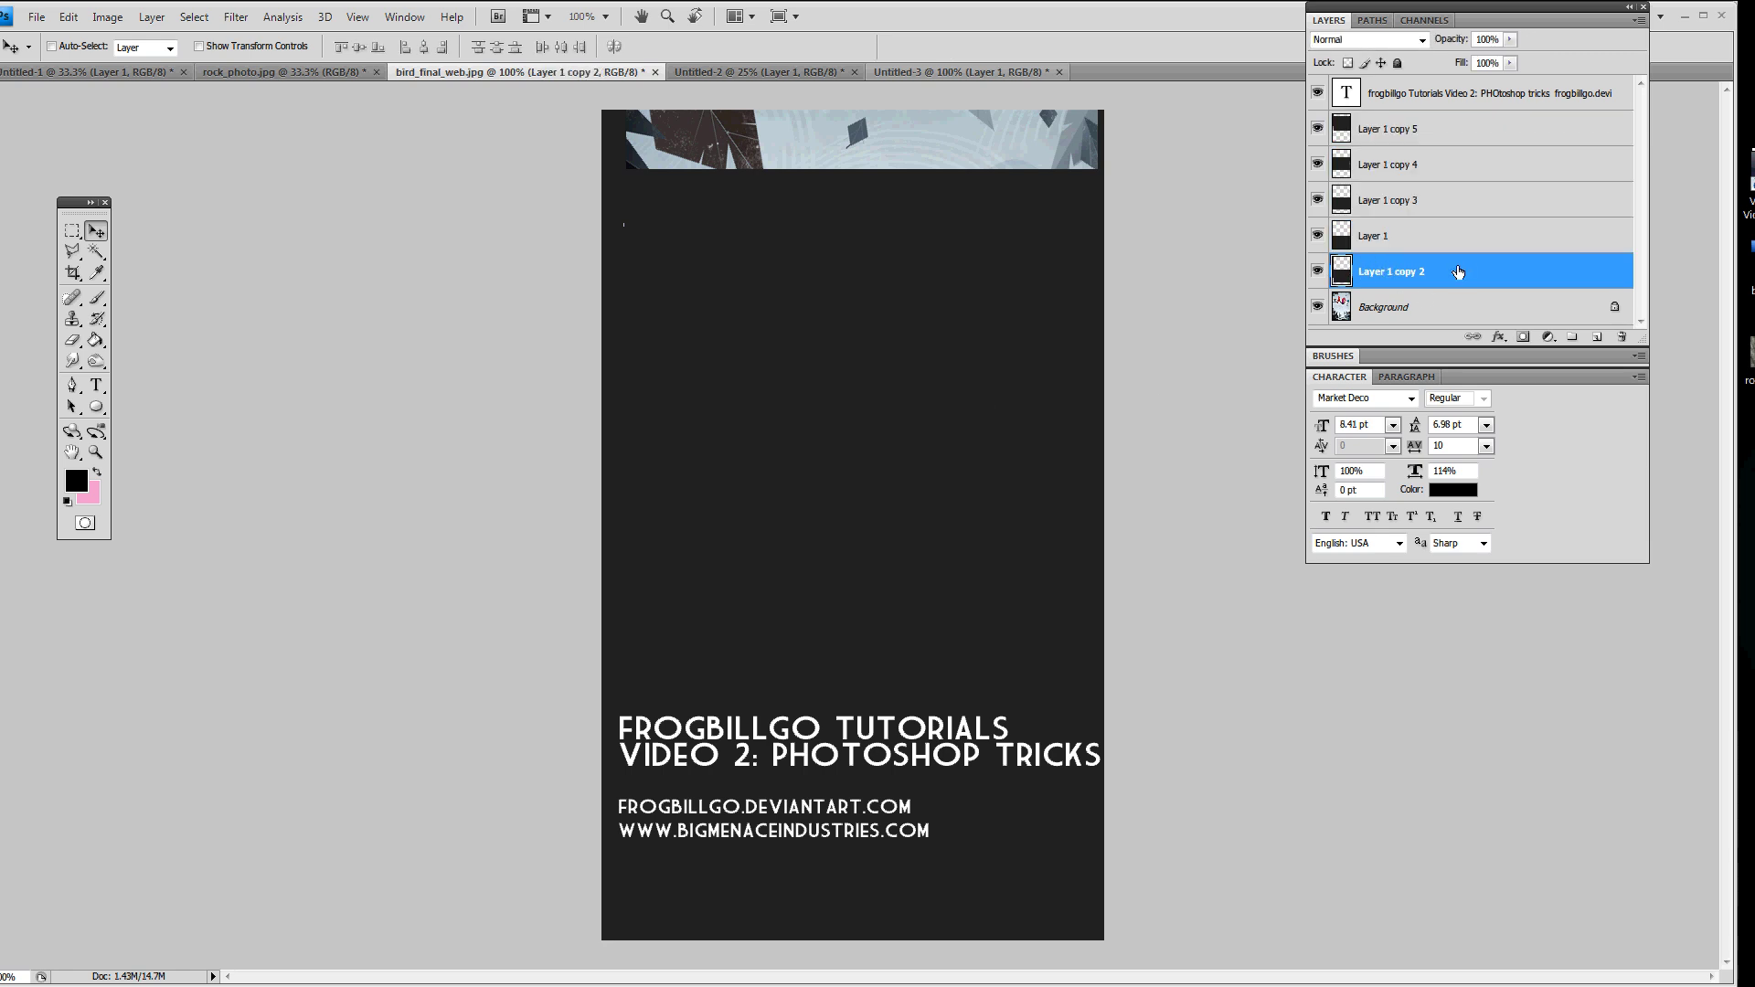
{"action": "left_click", "coordinate": [107, 17]}
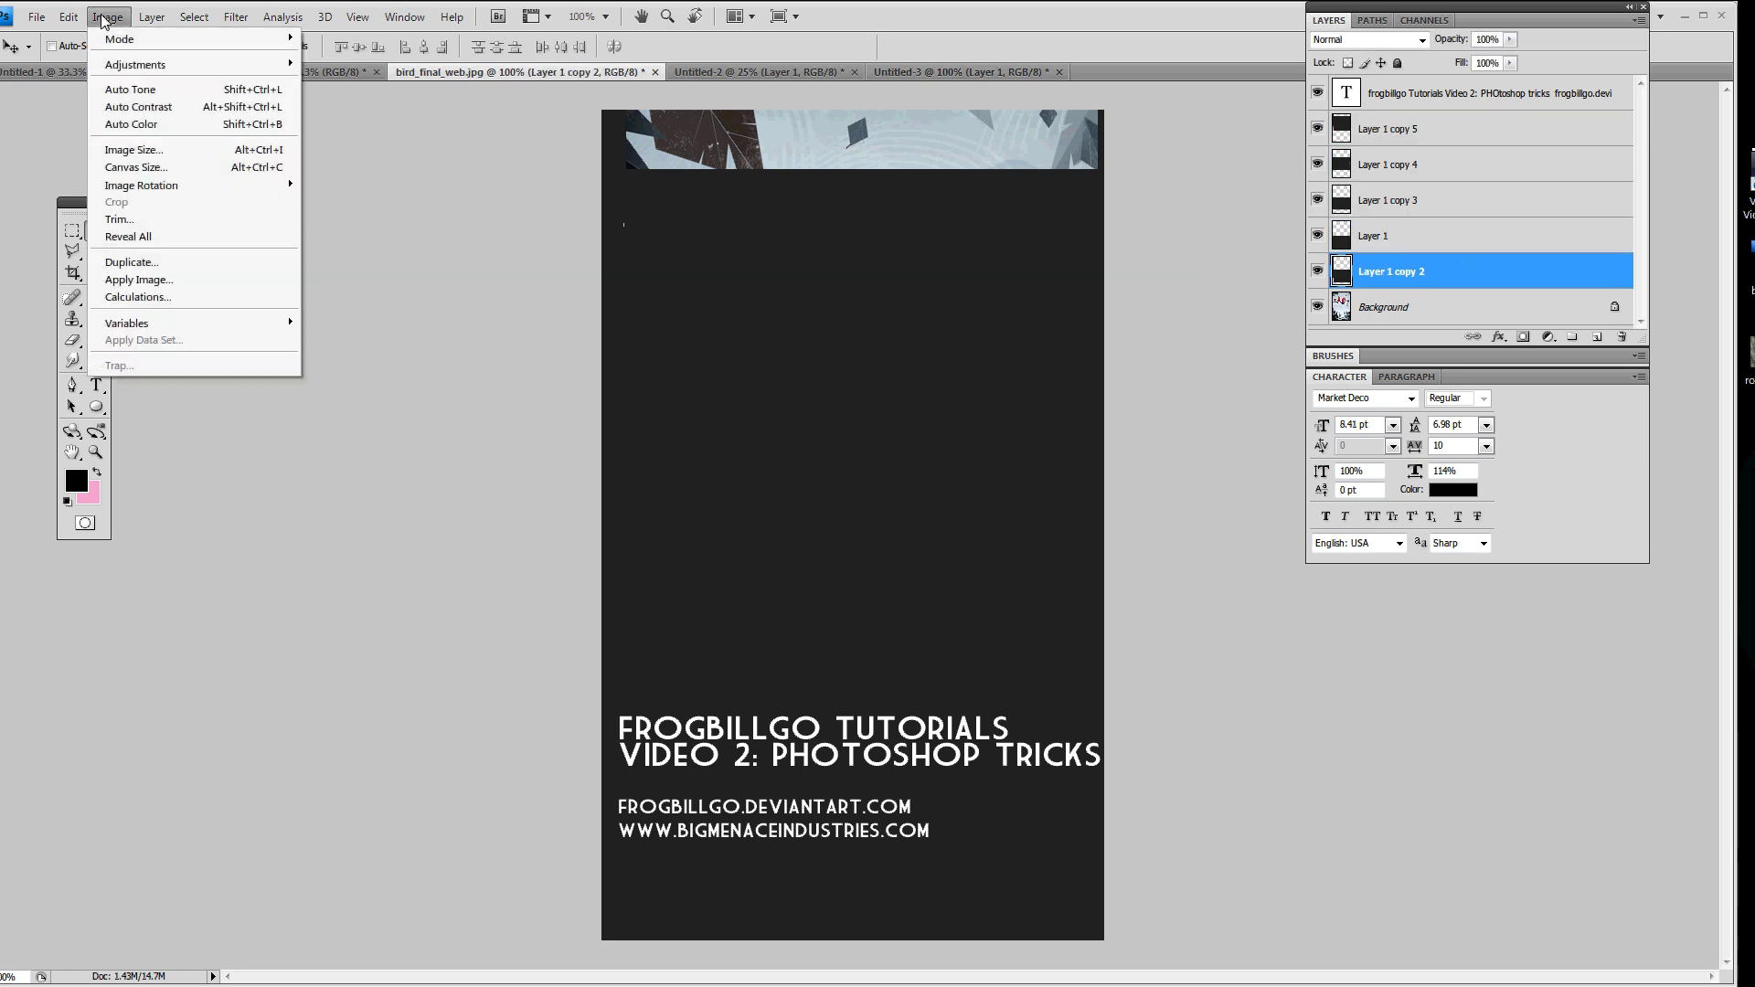
{"action": "mouse_move", "coordinate": [135, 65]}
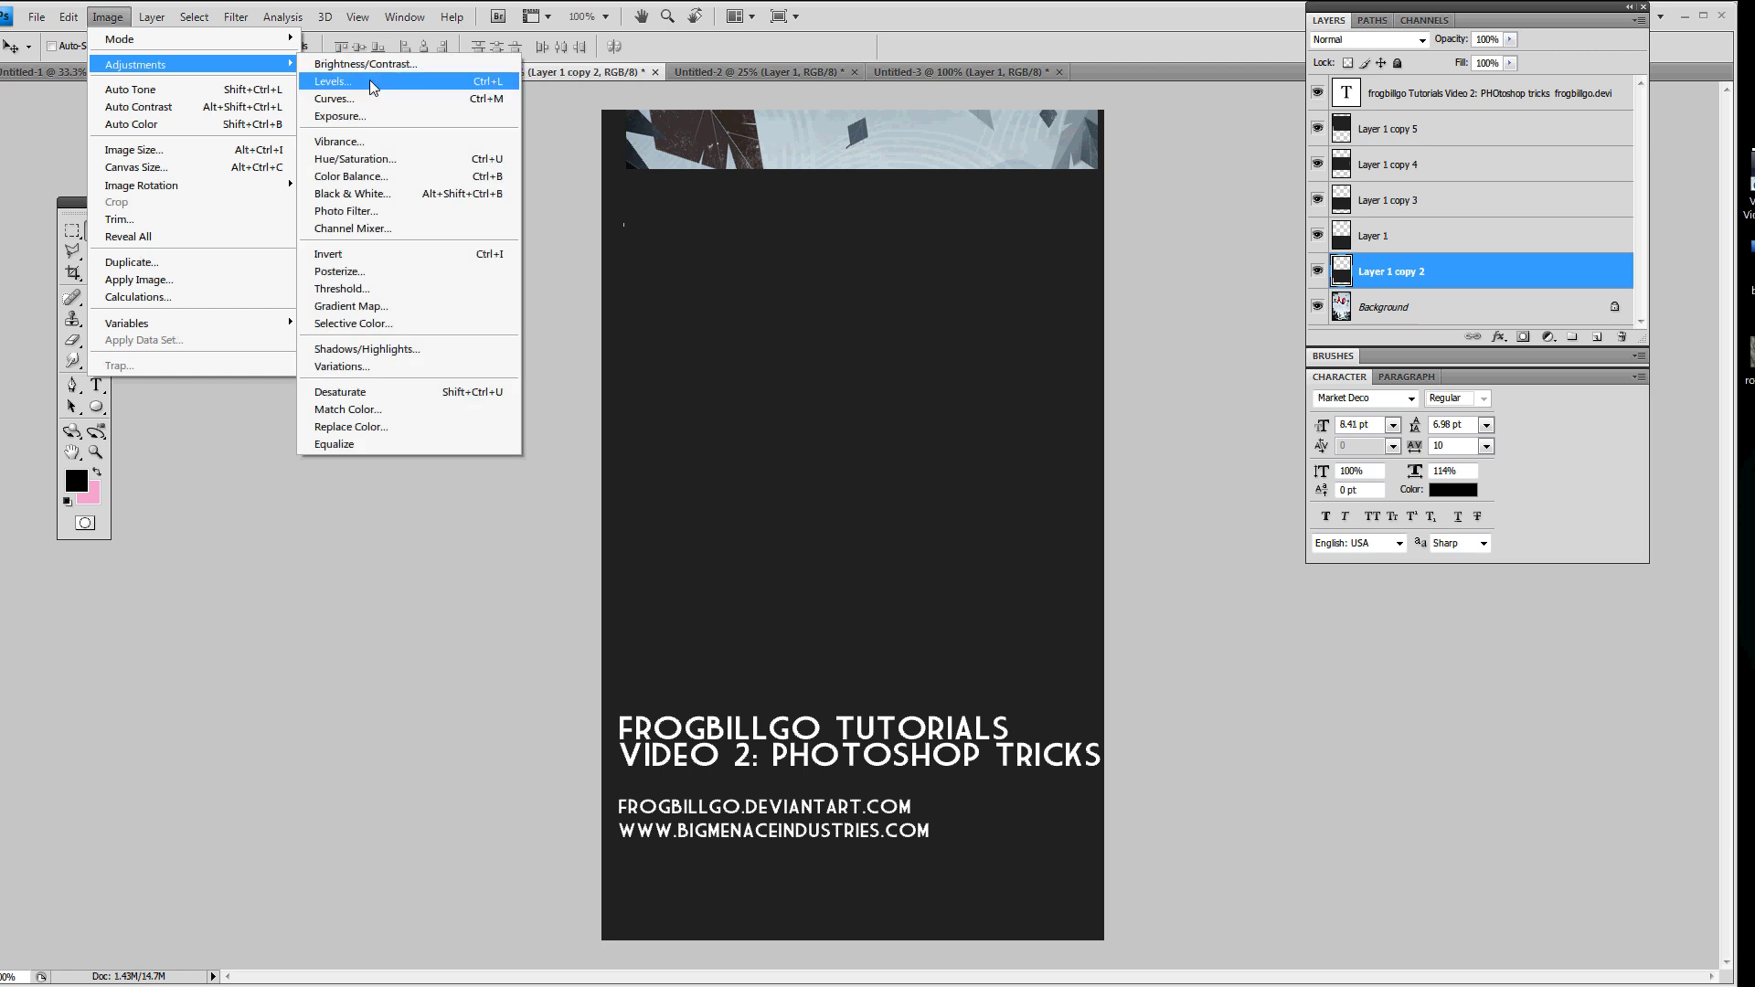
{"action": "left_click", "coordinate": [380, 160]}
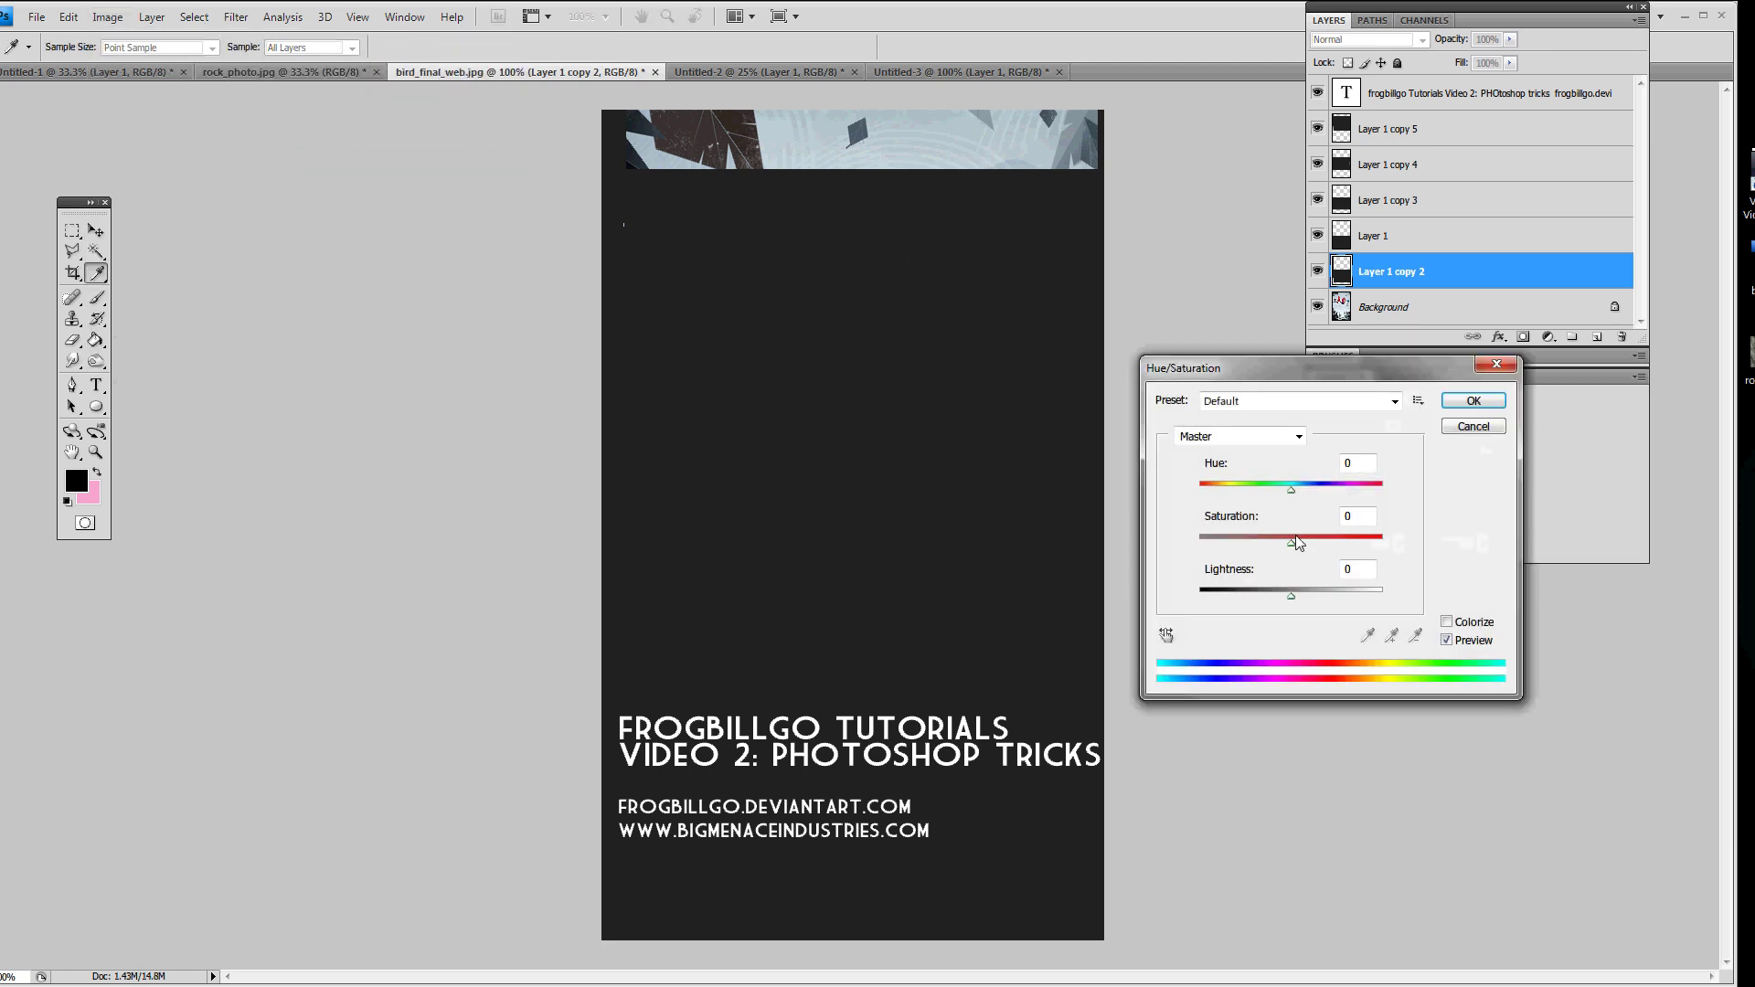
{"action": "left_click_drag", "start_coordinate": [1291, 543], "coordinate": [1336, 543]}
{"action": "left_click_drag", "start_coordinate": [1291, 485], "coordinate": [1335, 494]}
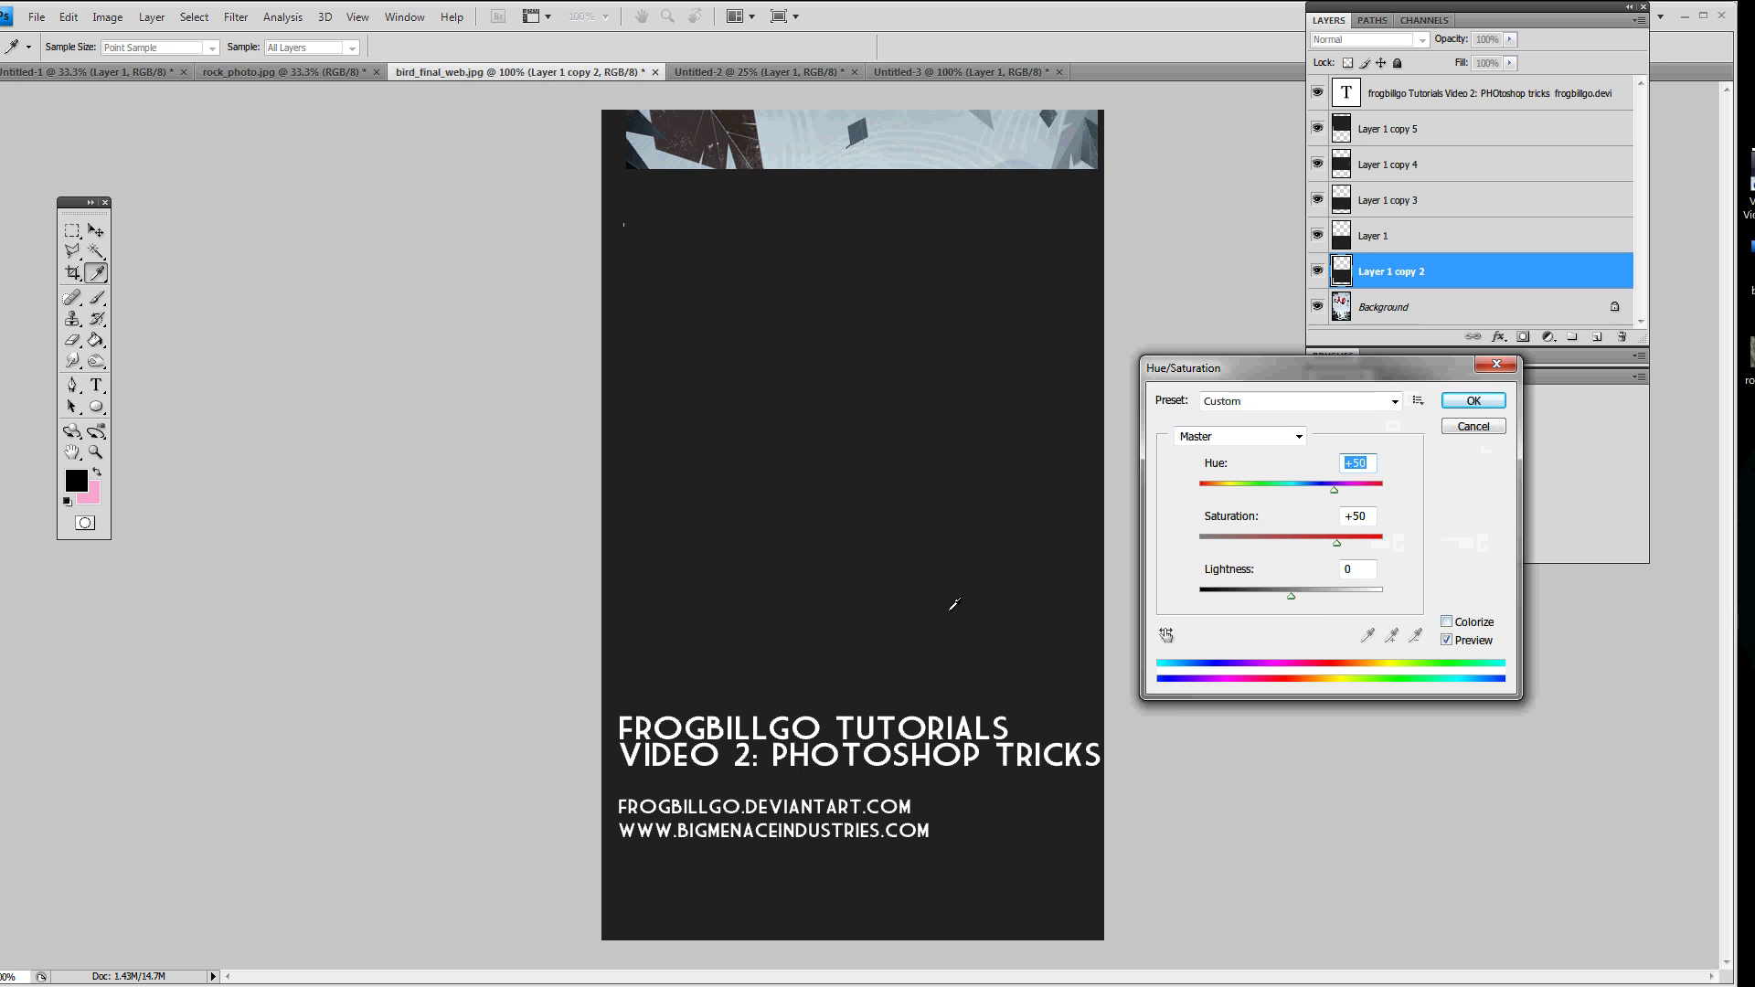
{"action": "left_click", "coordinate": [1454, 624]}
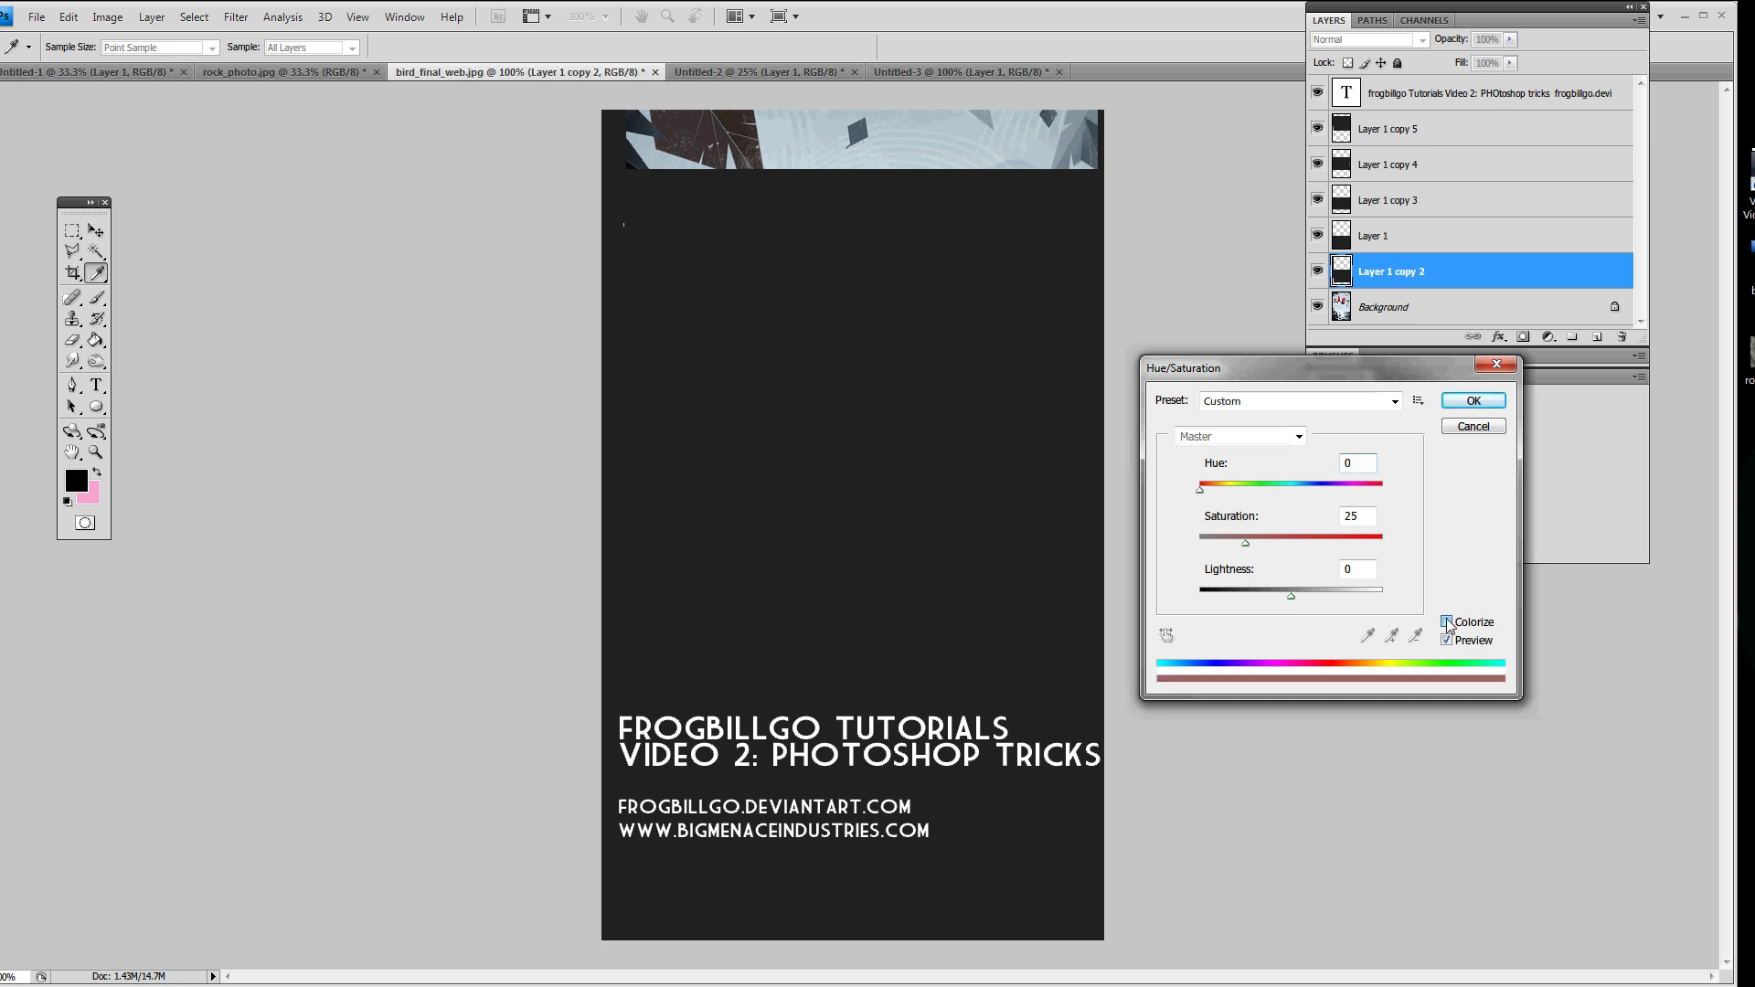
{"action": "left_click", "coordinate": [1318, 545]}
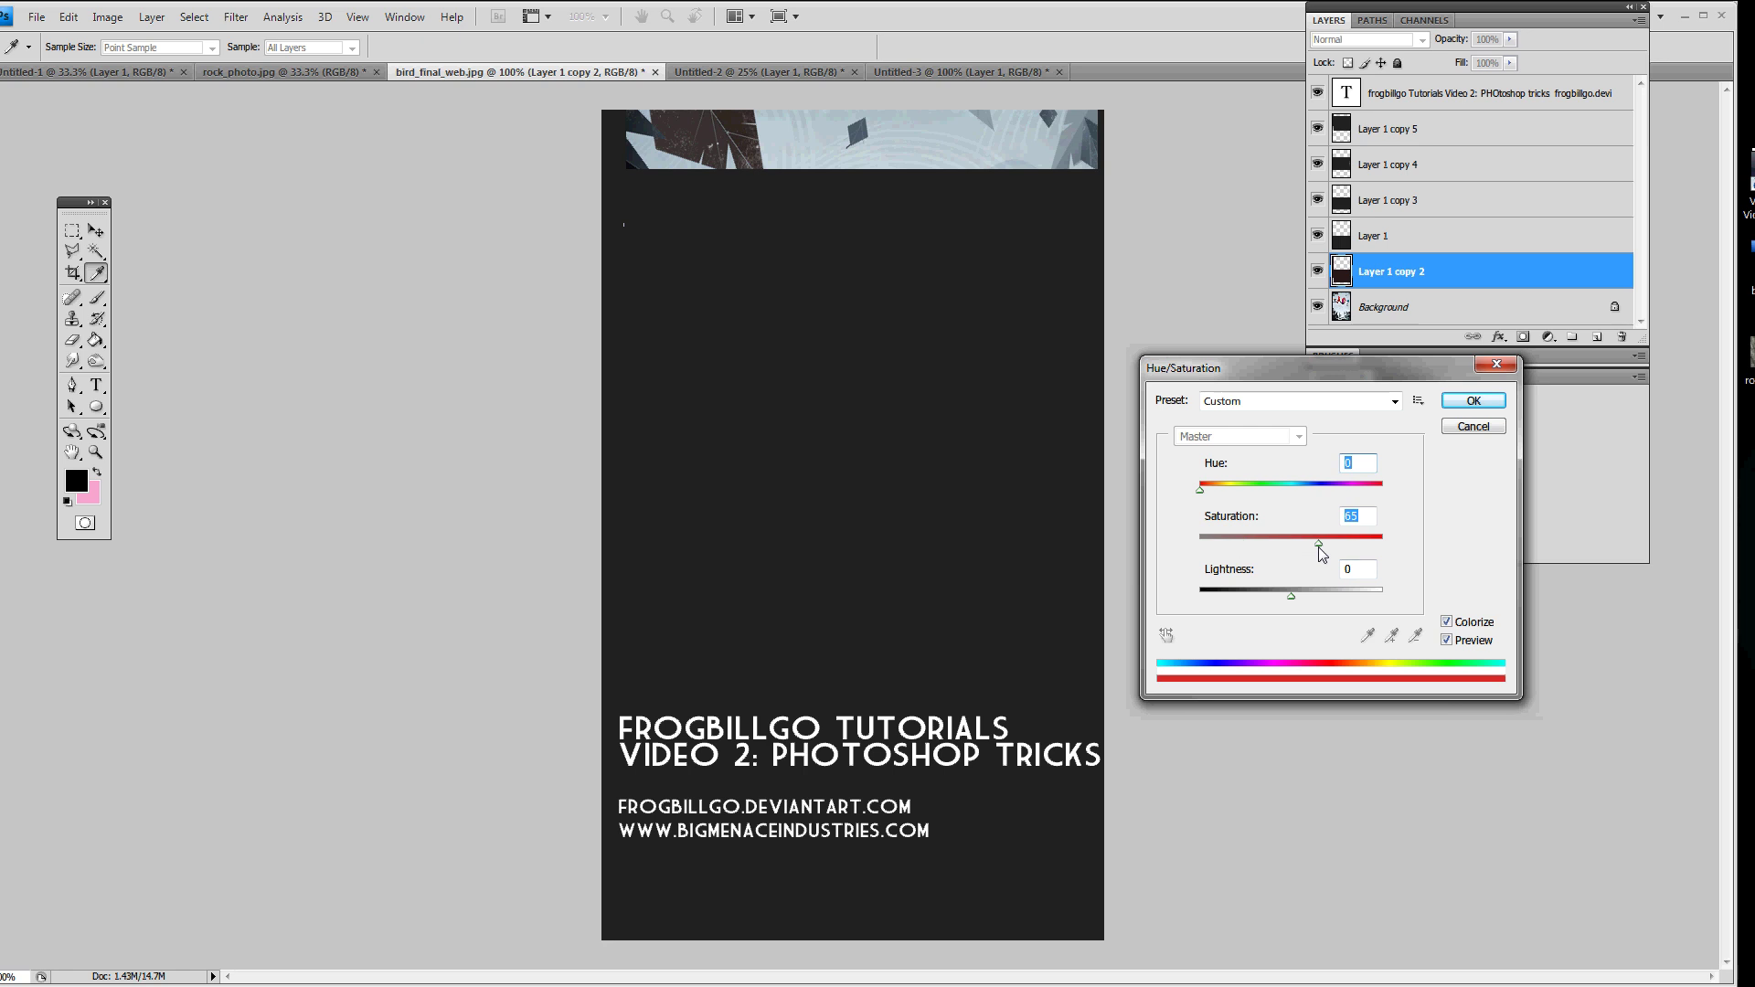
{"action": "left_click_drag", "start_coordinate": [1293, 597], "coordinate": [1336, 596]}
{"action": "left_click", "coordinate": [1286, 489]}
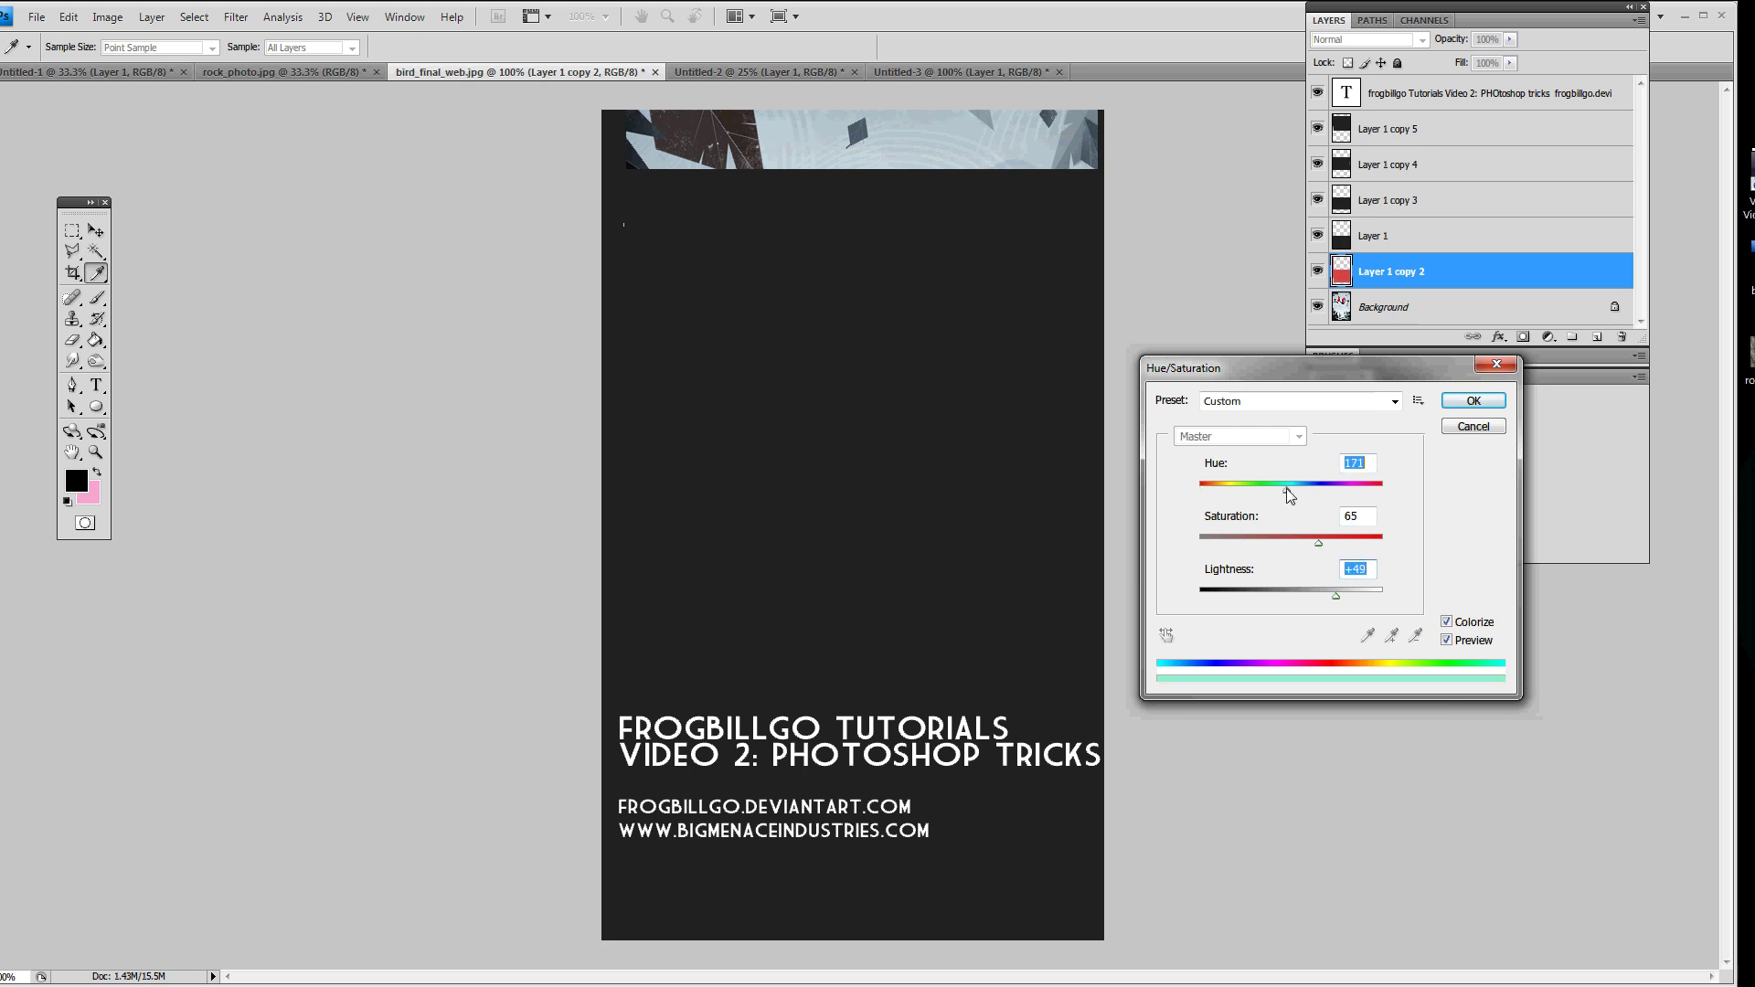
{"action": "left_click", "coordinate": [1474, 401]}
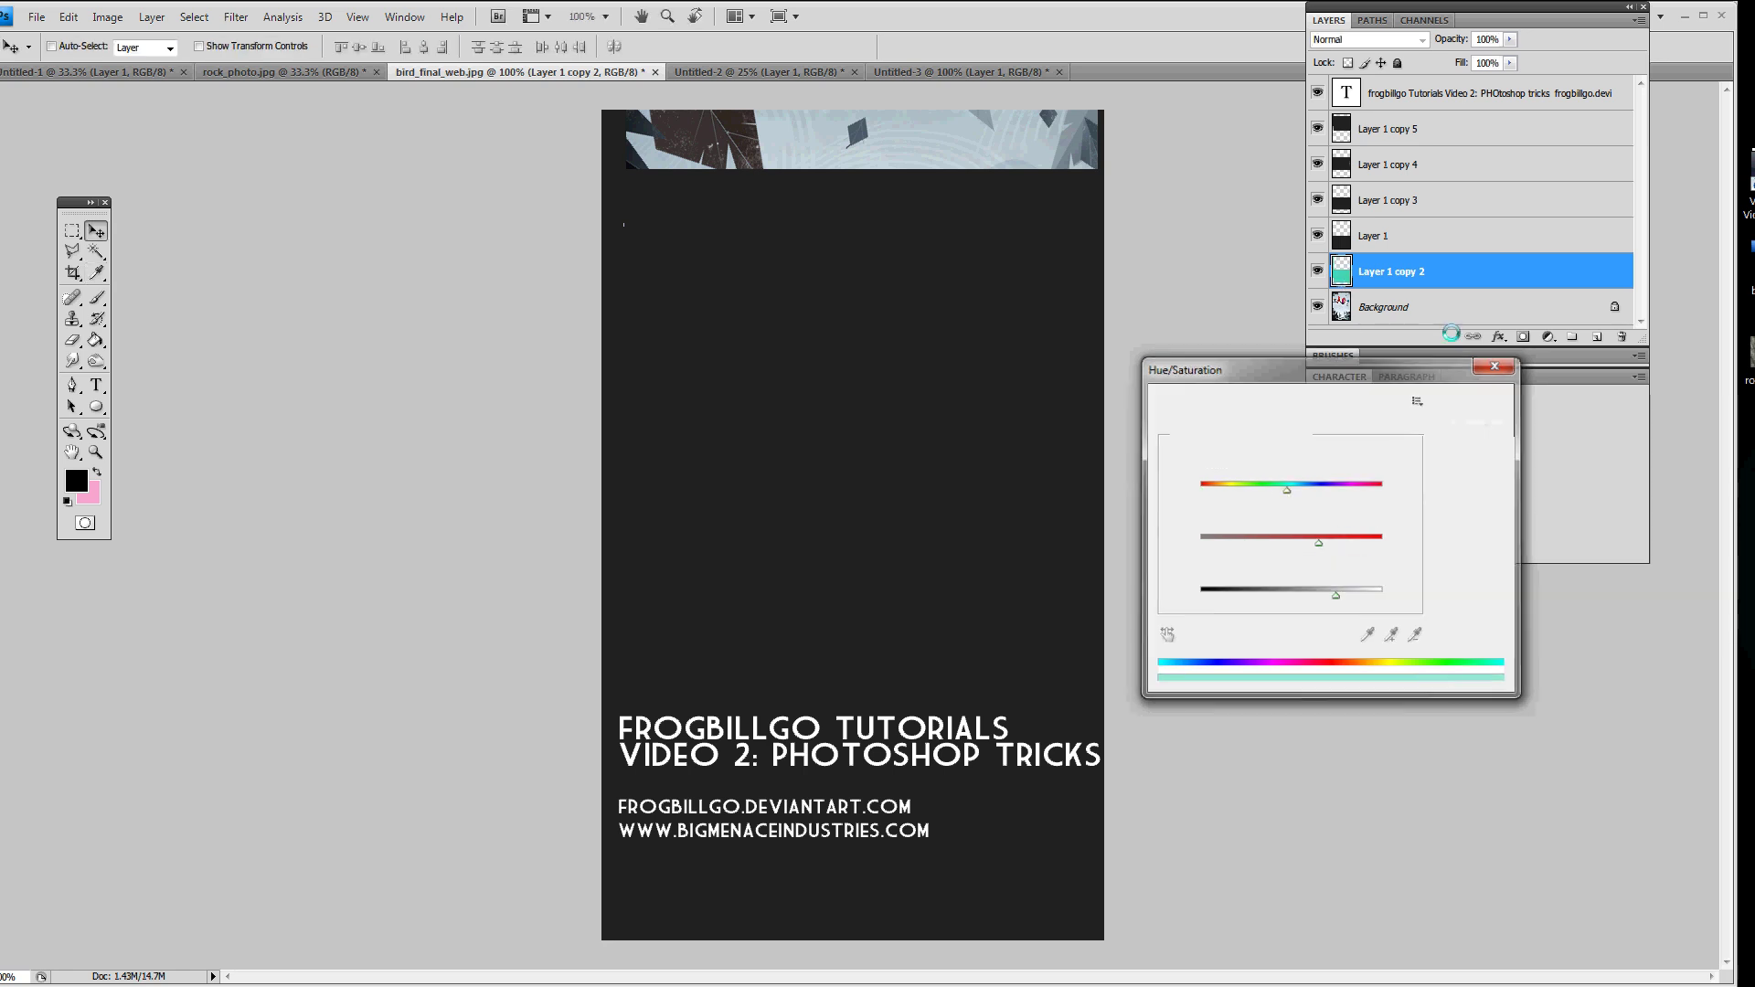
Move Layer 1 copy 2 above Layer 1 copy 3 and shift the teal band up on the canvas.
{"action": "key", "text": "v"}
{"action": "mouse_move", "coordinate": [1371, 272]}
{"action": "left_mouse_down"}
{"action": "mouse_move", "coordinate": [1367, 183]}
{"action": "mouse_move", "coordinate": [1362, 245]}
{"action": "left_mouse_up"}
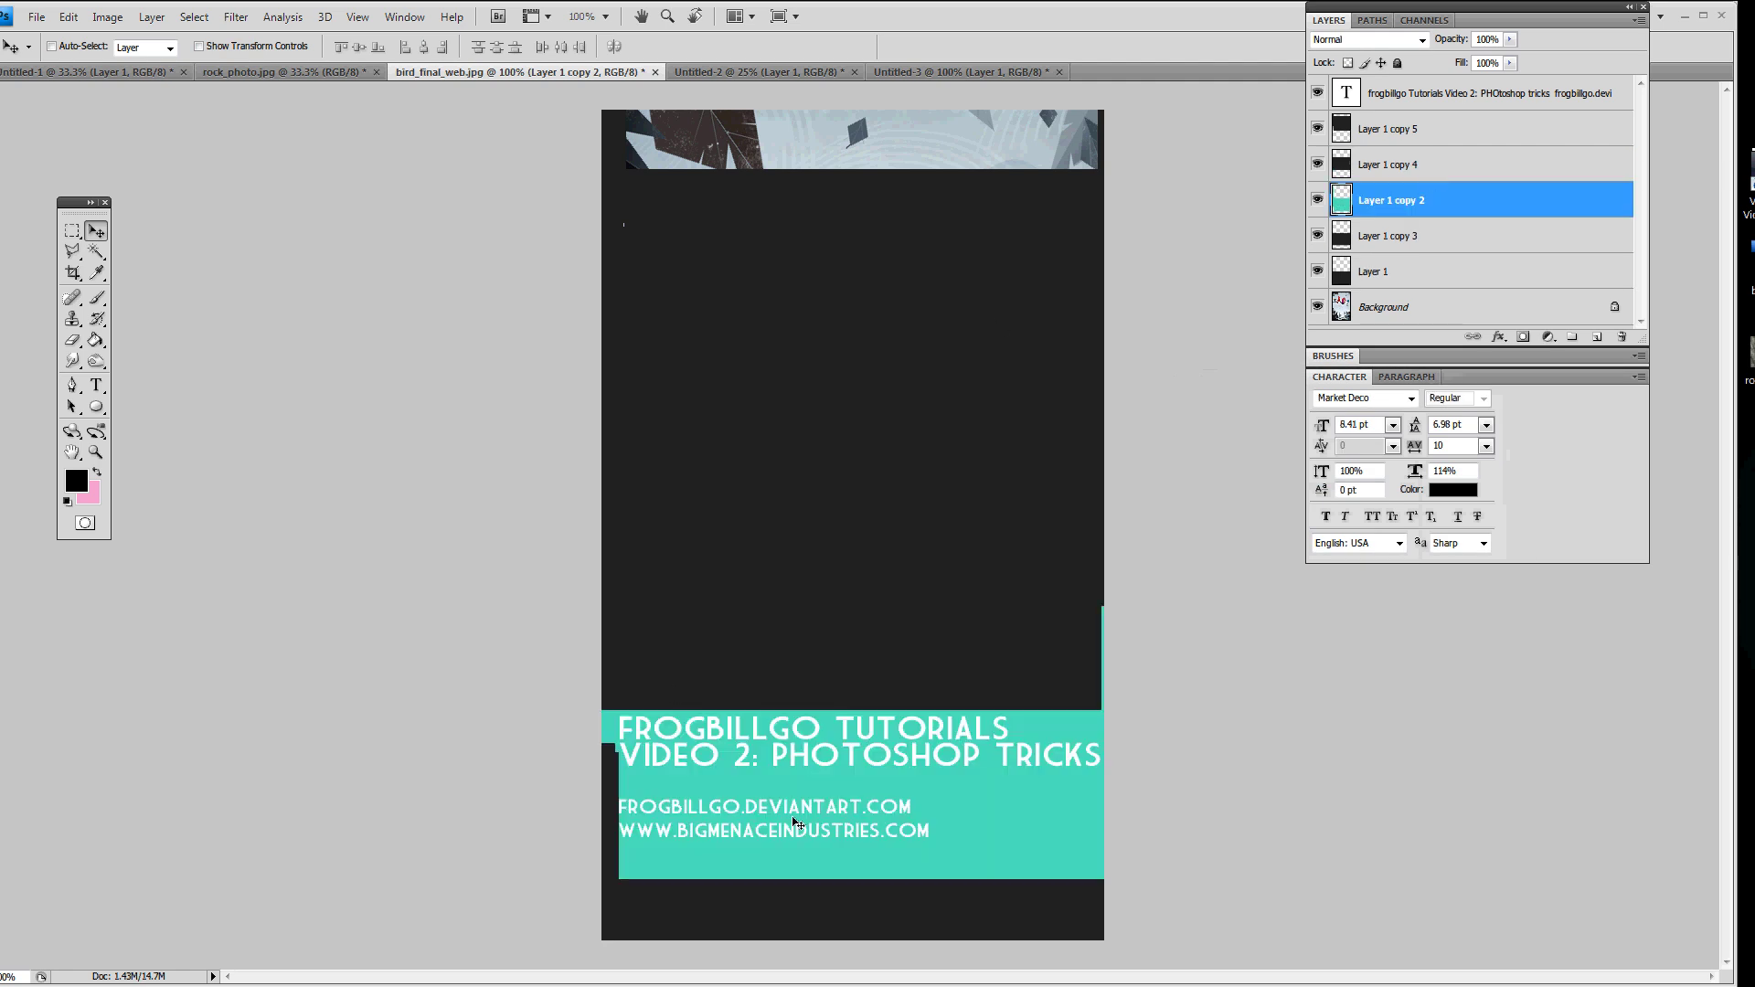
{"action": "left_click_drag", "start_coordinate": [797, 824], "coordinate": [790, 745]}
{"action": "left_click", "coordinate": [1404, 316]}
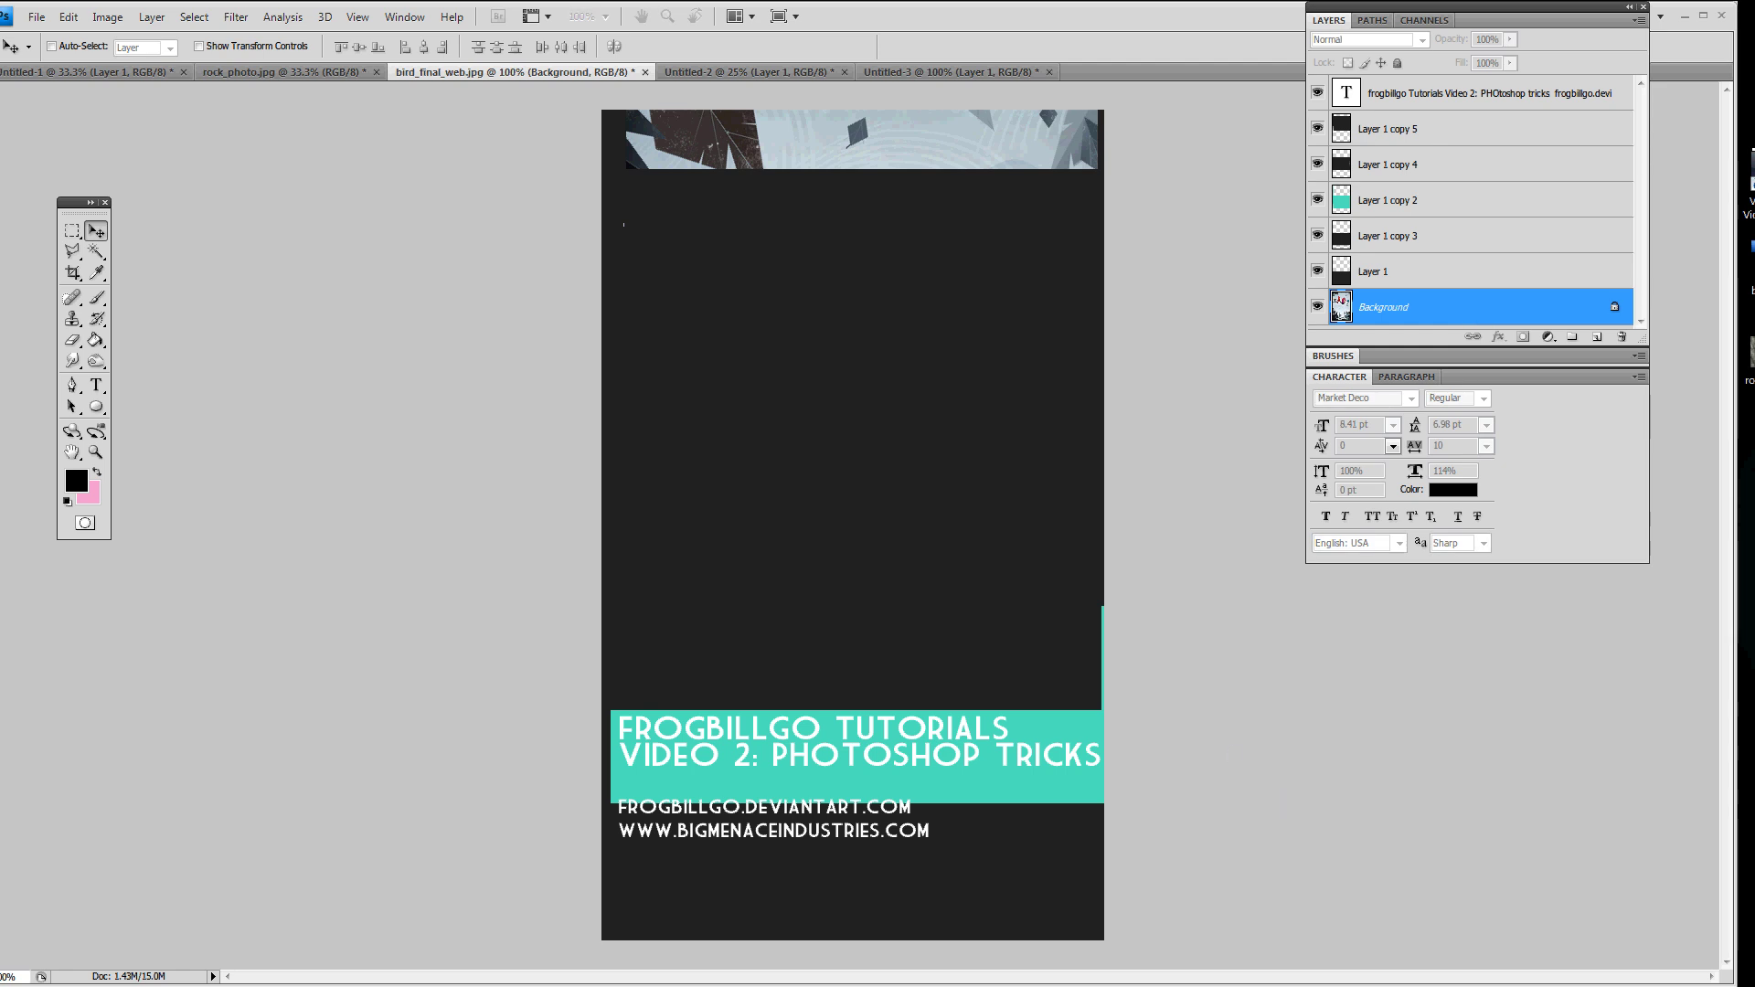
Convert the Background into an editable Layer 0.
{"action": "double_click", "coordinate": [1405, 307]}
{"action": "left_click_drag", "start_coordinate": [1053, 350], "coordinate": [988, 388]}
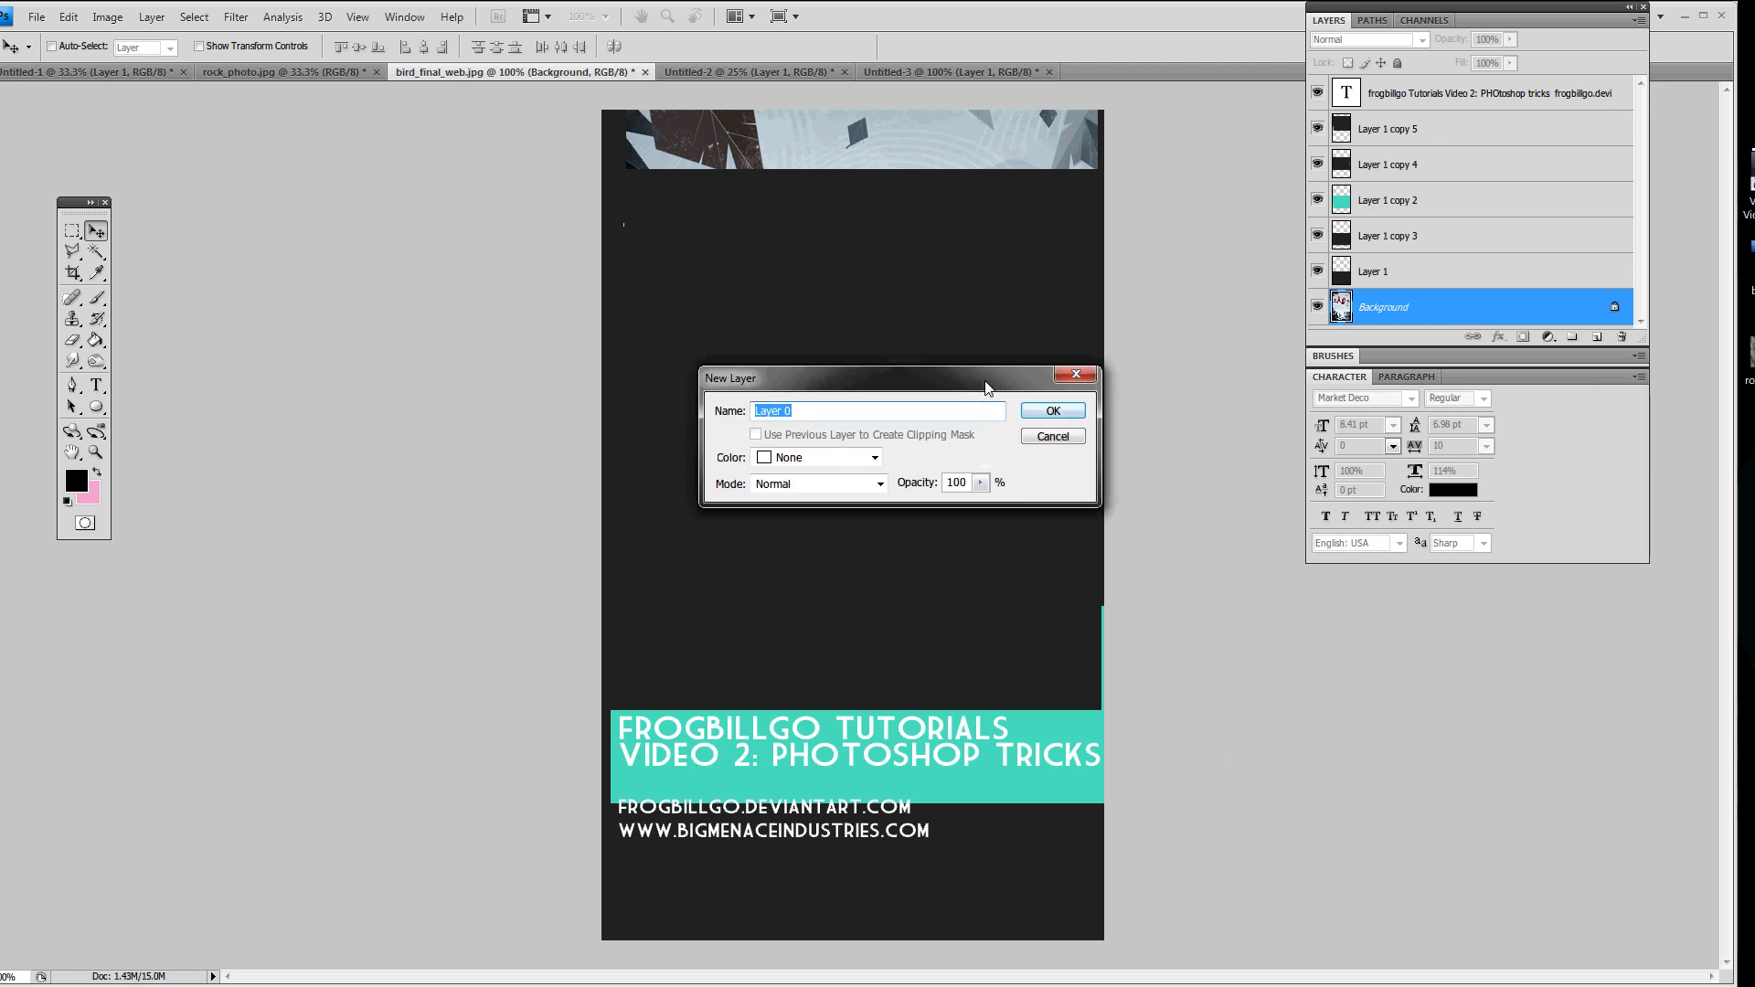
{"action": "left_click", "coordinate": [1041, 411]}
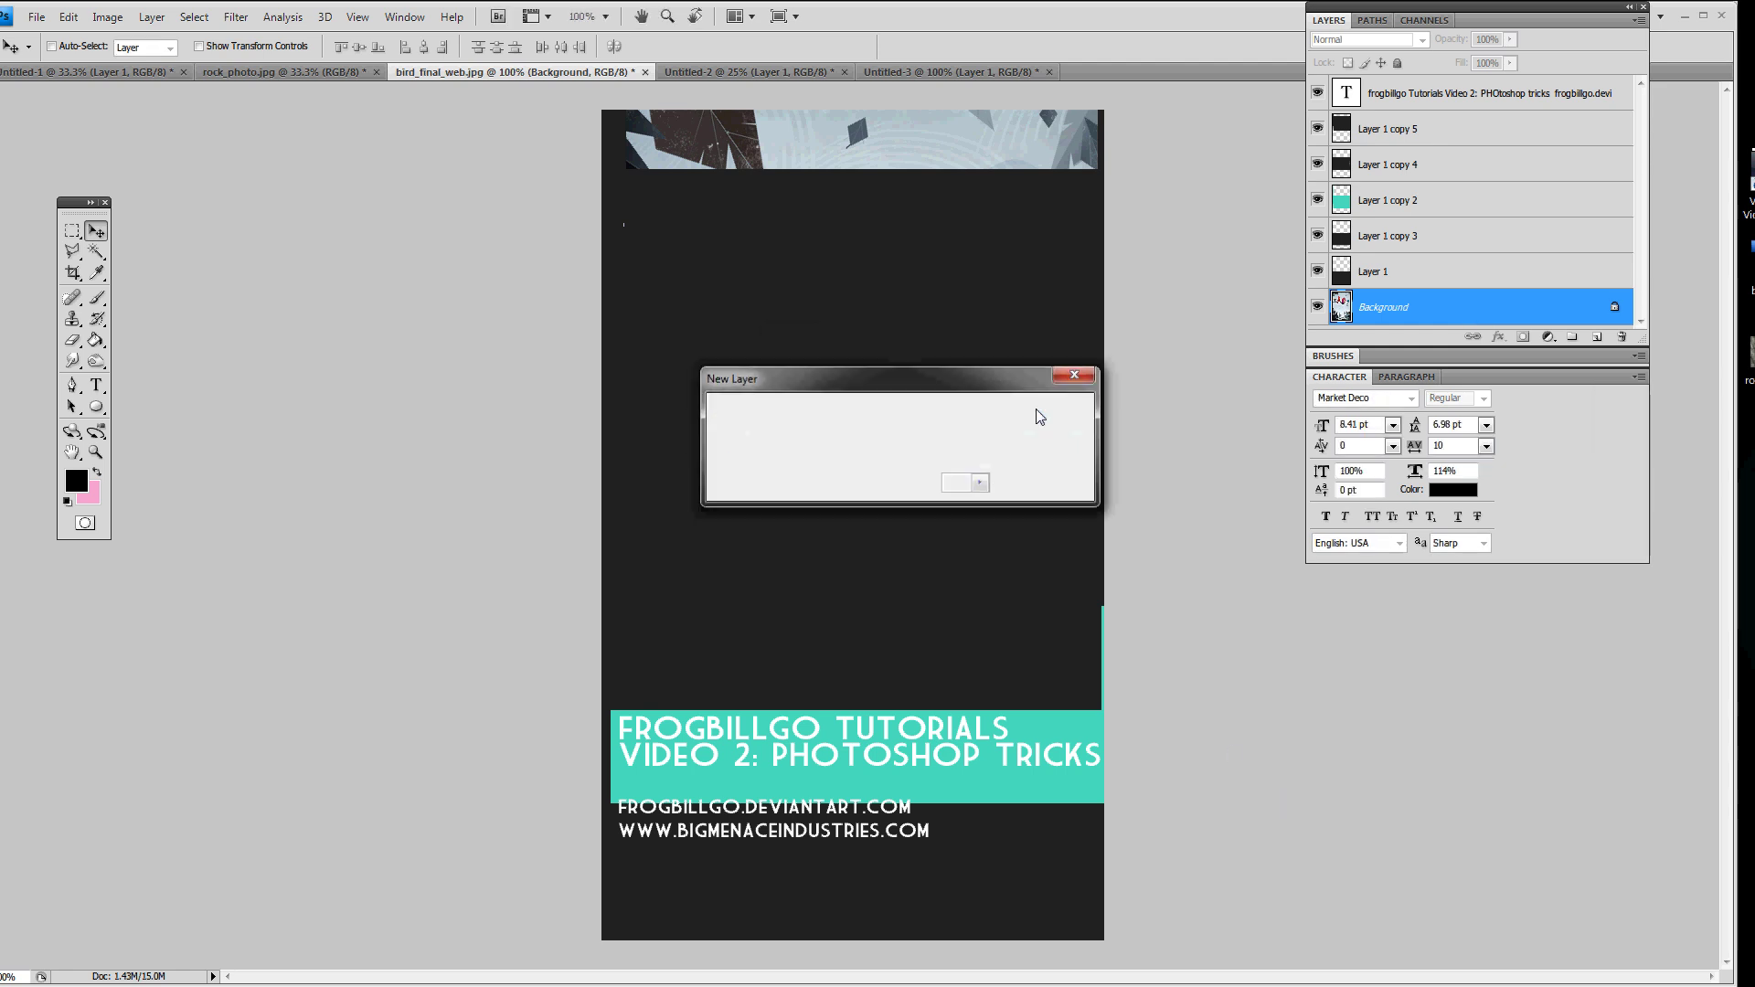
Hide Layer 1 and Layer 1 copy 4, then select Layer 1 copy 5.
{"action": "left_click", "coordinate": [1403, 277]}
{"action": "left_click", "coordinate": [1317, 272]}
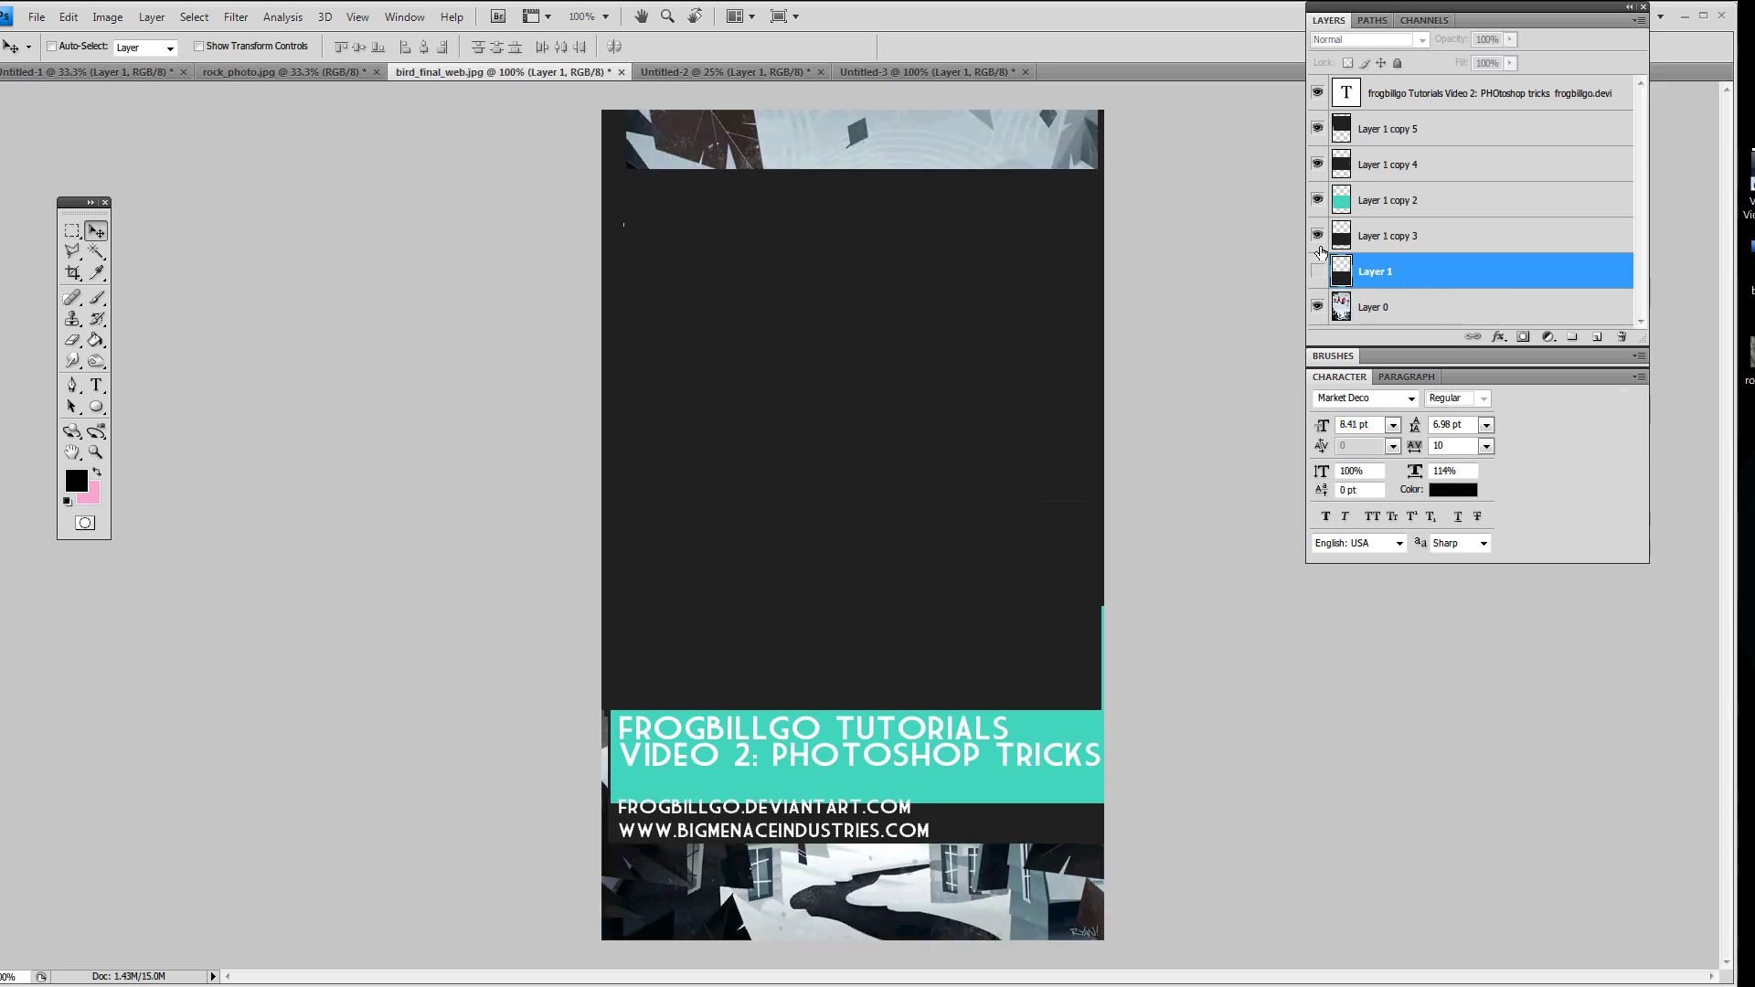
{"action": "left_click", "coordinate": [1318, 165]}
{"action": "left_click", "coordinate": [1318, 131]}
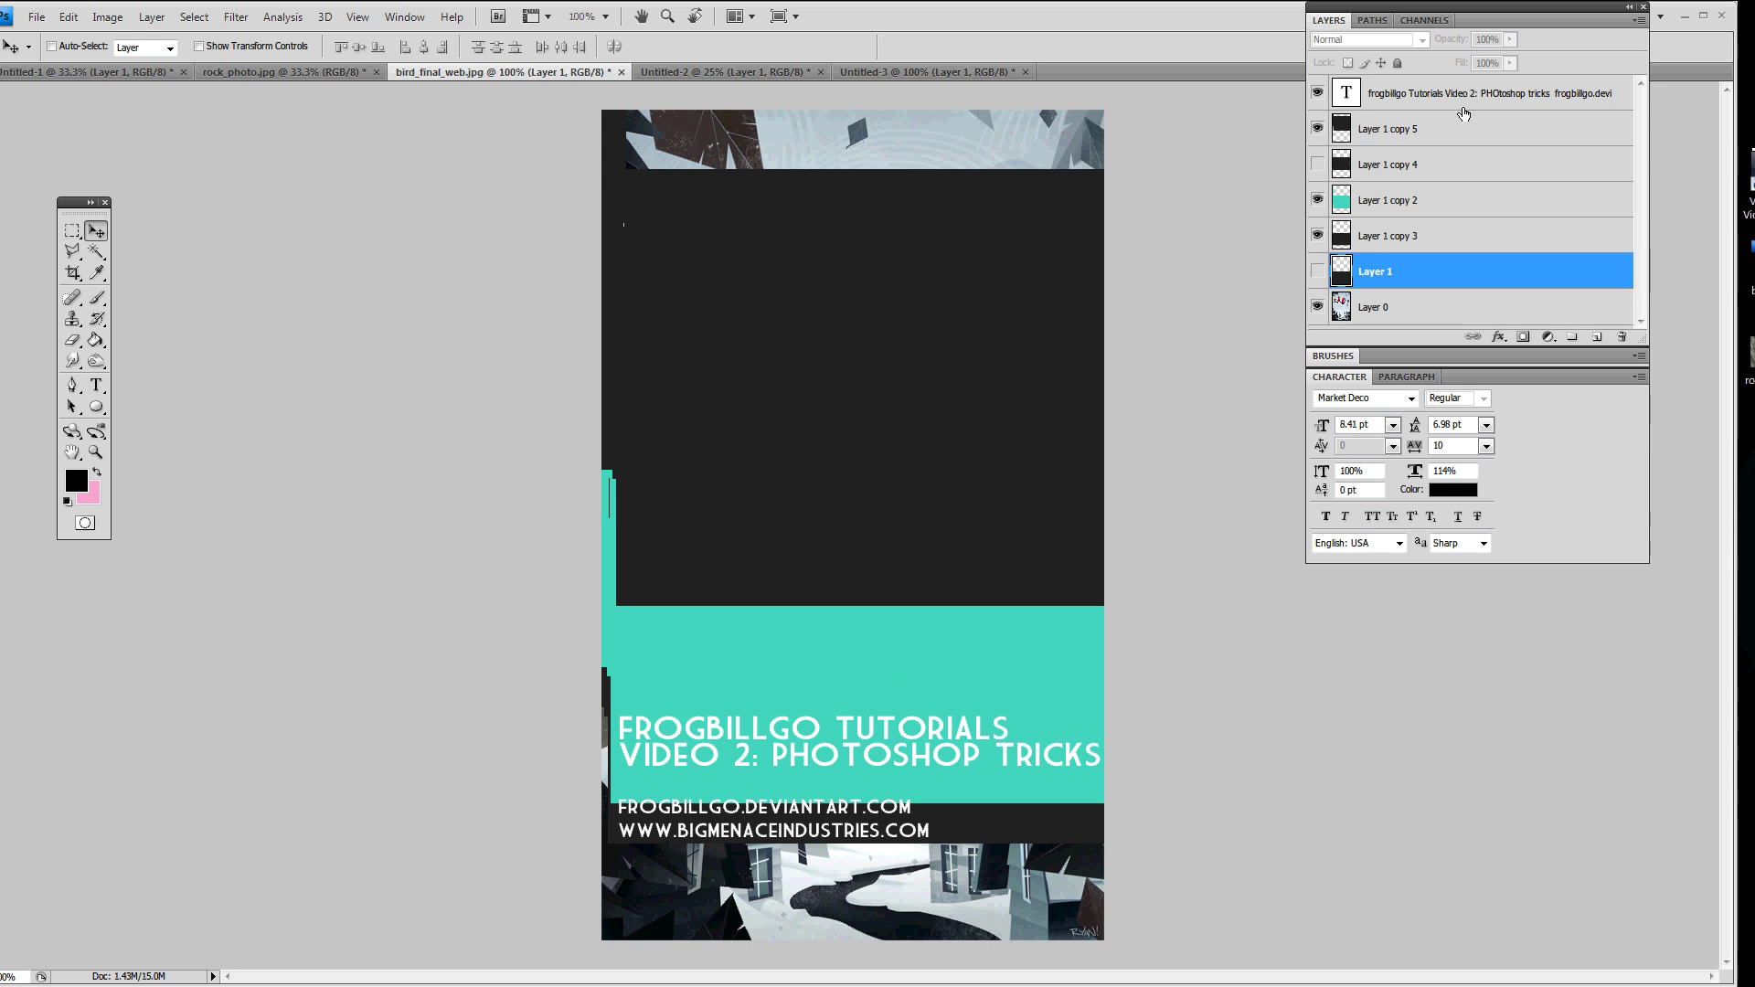
{"action": "left_click", "coordinate": [1443, 135]}
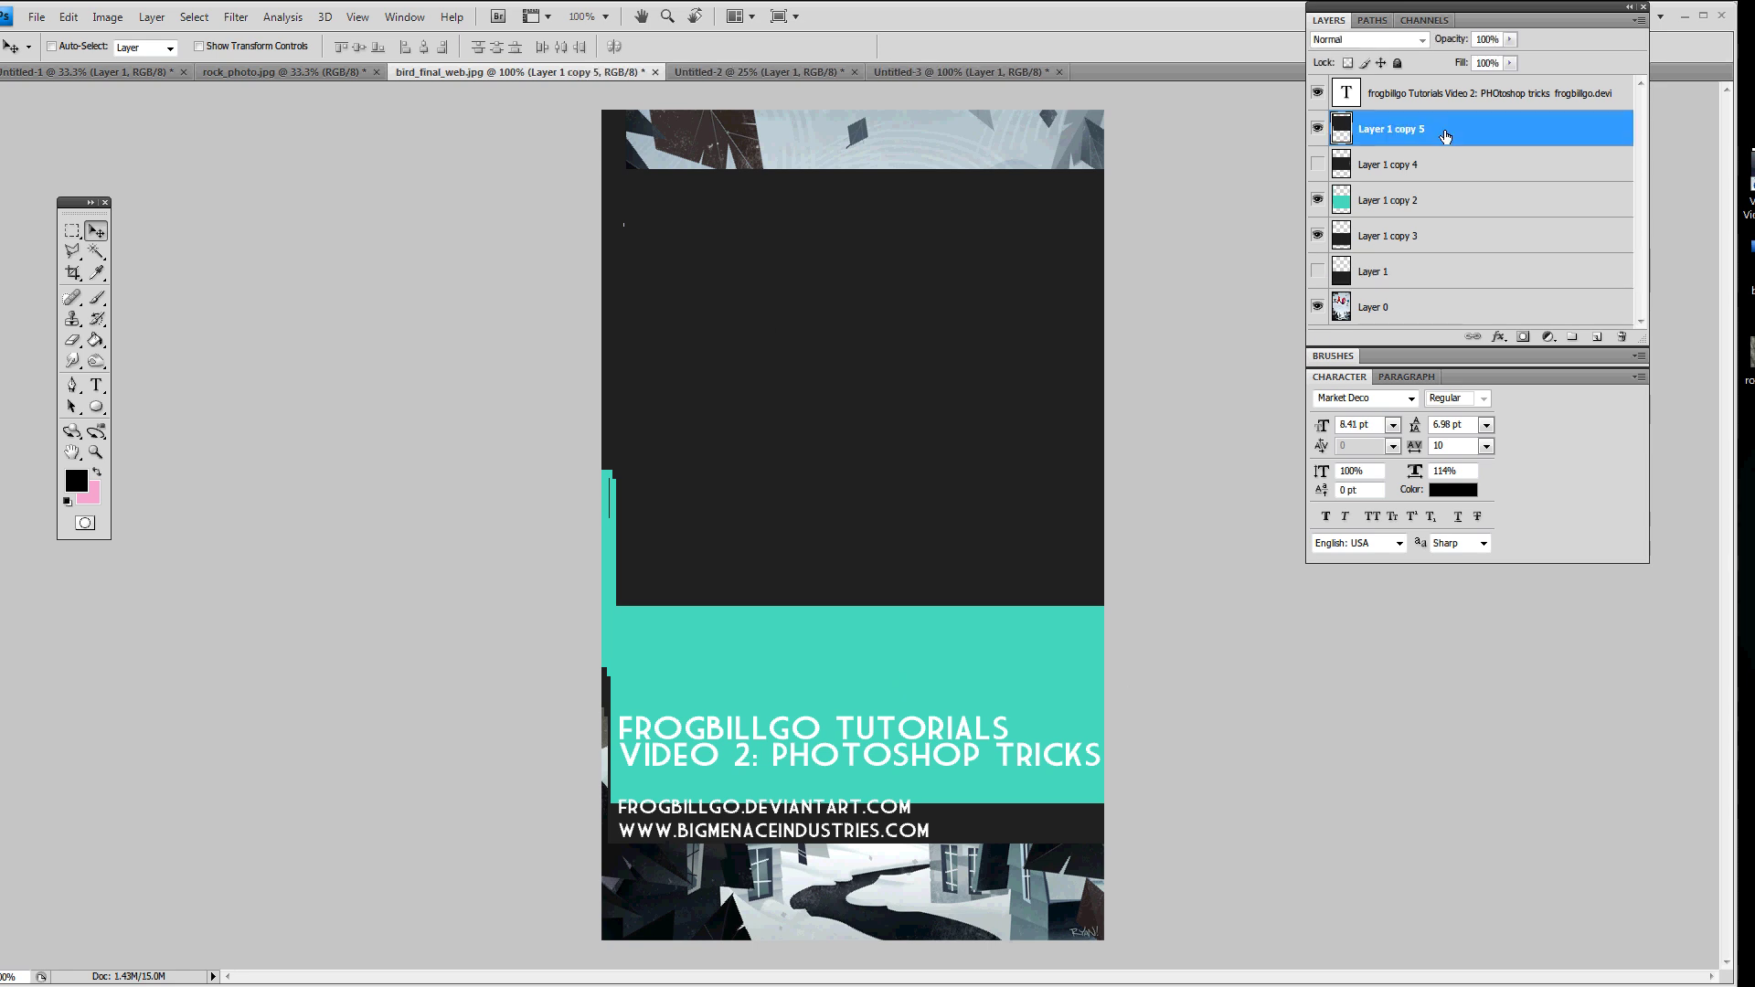
Add a colorized Hue/Saturation adjustment layer with Hue 249, Saturation 25.
{"action": "left_click", "coordinate": [1550, 340]}
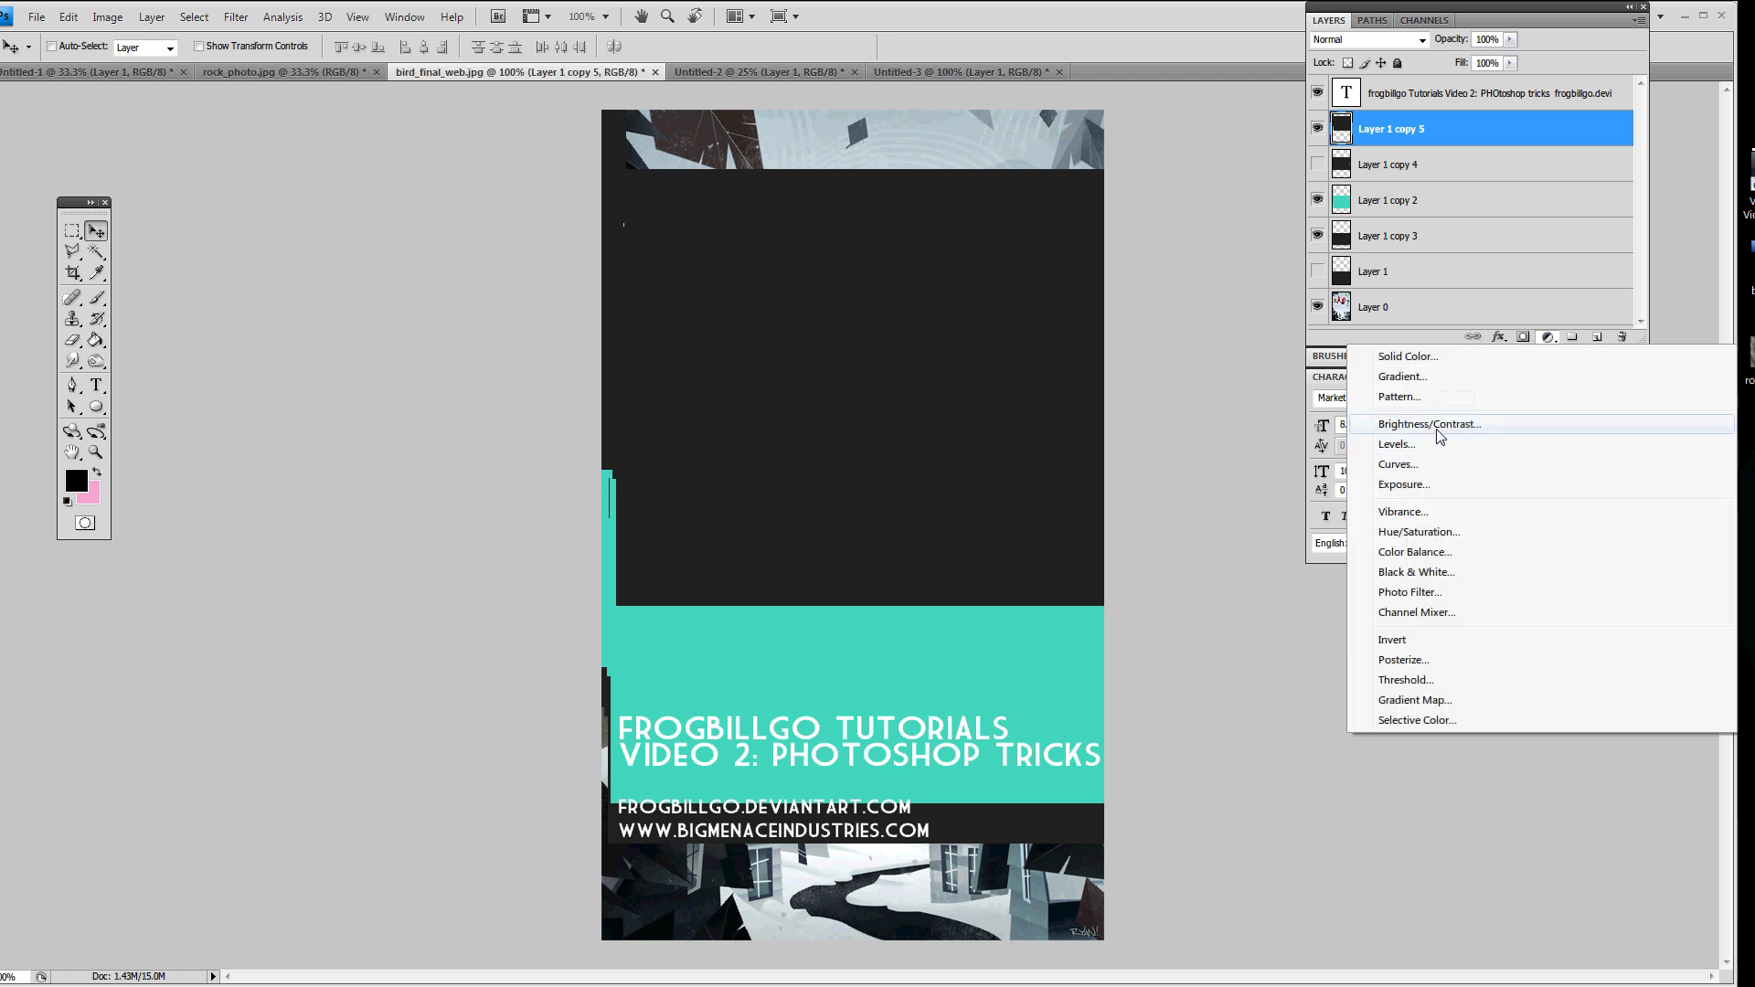
{"action": "left_click", "coordinate": [1445, 533]}
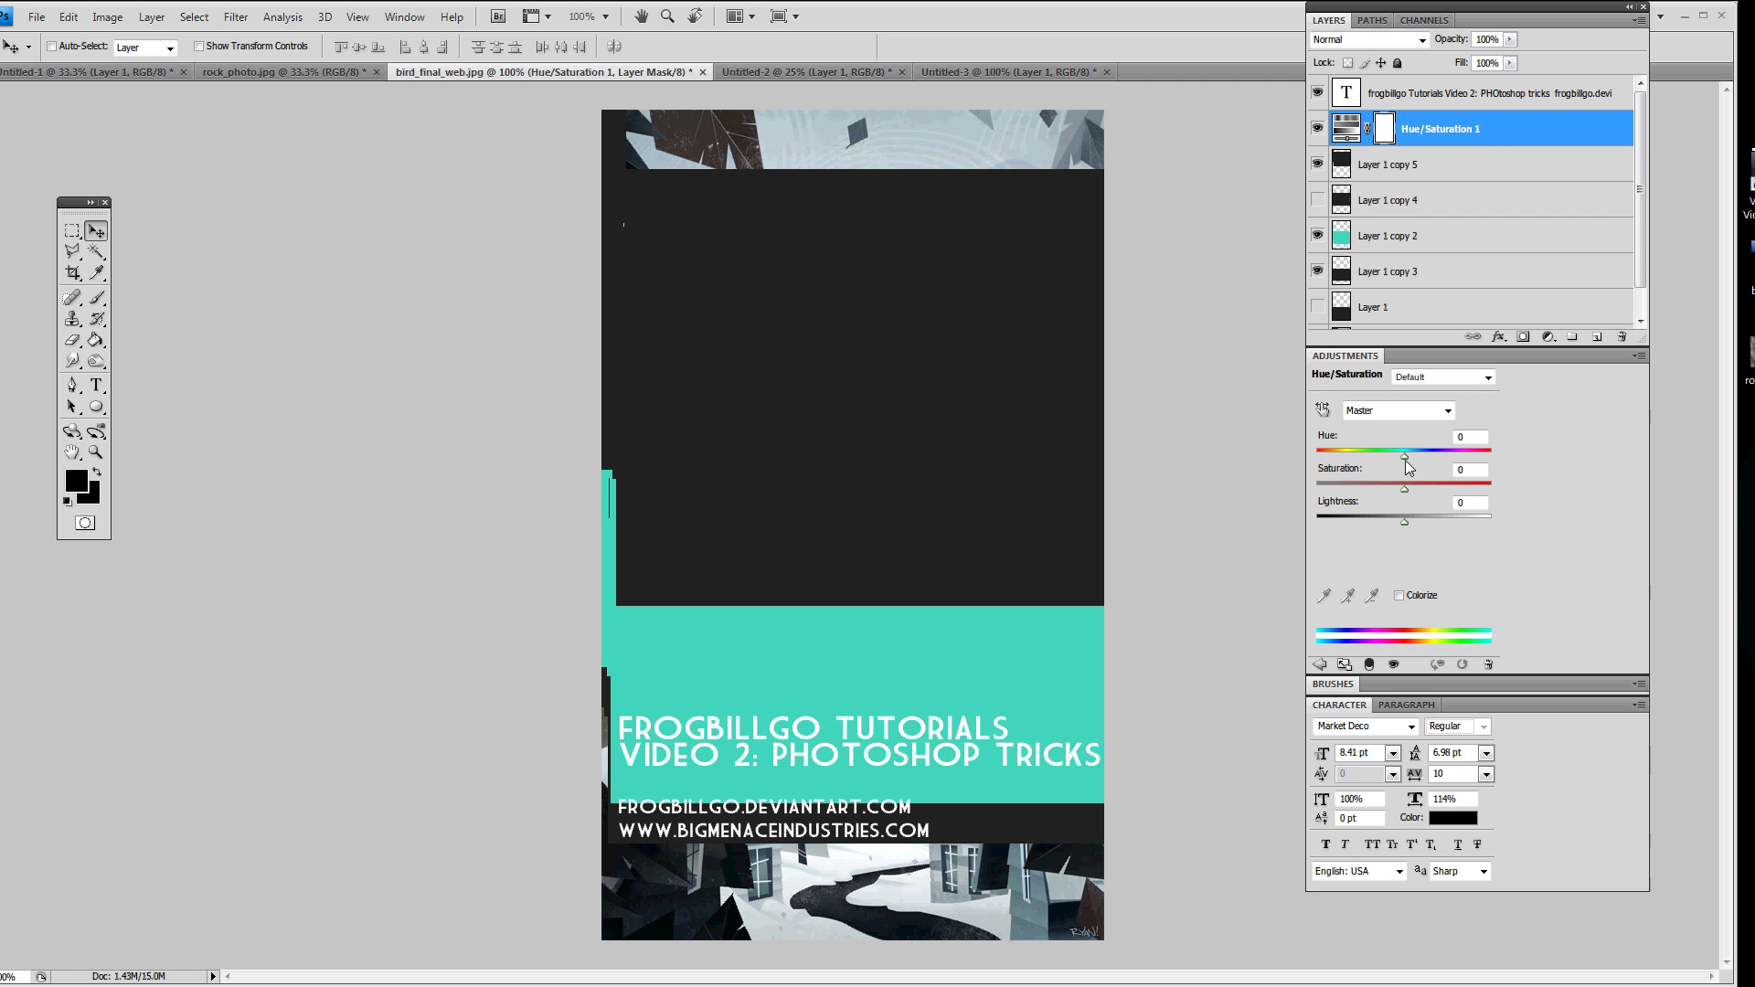
{"action": "mouse_move", "coordinate": [1406, 458]}
{"action": "left_mouse_down"}
{"action": "mouse_move", "coordinate": [1326, 458]}
{"action": "mouse_move", "coordinate": [1454, 457]}
{"action": "mouse_move", "coordinate": [1397, 456]}
{"action": "mouse_move", "coordinate": [1438, 457]}
{"action": "left_mouse_up"}
{"action": "left_click", "coordinate": [1399, 595]}
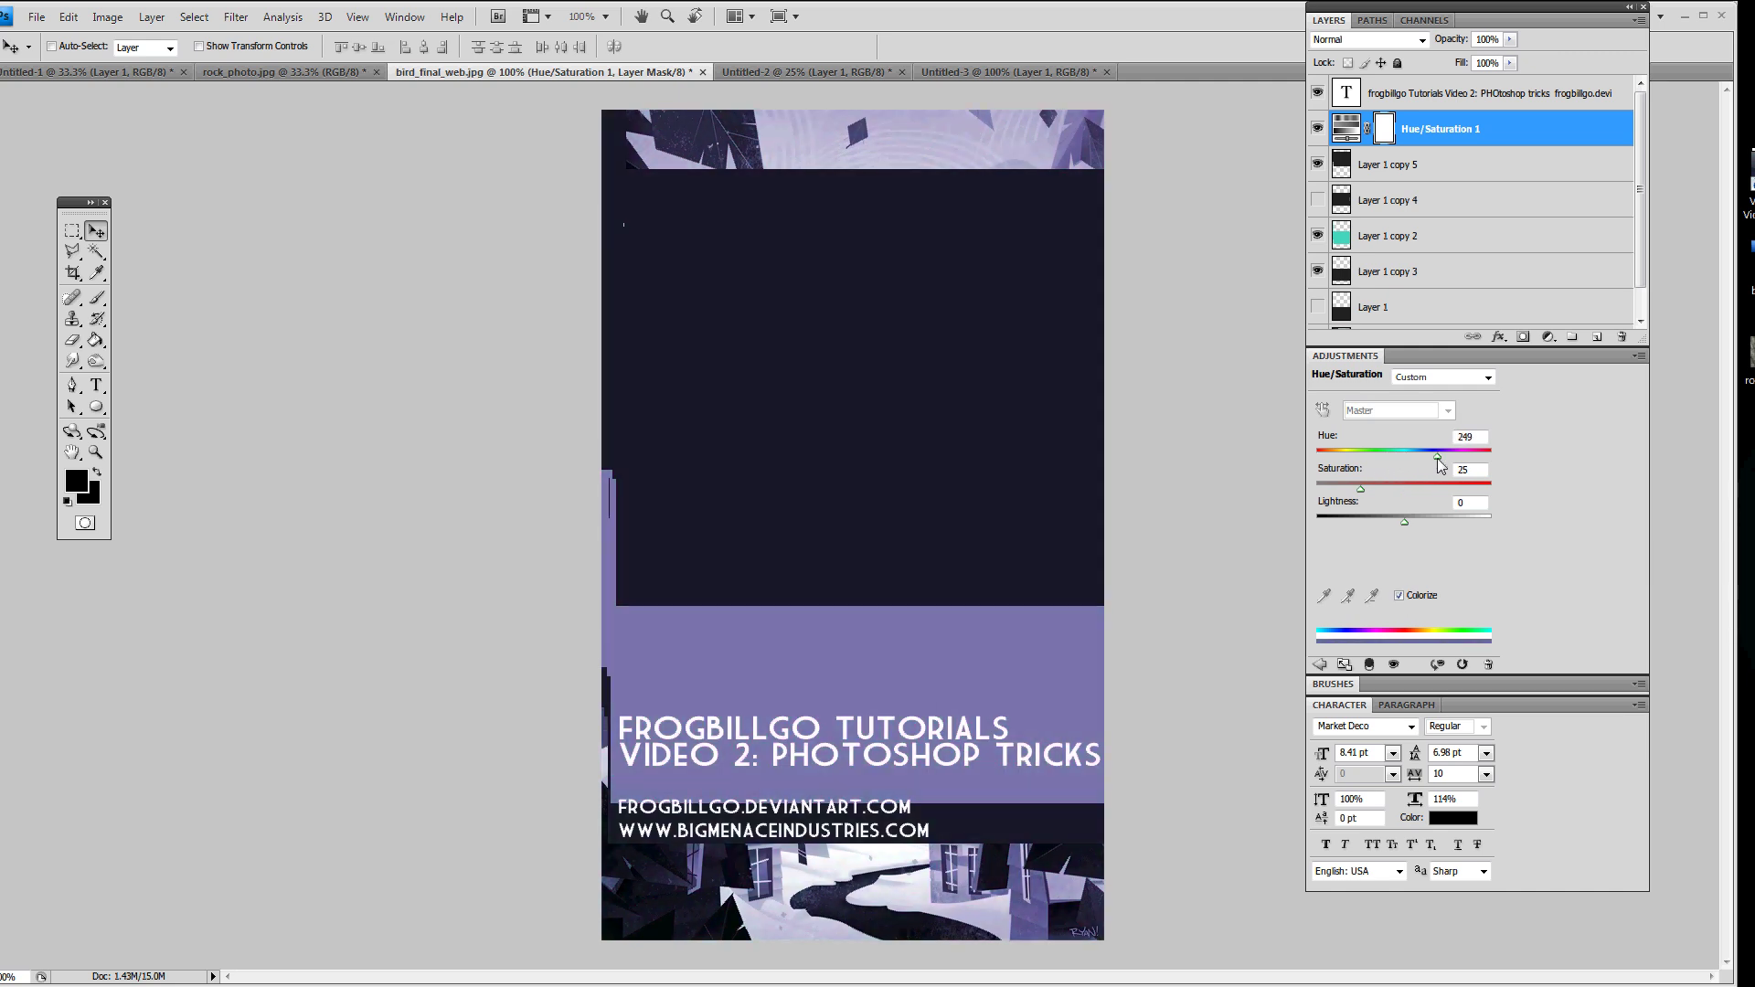
Compare the image with and without the purple tint, then select Hue/Saturation 1.
{"action": "left_click", "coordinate": [1436, 173]}
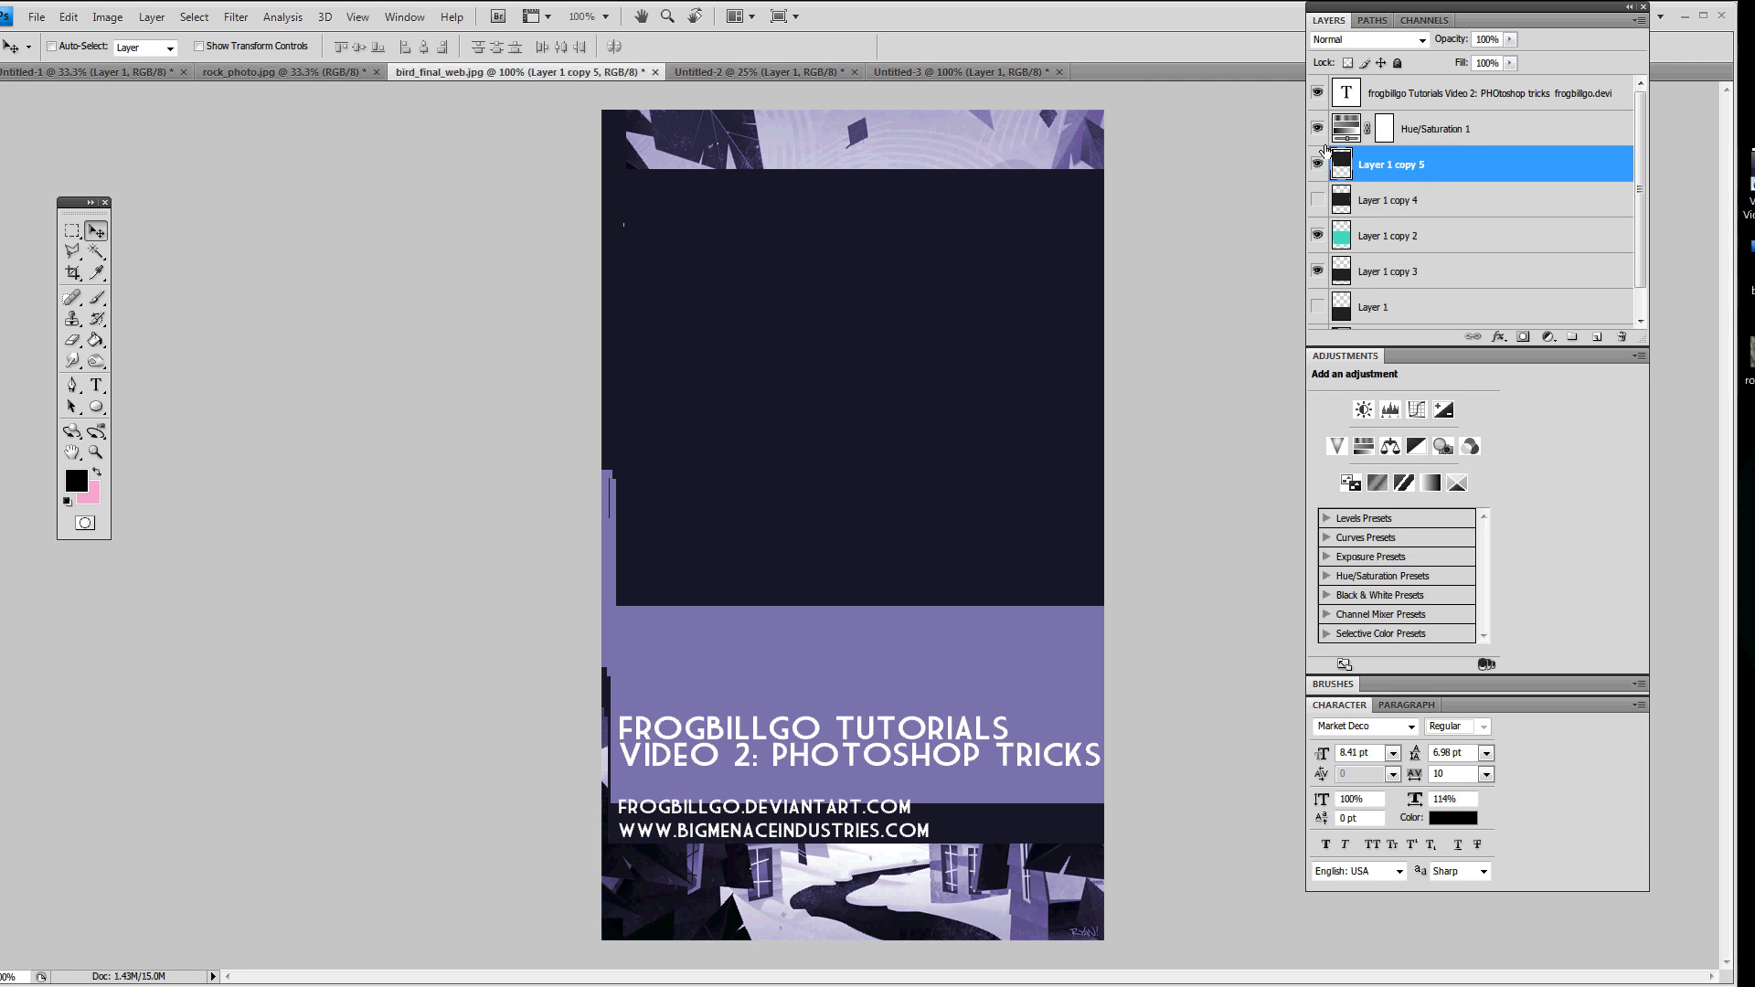
{"action": "left_click", "coordinate": [1318, 130]}
{"action": "left_click", "coordinate": [1317, 131]}
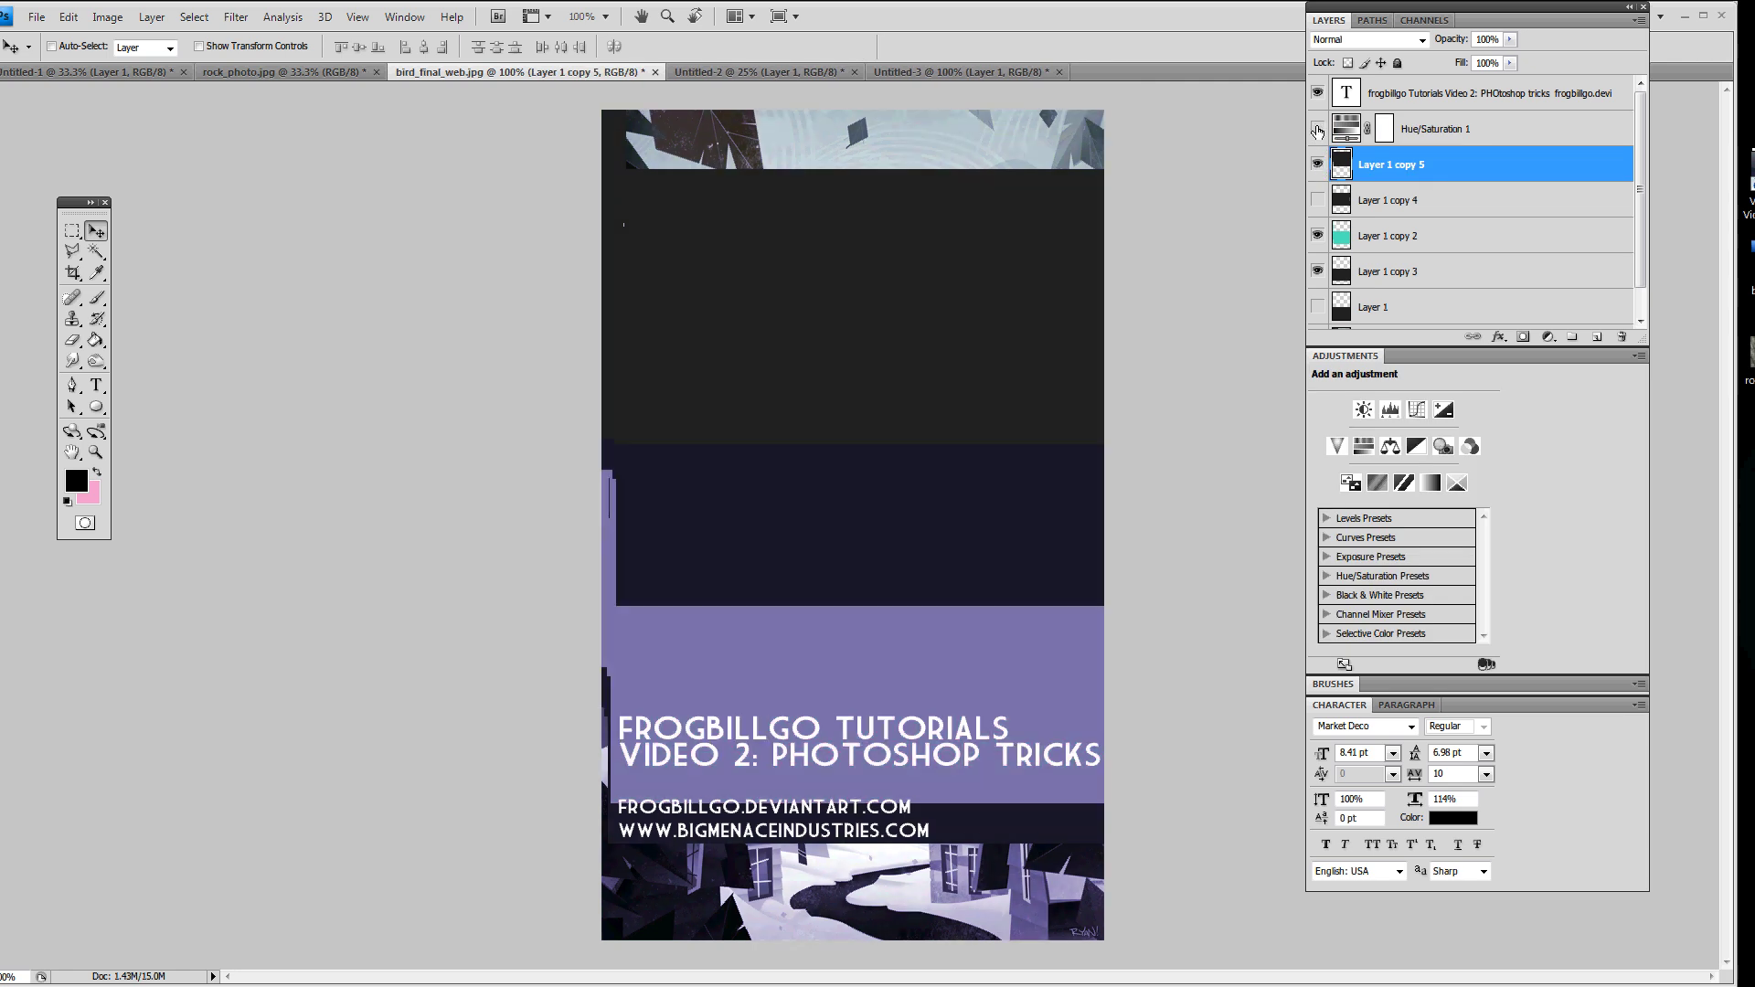
{"action": "left_click", "coordinate": [1318, 131]}
{"action": "left_click", "coordinate": [1317, 131]}
{"action": "left_click", "coordinate": [1318, 131]}
{"action": "left_click", "coordinate": [1318, 131]}
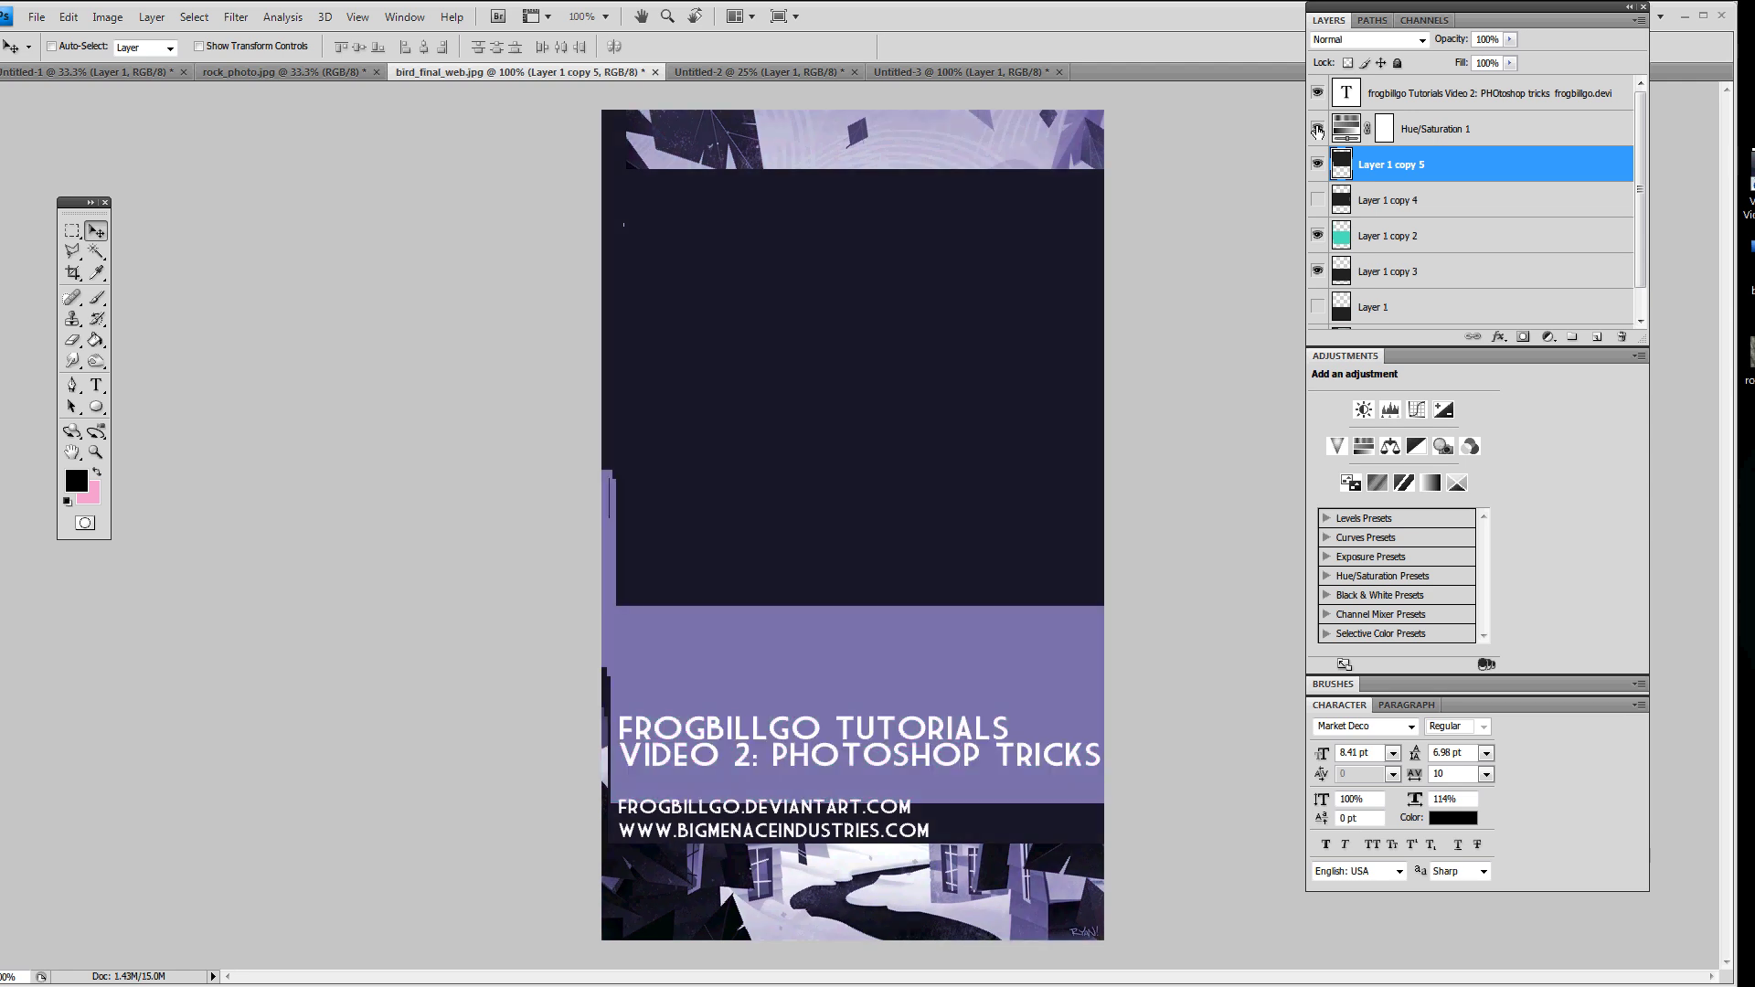
{"action": "left_click", "coordinate": [1478, 131]}
Lower the adjustment layer's fill to 78% and leave it hidden after comparing.
{"action": "left_click_drag", "start_coordinate": [1512, 63], "coordinate": [1479, 85]}
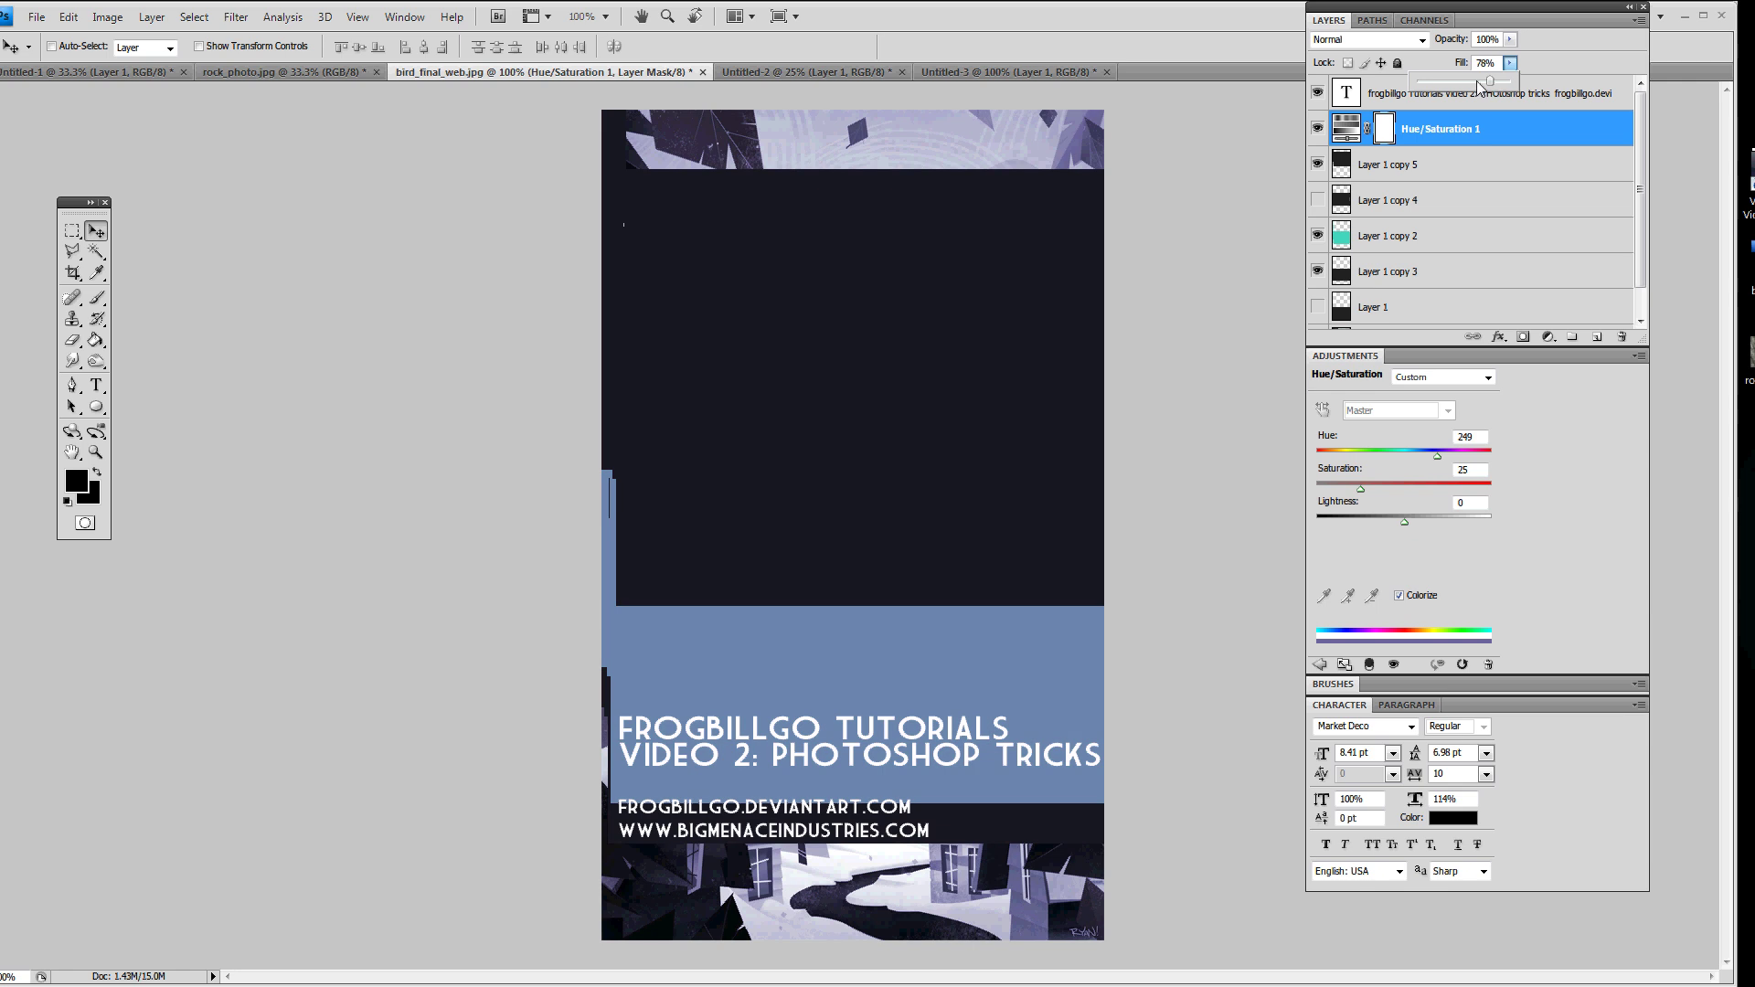
{"action": "left_click", "coordinate": [1320, 134]}
{"action": "left_click", "coordinate": [1319, 131]}
{"action": "left_click", "coordinate": [1320, 133]}
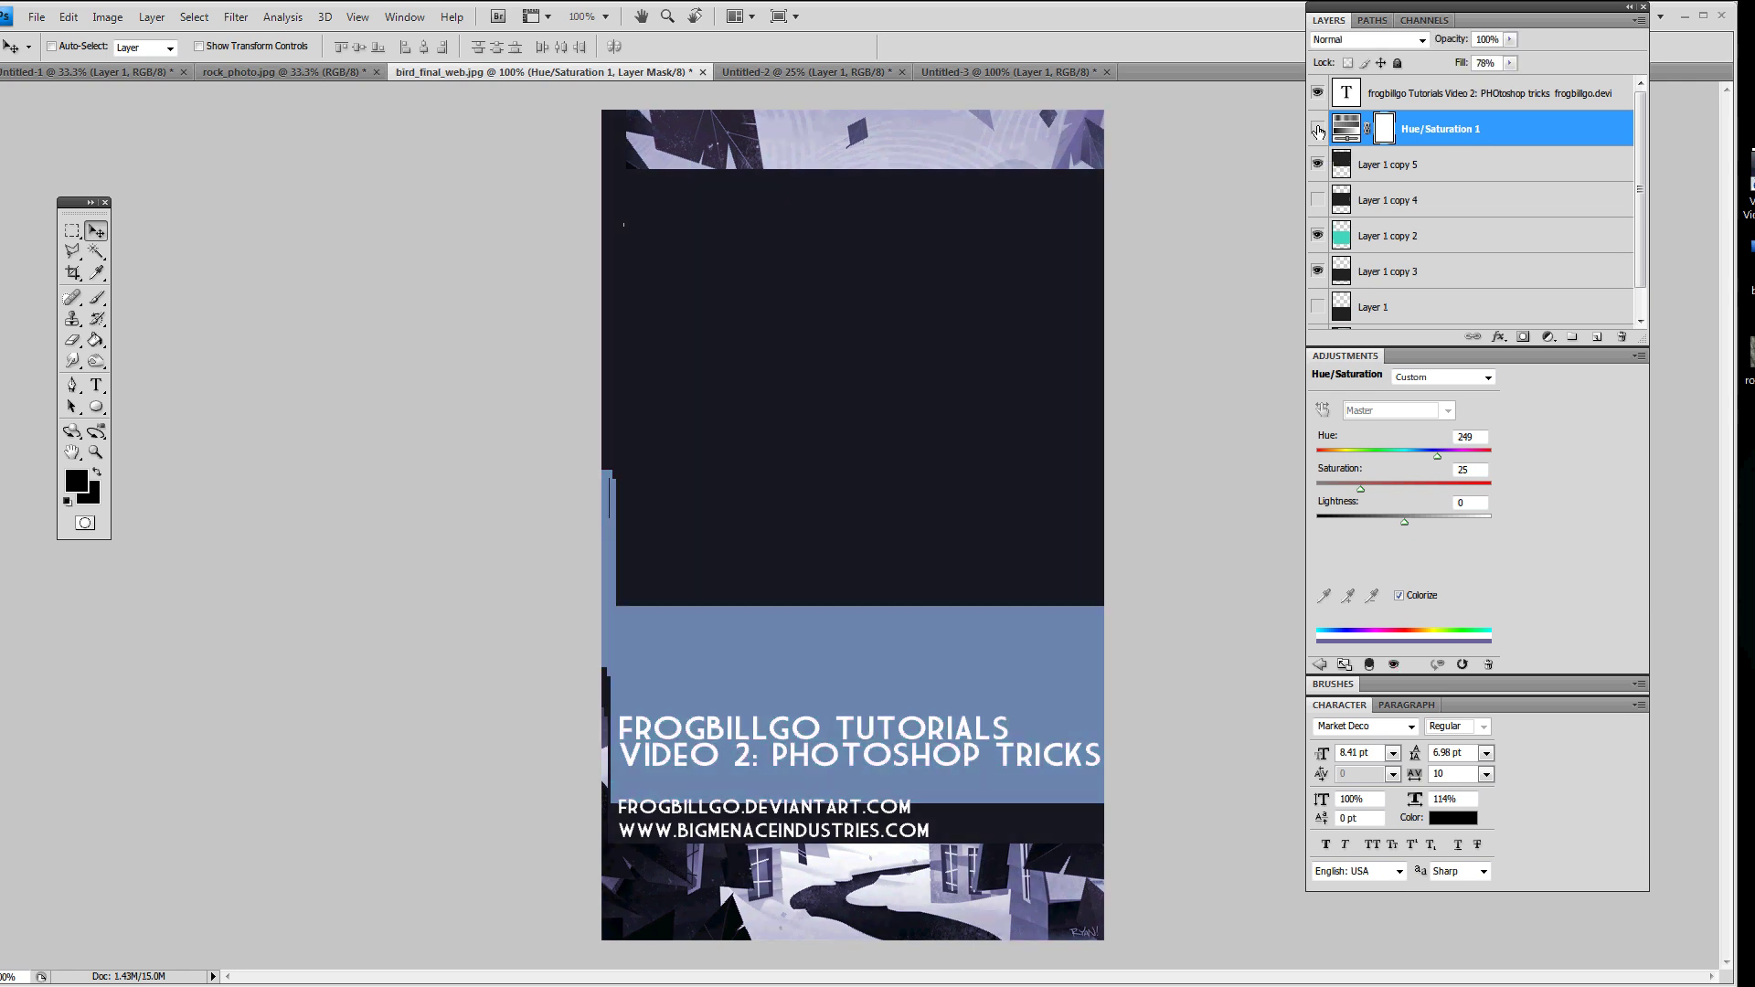
{"action": "left_click", "coordinate": [1319, 131]}
{"action": "left_click", "coordinate": [1318, 131]}
Hide Hue/Saturation 1, Layer 1 copies 5, 2 and 3, and the title text layer.
{"action": "left_click", "coordinate": [1319, 131]}
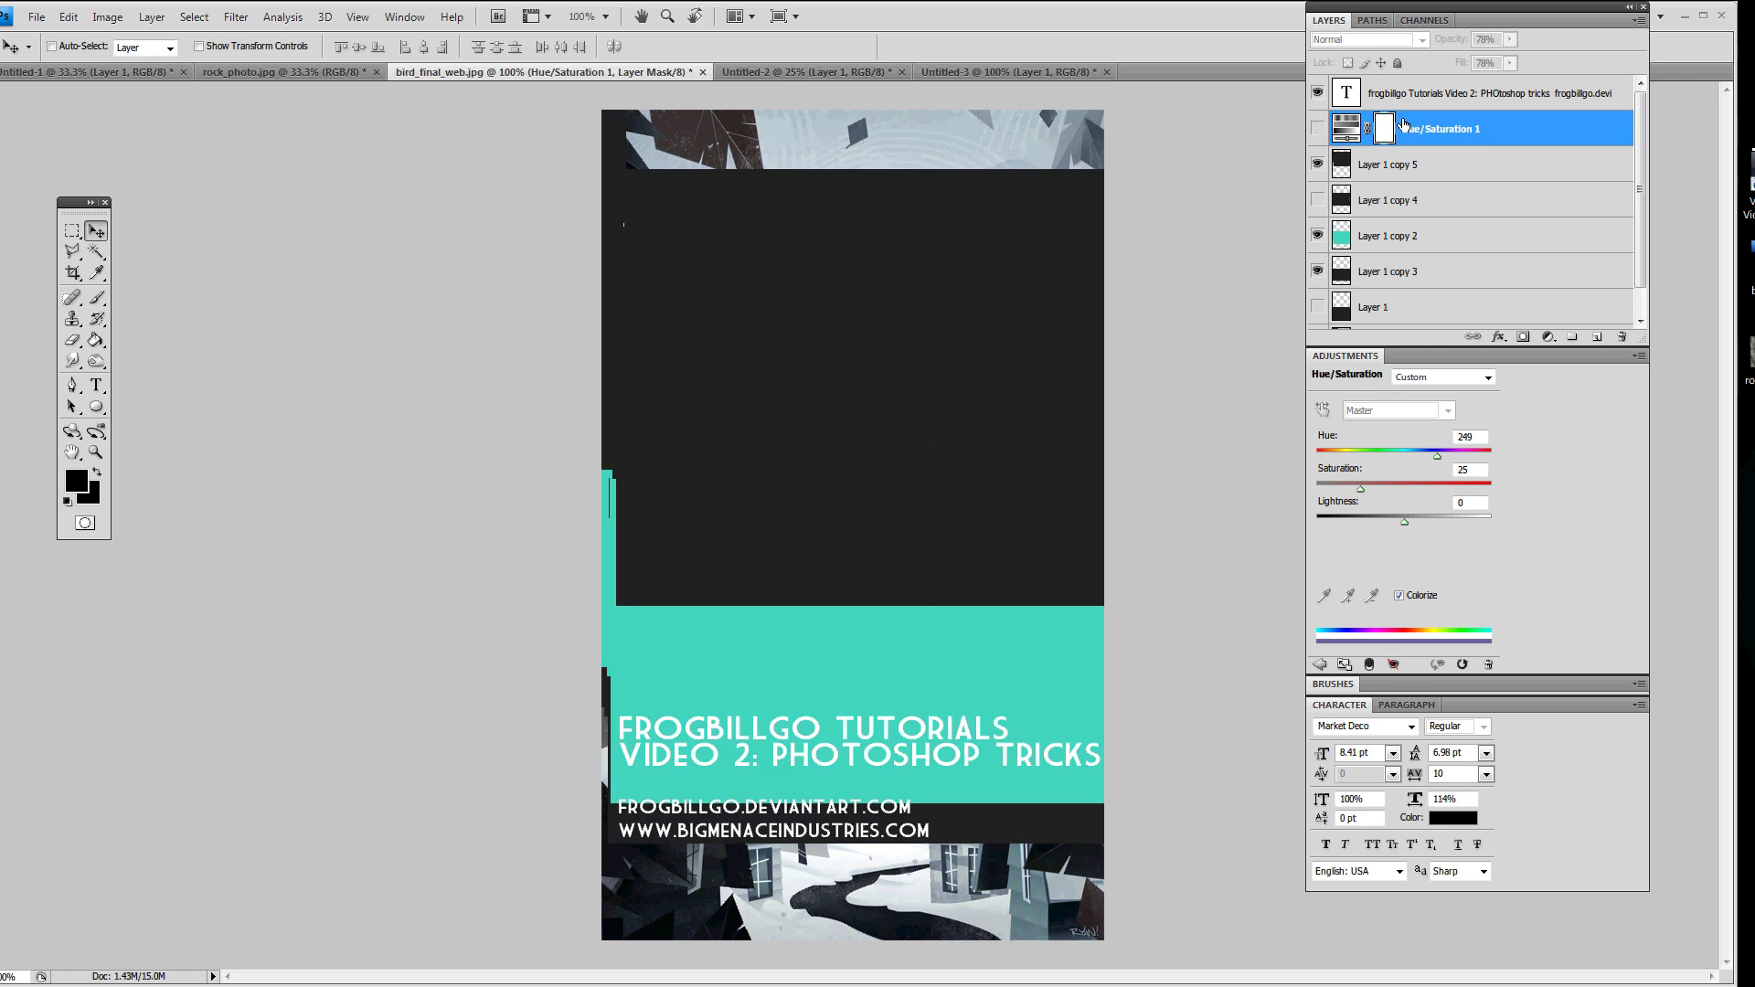
{"action": "left_click_drag", "start_coordinate": [1321, 172], "coordinate": [1323, 282]}
{"action": "scroll", "coordinate": [1404, 283], "scroll_direction": "down", "scroll_amount": 1}
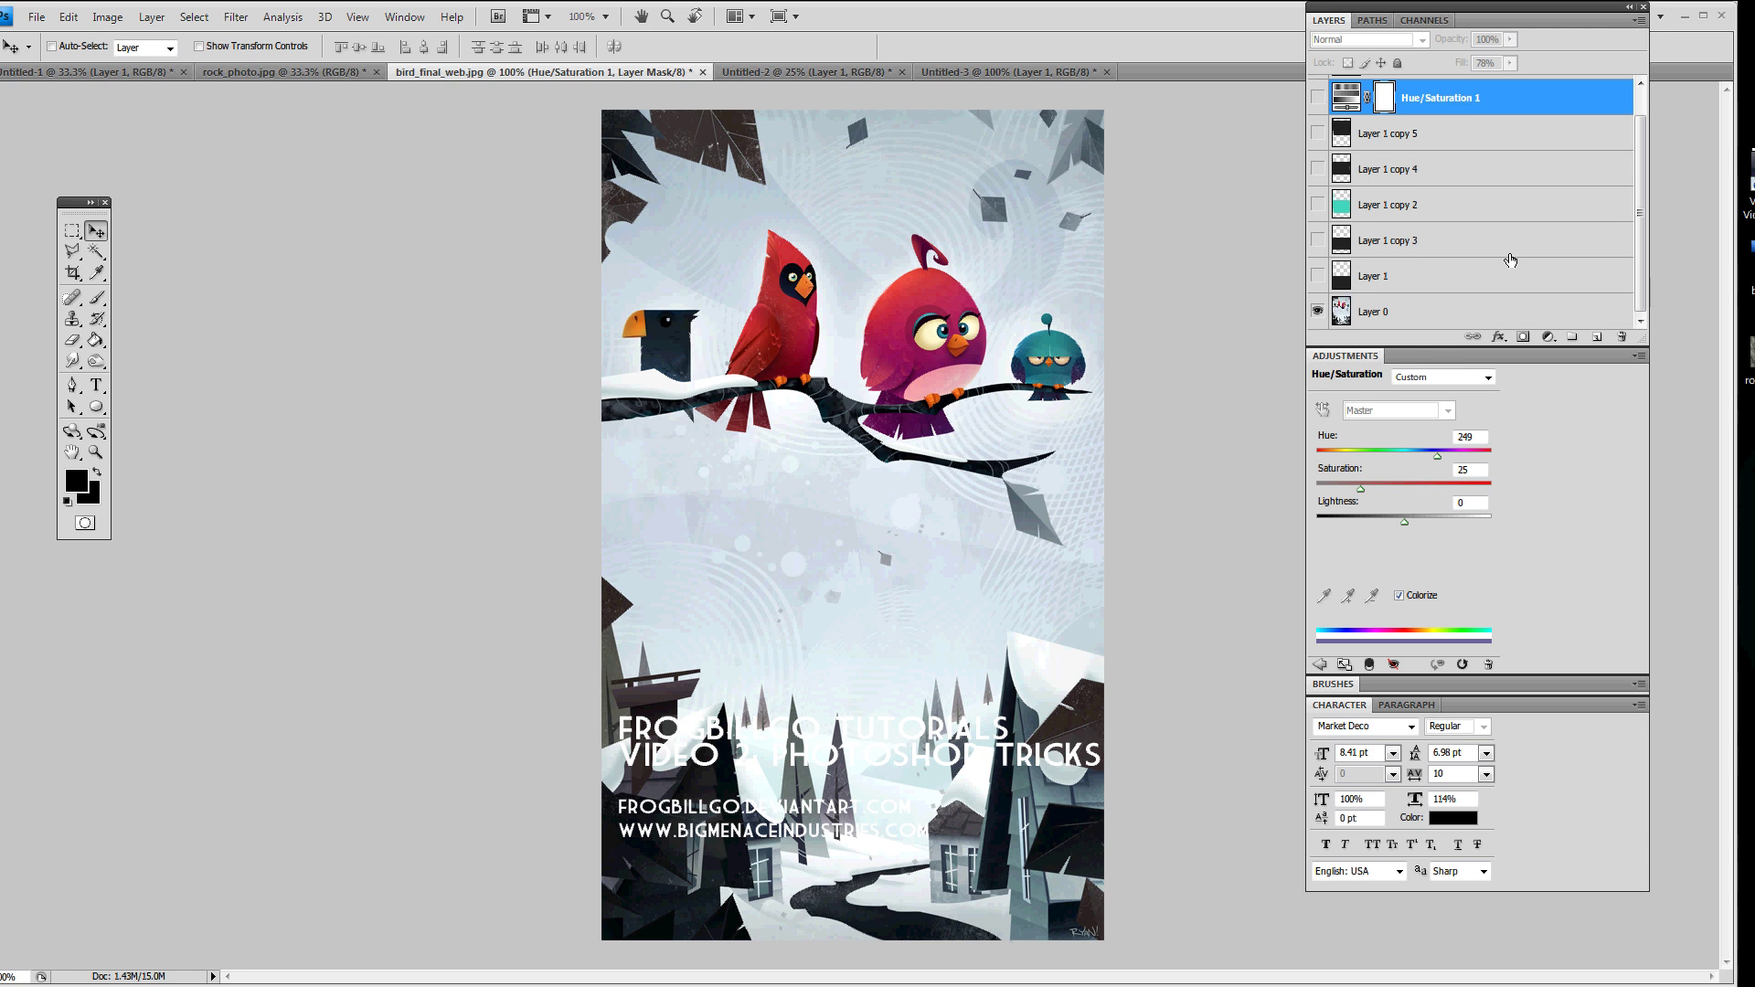
{"action": "left_click", "coordinate": [1317, 311]}
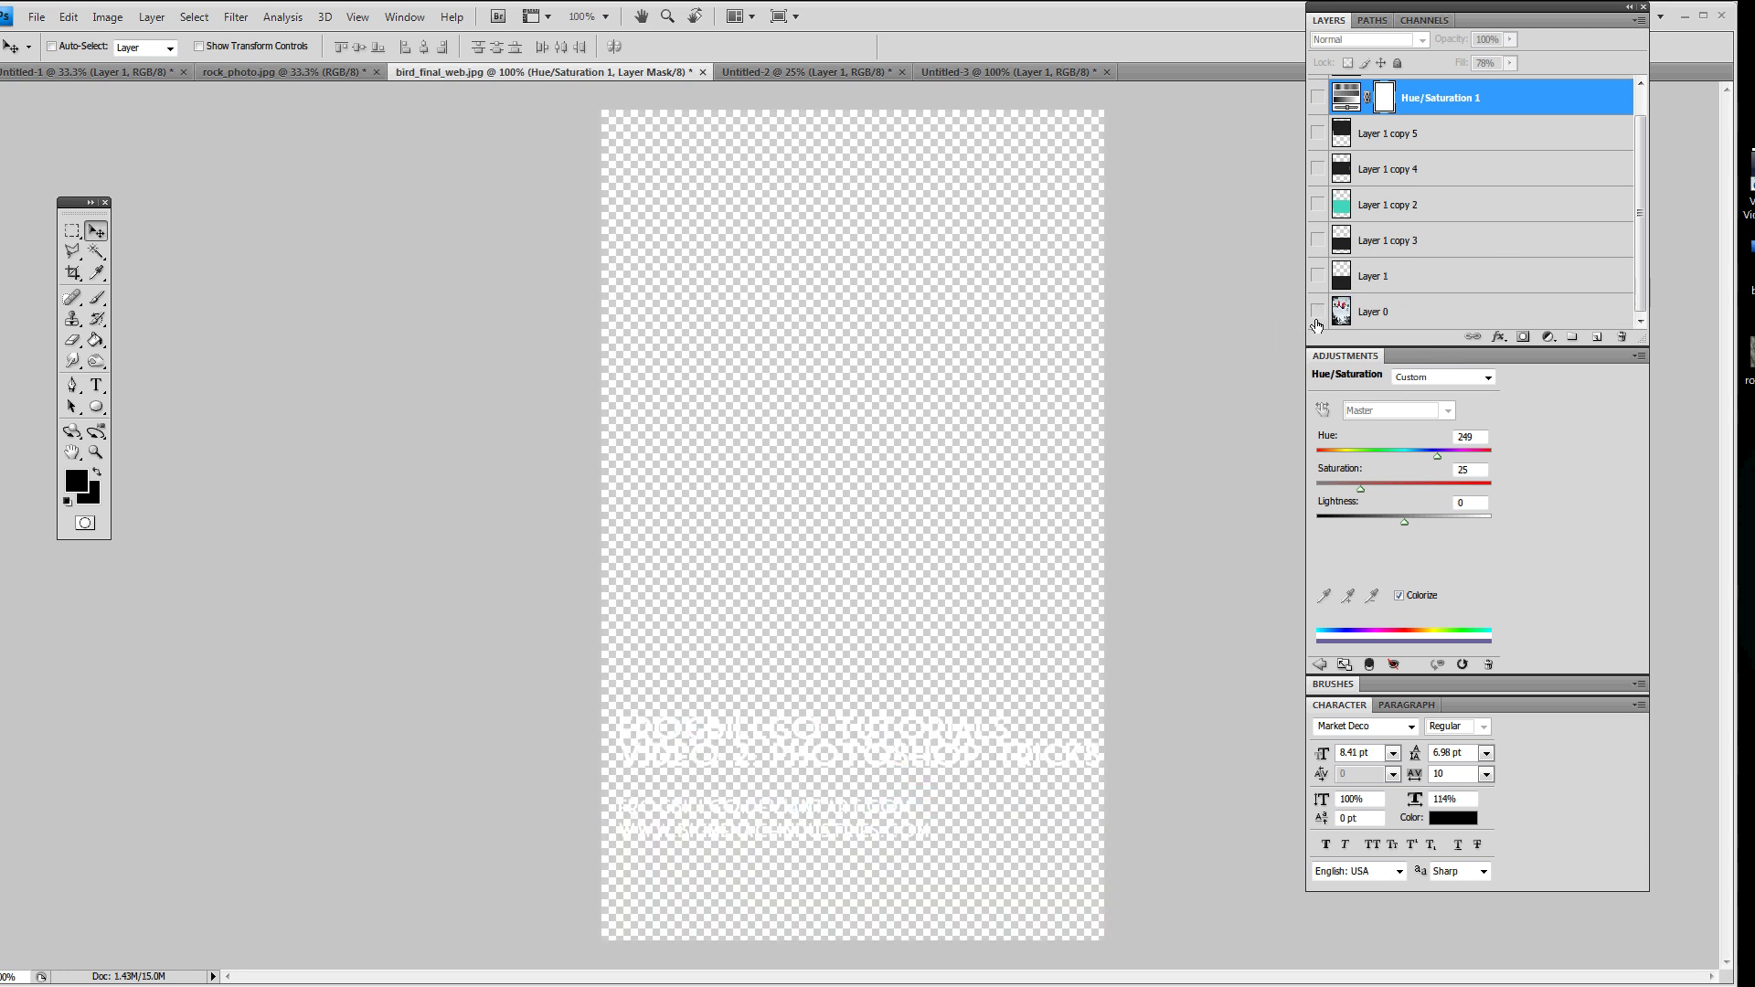
{"action": "left_click", "coordinate": [1317, 312]}
{"action": "scroll", "coordinate": [1322, 265], "scroll_direction": "up", "scroll_amount": 1}
{"action": "left_click", "coordinate": [1319, 95]}
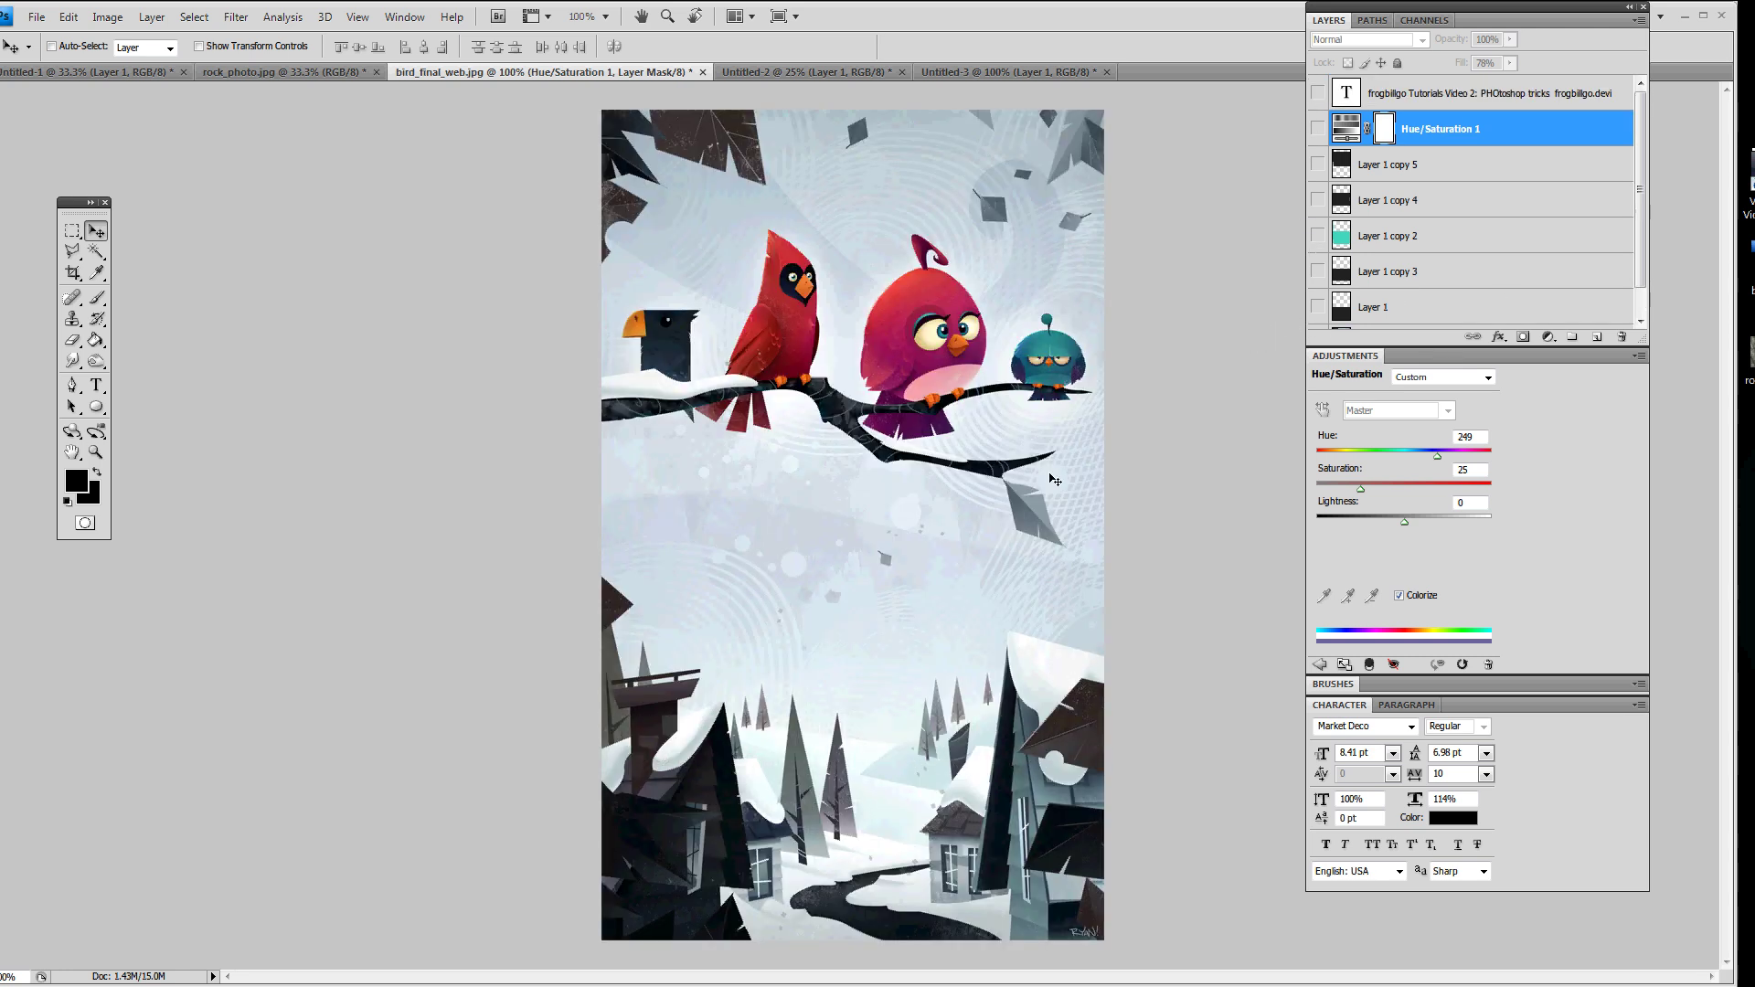
Add an empty Layer 2 above Layer 1 copy 5.
{"action": "left_click", "coordinate": [1498, 169]}
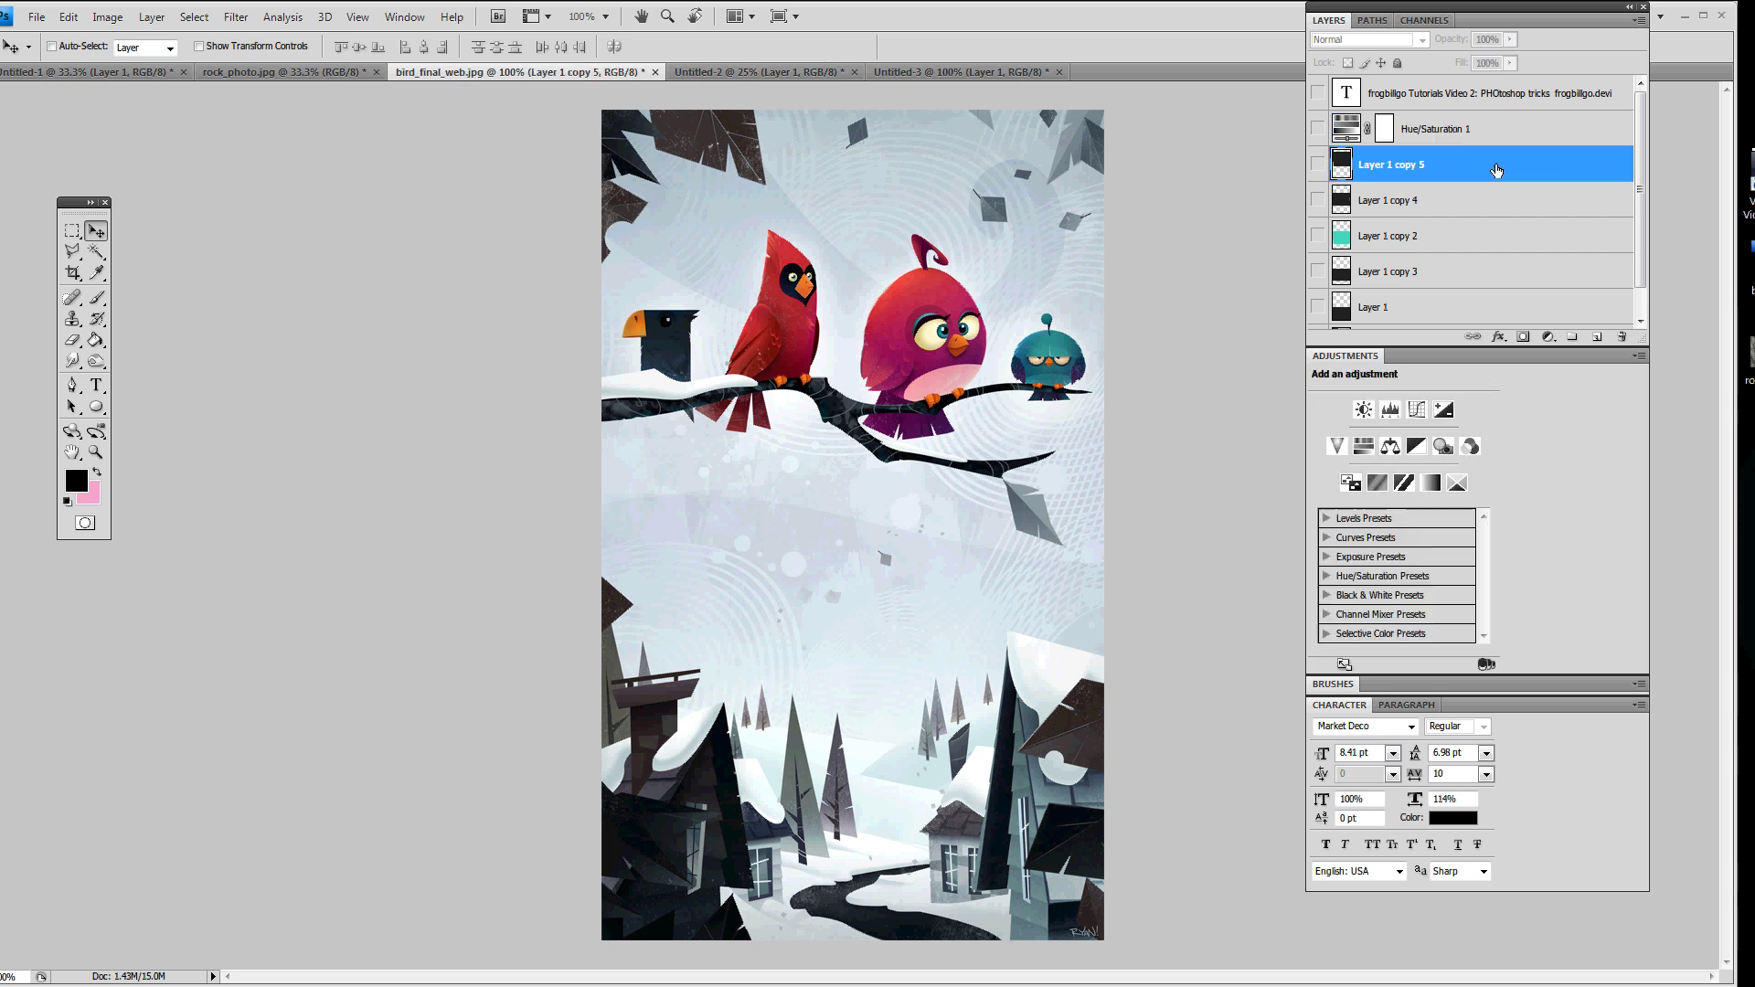
{"action": "left_click", "coordinate": [1598, 339]}
{"action": "key", "text": "g"}
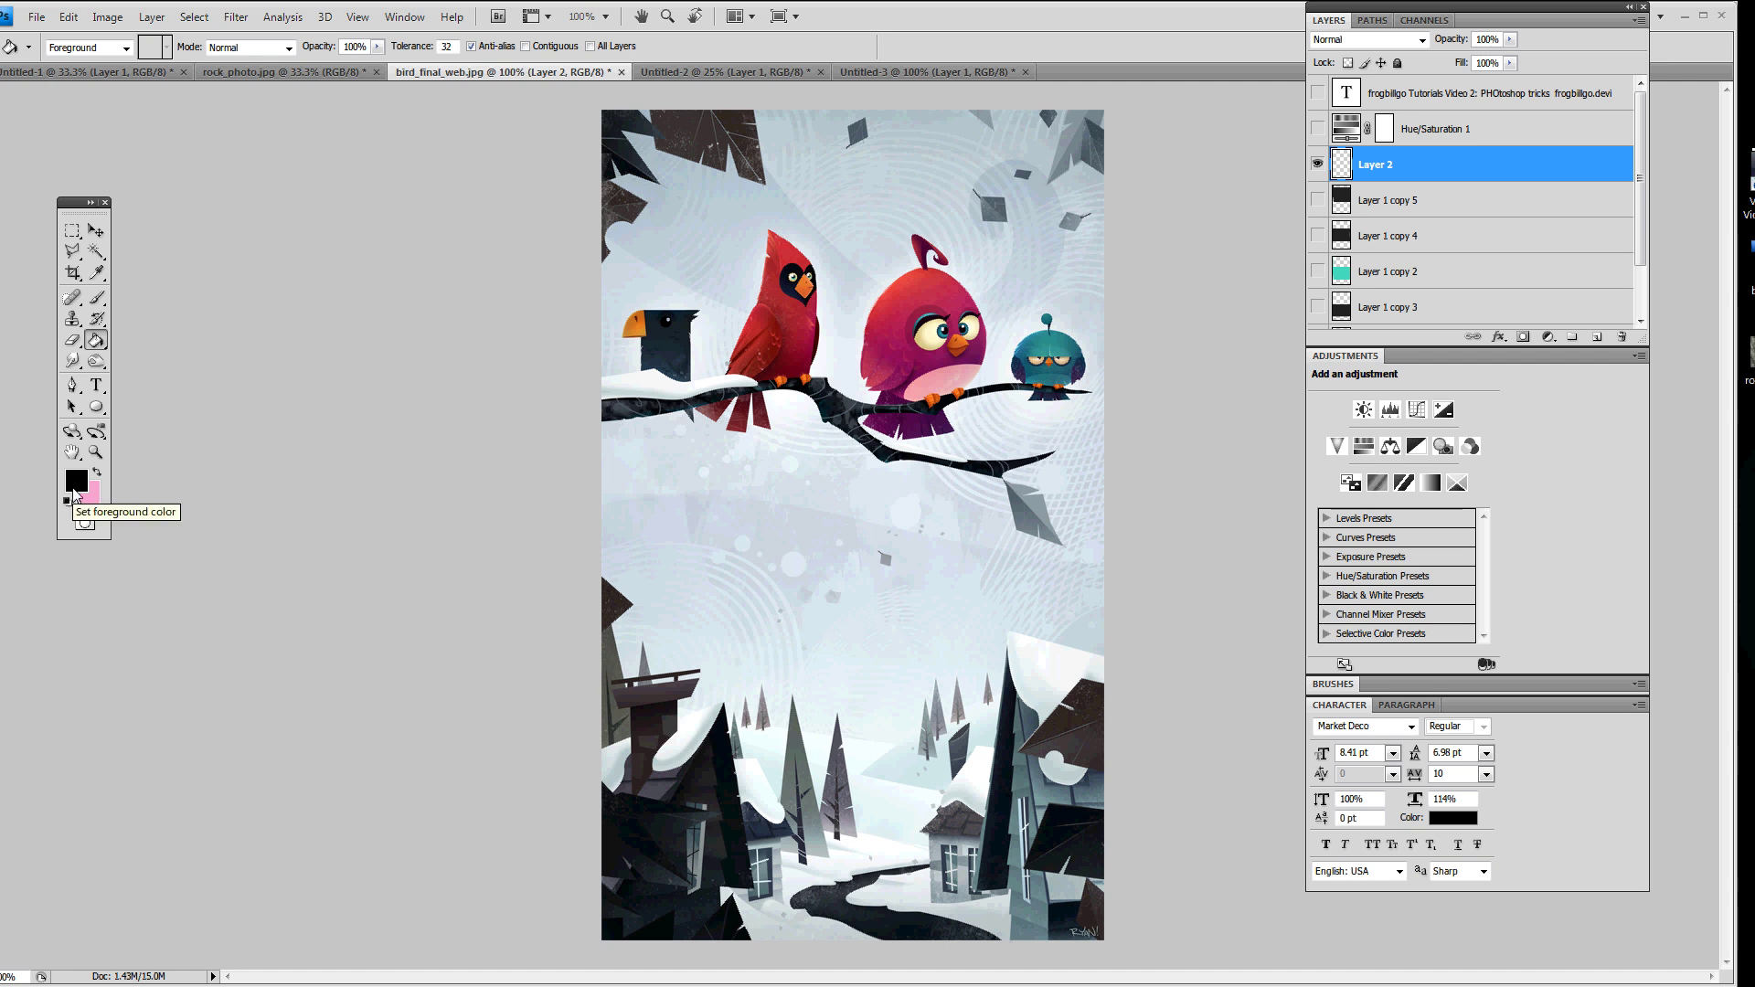
Set the foreground colour to golden yellow.
{"action": "left_click", "coordinate": [76, 494]}
{"action": "left_click", "coordinate": [303, 530]}
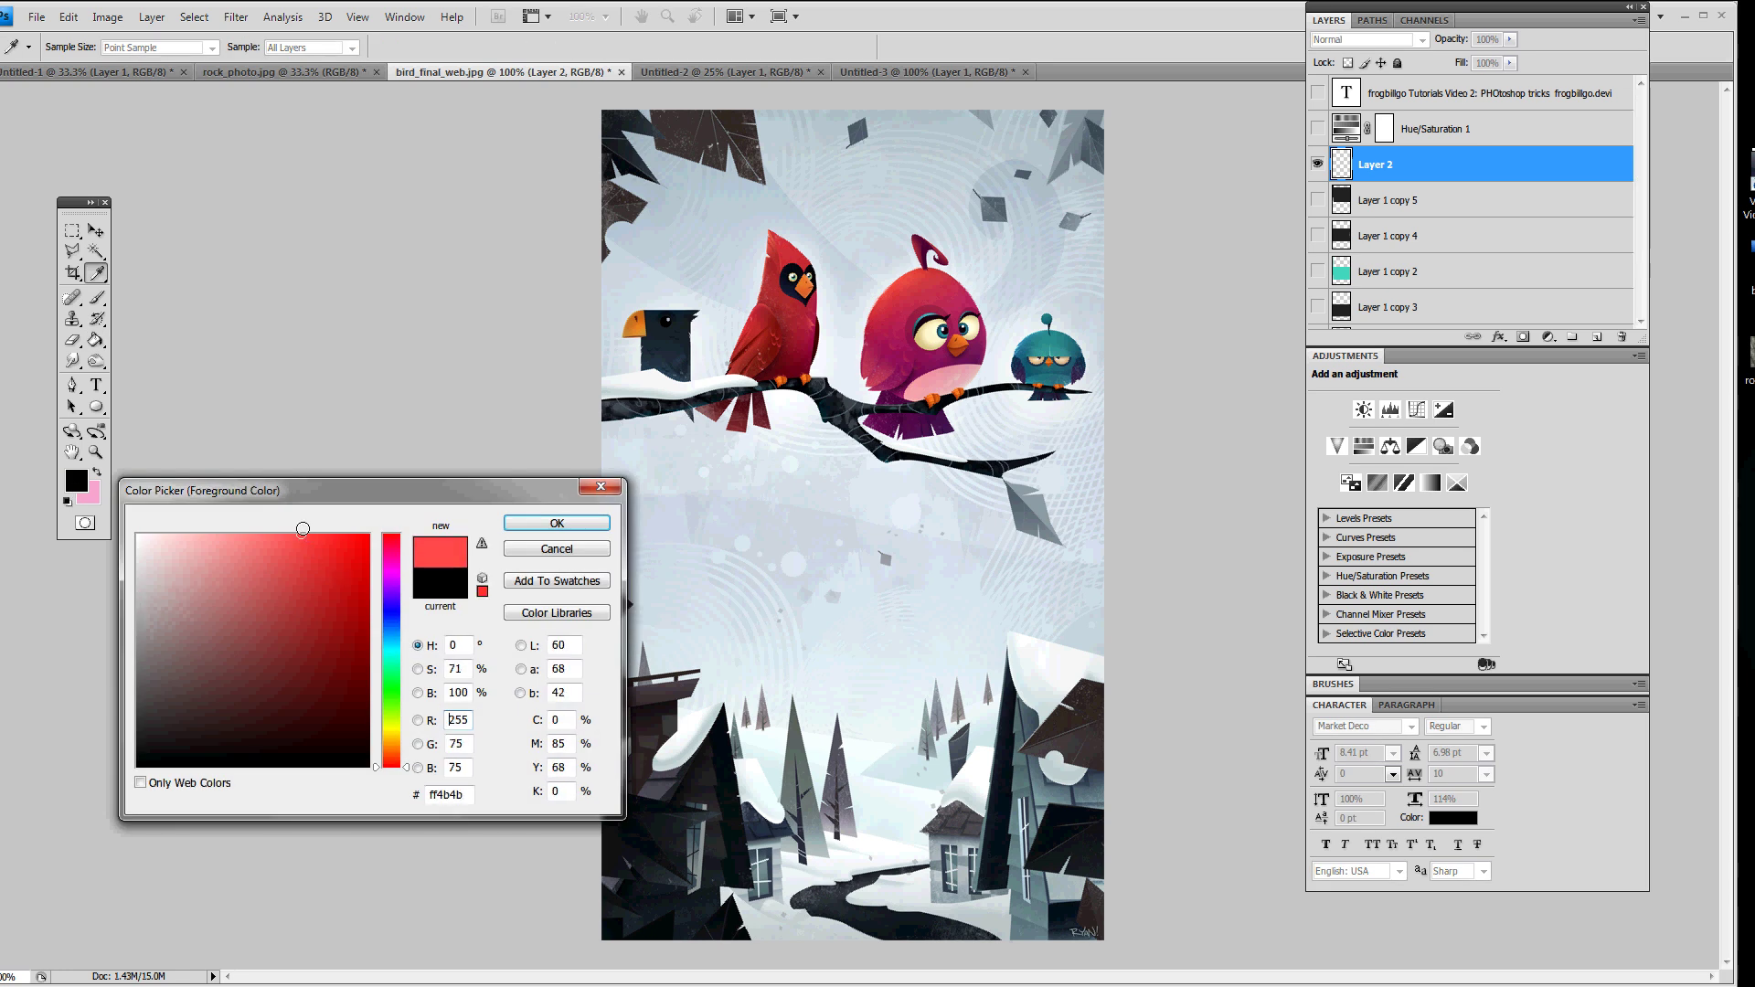
{"action": "left_click", "coordinate": [389, 741]}
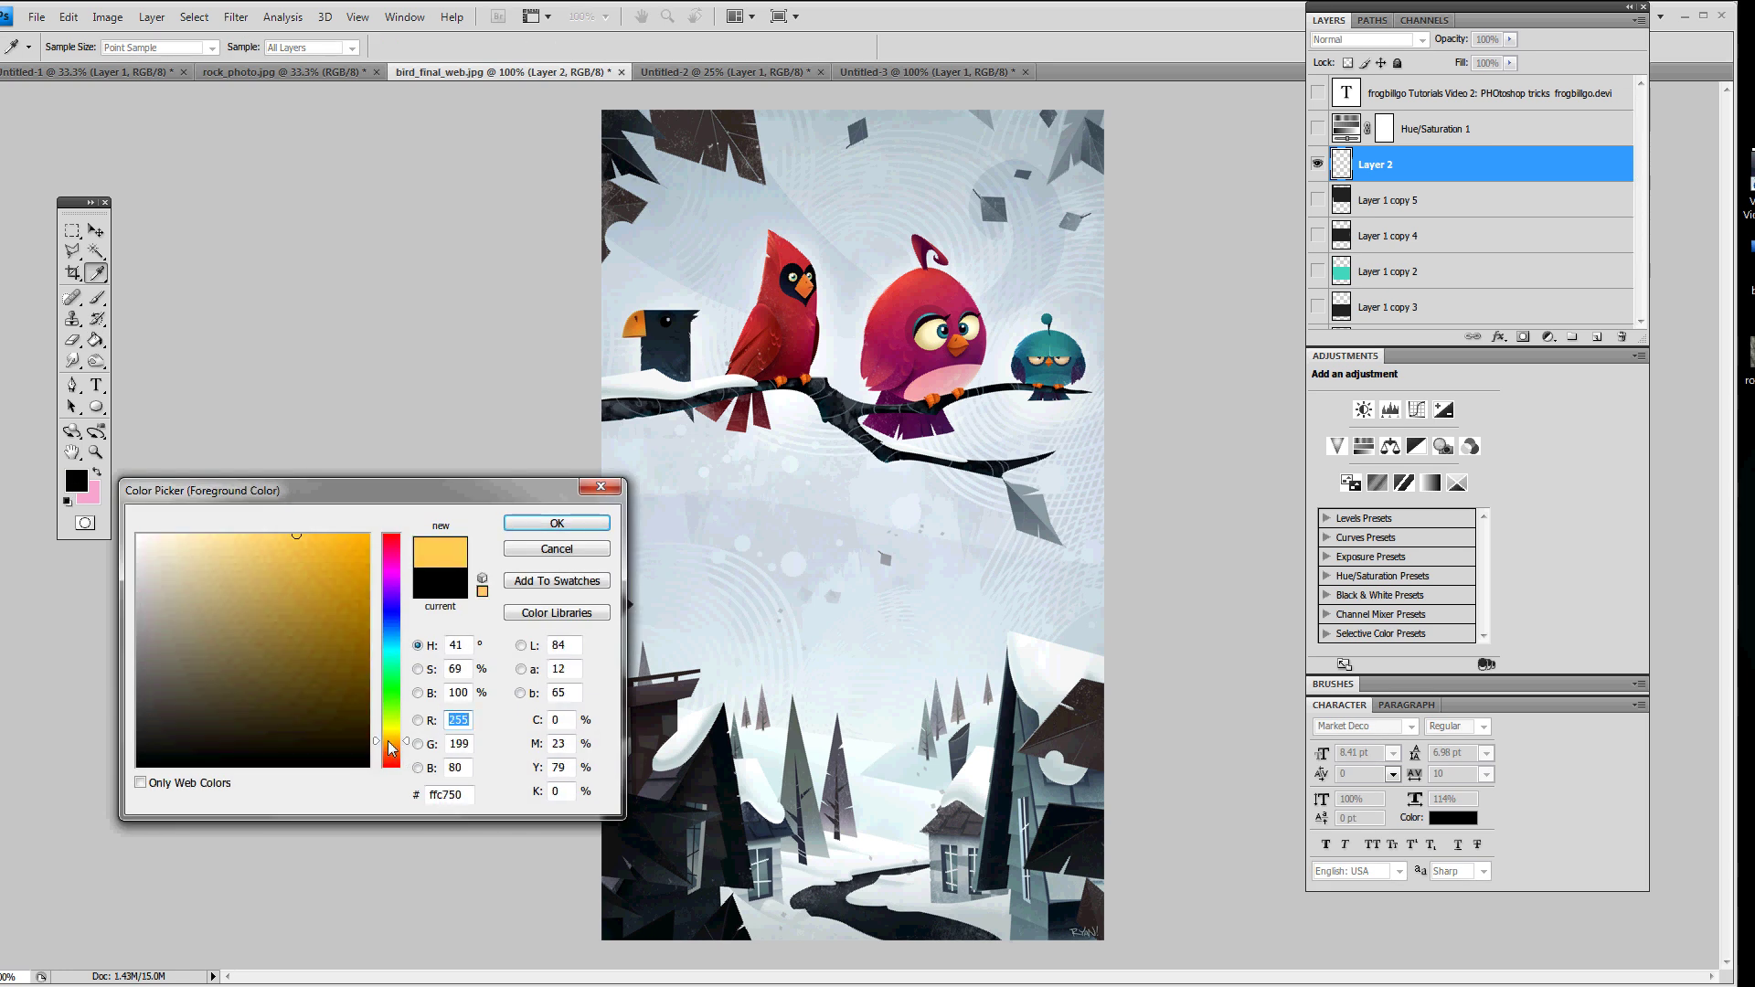
{"action": "left_click", "coordinate": [557, 523]}
Fill Layer 2 with the yellow and set its blend mode to Color.
{"action": "key", "text": "g"}
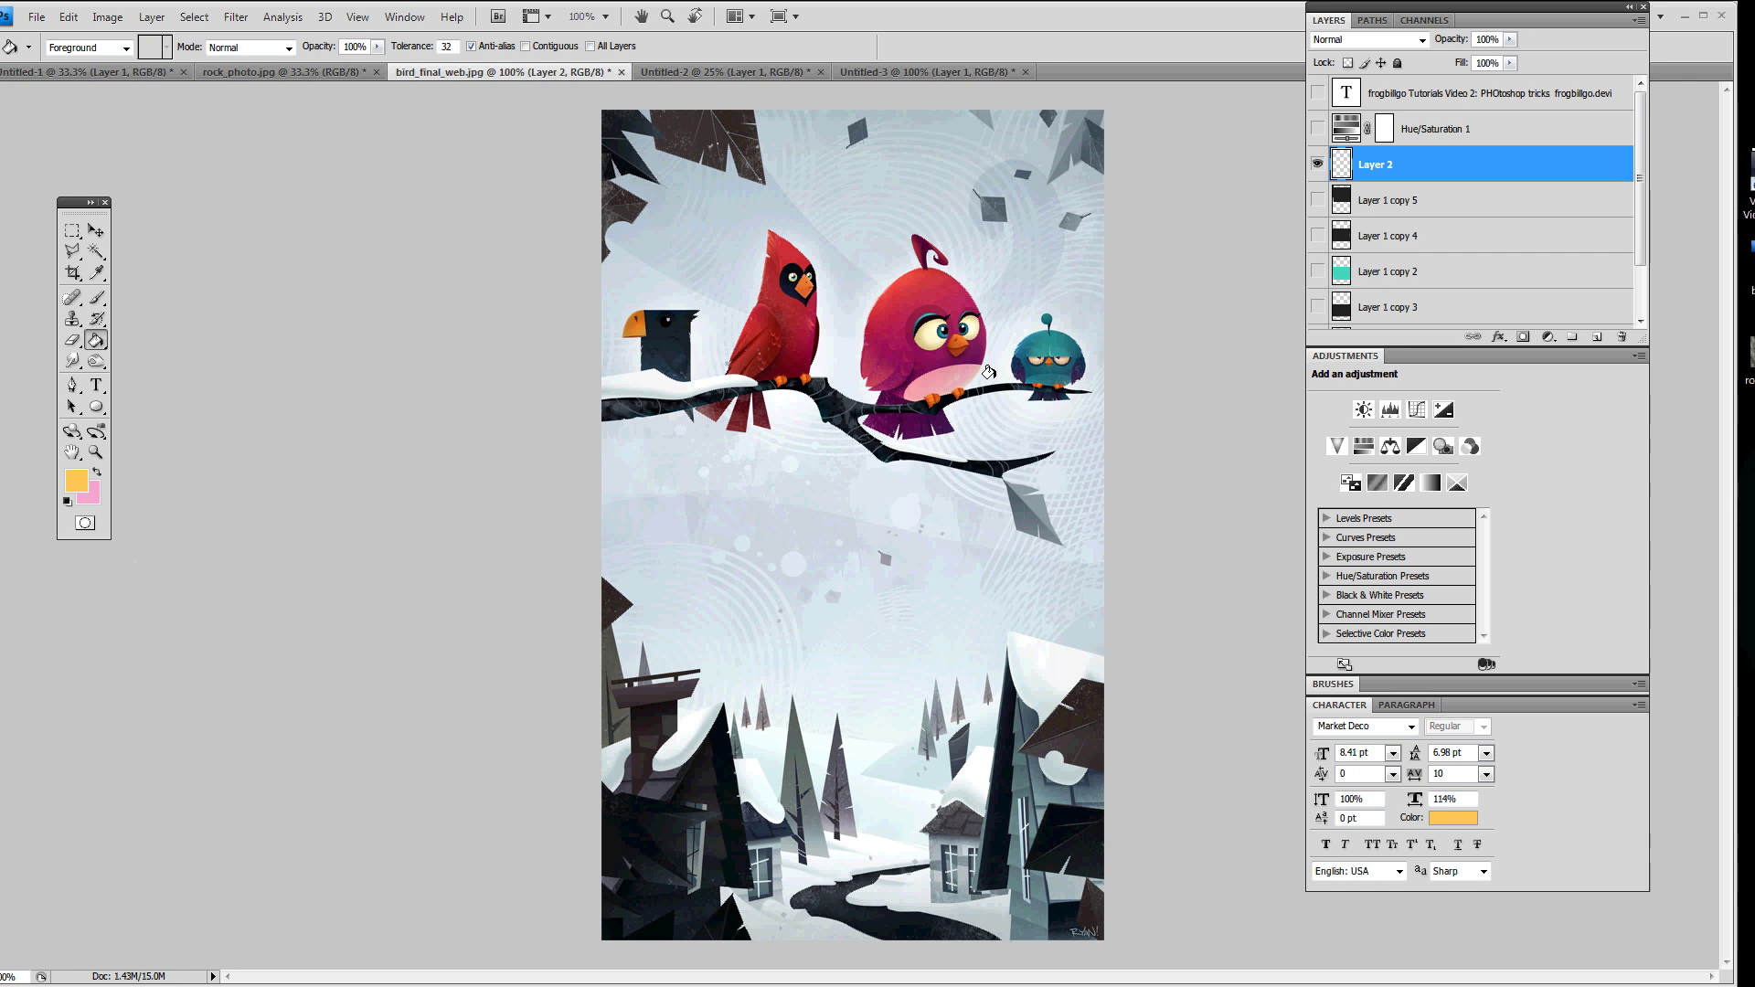
{"action": "left_click", "coordinate": [942, 384]}
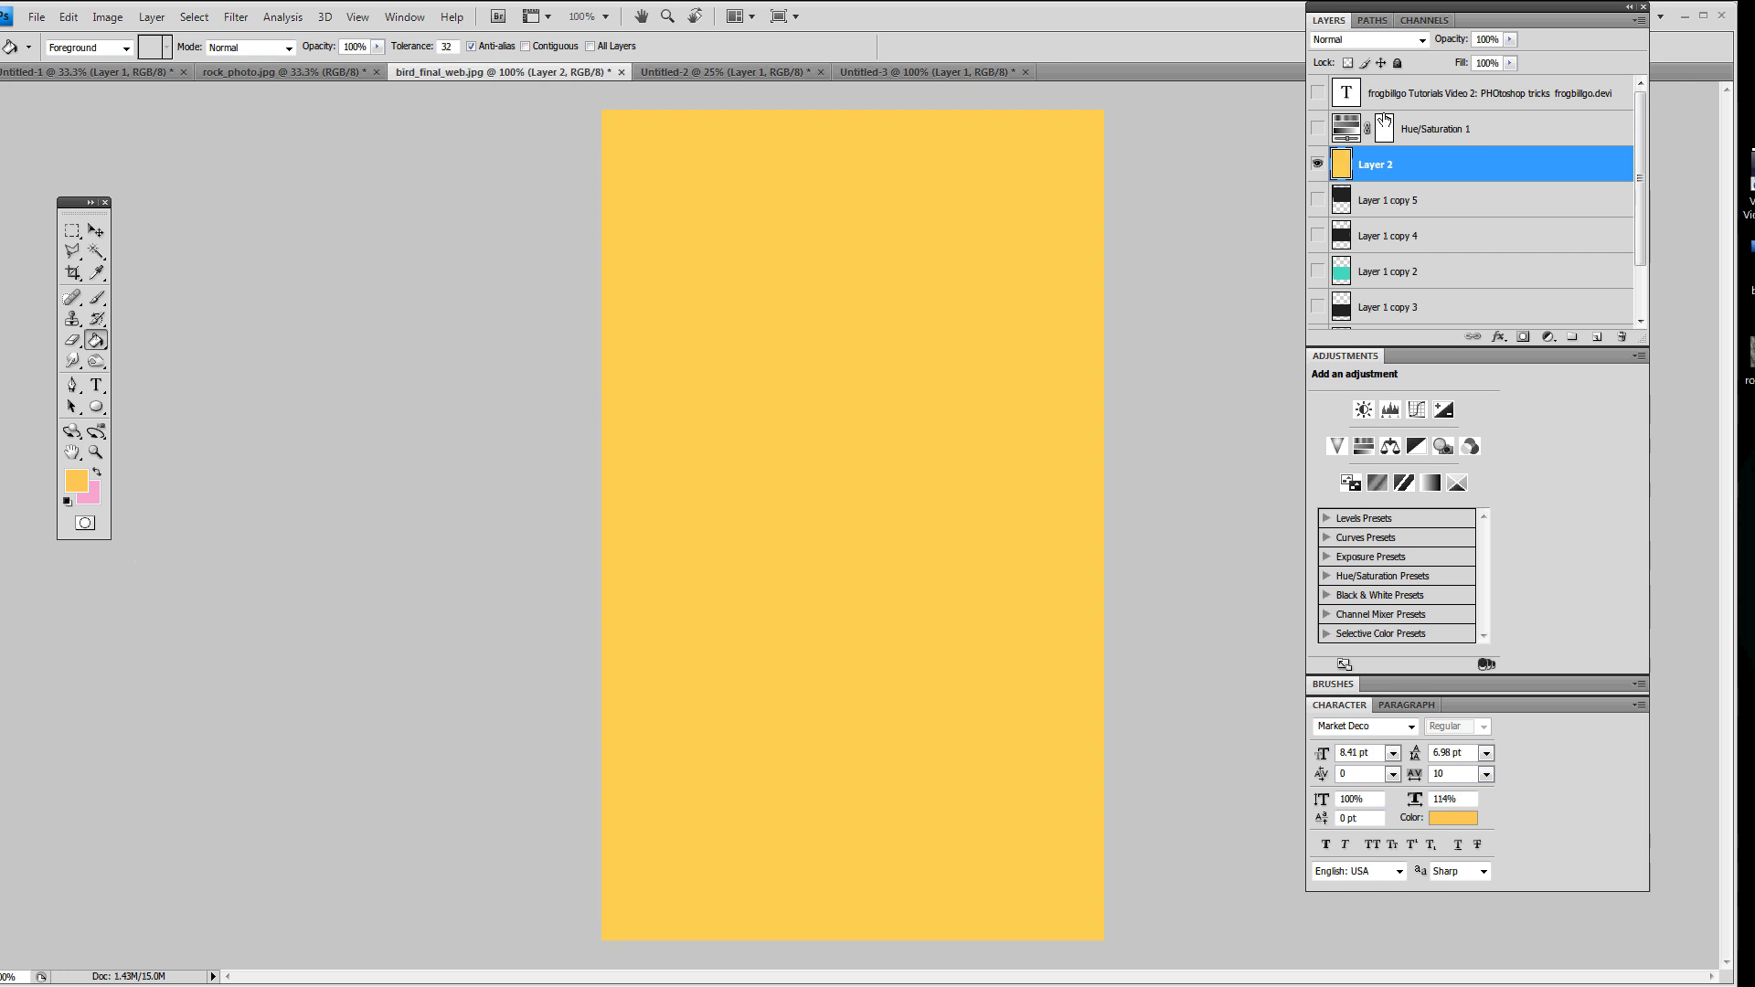
{"action": "left_click", "coordinate": [1361, 42]}
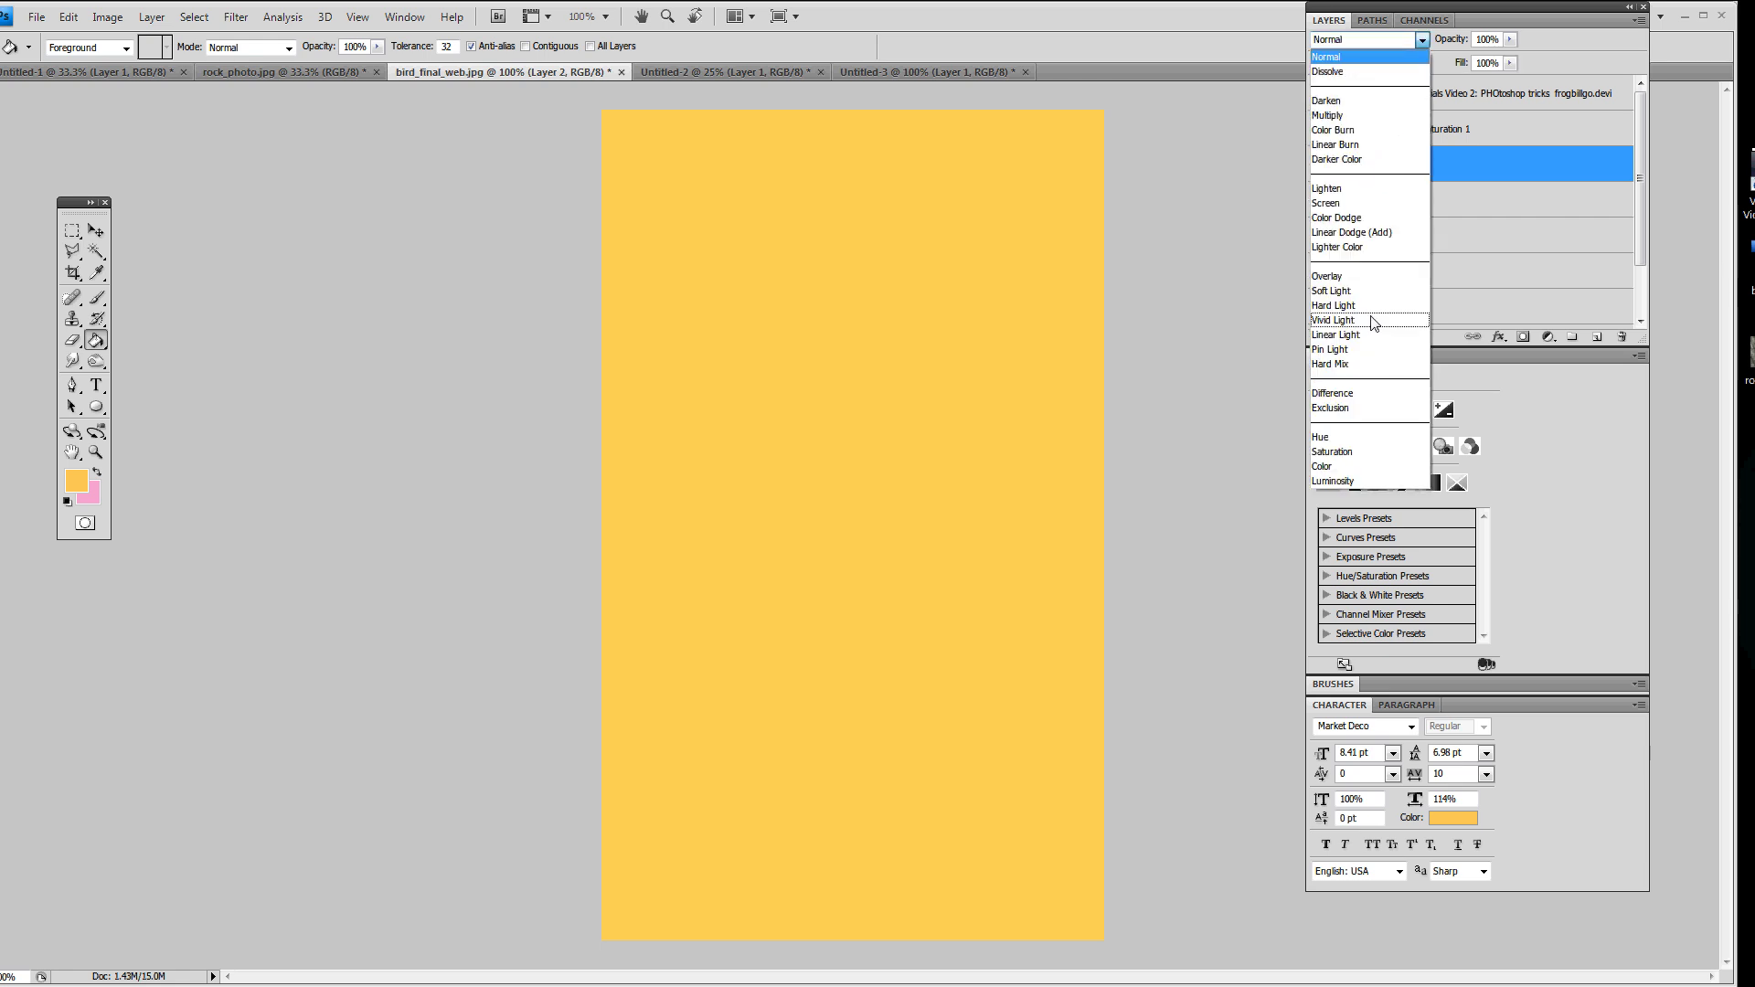
{"action": "left_click", "coordinate": [1352, 465]}
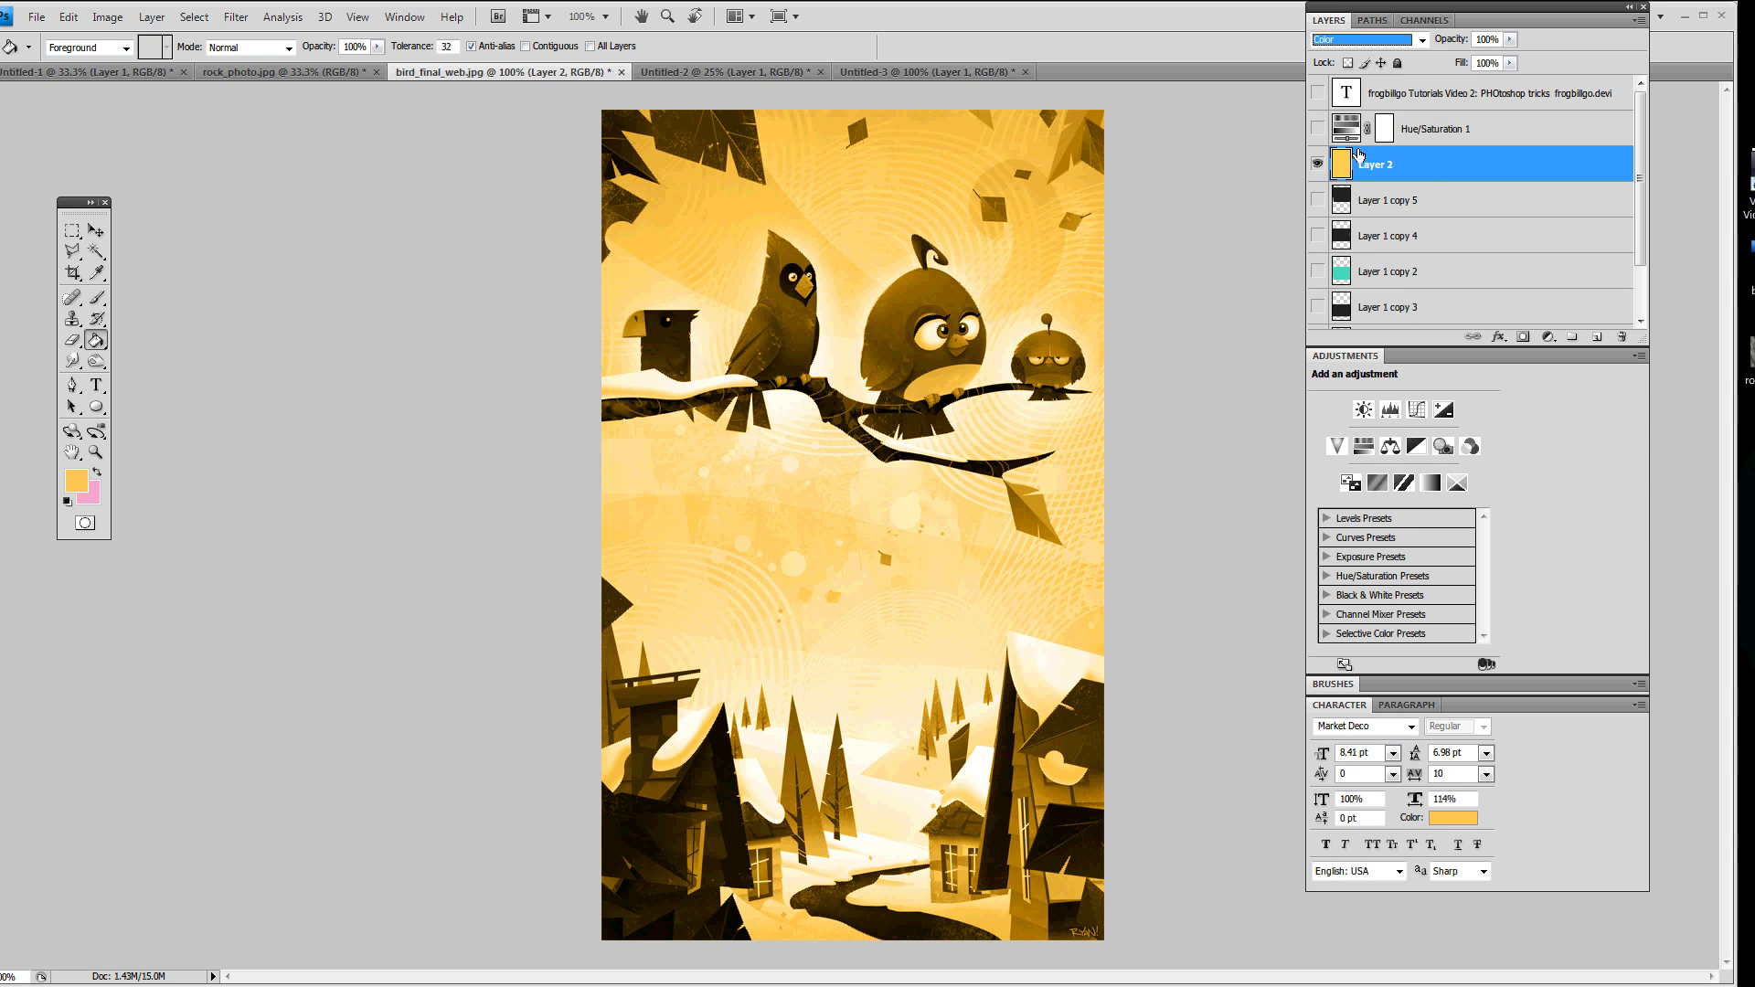
{"action": "left_click", "coordinate": [1319, 163]}
{"action": "left_click", "coordinate": [1320, 164]}
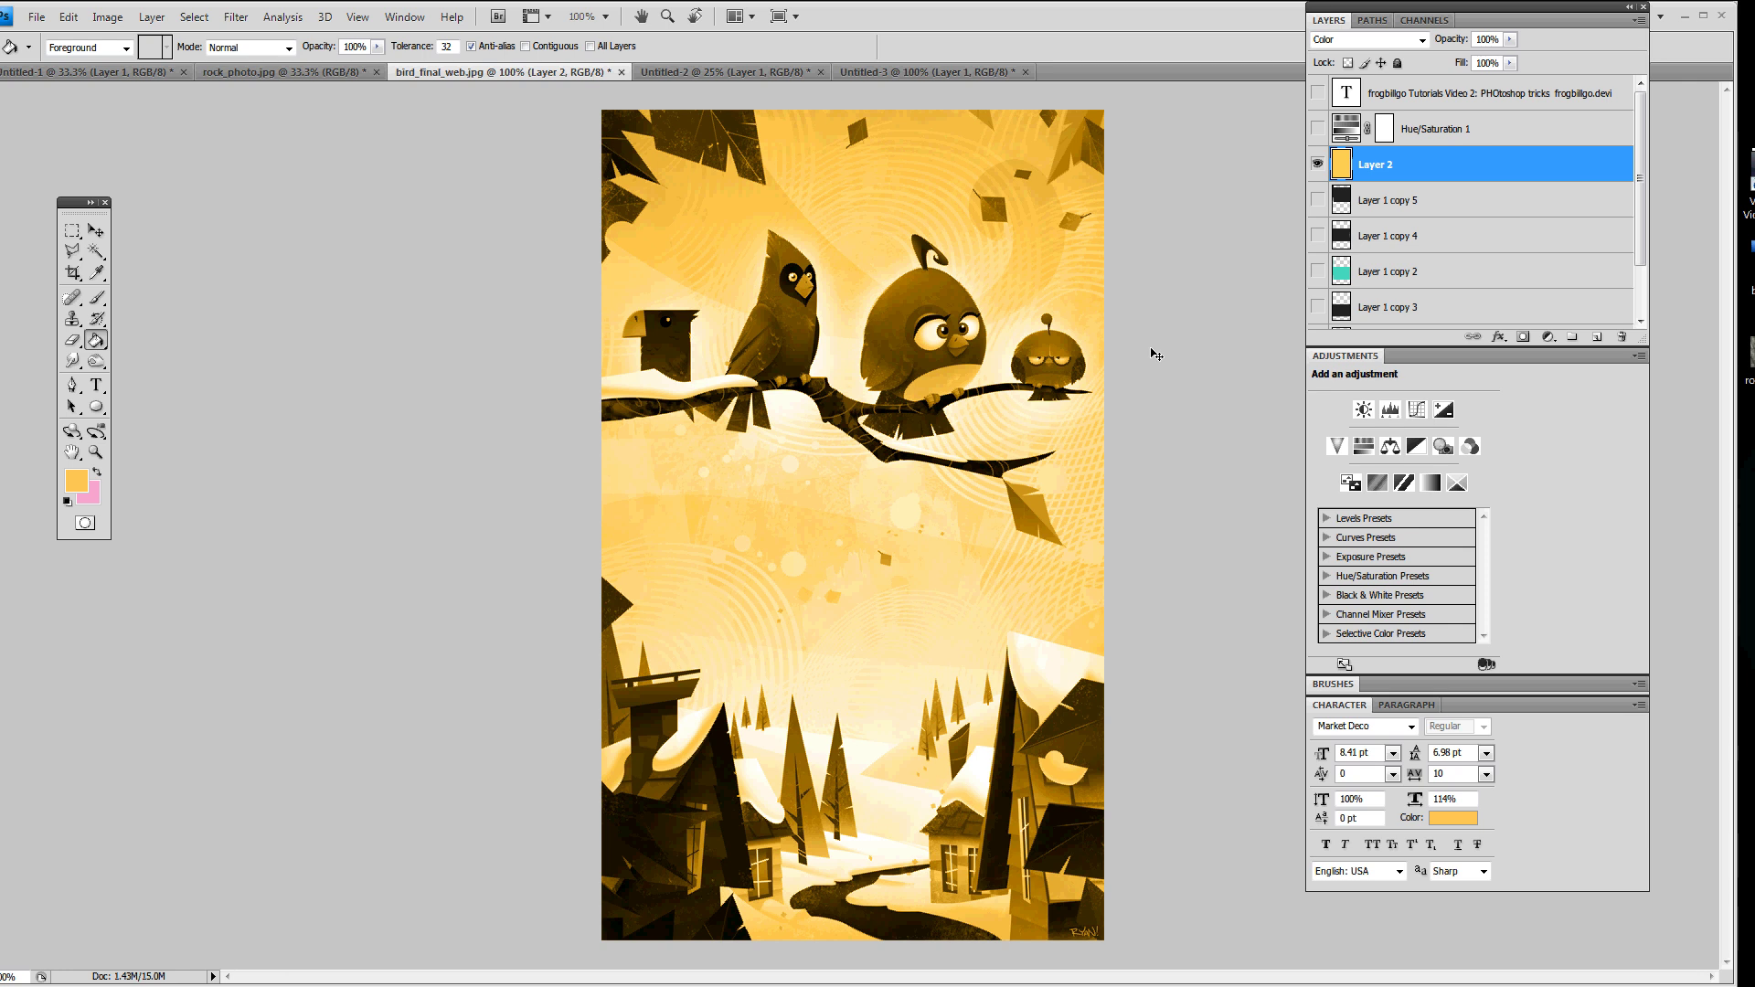
Hide Layer 2 and draw a Polygonal Lasso selection around the pine tree.
{"action": "left_click", "coordinate": [1320, 167]}
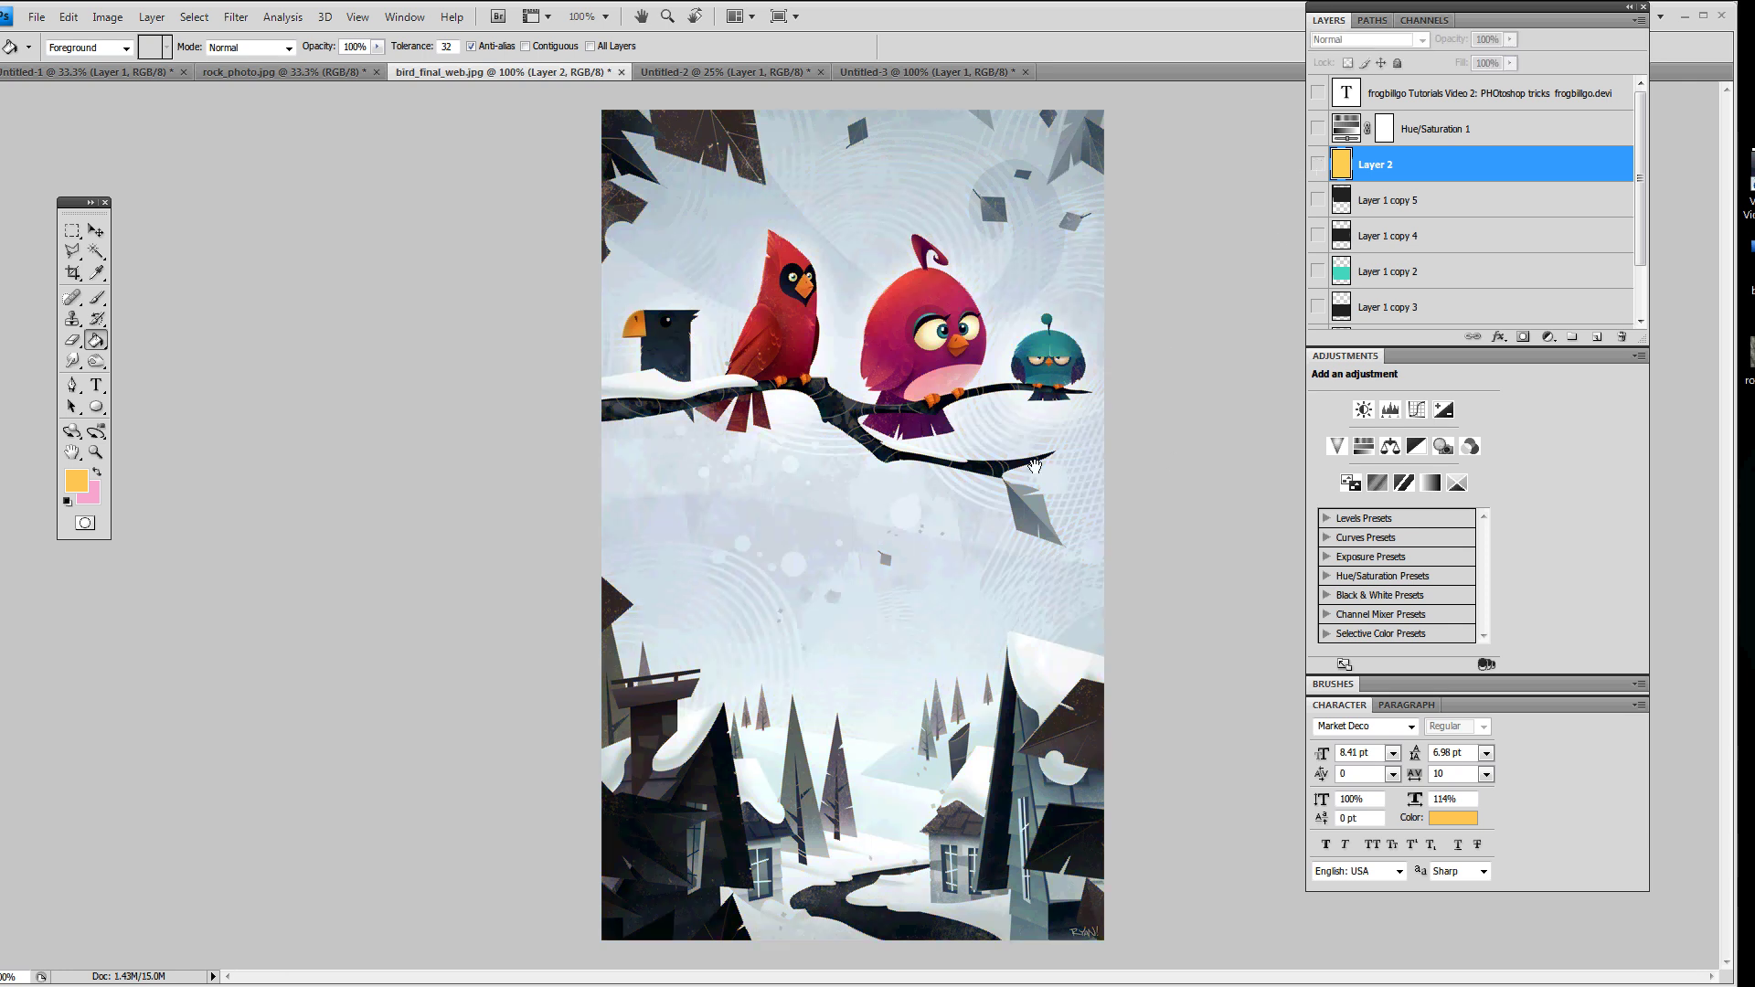
{"action": "key", "text": "l"}
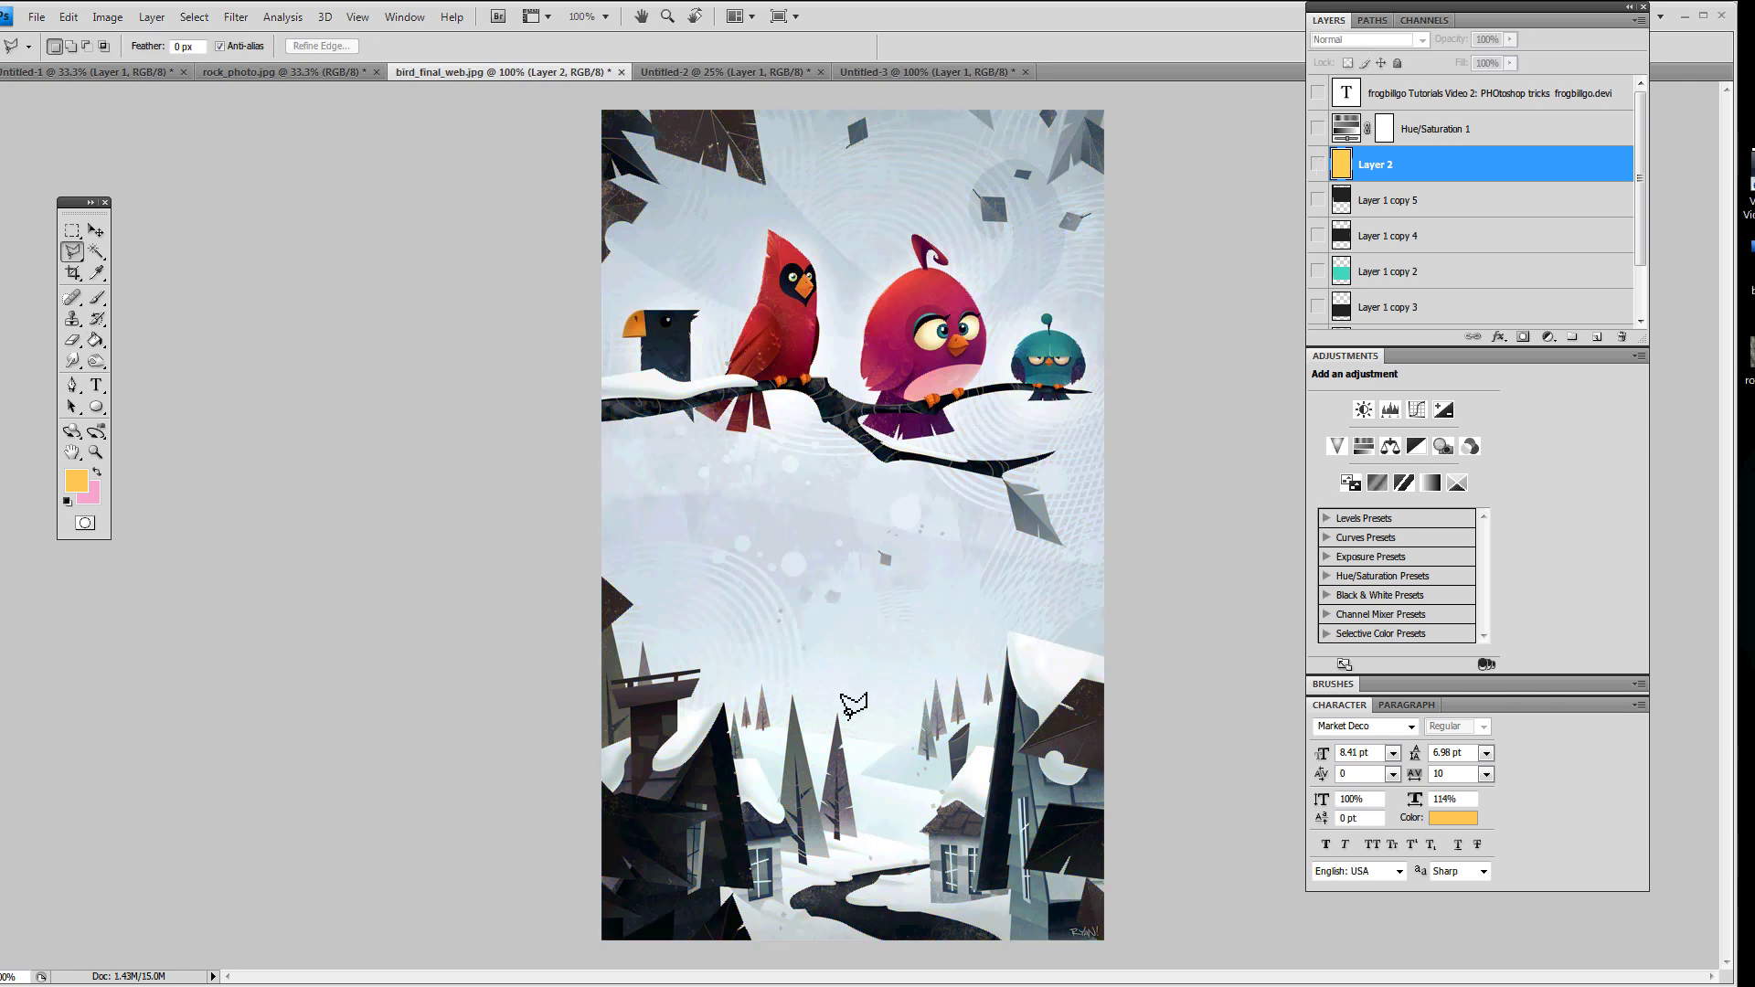
{"action": "left_click", "coordinate": [792, 697]}
{"action": "left_click", "coordinate": [827, 860]}
{"action": "left_click", "coordinate": [776, 843]}
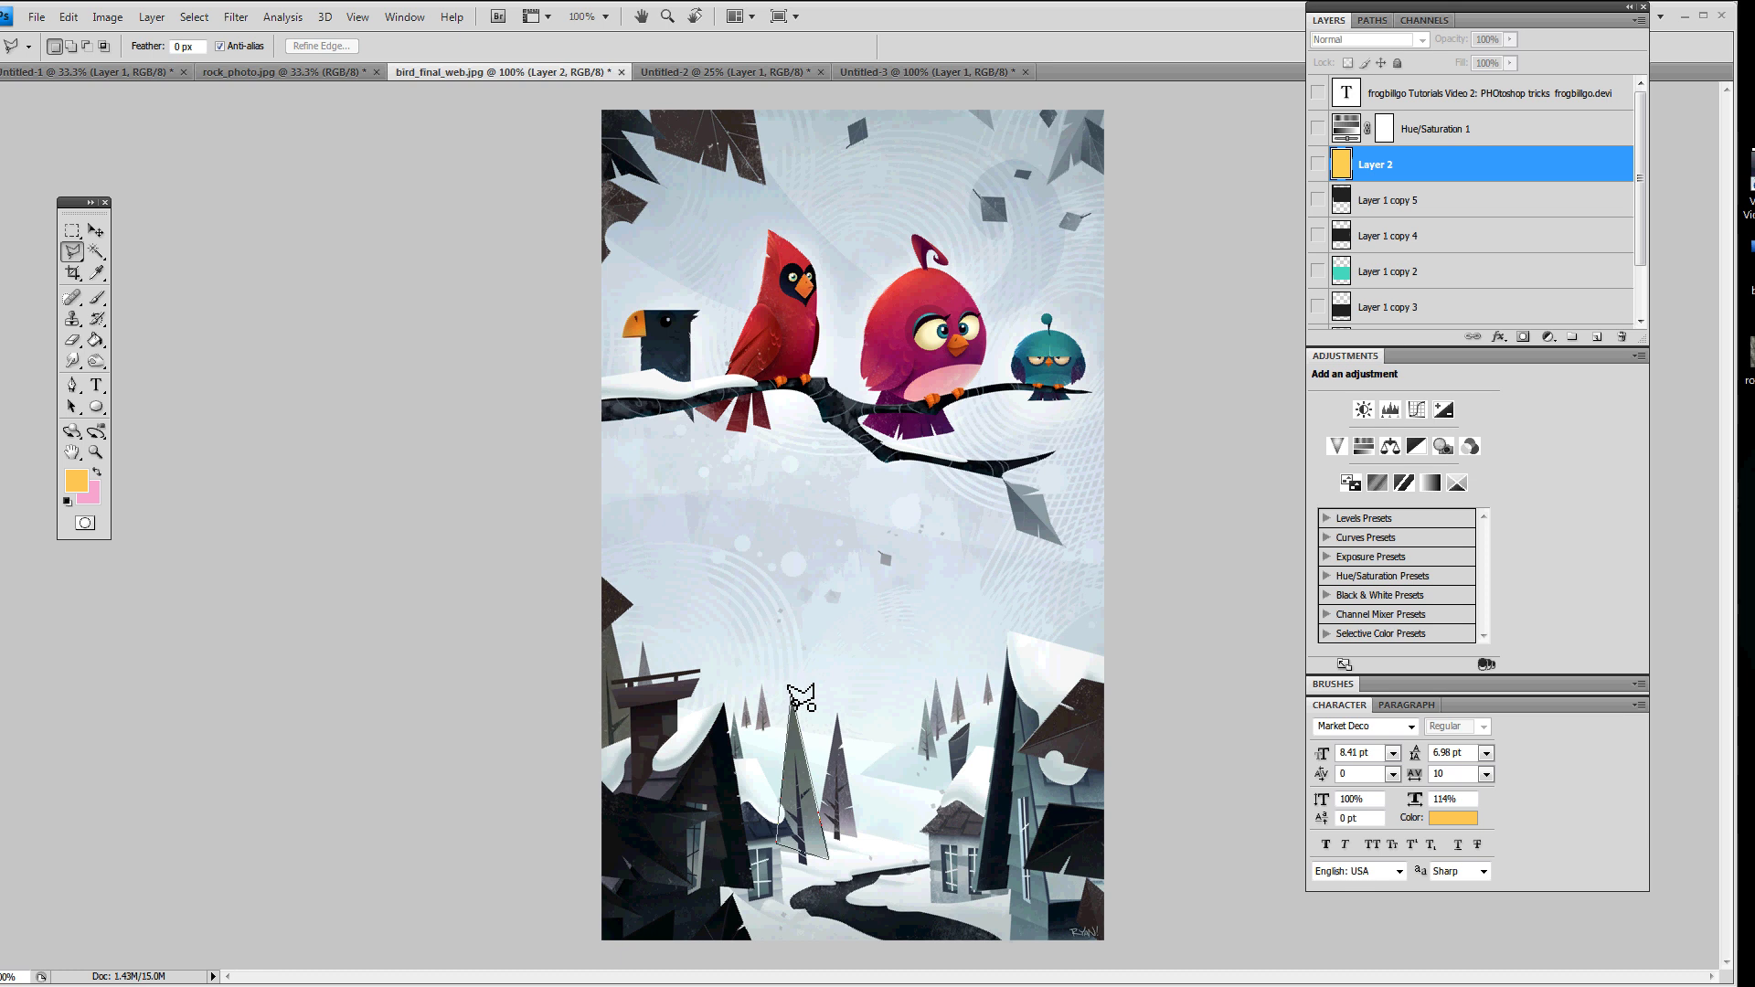
{"action": "left_click", "coordinate": [791, 696]}
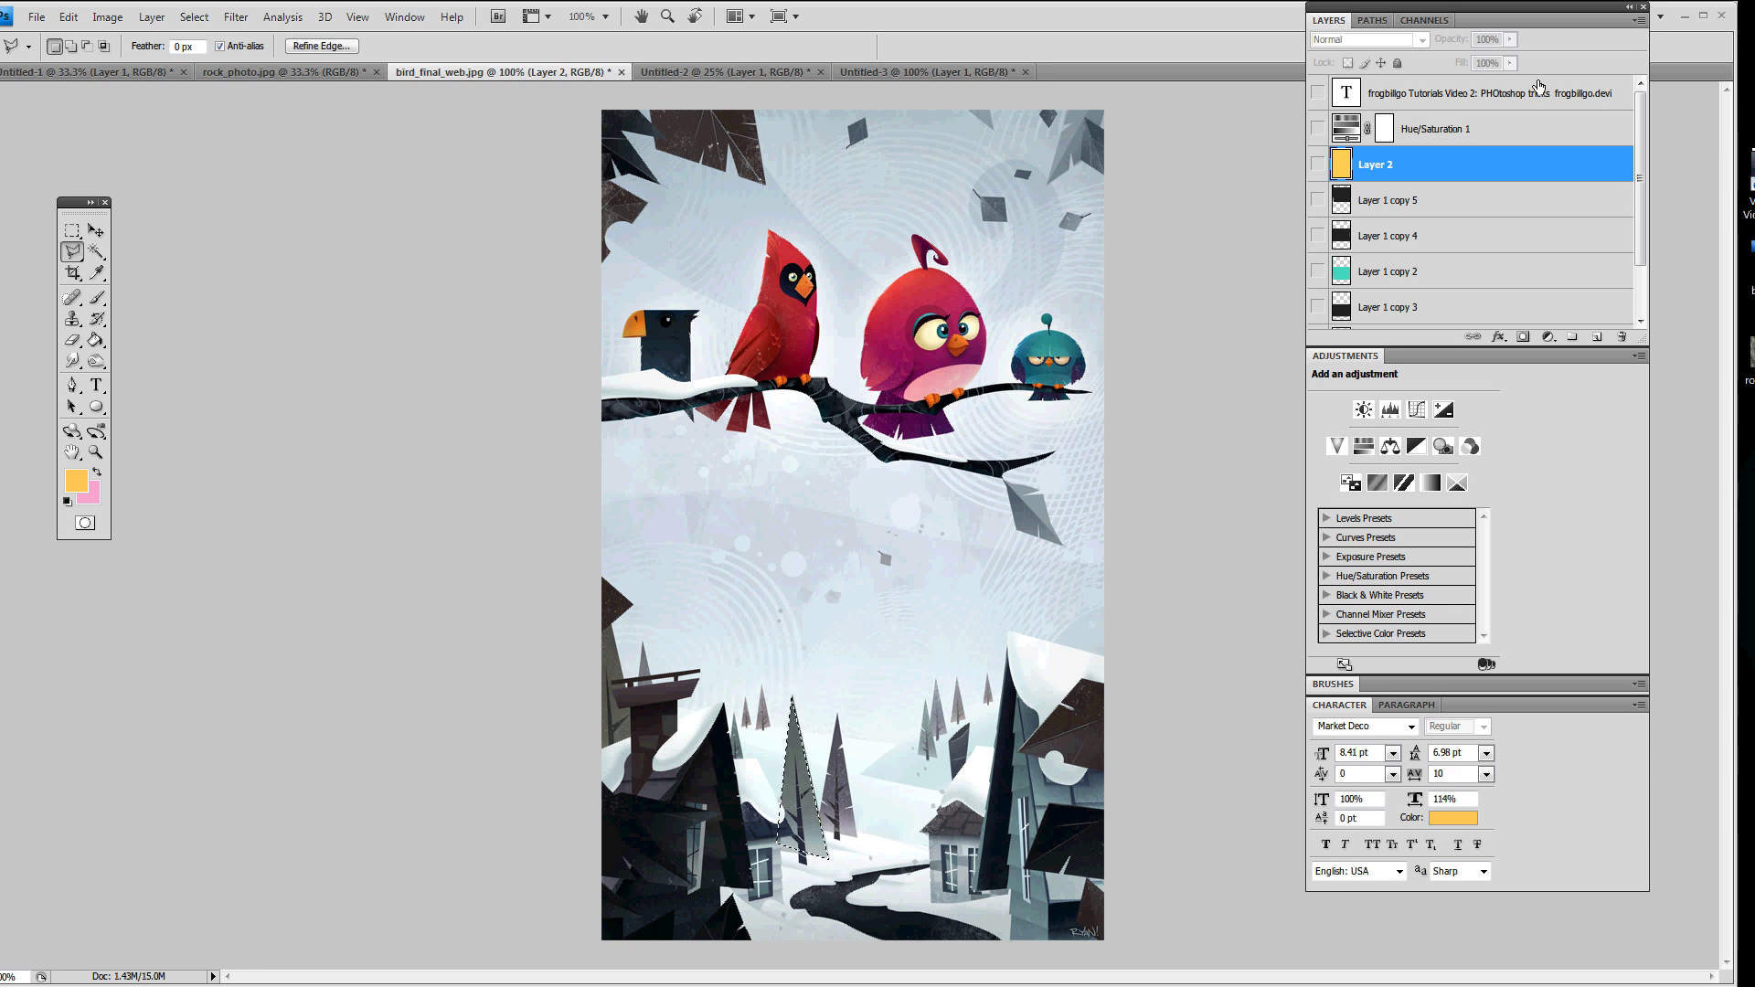
Delete Layer 2's yellow fill everywhere except the pine tree, then deselect.
{"action": "key", "text": "shift+alt+c"}
{"action": "left_click", "coordinate": [1317, 164]}
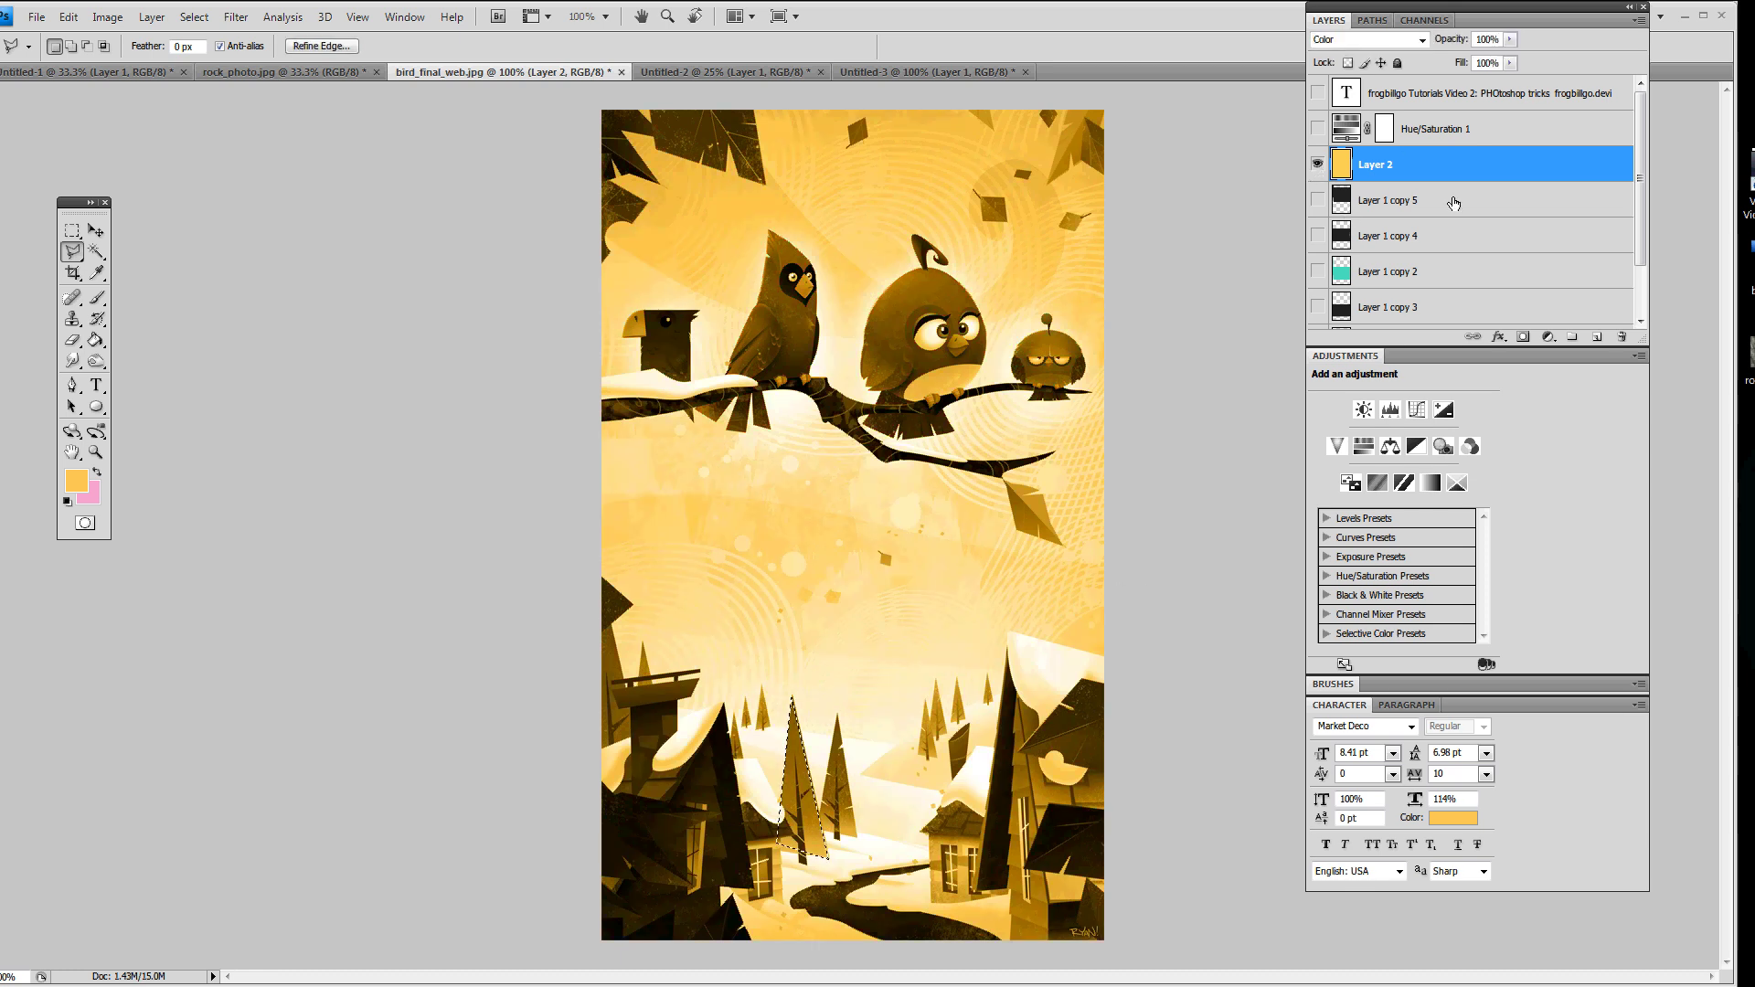
{"action": "key", "text": "ctrl+shift+i"}
{"action": "key", "text": "Delete"}
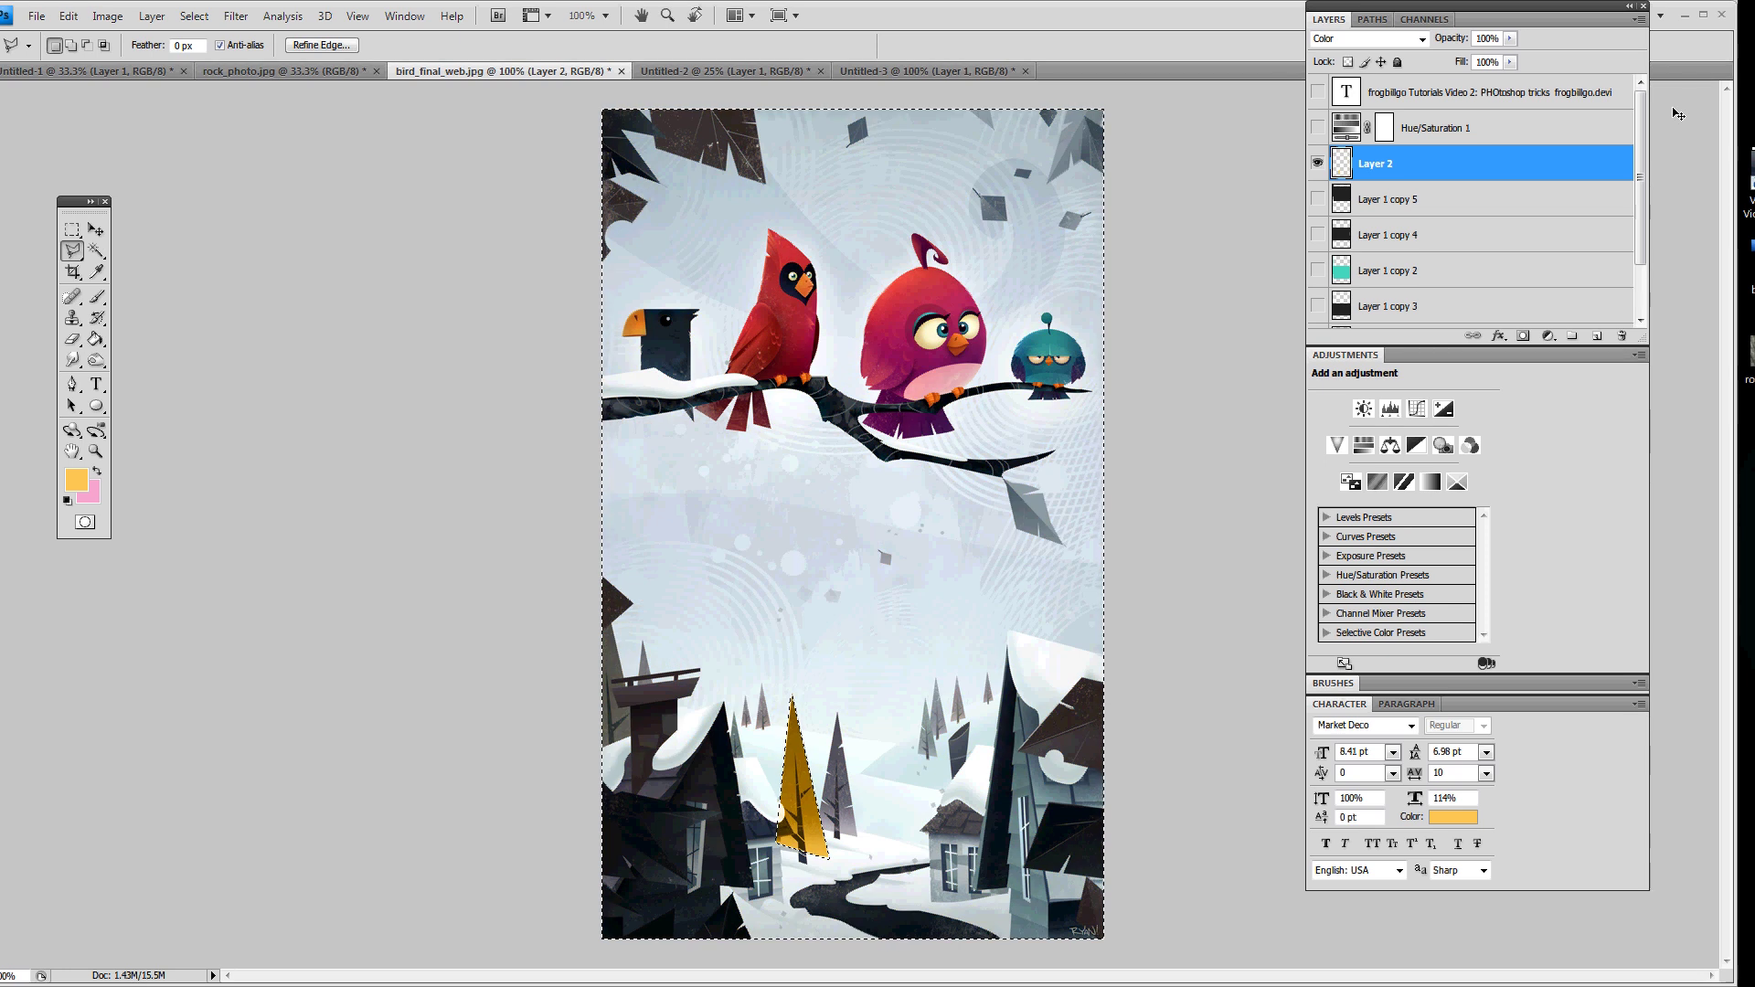
{"action": "key", "text": "ctrl+shift+i"}
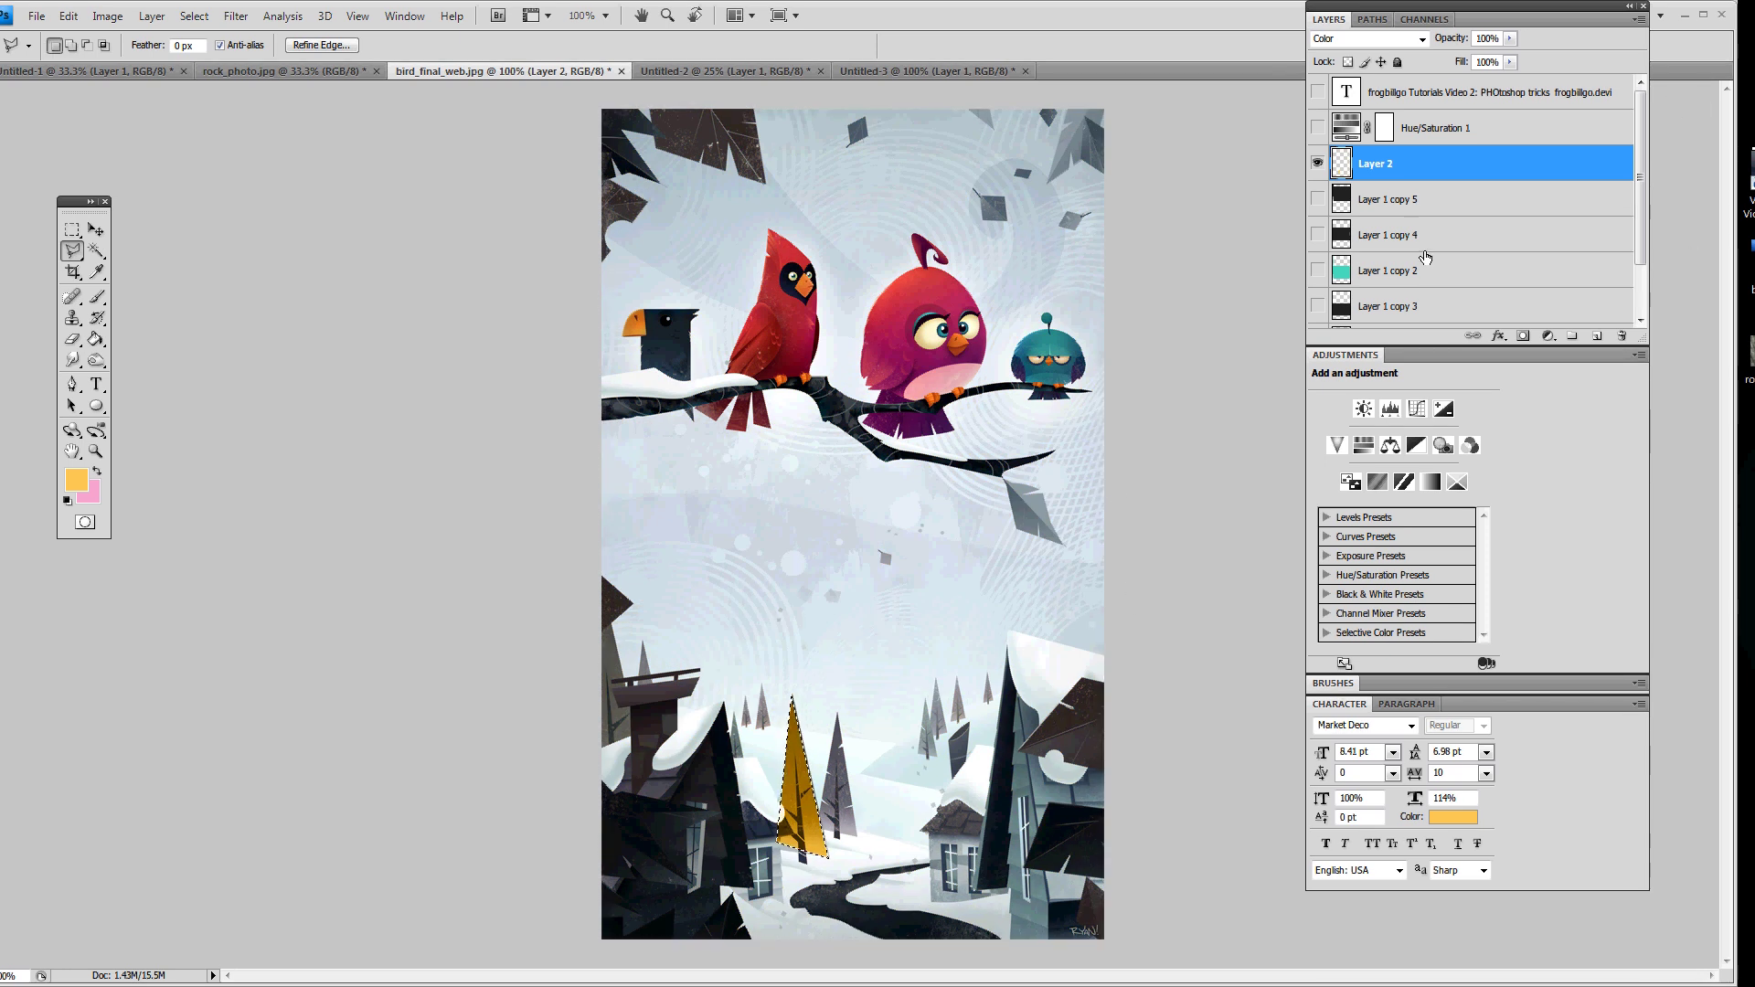
{"action": "key", "text": "ctrl+d"}
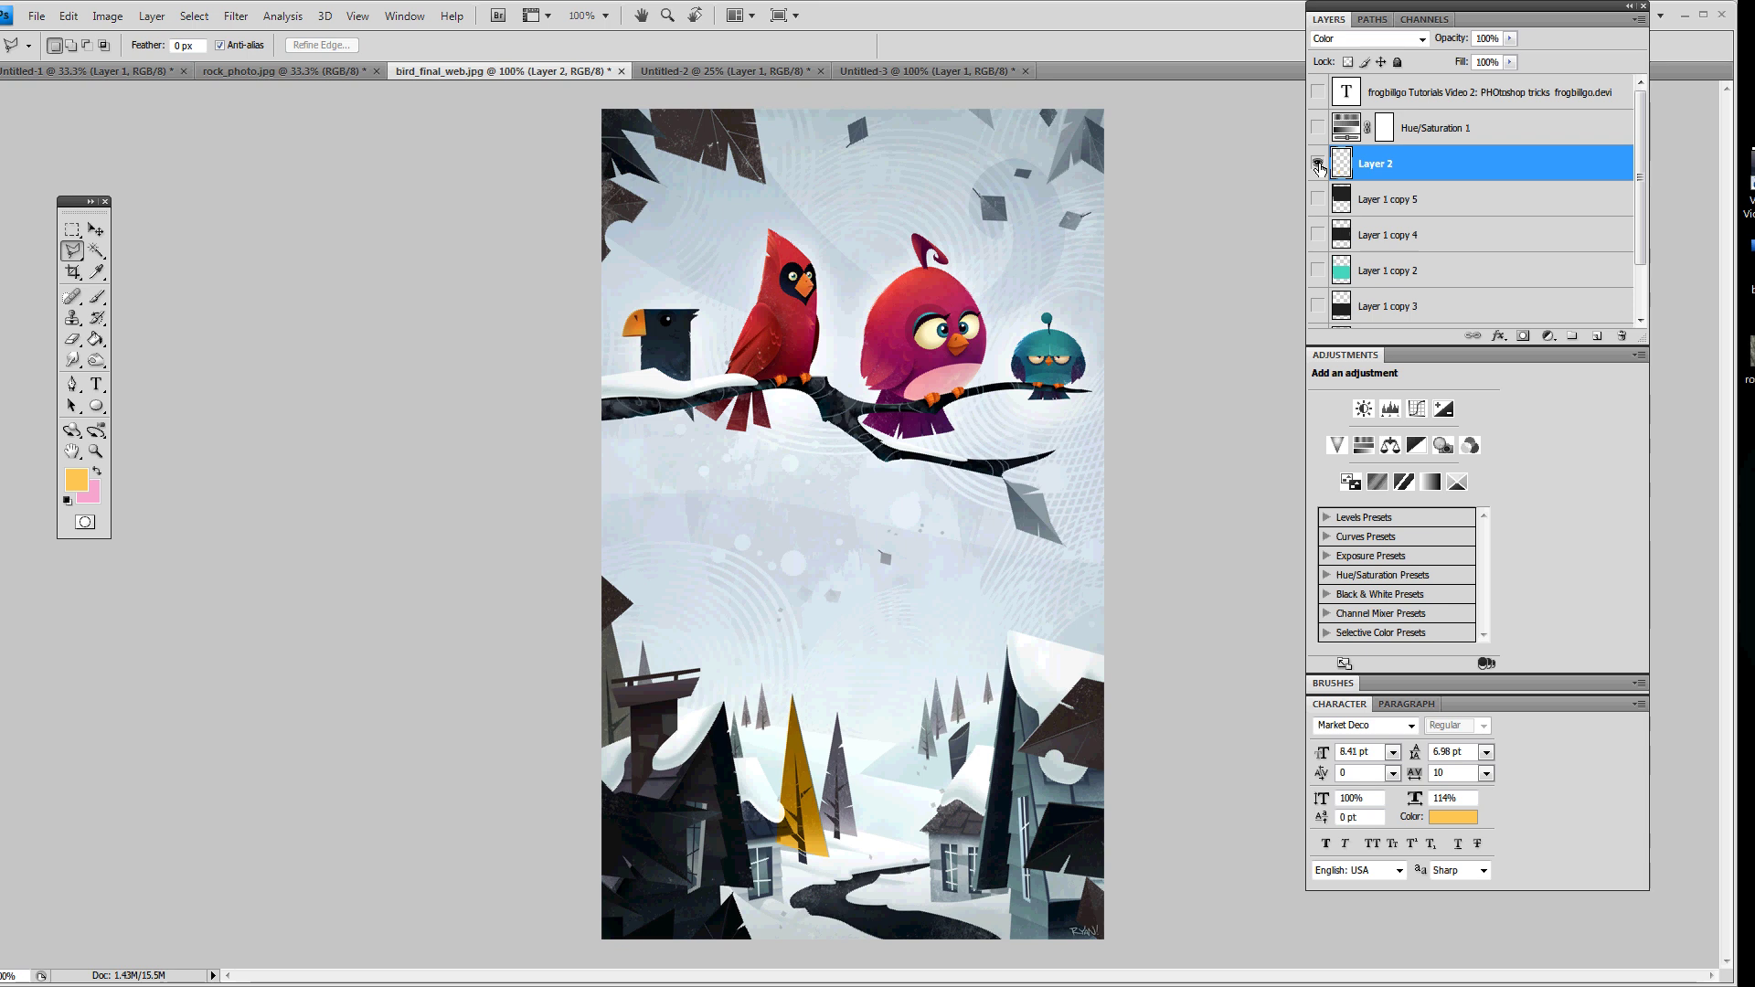
Lower Layer 2's opacity to 21% and leave it hidden after comparing.
{"action": "left_click", "coordinate": [1510, 38]}
{"action": "left_click_drag", "start_coordinate": [1485, 58], "coordinate": [1440, 67]}
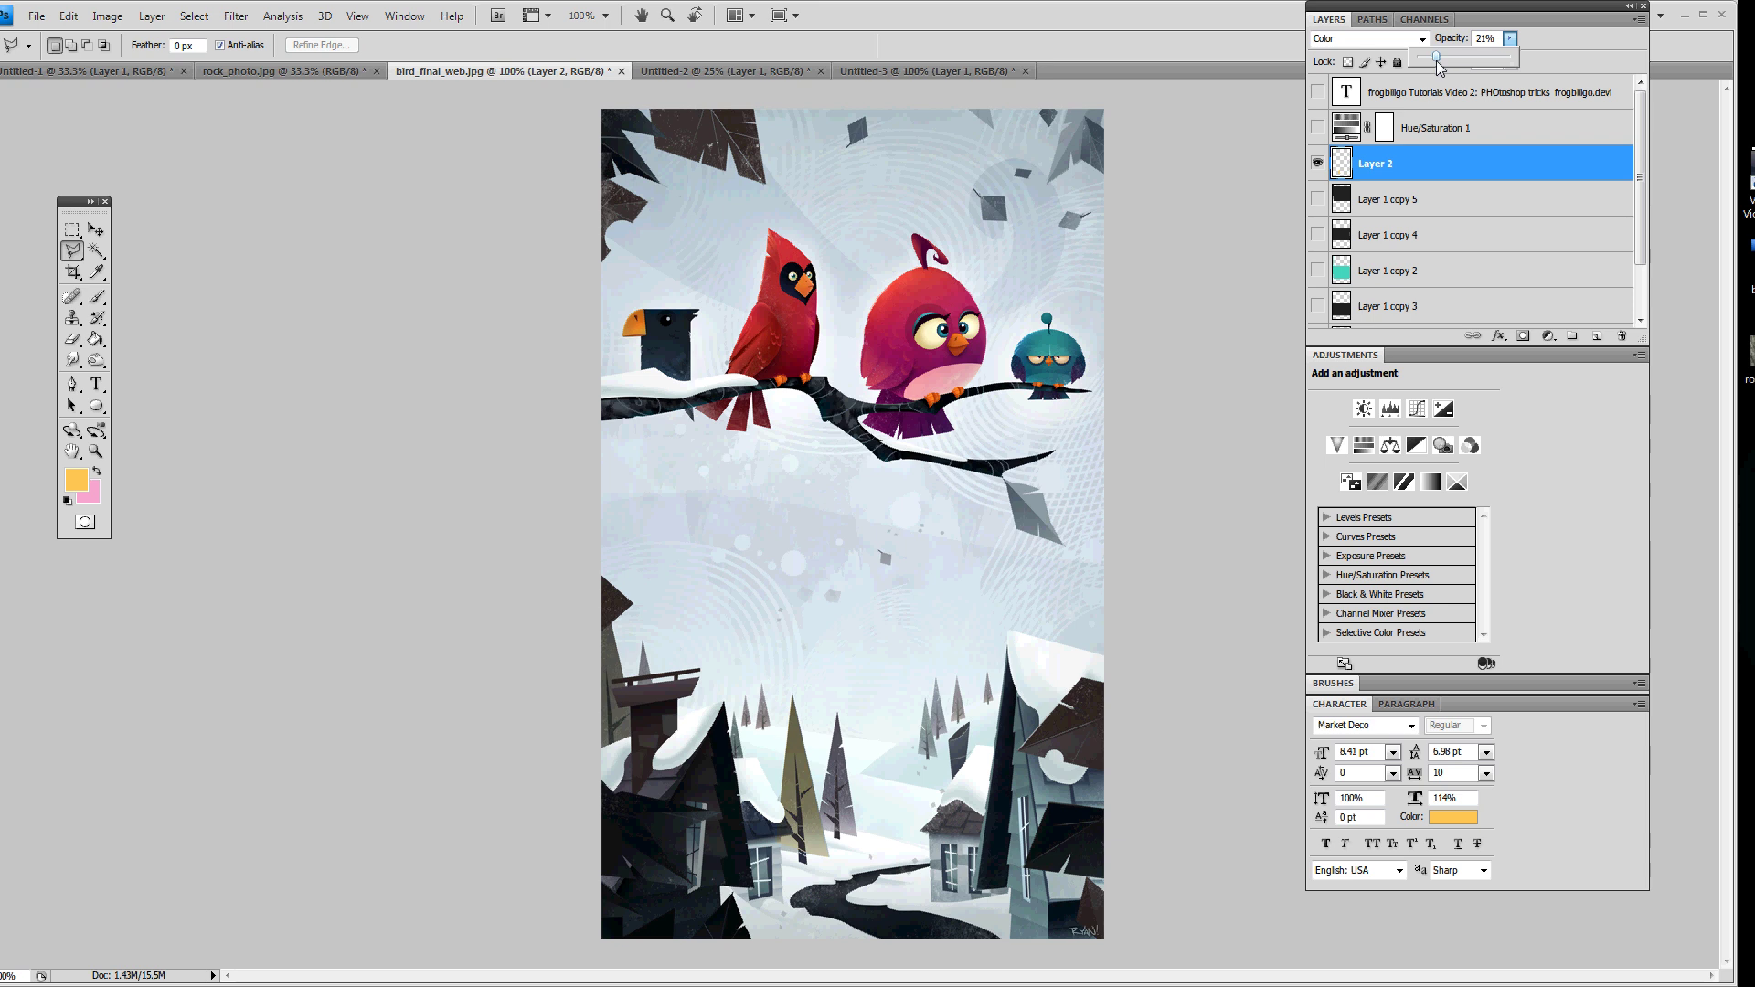
{"action": "left_click", "coordinate": [1319, 162]}
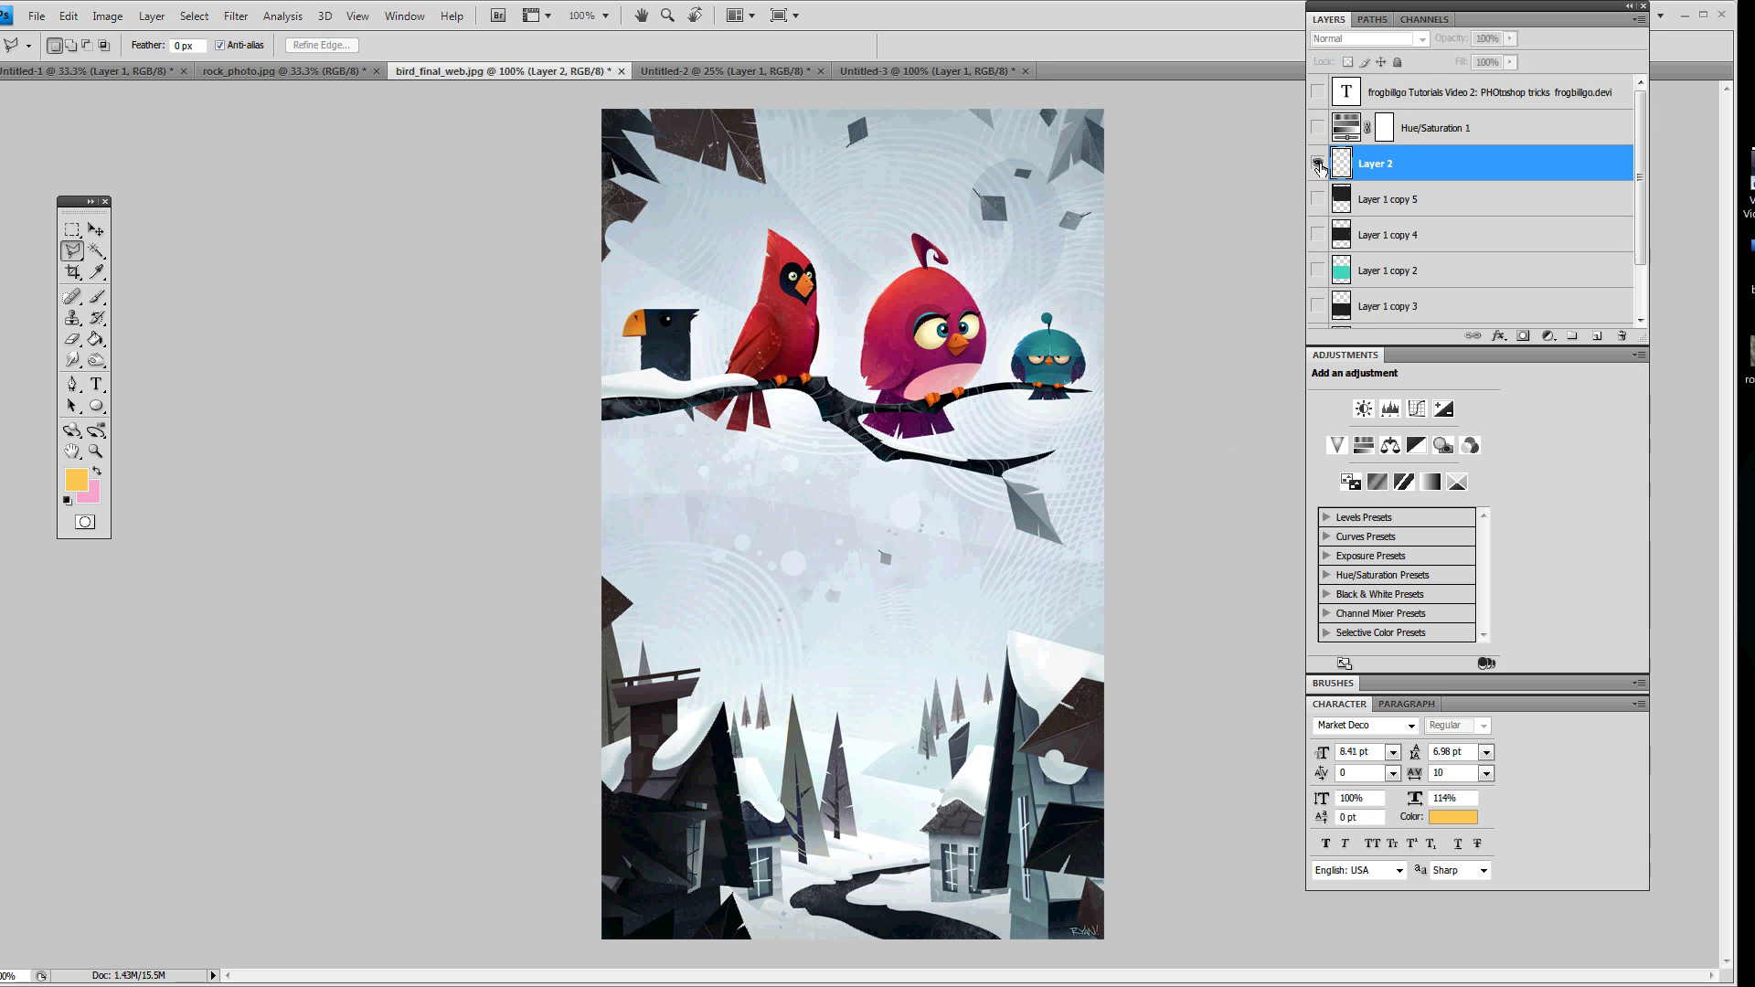
{"action": "left_click", "coordinate": [1319, 165]}
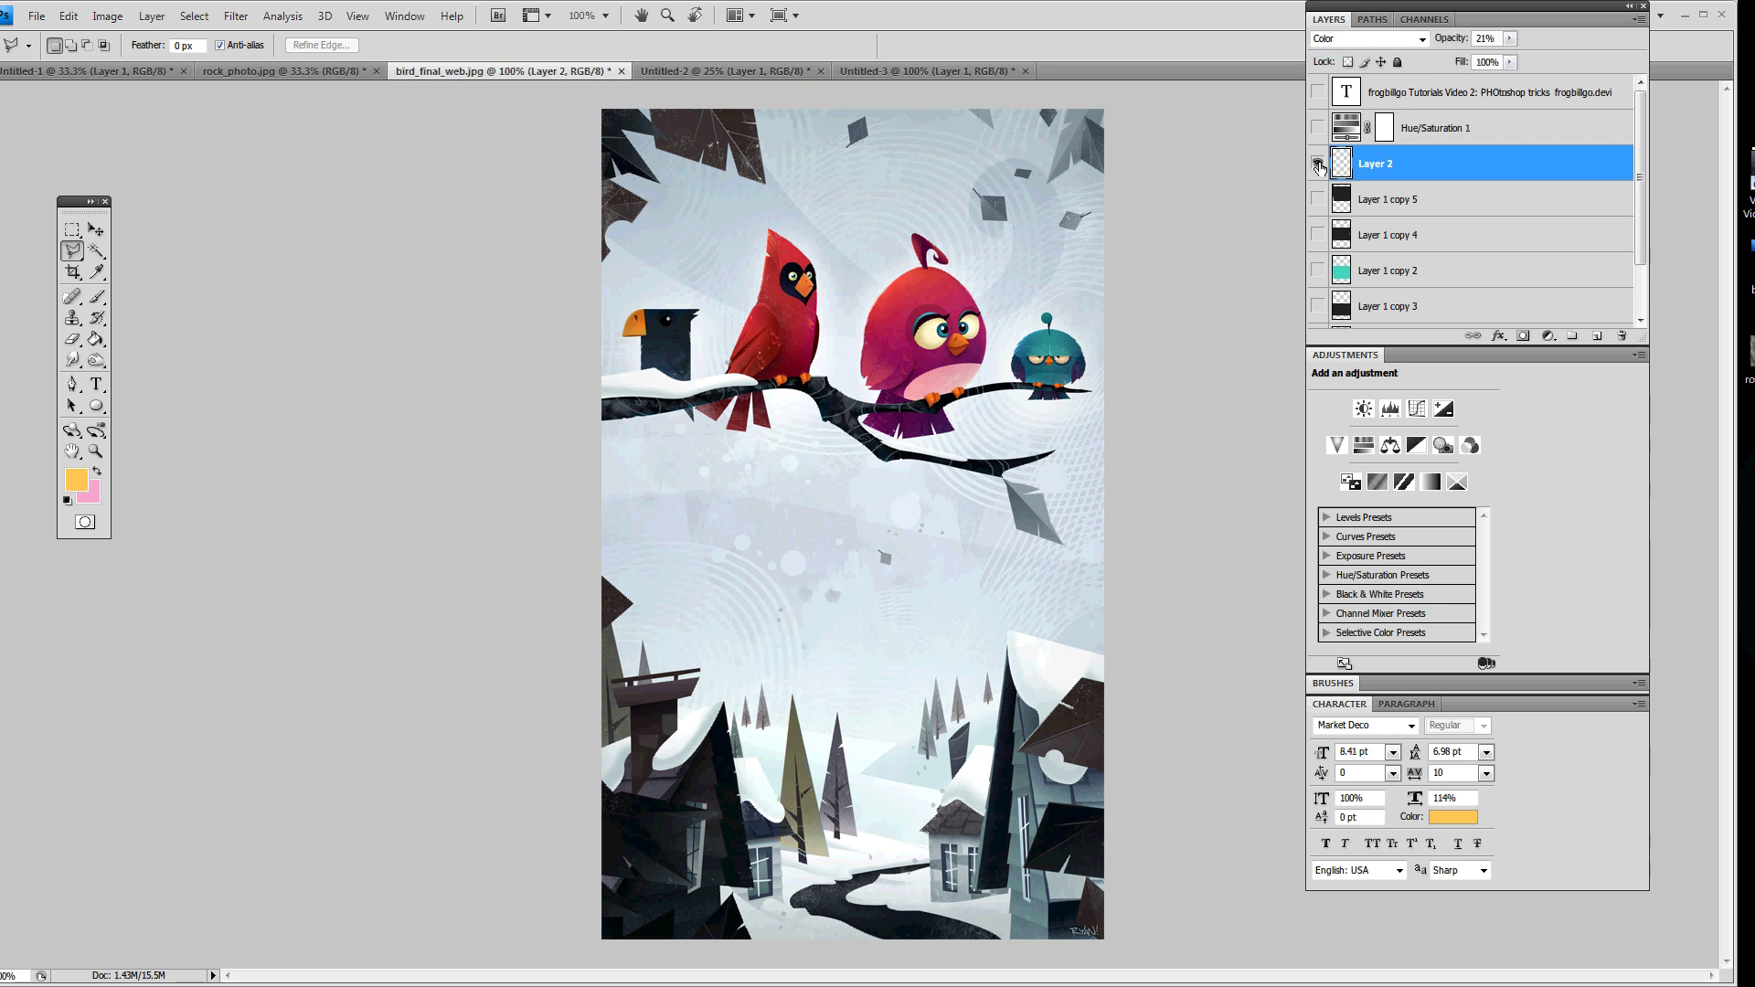
{"action": "left_click", "coordinate": [1319, 164]}
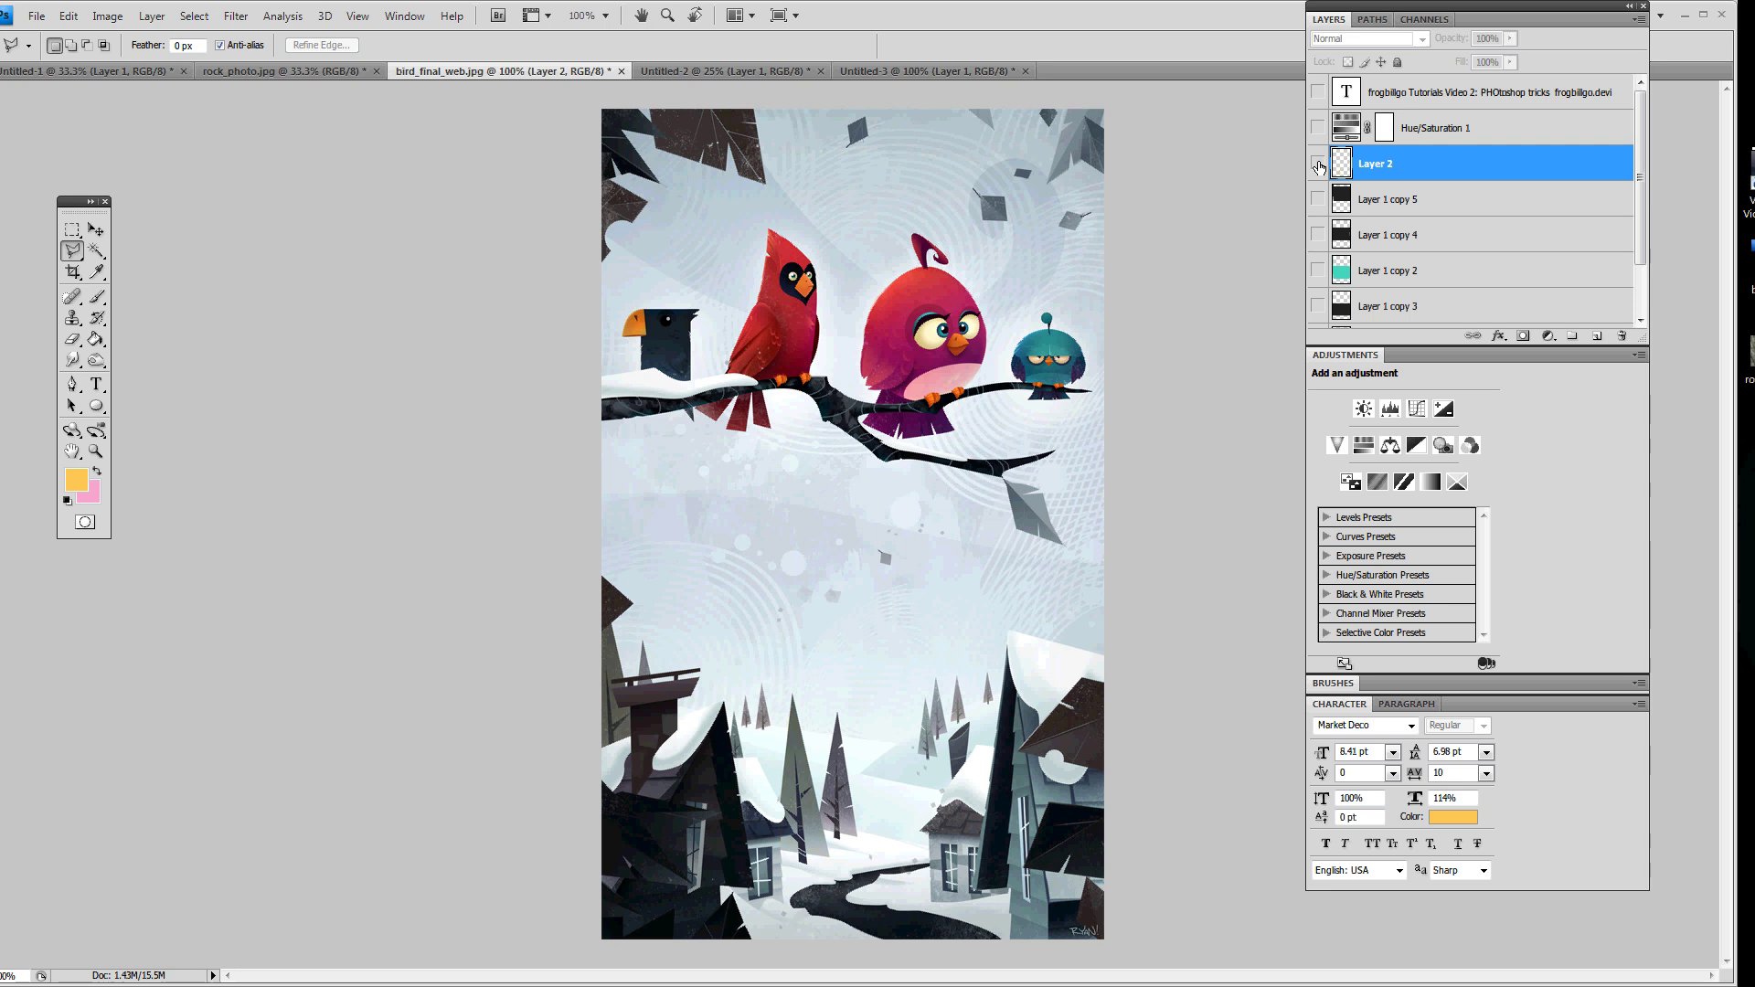
Close bird_final_web.jpg without saving changes and switch to the blank Untitled-1 document.
{"action": "left_click", "coordinate": [1319, 164]}
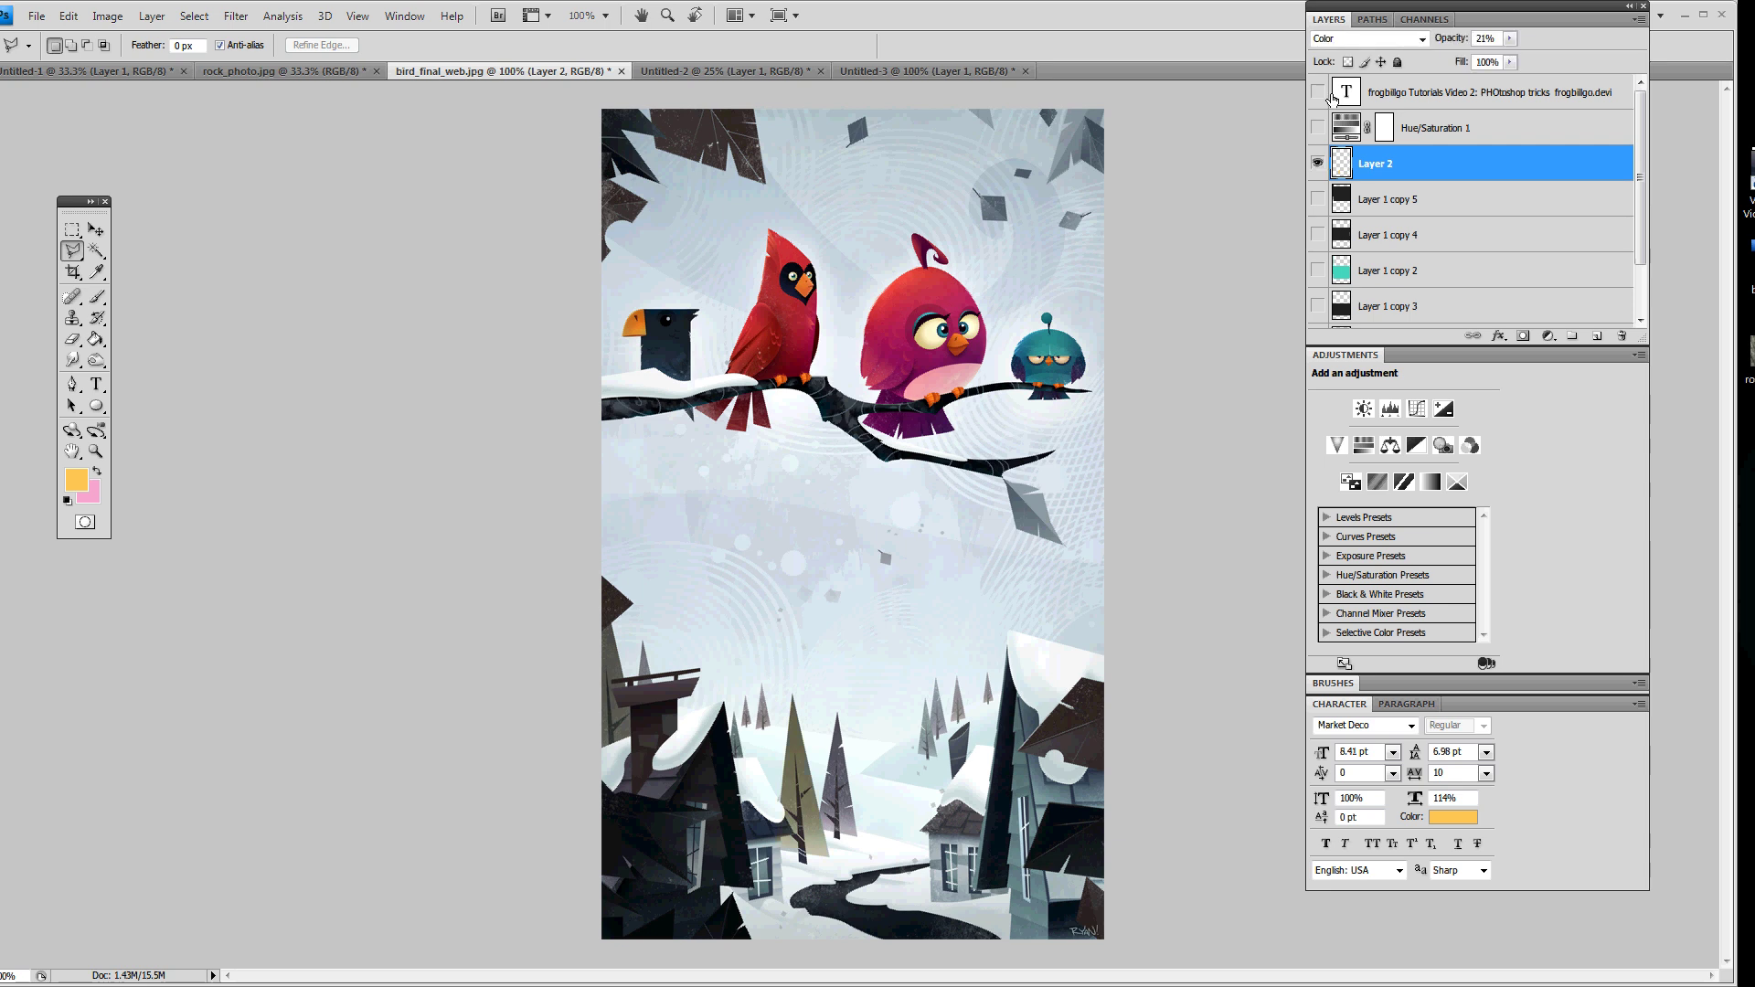
{"action": "left_click", "coordinate": [1317, 166]}
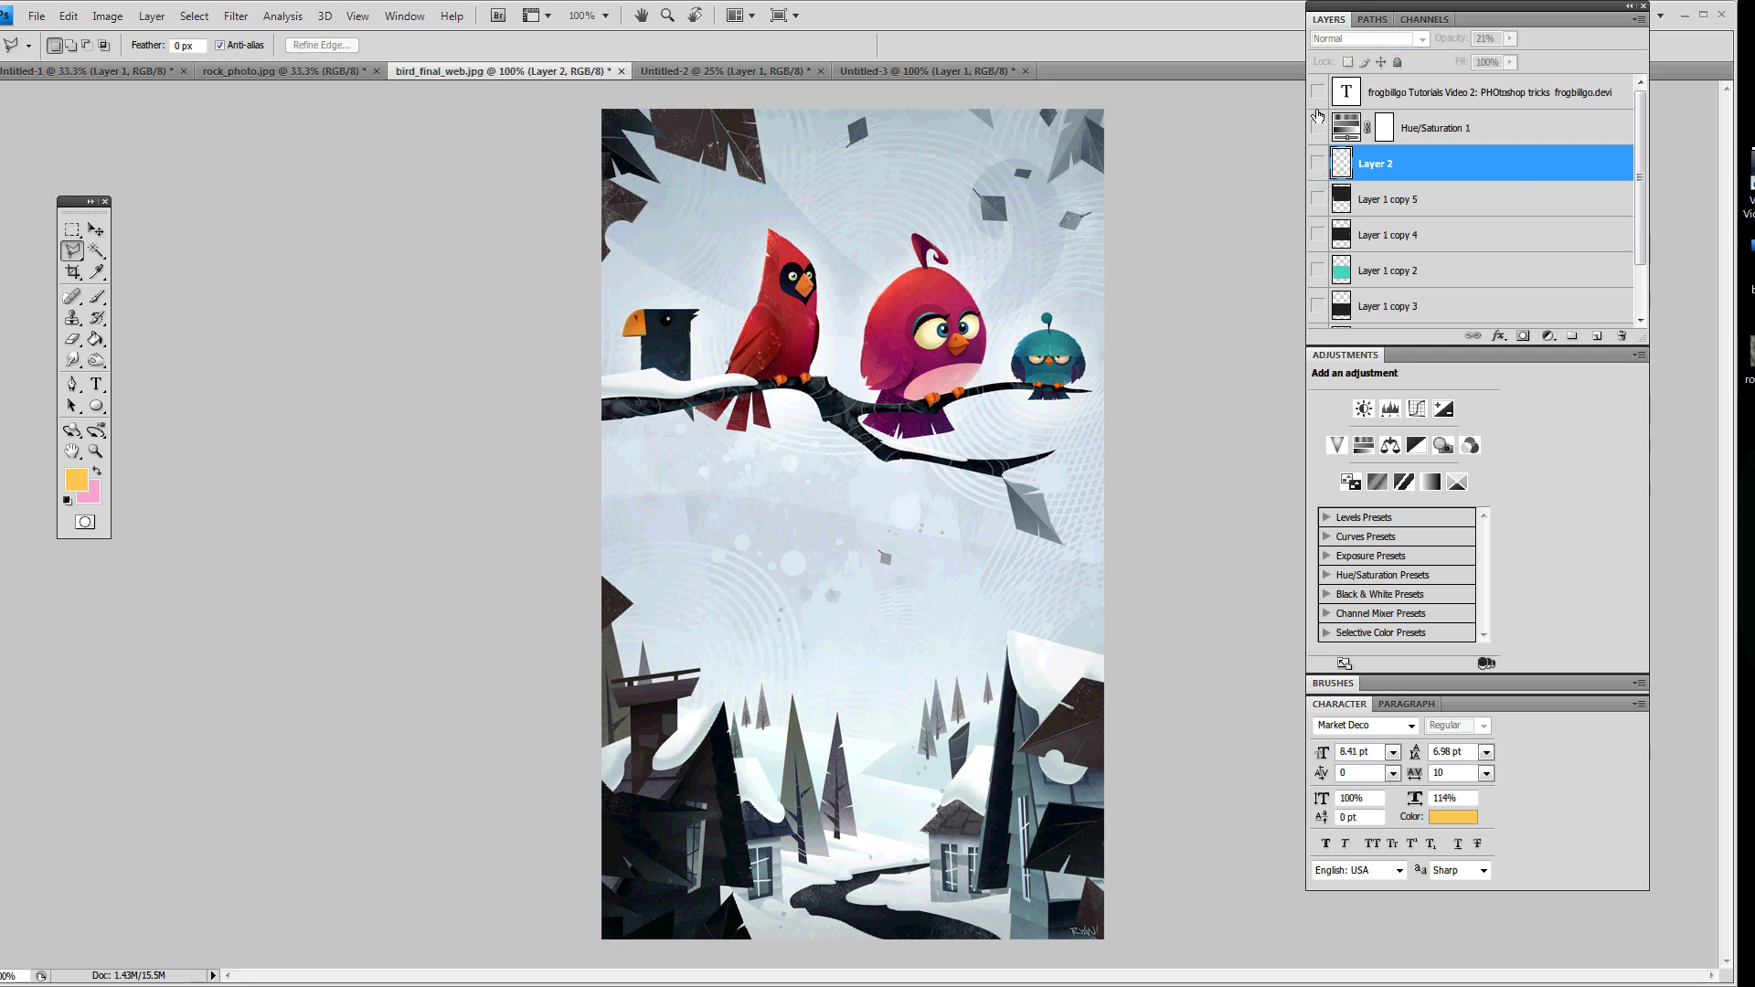
{"action": "left_click", "coordinate": [622, 72]}
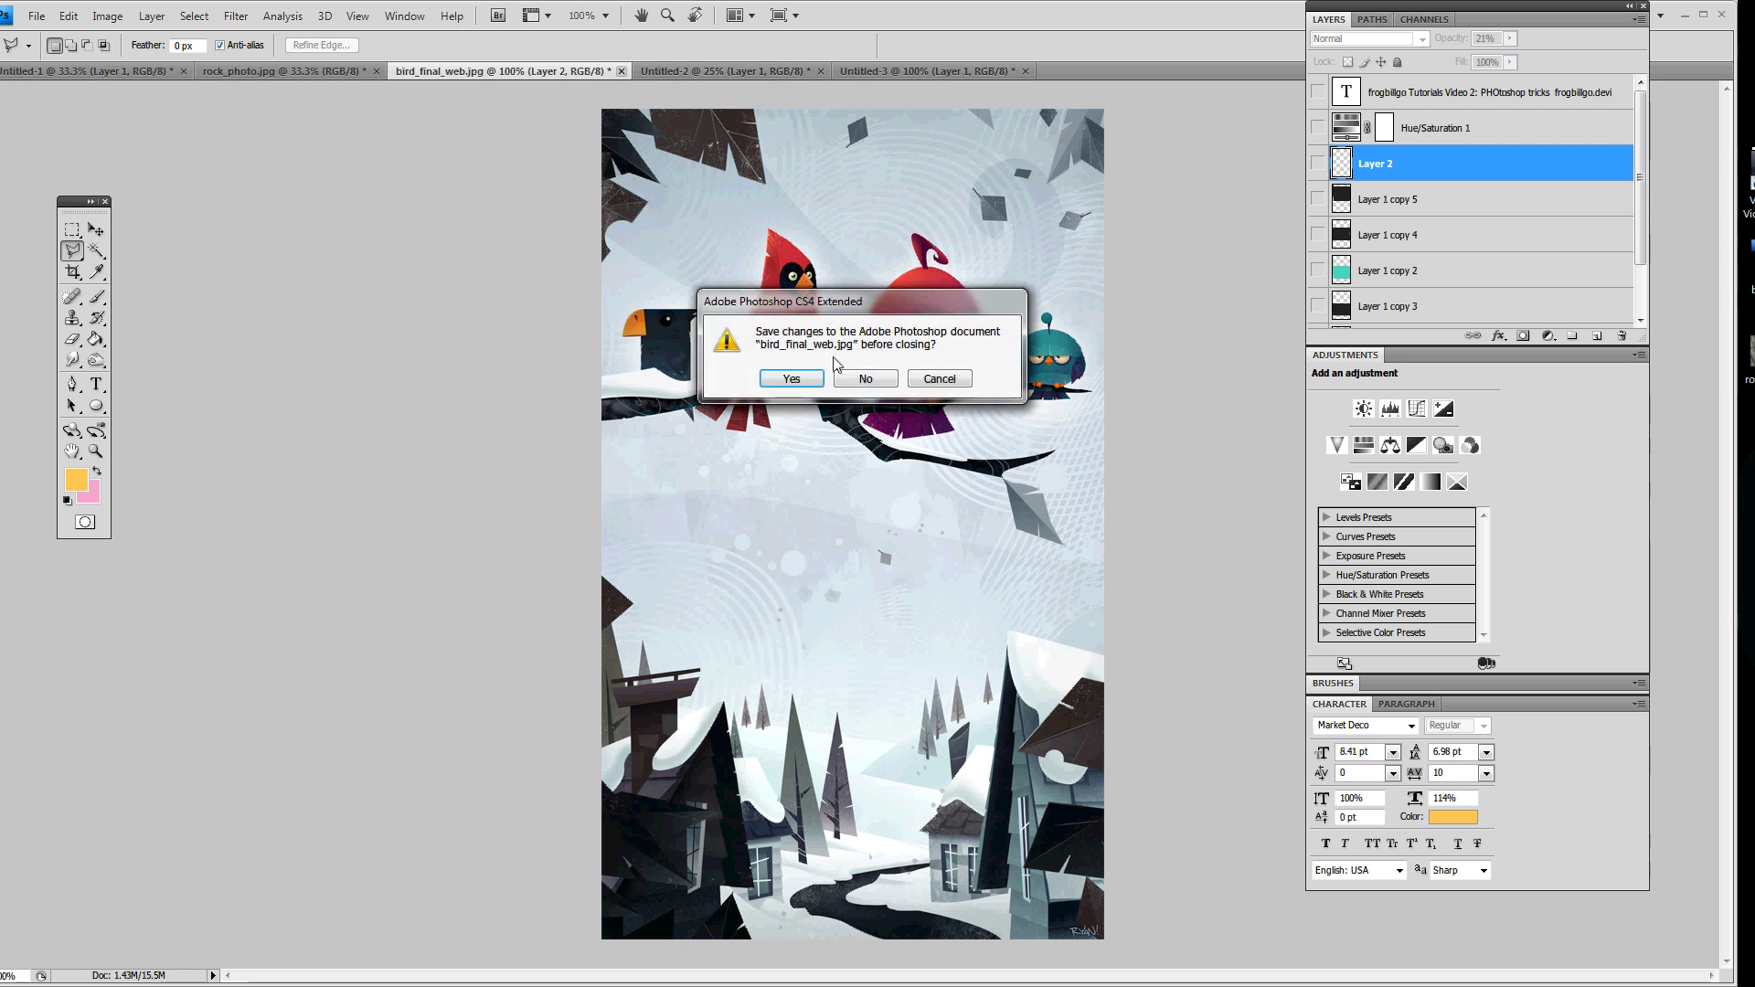
{"action": "left_click", "coordinate": [866, 379]}
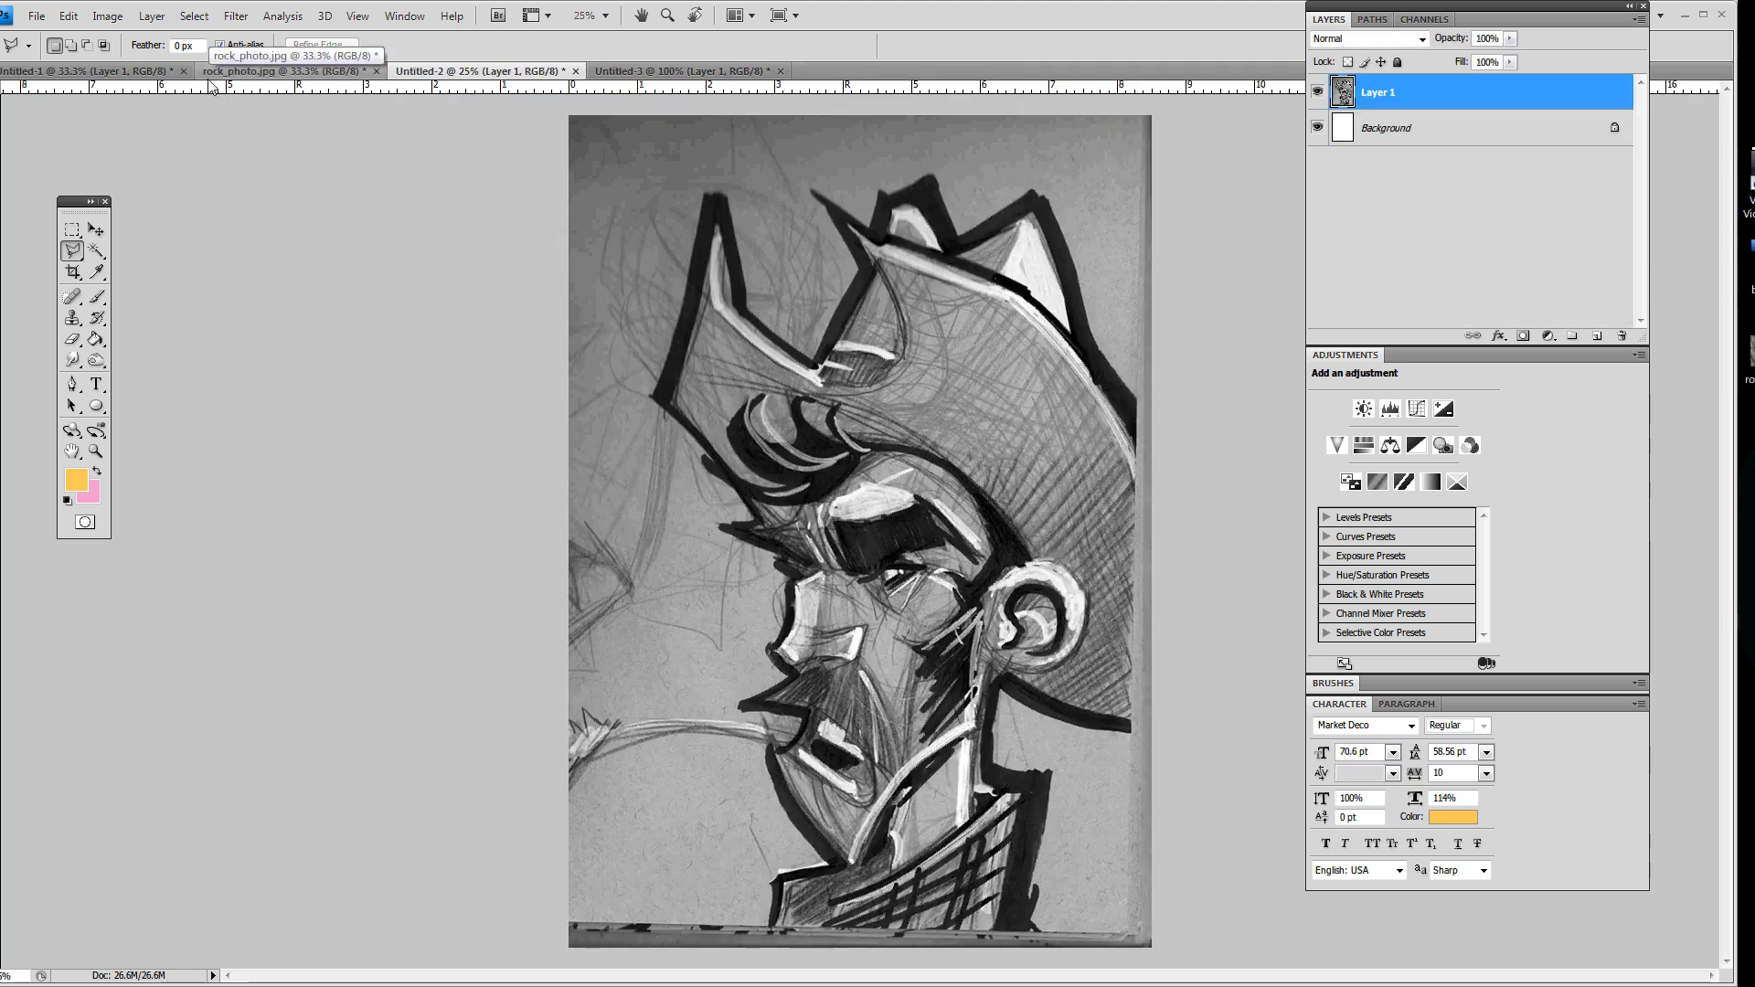
{"action": "left_click", "coordinate": [91, 71]}
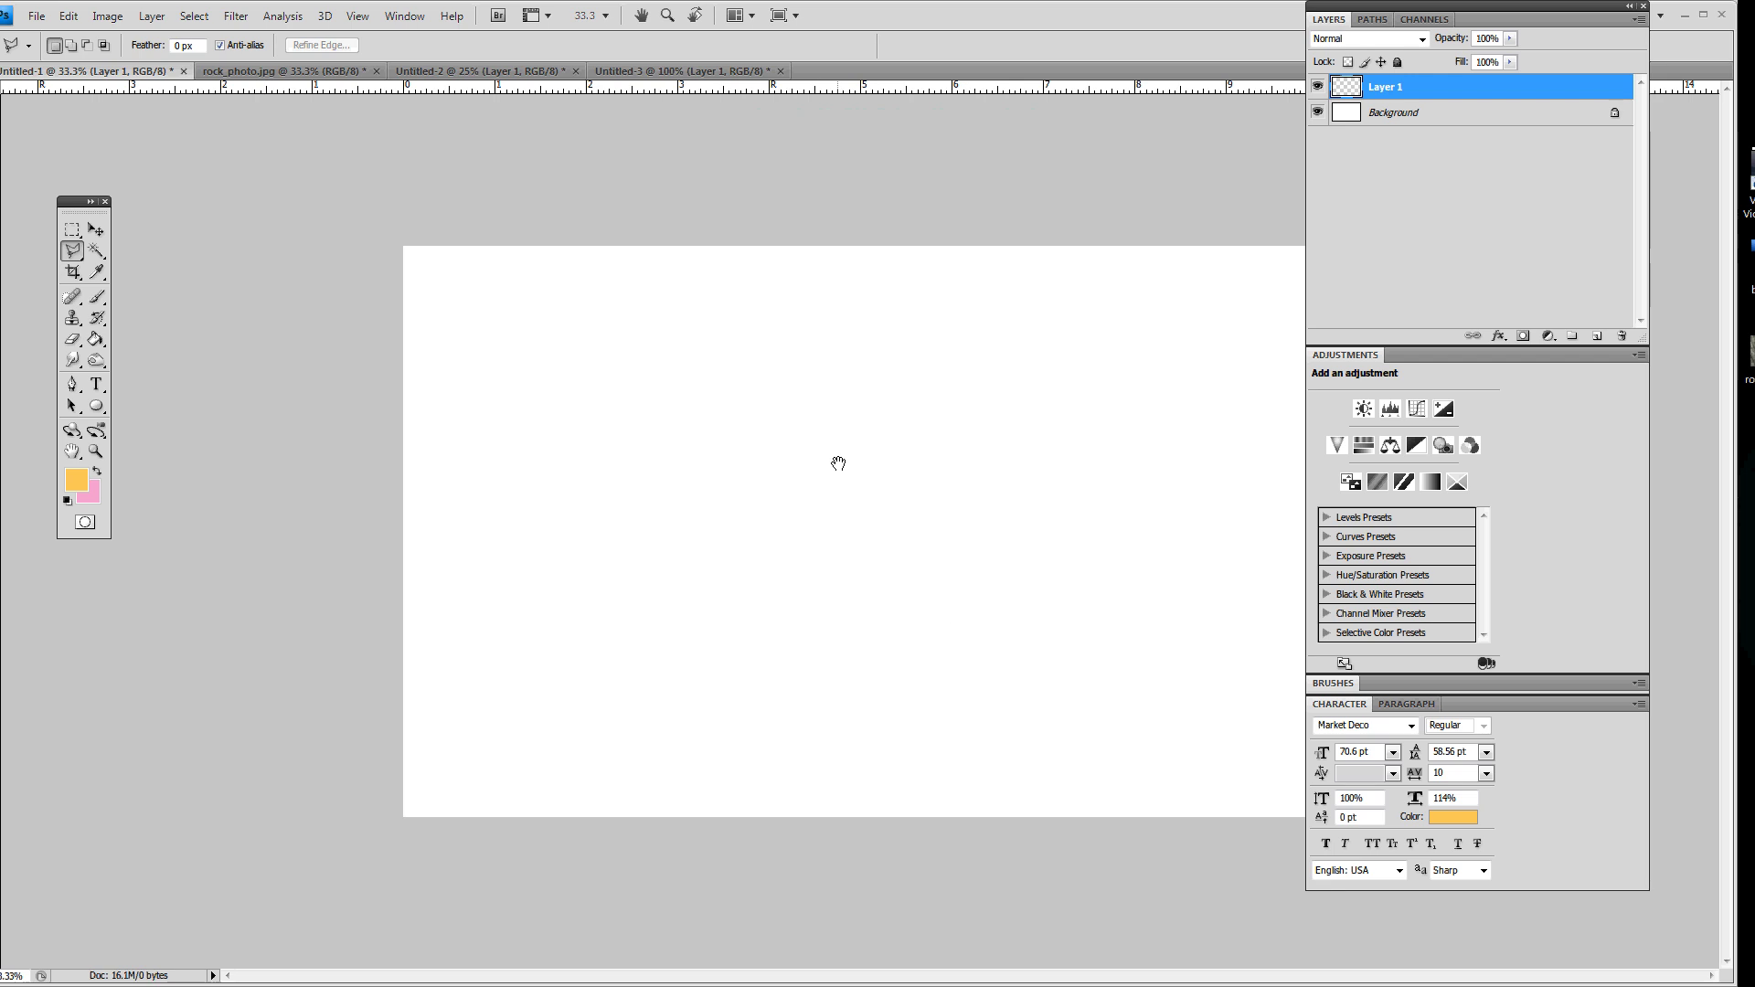
Switch to full-screen view and check the Image Size resolution of 300 pixels/inch.
{"action": "key", "text": "f"}
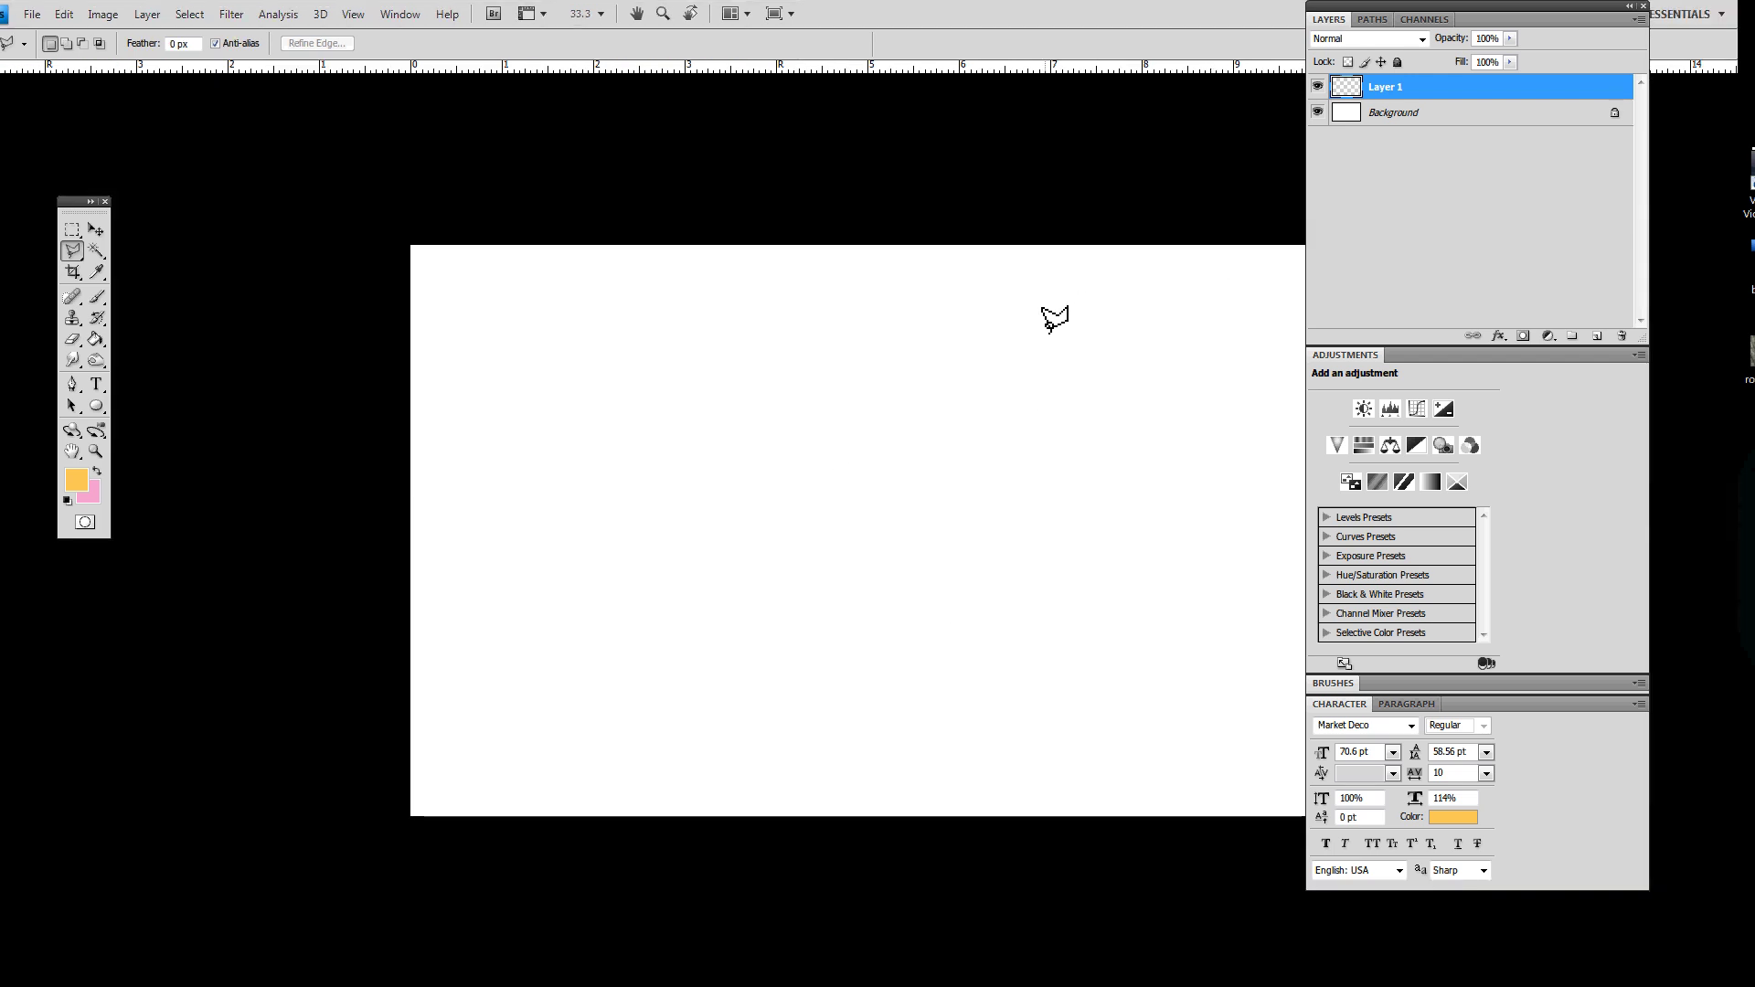
{"action": "left_click_drag", "start_coordinate": [1051, 313], "coordinate": [914, 323]}
{"action": "left_click", "coordinate": [103, 13]}
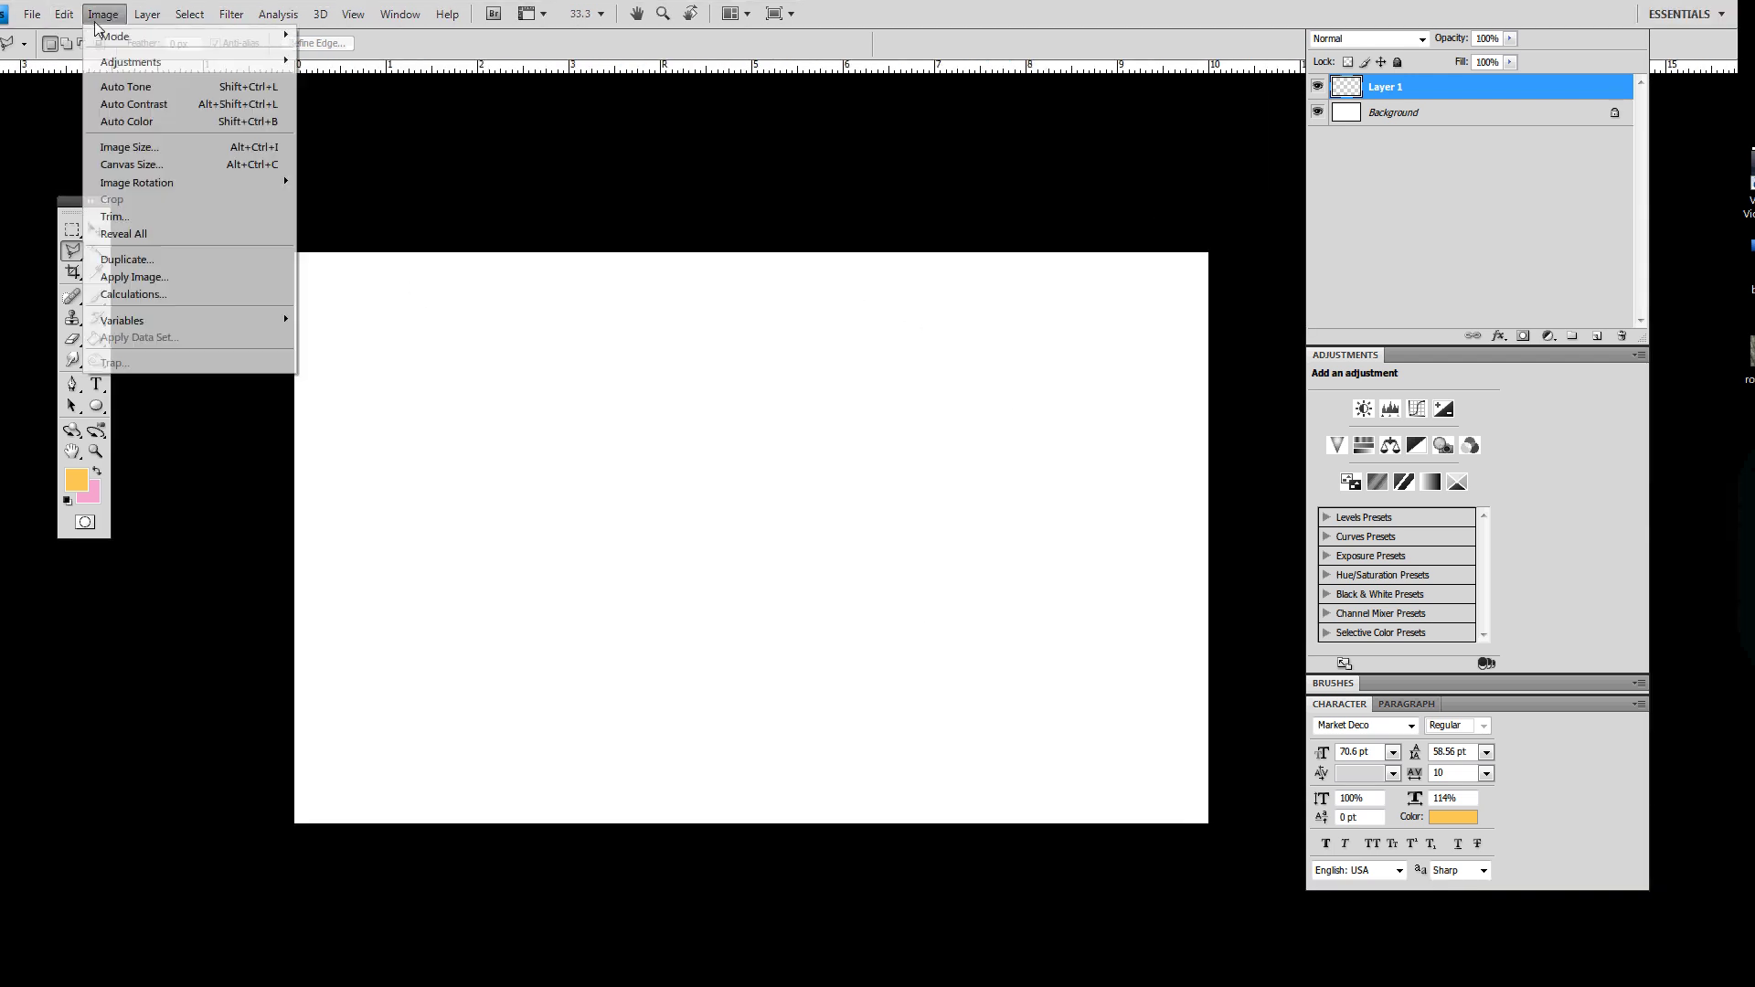
{"action": "mouse_move", "coordinate": [107, 41]}
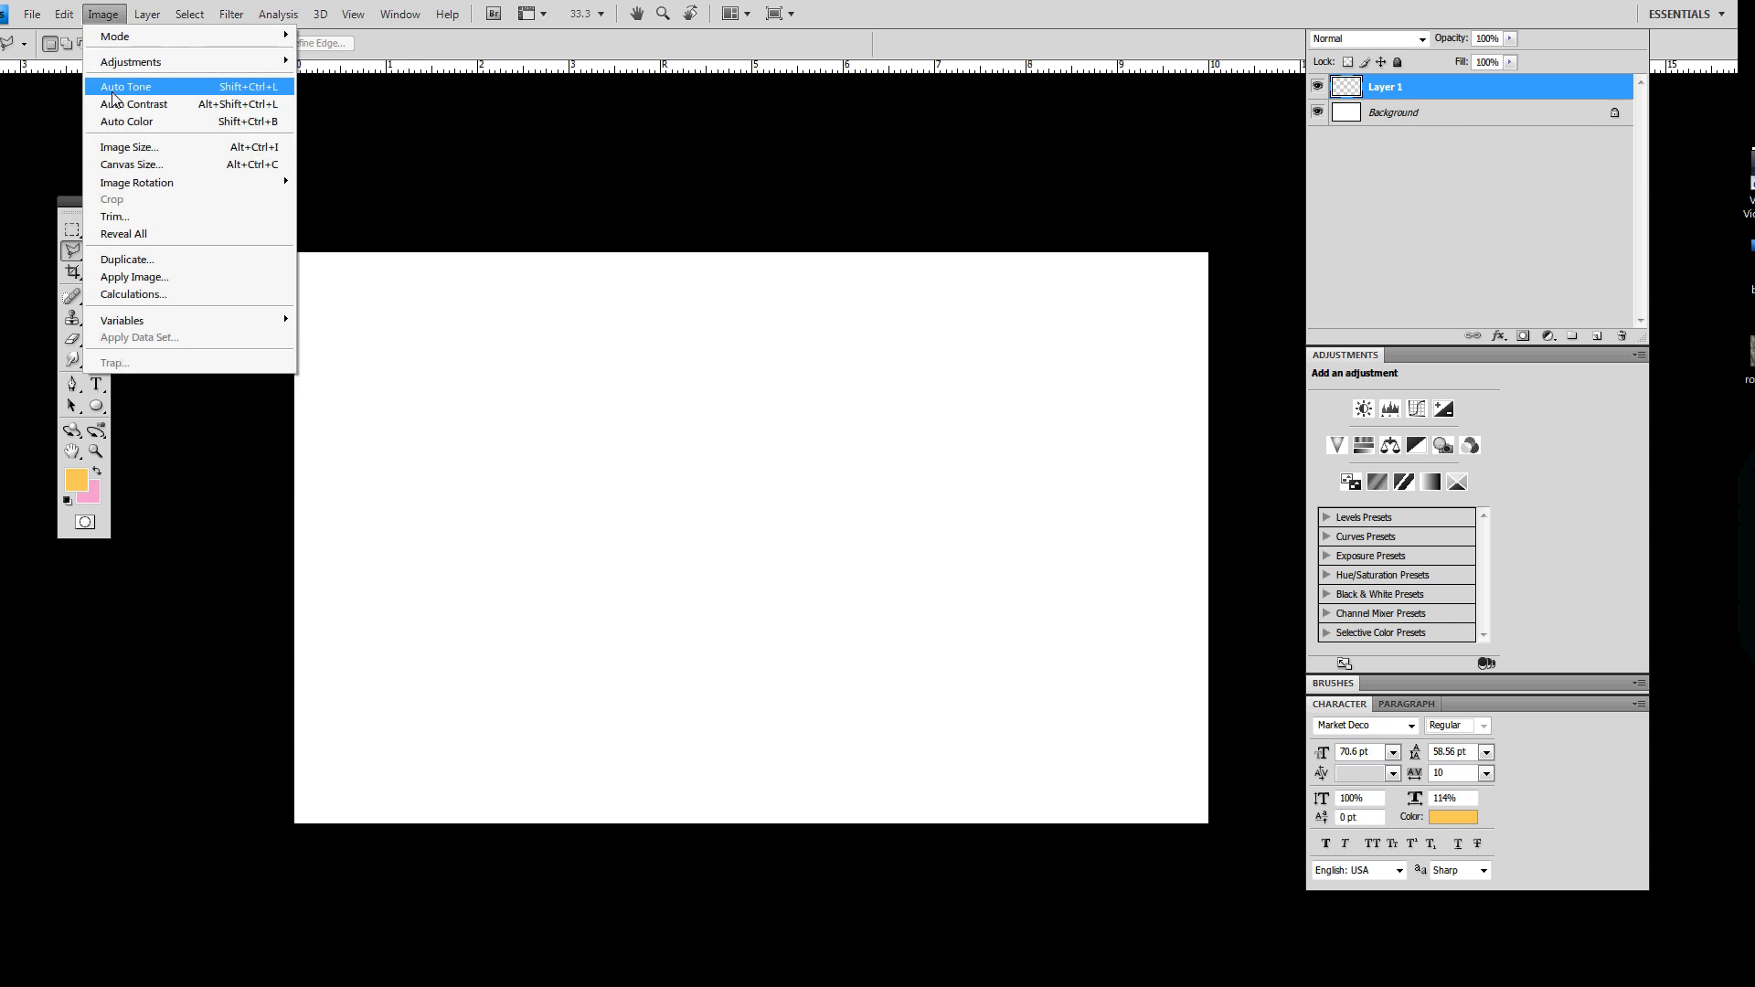
{"action": "left_click", "coordinate": [136, 148]}
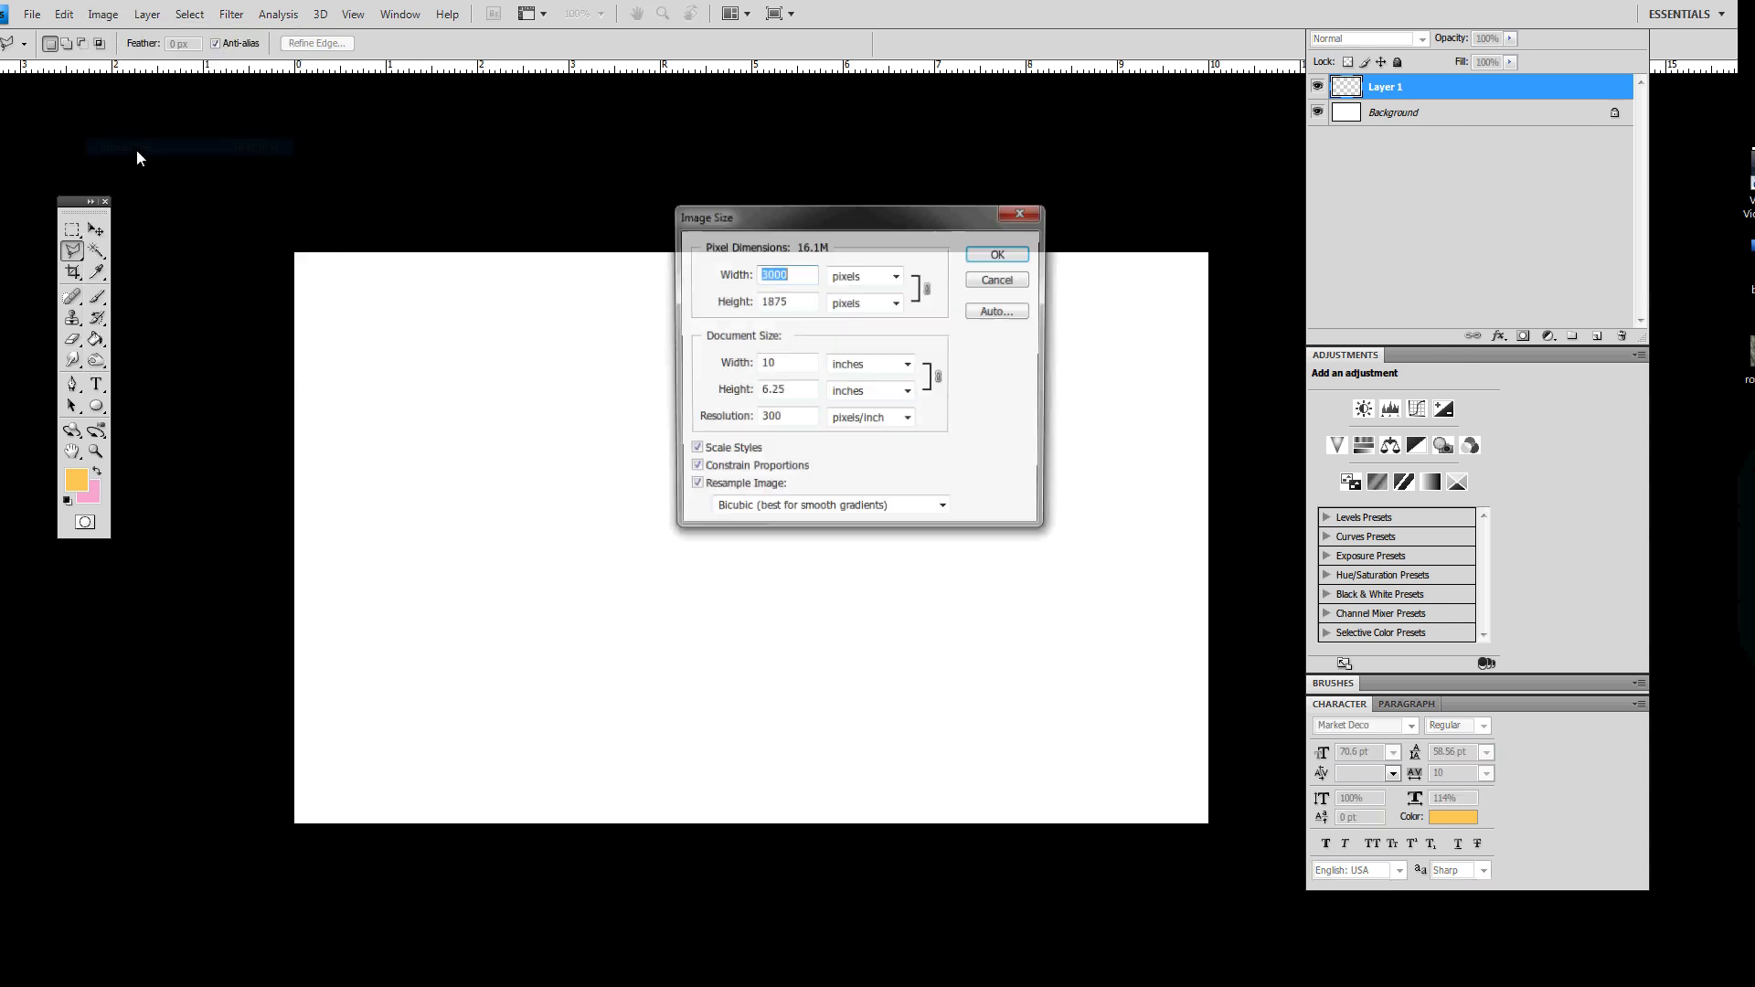
{"action": "double_click", "coordinate": [803, 422]}
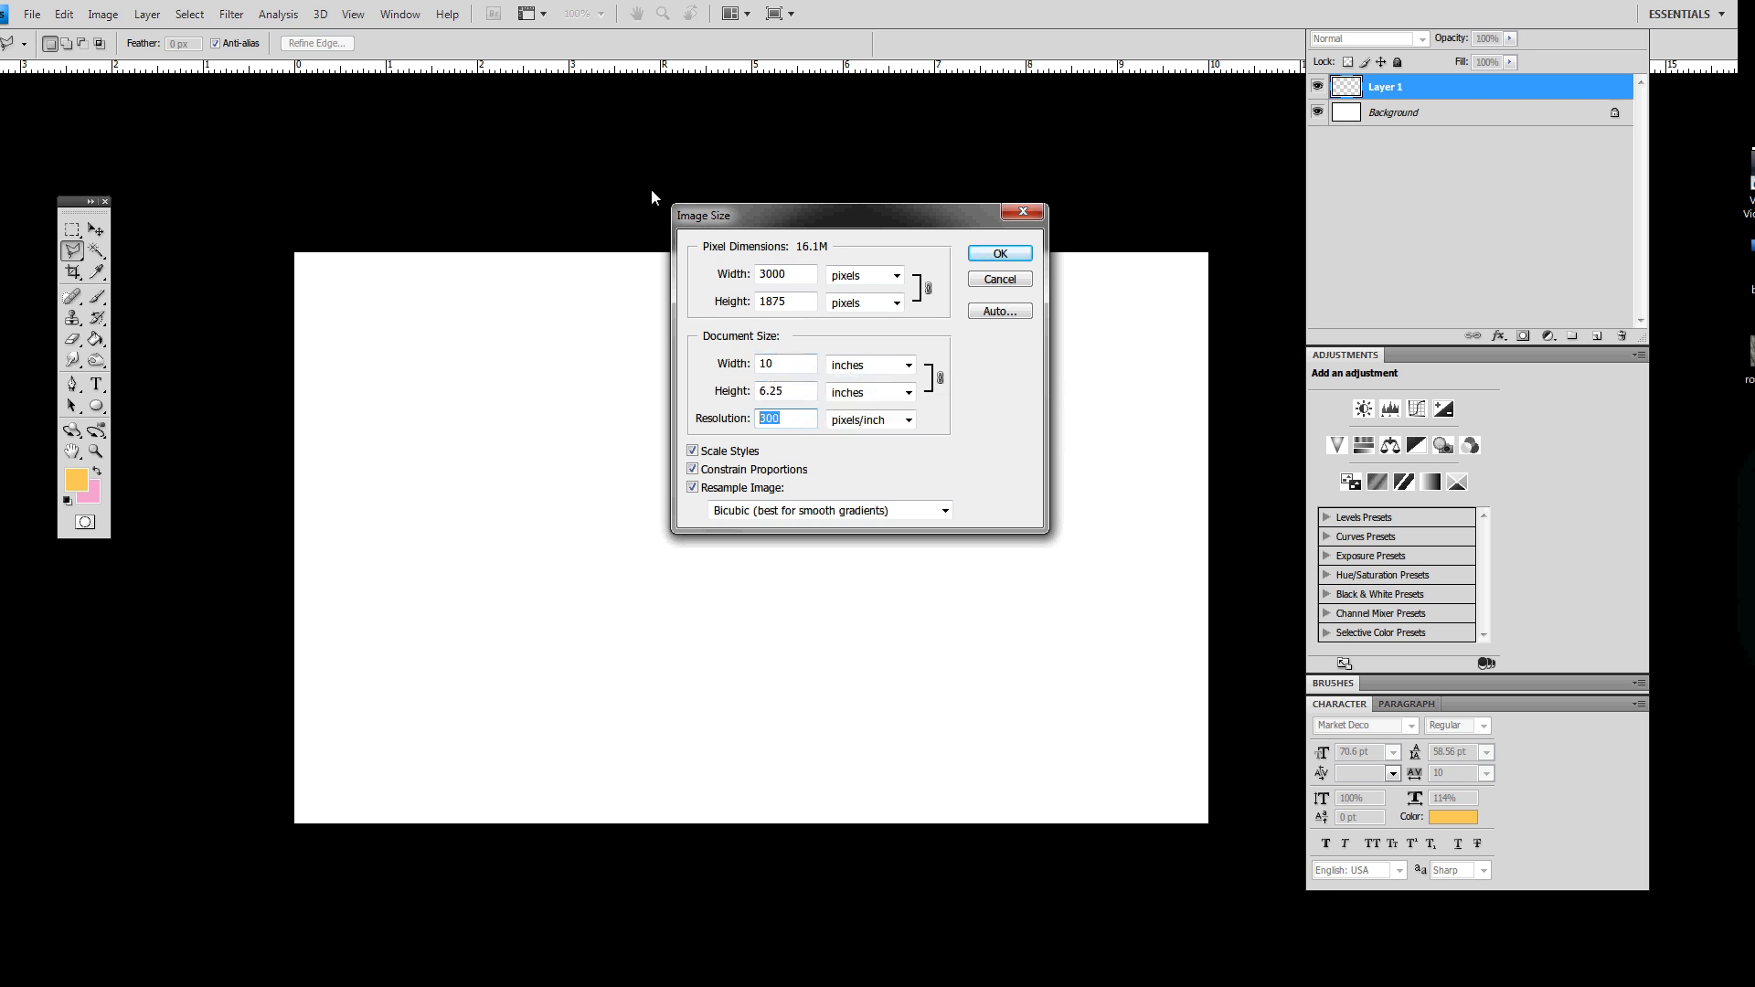
Confirm the image size and add a new empty layer above the Background.
{"action": "left_click", "coordinate": [1001, 254]}
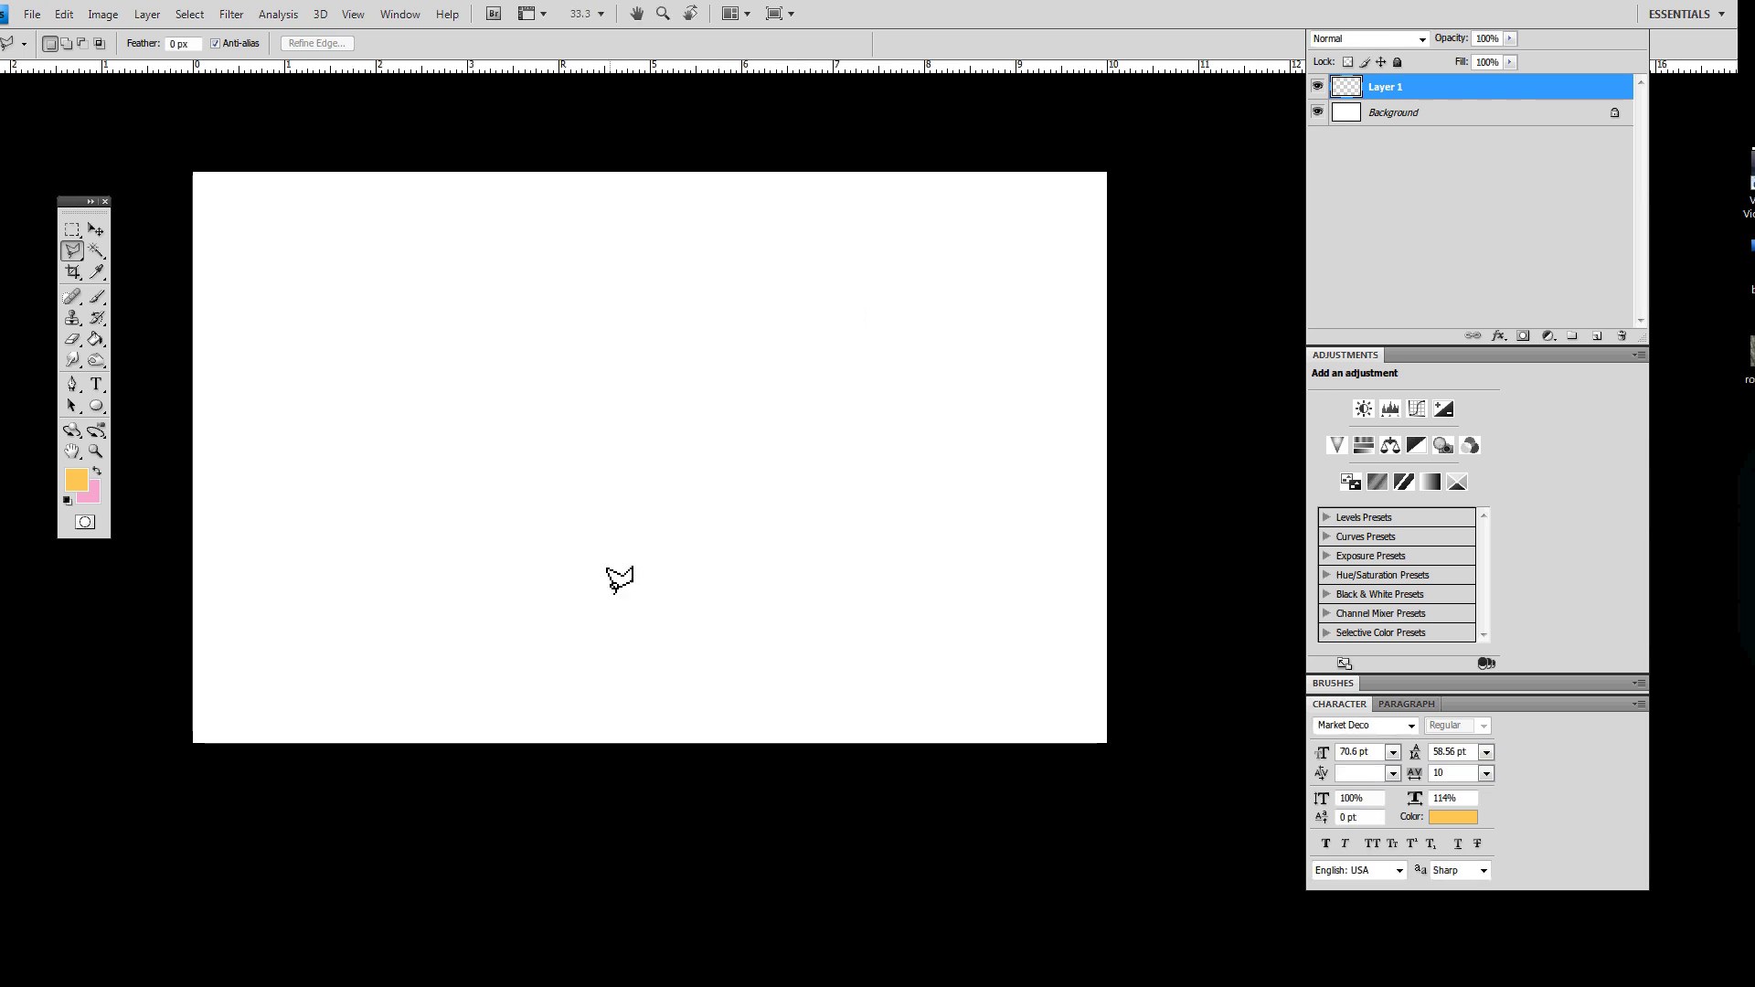
{"action": "left_click", "coordinate": [1319, 112]}
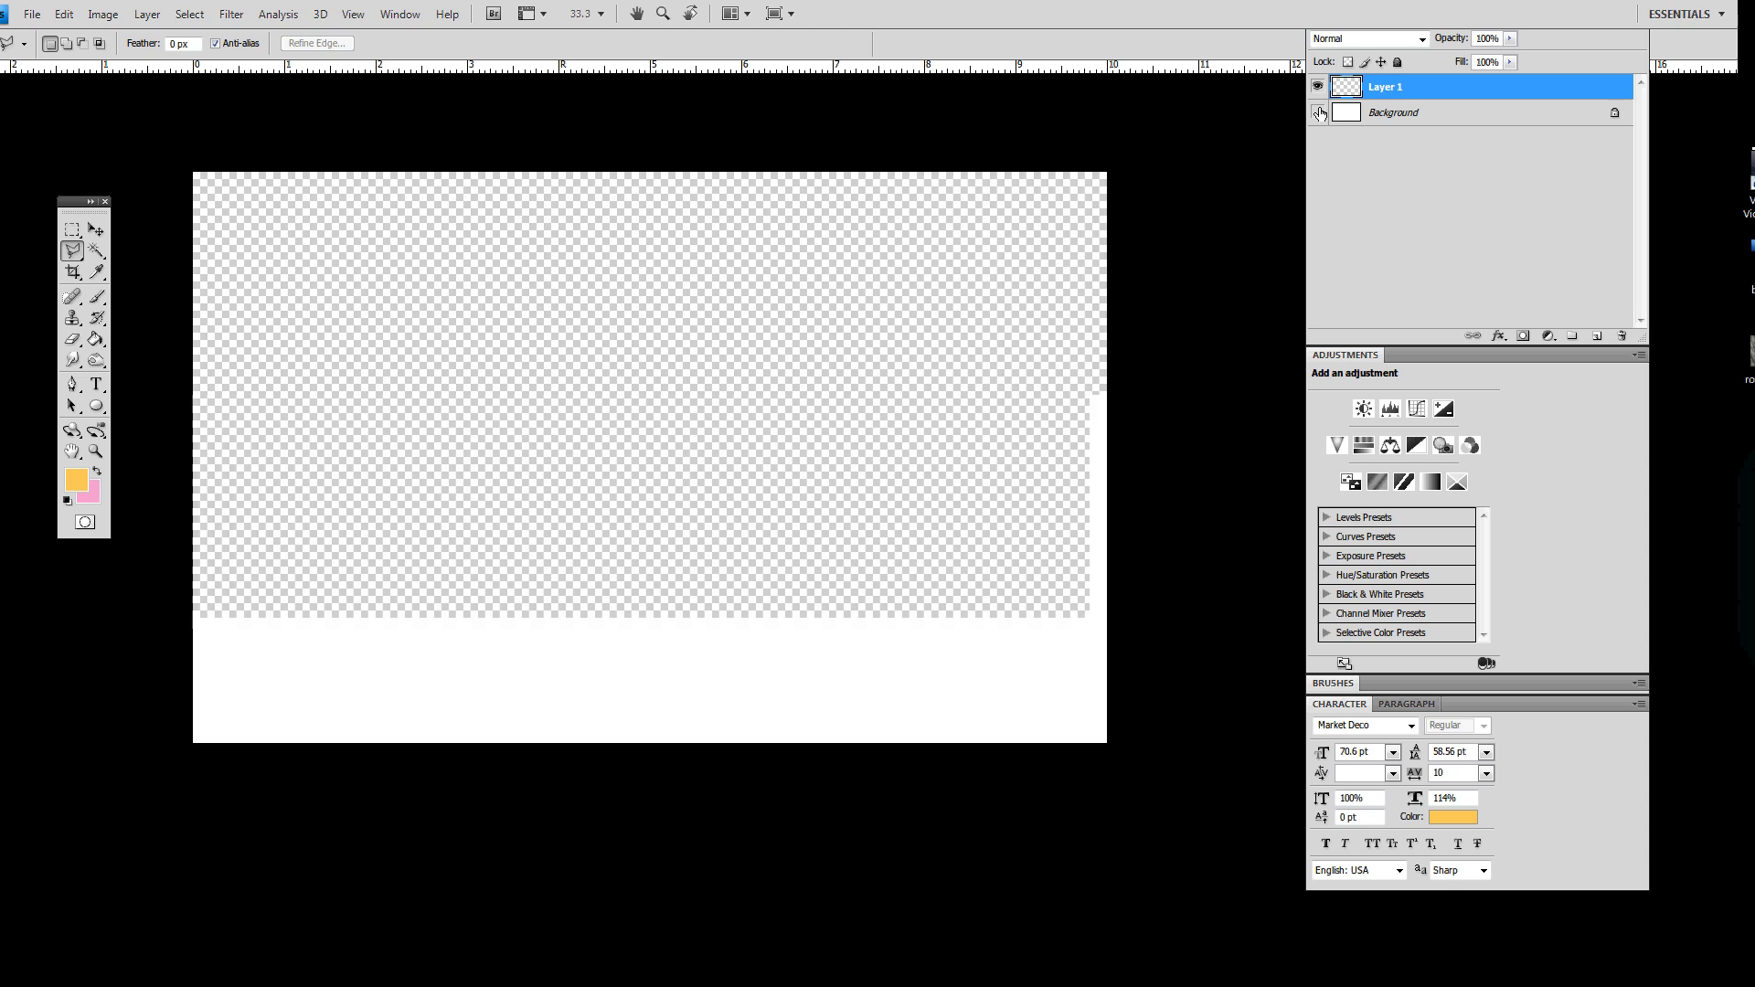
{"action": "left_click", "coordinate": [1319, 112]}
{"action": "left_click", "coordinate": [1413, 112]}
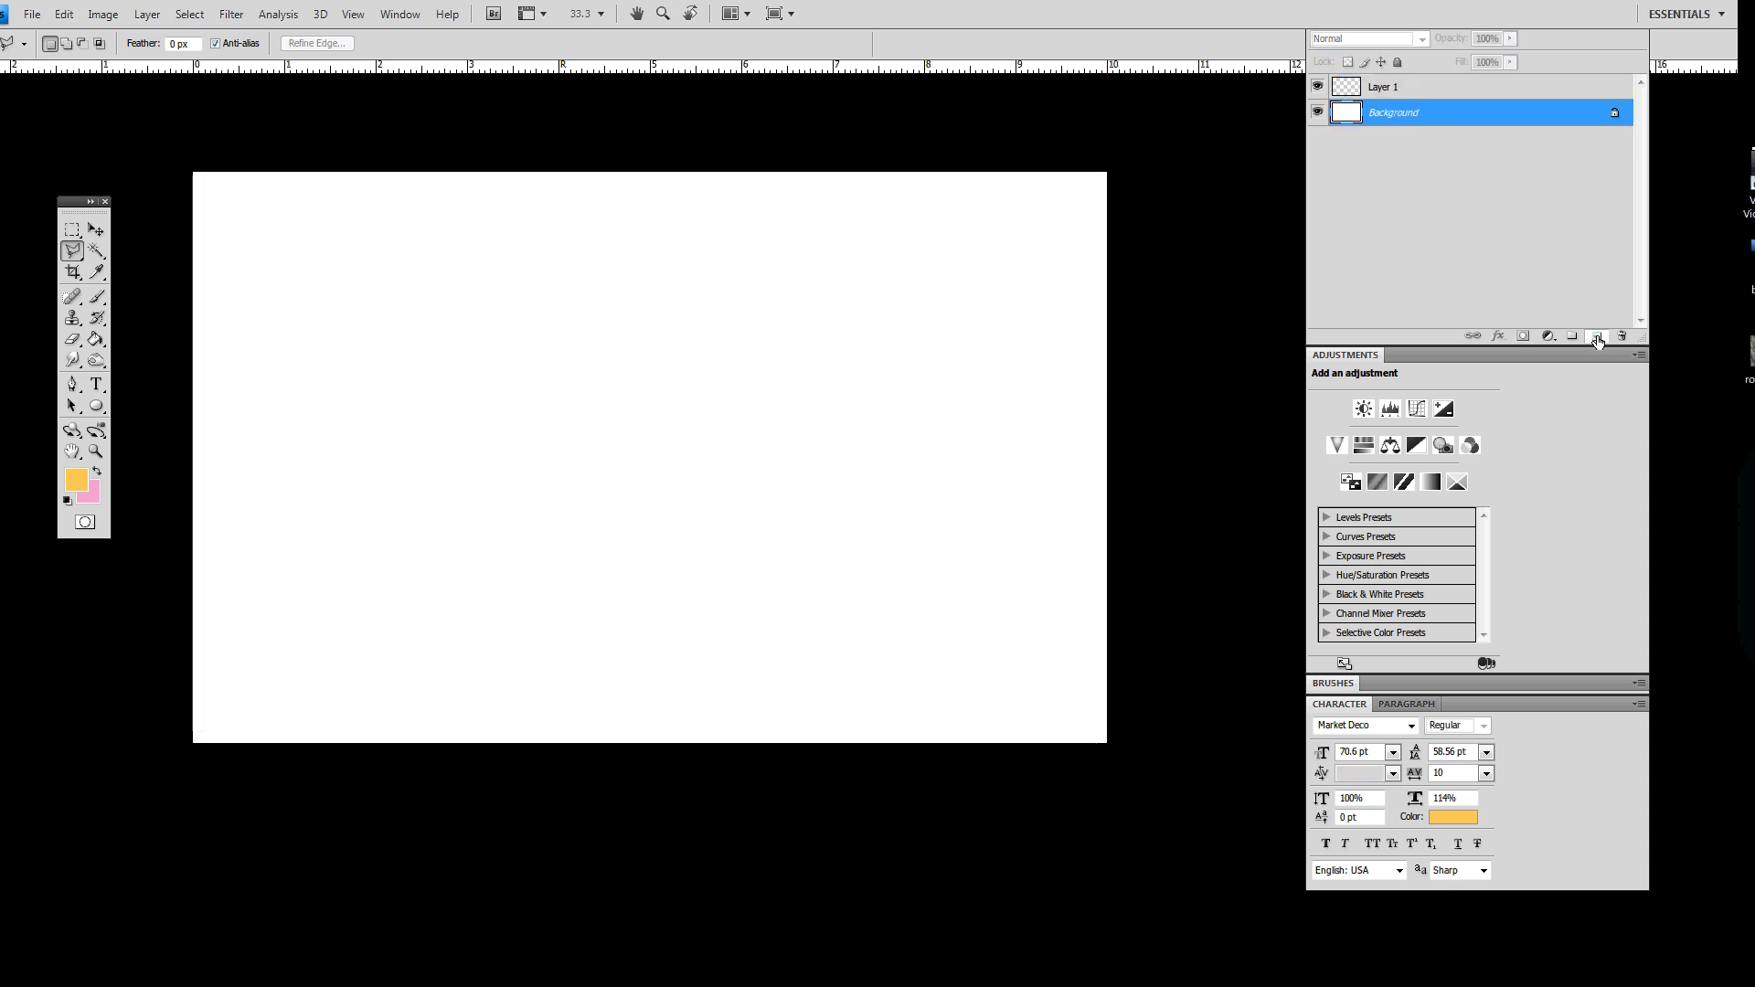
{"action": "left_click", "coordinate": [1597, 335]}
Fill Layer 2 with slate blue-grey 445e61 using the Paint Bucket.
{"action": "key", "text": "g"}
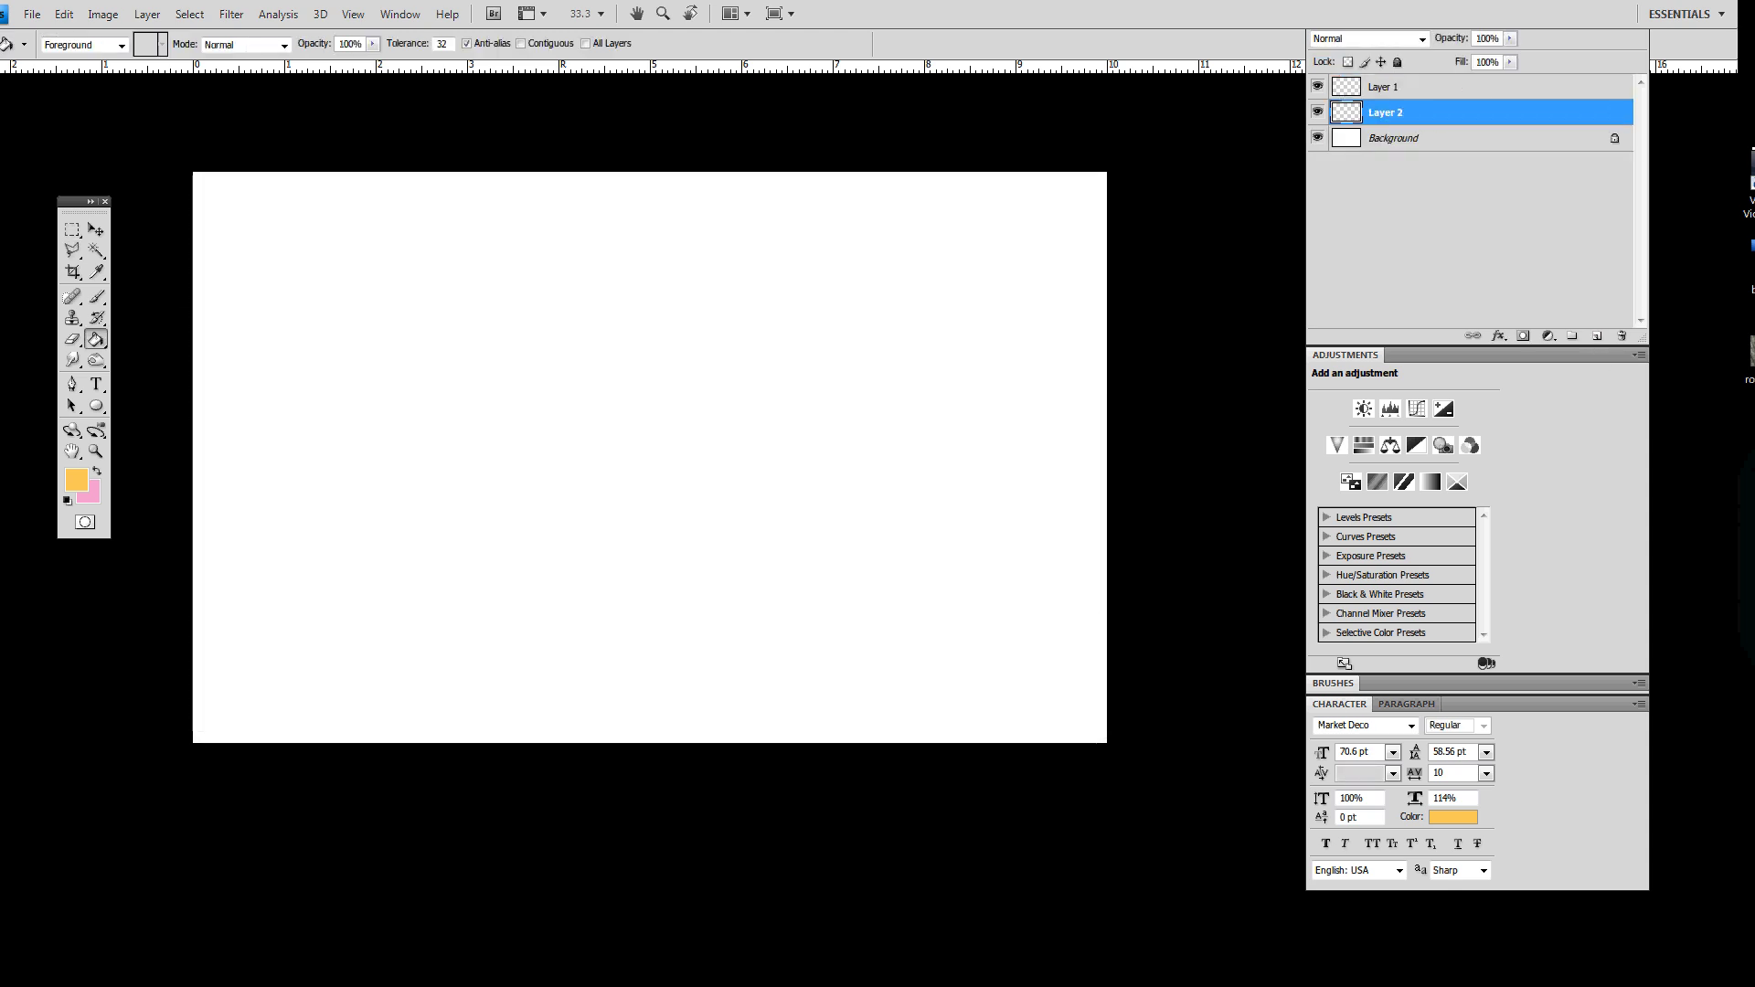
{"action": "left_click", "coordinate": [75, 480]}
{"action": "mouse_move", "coordinate": [320, 702]}
{"action": "left_mouse_down"}
{"action": "mouse_move", "coordinate": [208, 717]}
{"action": "mouse_move", "coordinate": [173, 686]}
{"action": "mouse_move", "coordinate": [167, 730]}
{"action": "mouse_move", "coordinate": [177, 700]}
{"action": "mouse_move", "coordinate": [216, 710]}
{"action": "mouse_move", "coordinate": [216, 737]}
{"action": "mouse_move", "coordinate": [227, 727]}
{"action": "left_mouse_up"}
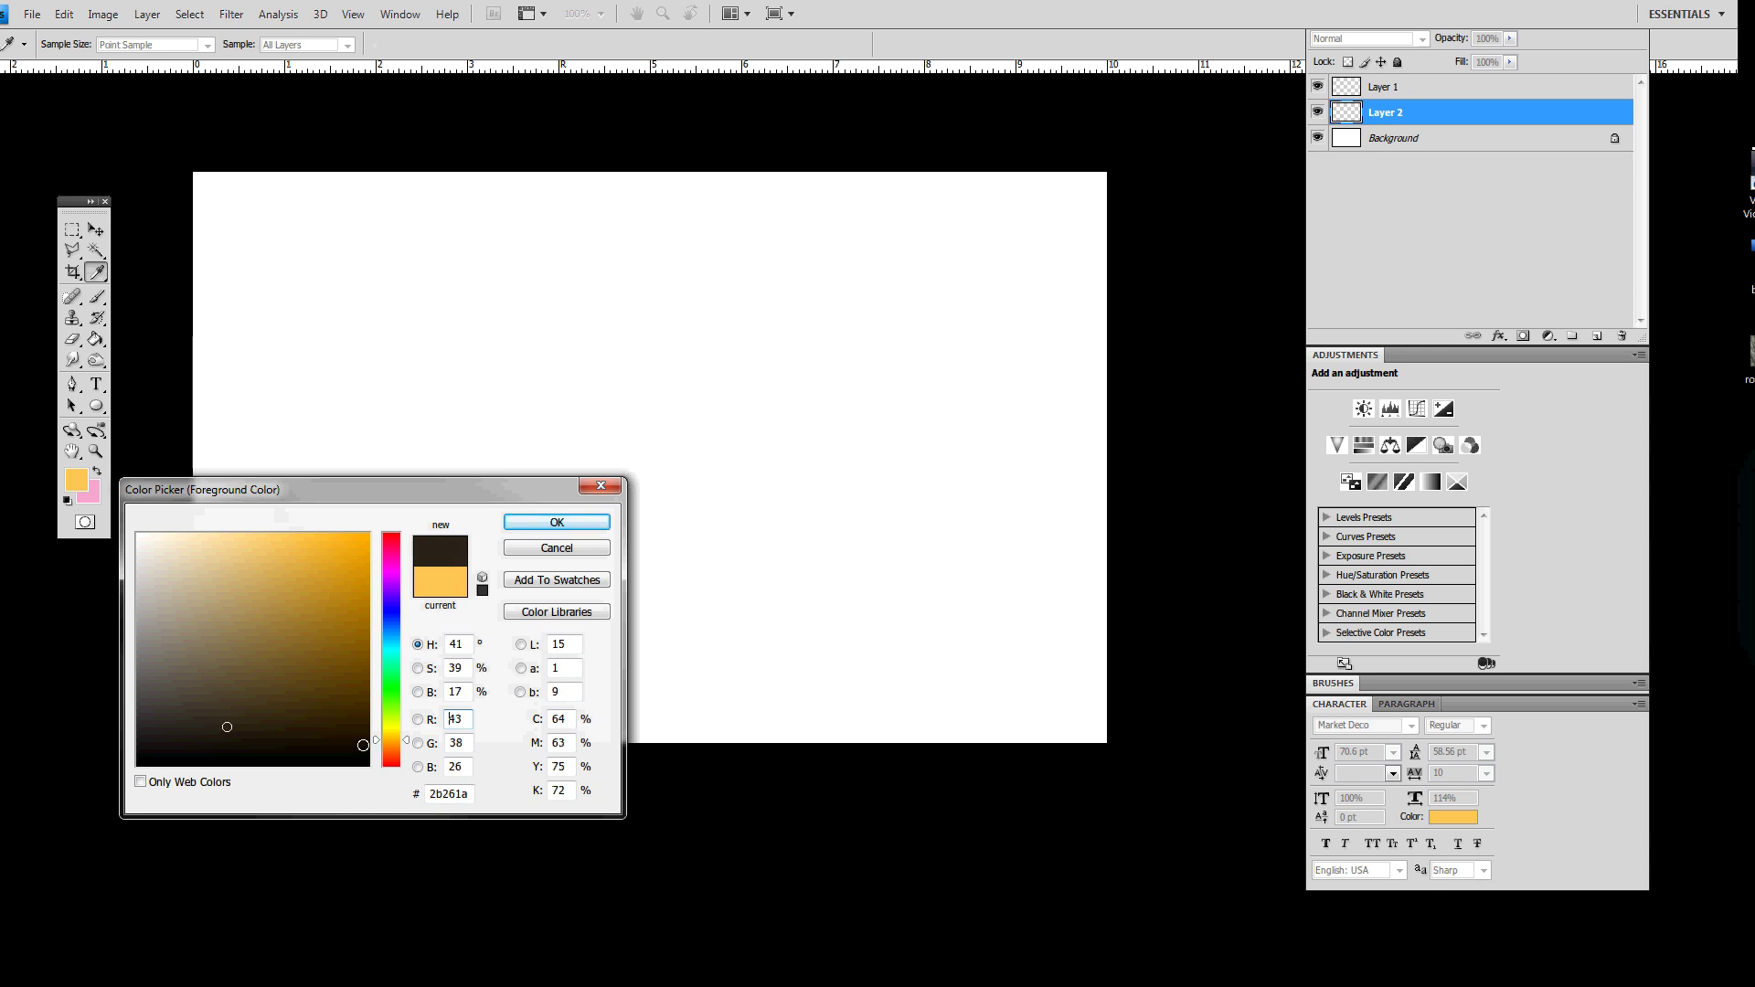
{"action": "left_click_drag", "start_coordinate": [392, 750], "coordinate": [384, 651]}
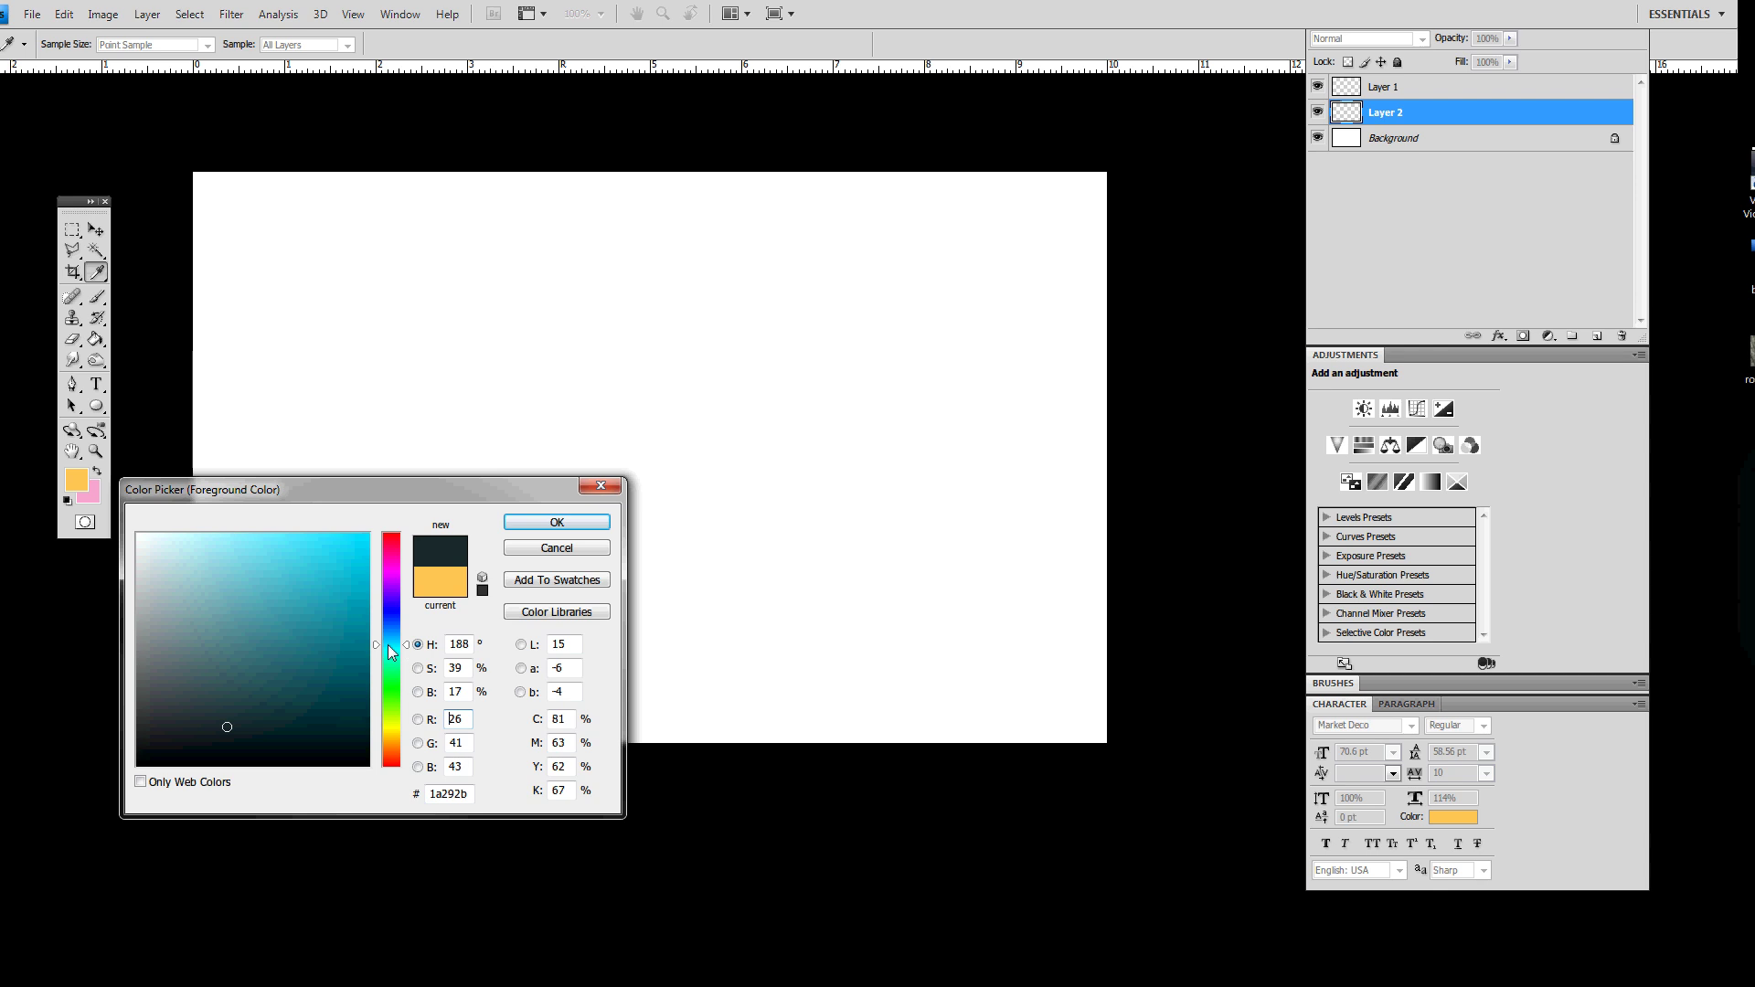
{"action": "left_click_drag", "start_coordinate": [223, 722], "coordinate": [205, 678]}
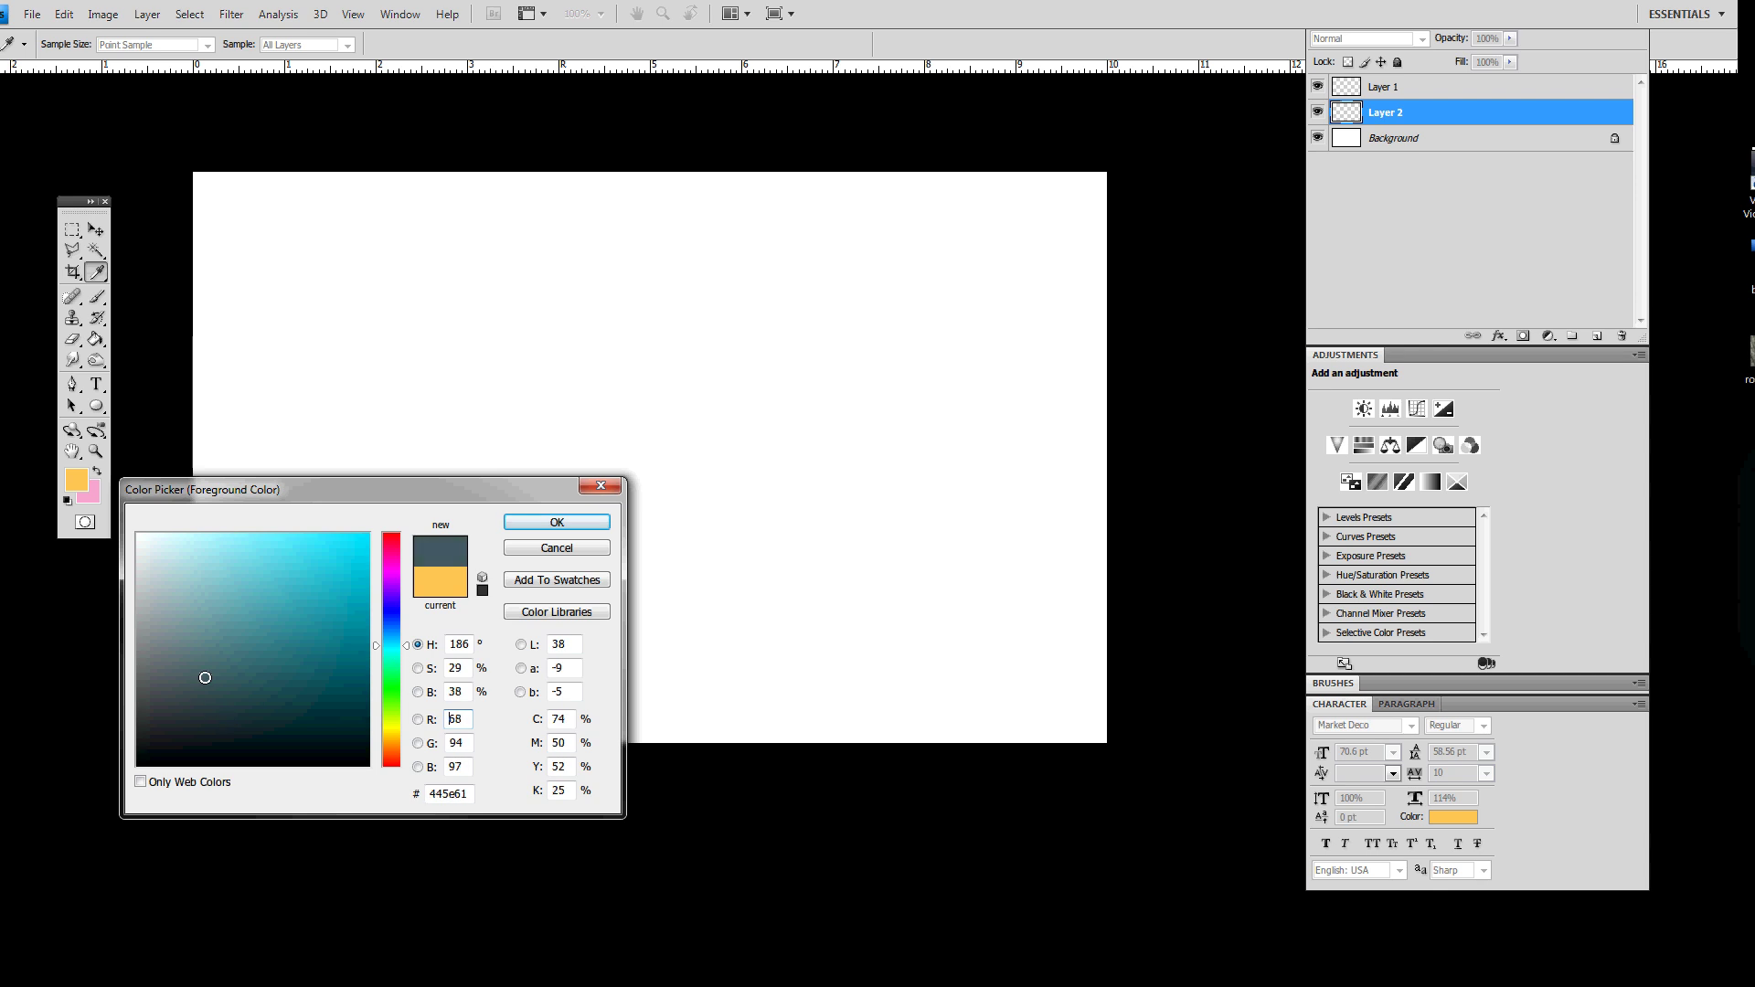
{"action": "left_click", "coordinate": [557, 522]}
{"action": "key", "text": "g"}
{"action": "left_click", "coordinate": [626, 471]}
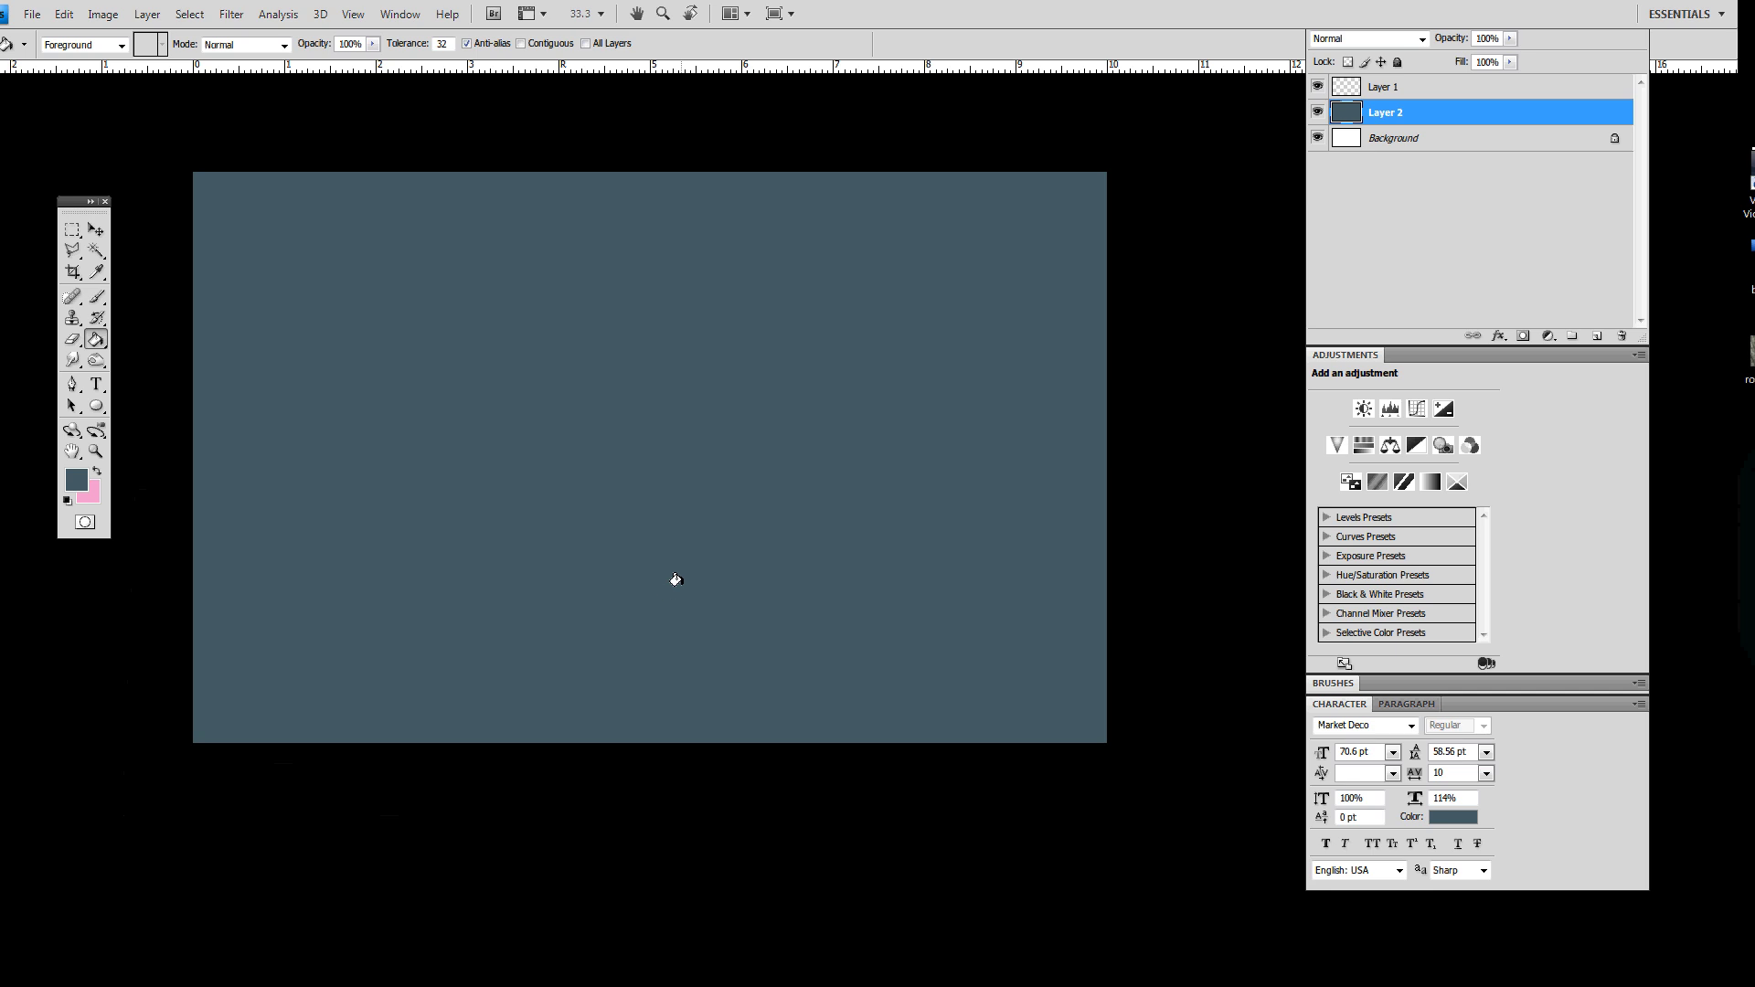
{"action": "left_click_drag", "start_coordinate": [747, 533], "coordinate": [821, 552]}
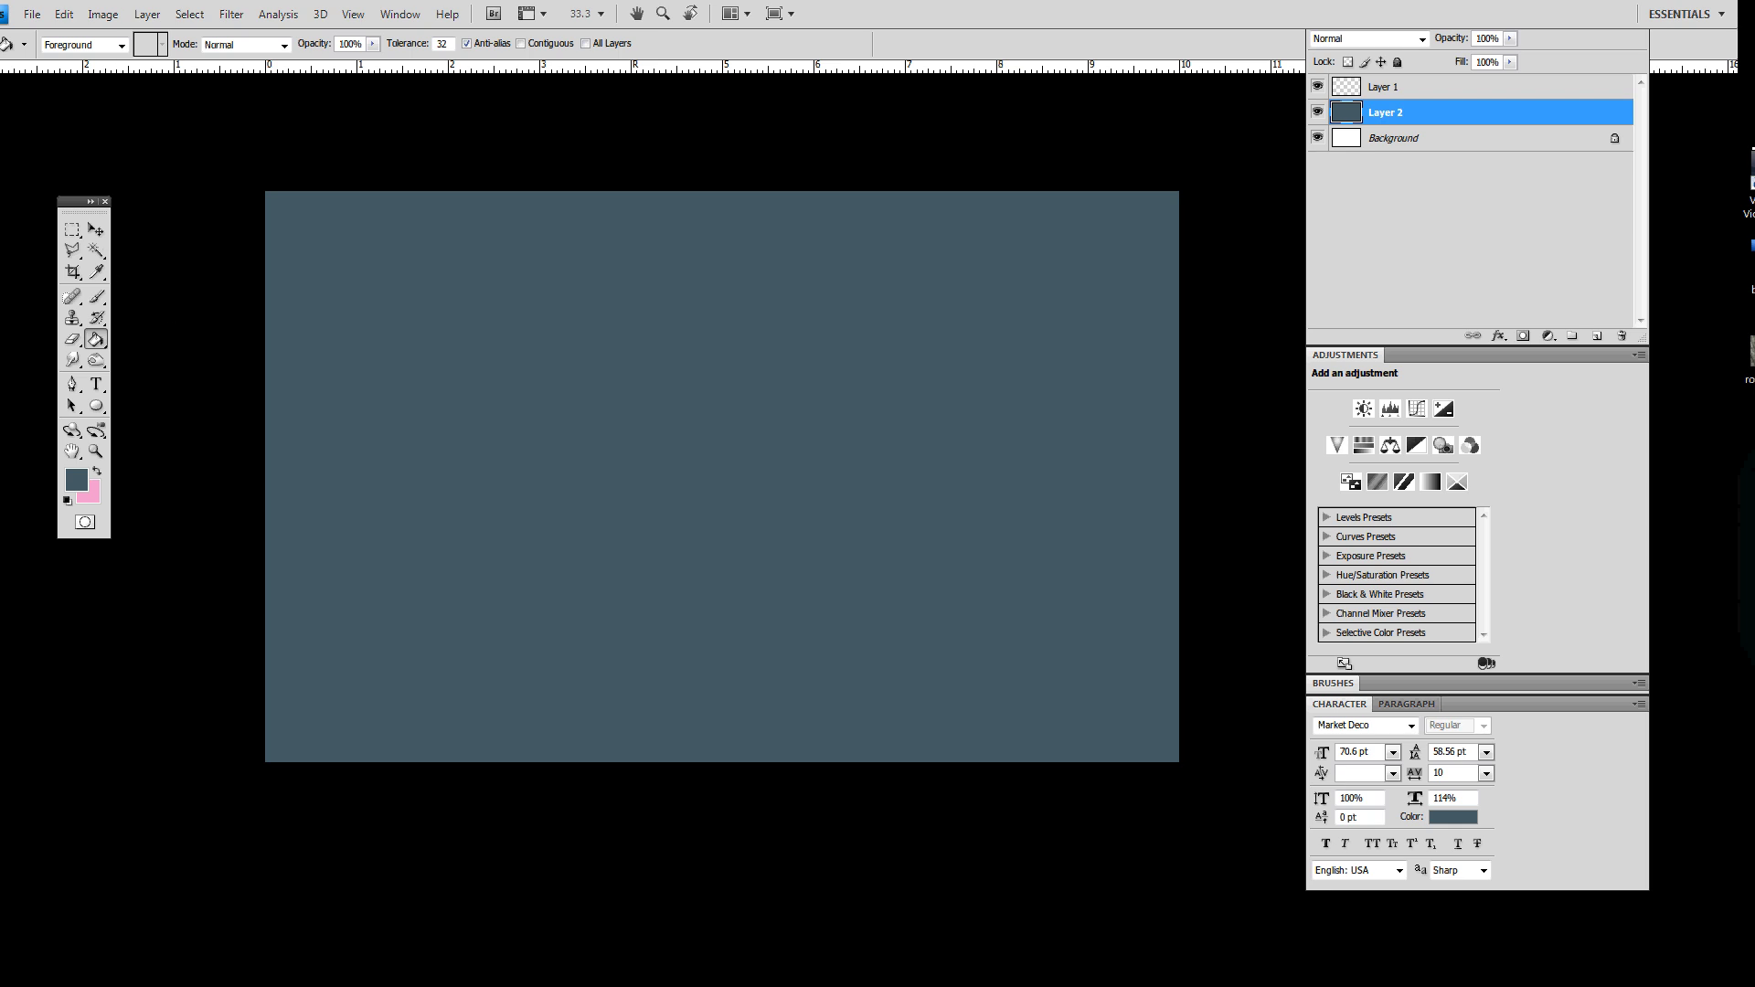
Try a rectangular marquee selection on the upper canvas.
{"action": "left_click", "coordinate": [77, 236]}
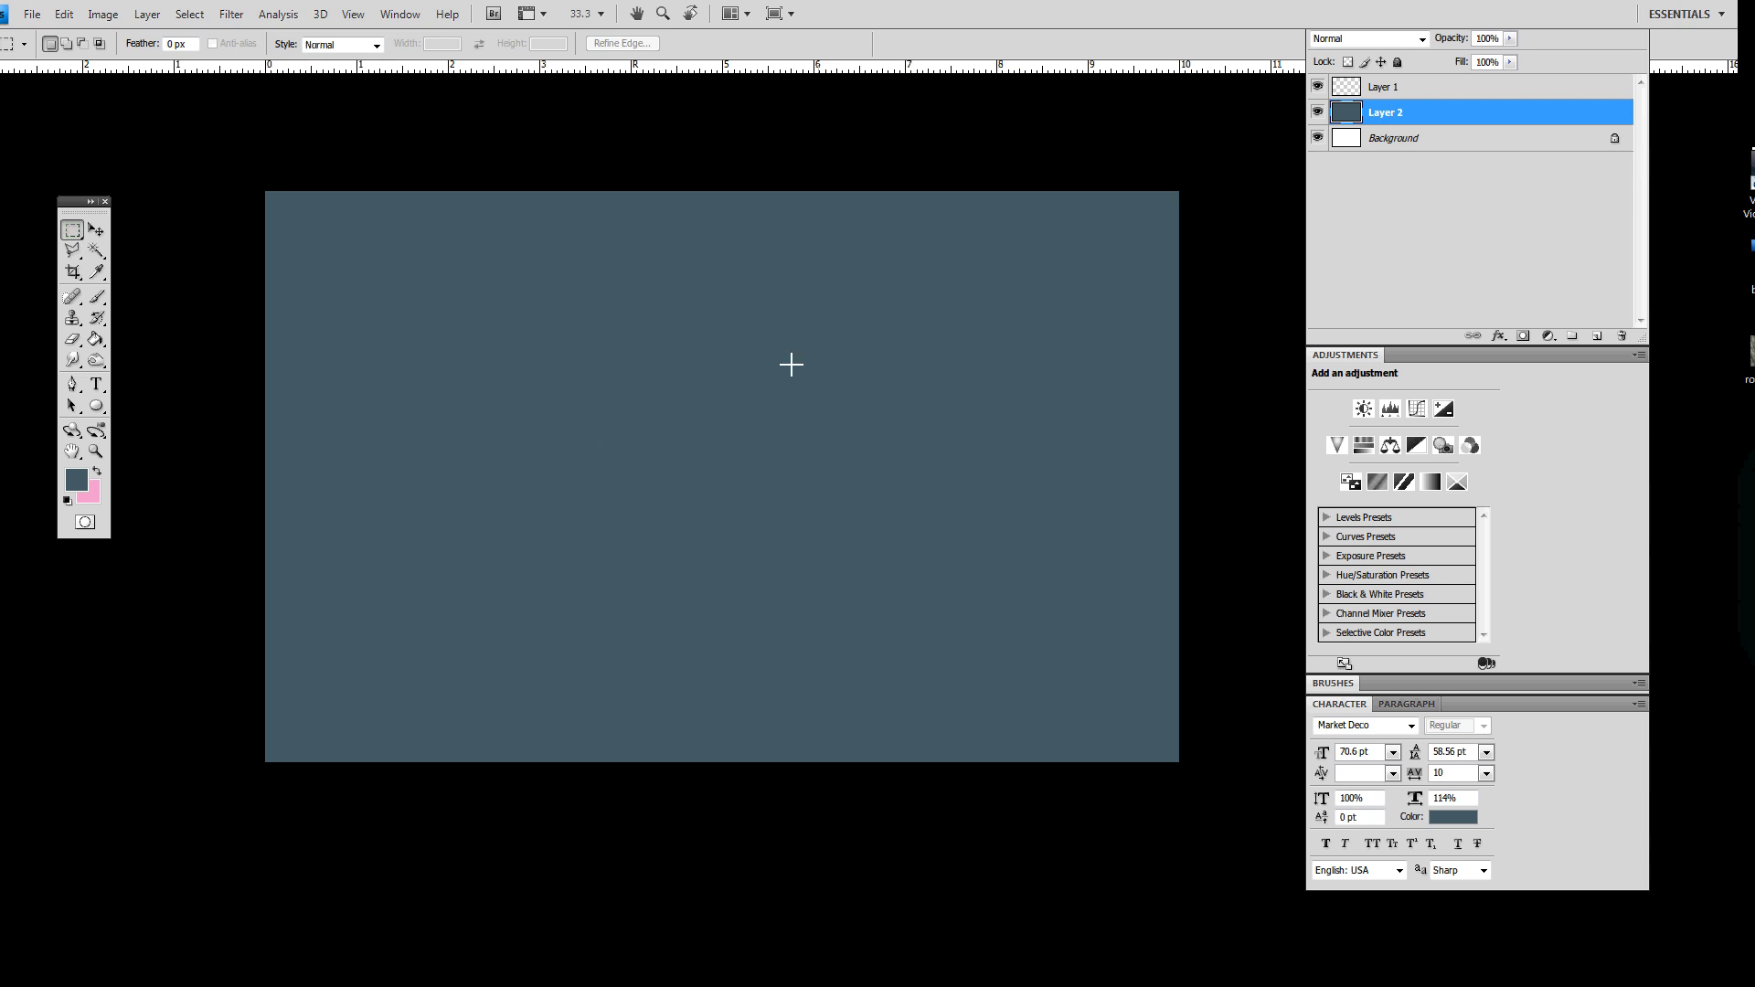
{"action": "left_click", "coordinate": [96, 230]}
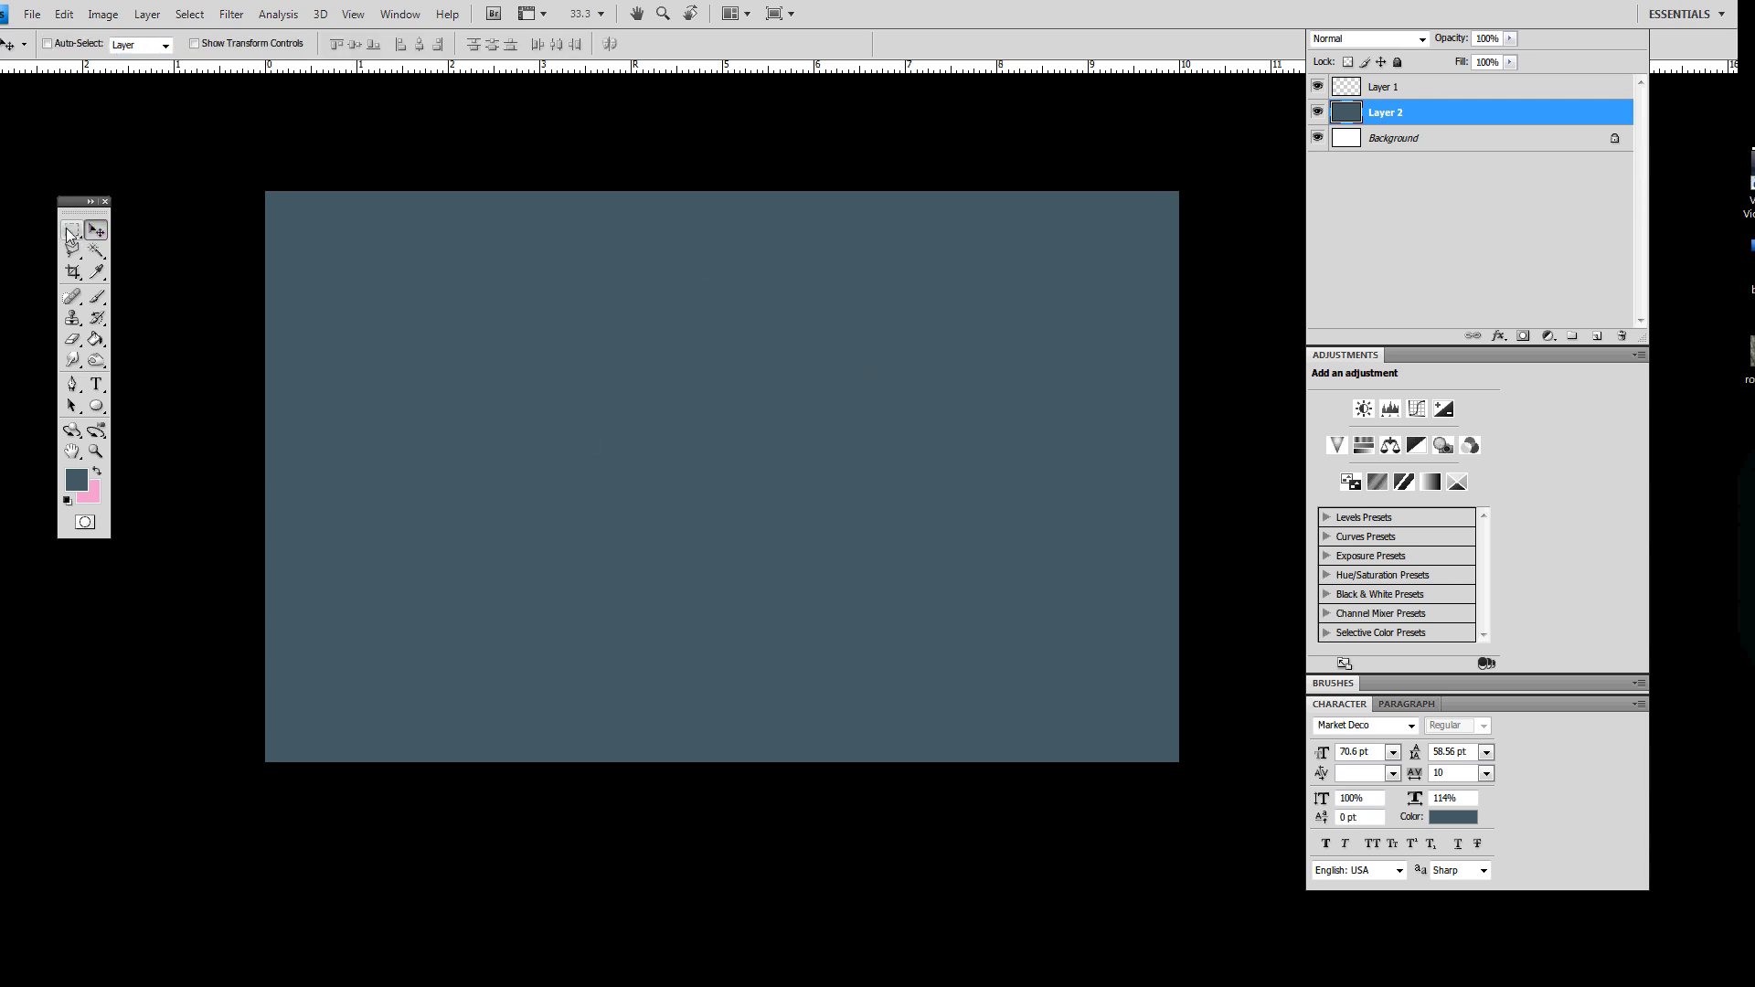
{"action": "left_click", "coordinate": [72, 229]}
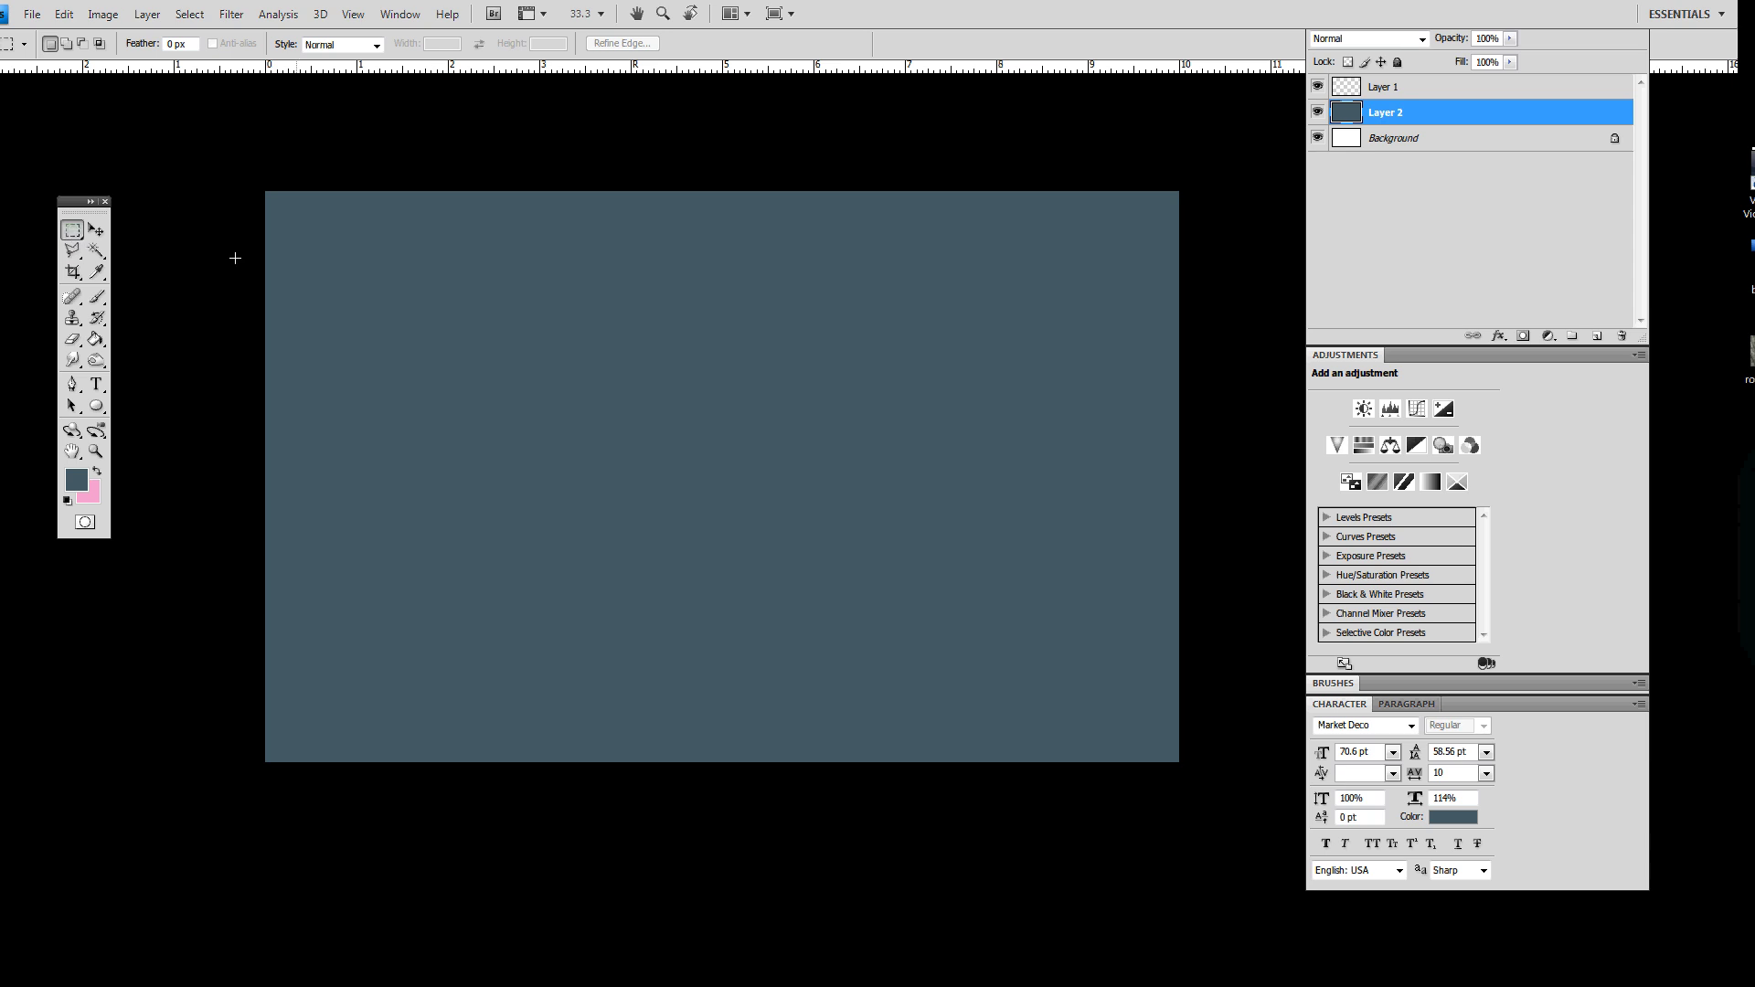
{"action": "left_click_drag", "start_coordinate": [806, 496], "coordinate": [896, 512]}
{"action": "key", "text": "i"}
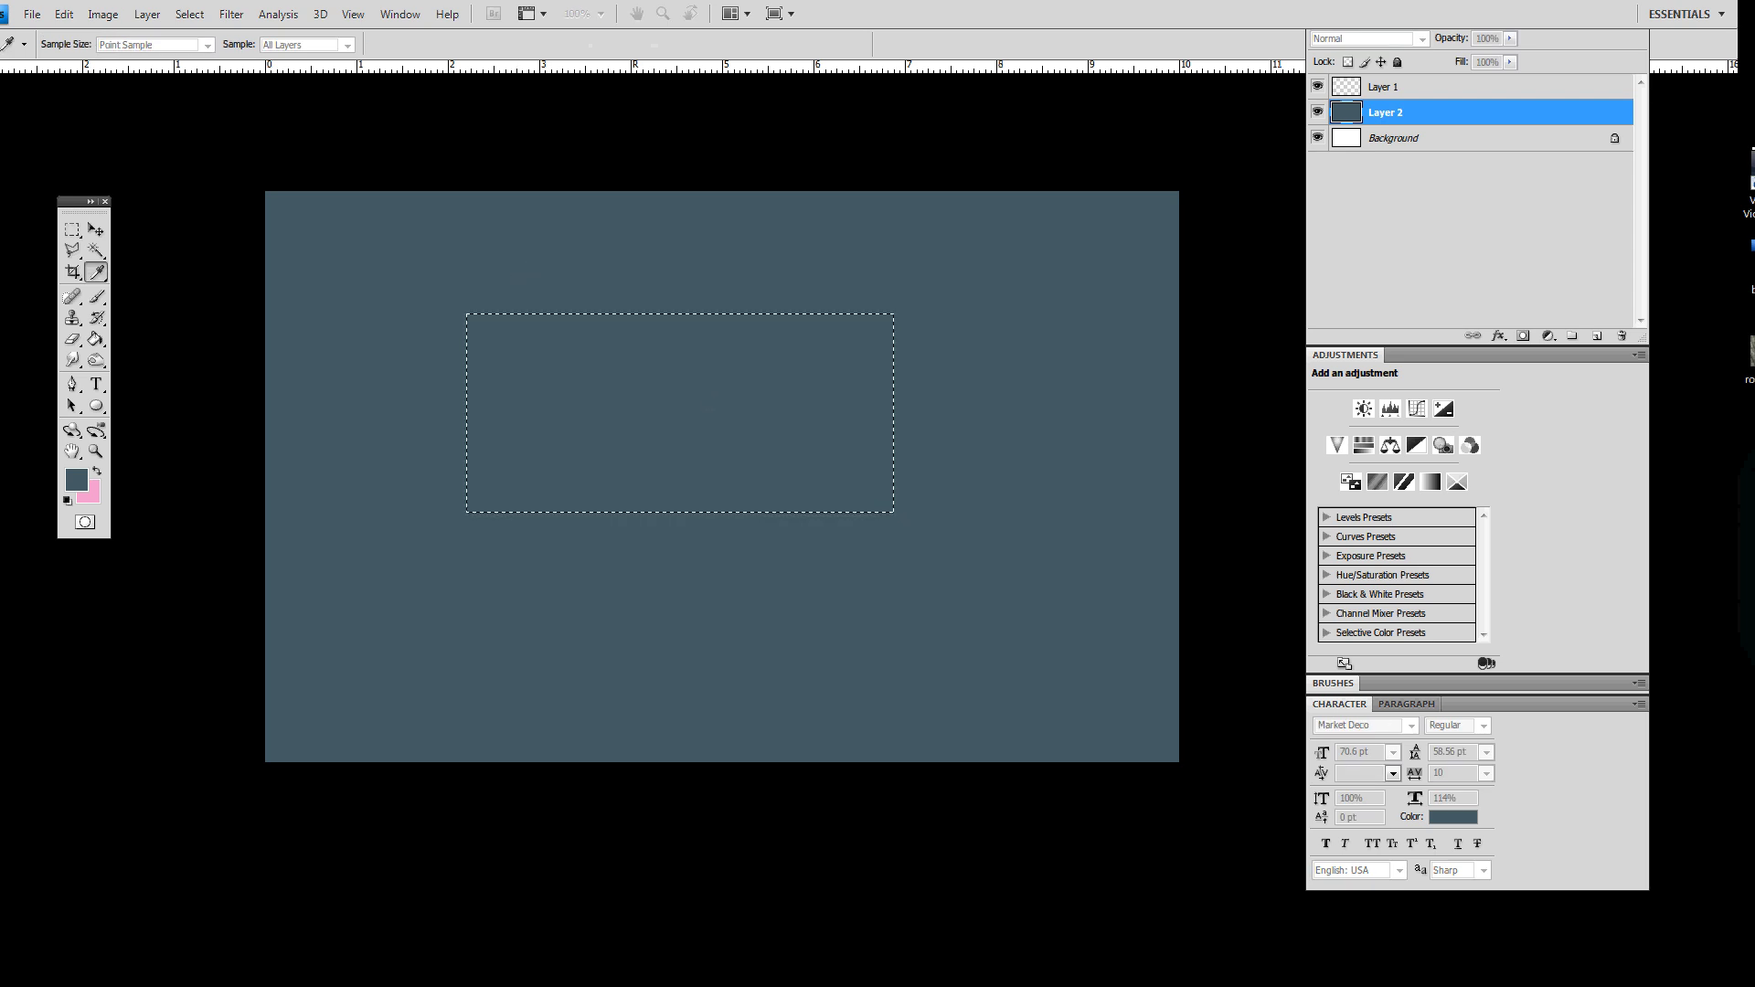
Draw several trial elliptical marquee selections and clear each one.
{"action": "key", "text": "m"}
{"action": "key", "text": "shift+m"}
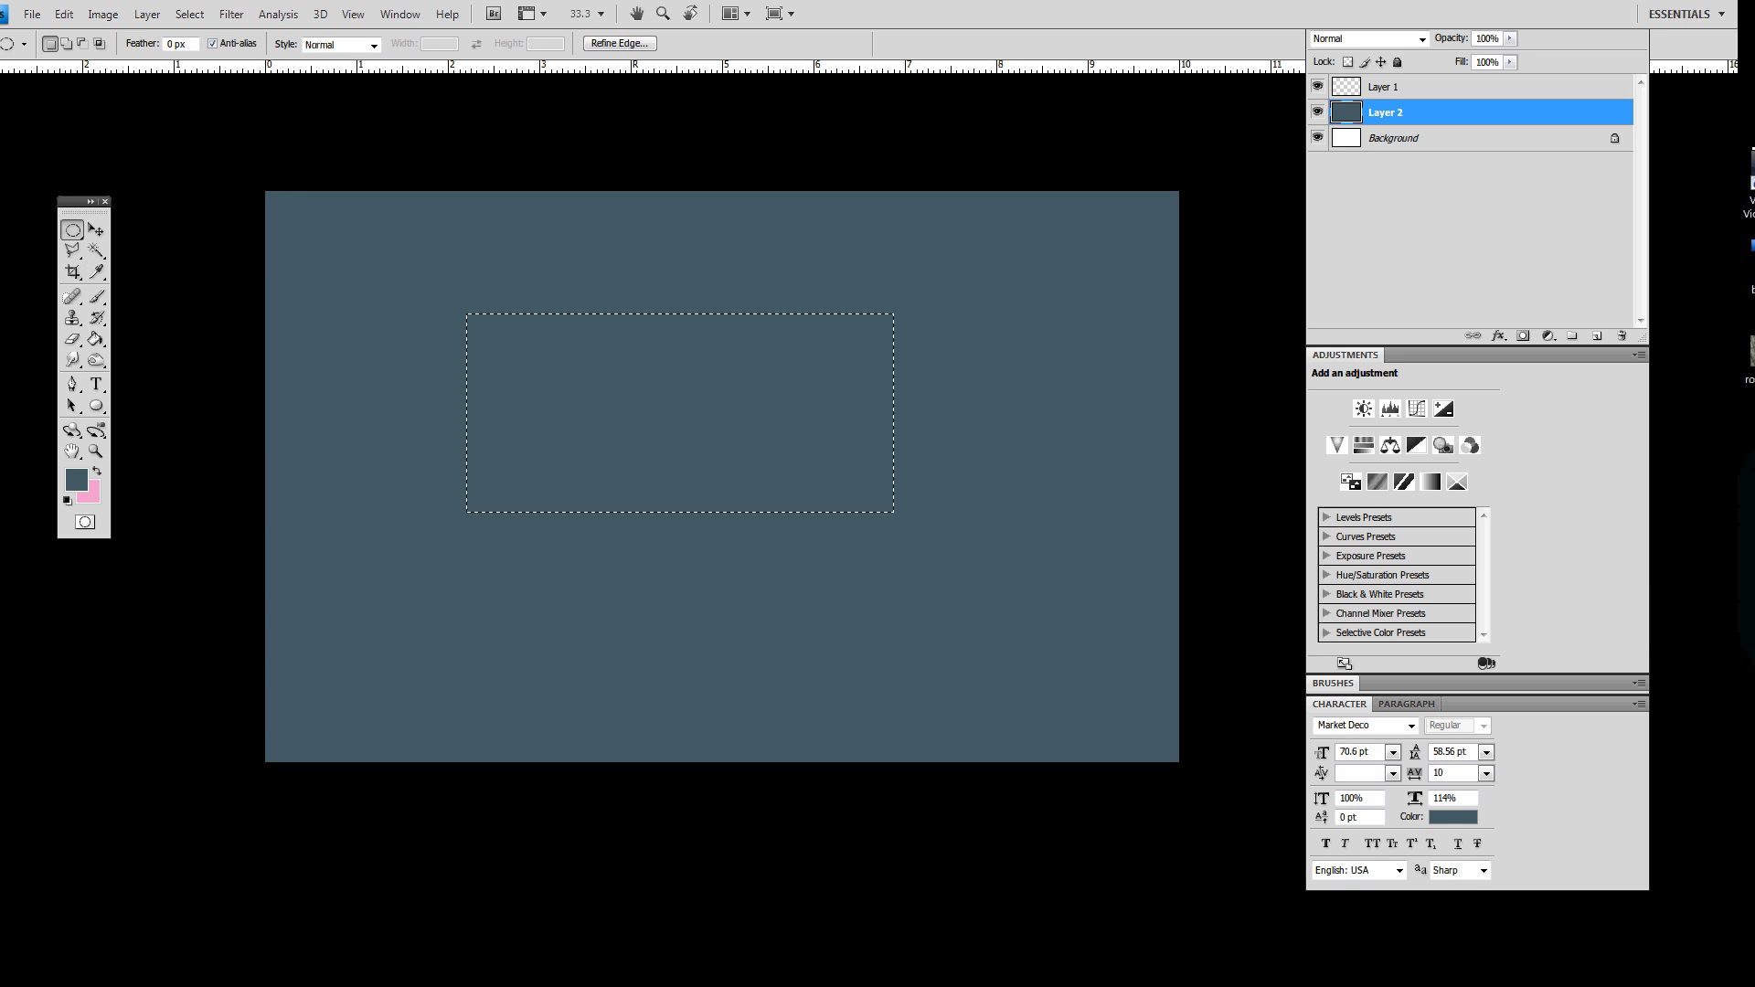
{"action": "left_click_drag", "start_coordinate": [701, 255], "coordinate": [969, 502]}
{"action": "left_click", "coordinate": [549, 368]}
{"action": "left_click_drag", "start_coordinate": [578, 322], "coordinate": [666, 339]}
{"action": "mouse_move", "coordinate": [749, 400]}
{"action": "left_mouse_down"}
{"action": "mouse_move", "coordinate": [928, 576]}
{"action": "mouse_move", "coordinate": [917, 521]}
{"action": "mouse_move", "coordinate": [909, 616]}
{"action": "mouse_move", "coordinate": [815, 475]}
{"action": "mouse_move", "coordinate": [834, 435]}
{"action": "mouse_move", "coordinate": [780, 408]}
{"action": "mouse_move", "coordinate": [882, 494]}
{"action": "mouse_move", "coordinate": [893, 576]}
{"action": "mouse_move", "coordinate": [984, 561]}
{"action": "mouse_move", "coordinate": [920, 556]}
{"action": "mouse_move", "coordinate": [901, 497]}
{"action": "mouse_move", "coordinate": [904, 532]}
{"action": "left_mouse_up"}
{"action": "left_click_drag", "start_coordinate": [703, 553], "coordinate": [513, 436]}
{"action": "mouse_move", "coordinate": [430, 358]}
{"action": "left_mouse_down"}
{"action": "mouse_move", "coordinate": [423, 380]}
{"action": "mouse_move", "coordinate": [431, 321]}
{"action": "mouse_move", "coordinate": [412, 338]}
{"action": "mouse_move", "coordinate": [430, 367]}
{"action": "left_mouse_up"}
{"action": "left_click_drag", "start_coordinate": [737, 561], "coordinate": [484, 376]}
{"action": "left_click", "coordinate": [937, 528]}
{"action": "left_click_drag", "start_coordinate": [434, 319], "coordinate": [582, 424]}
{"action": "left_click", "coordinate": [590, 417]}
Draw an ellipse shape layer on the upper canvas.
{"action": "left_click", "coordinate": [98, 408]}
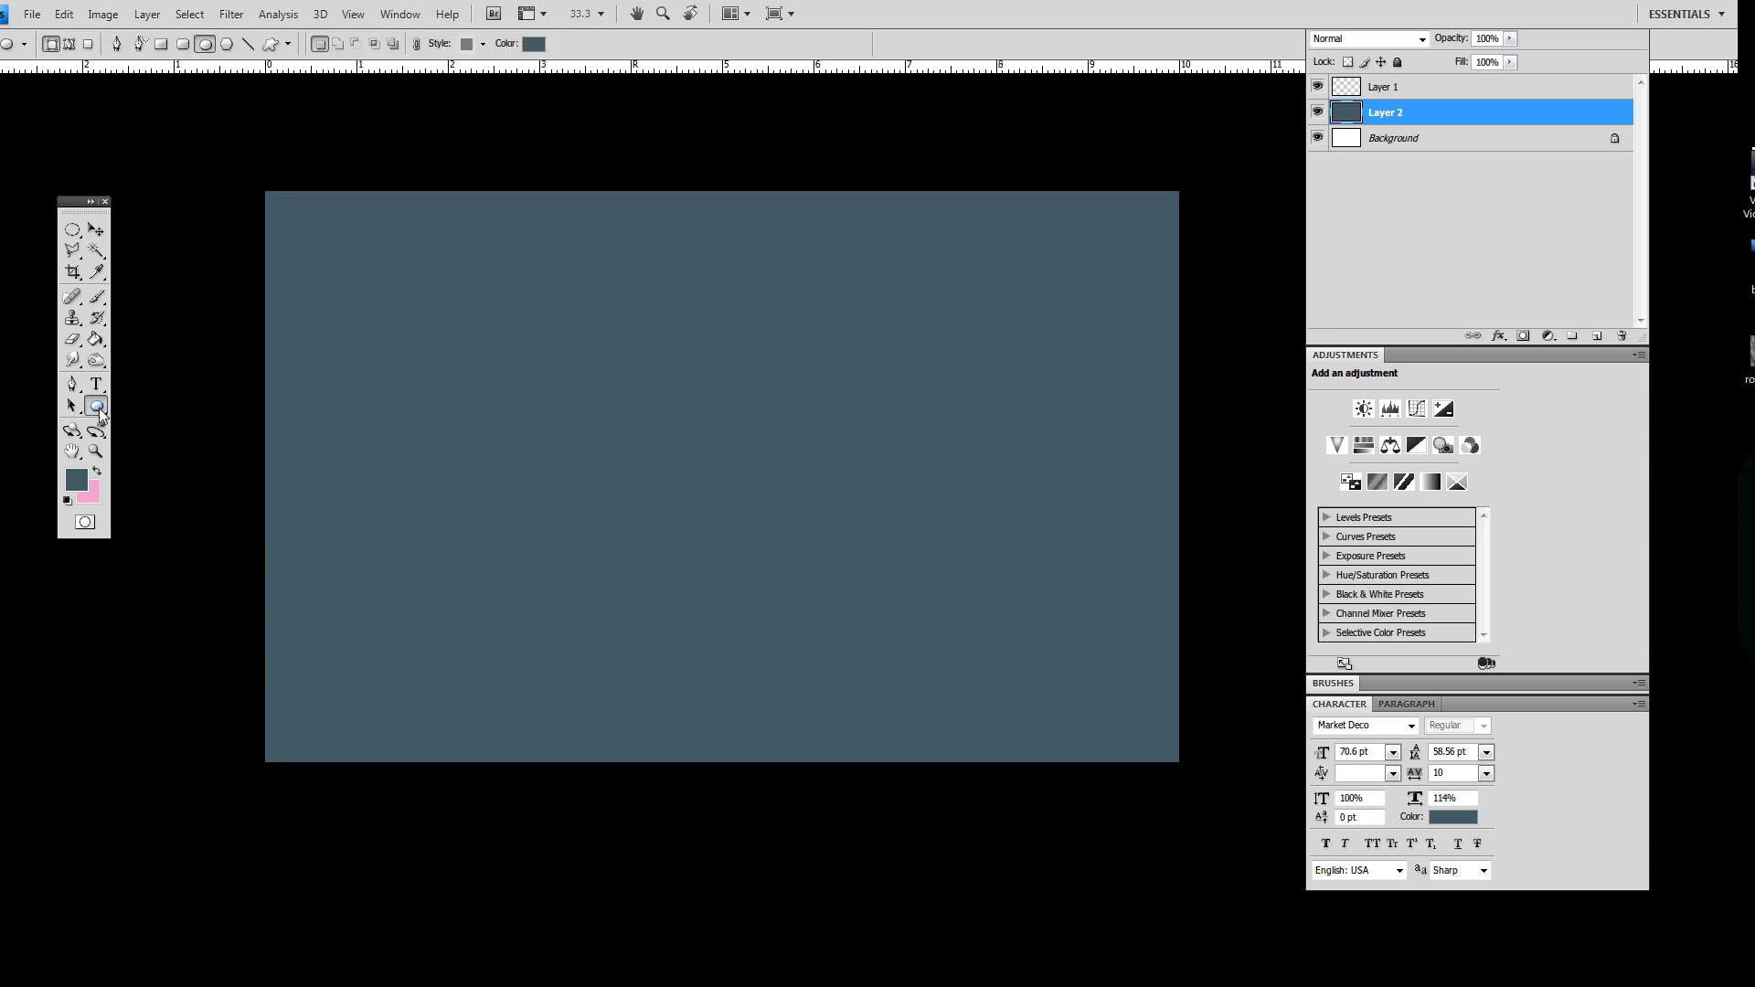
{"action": "right_click", "coordinate": [98, 411]}
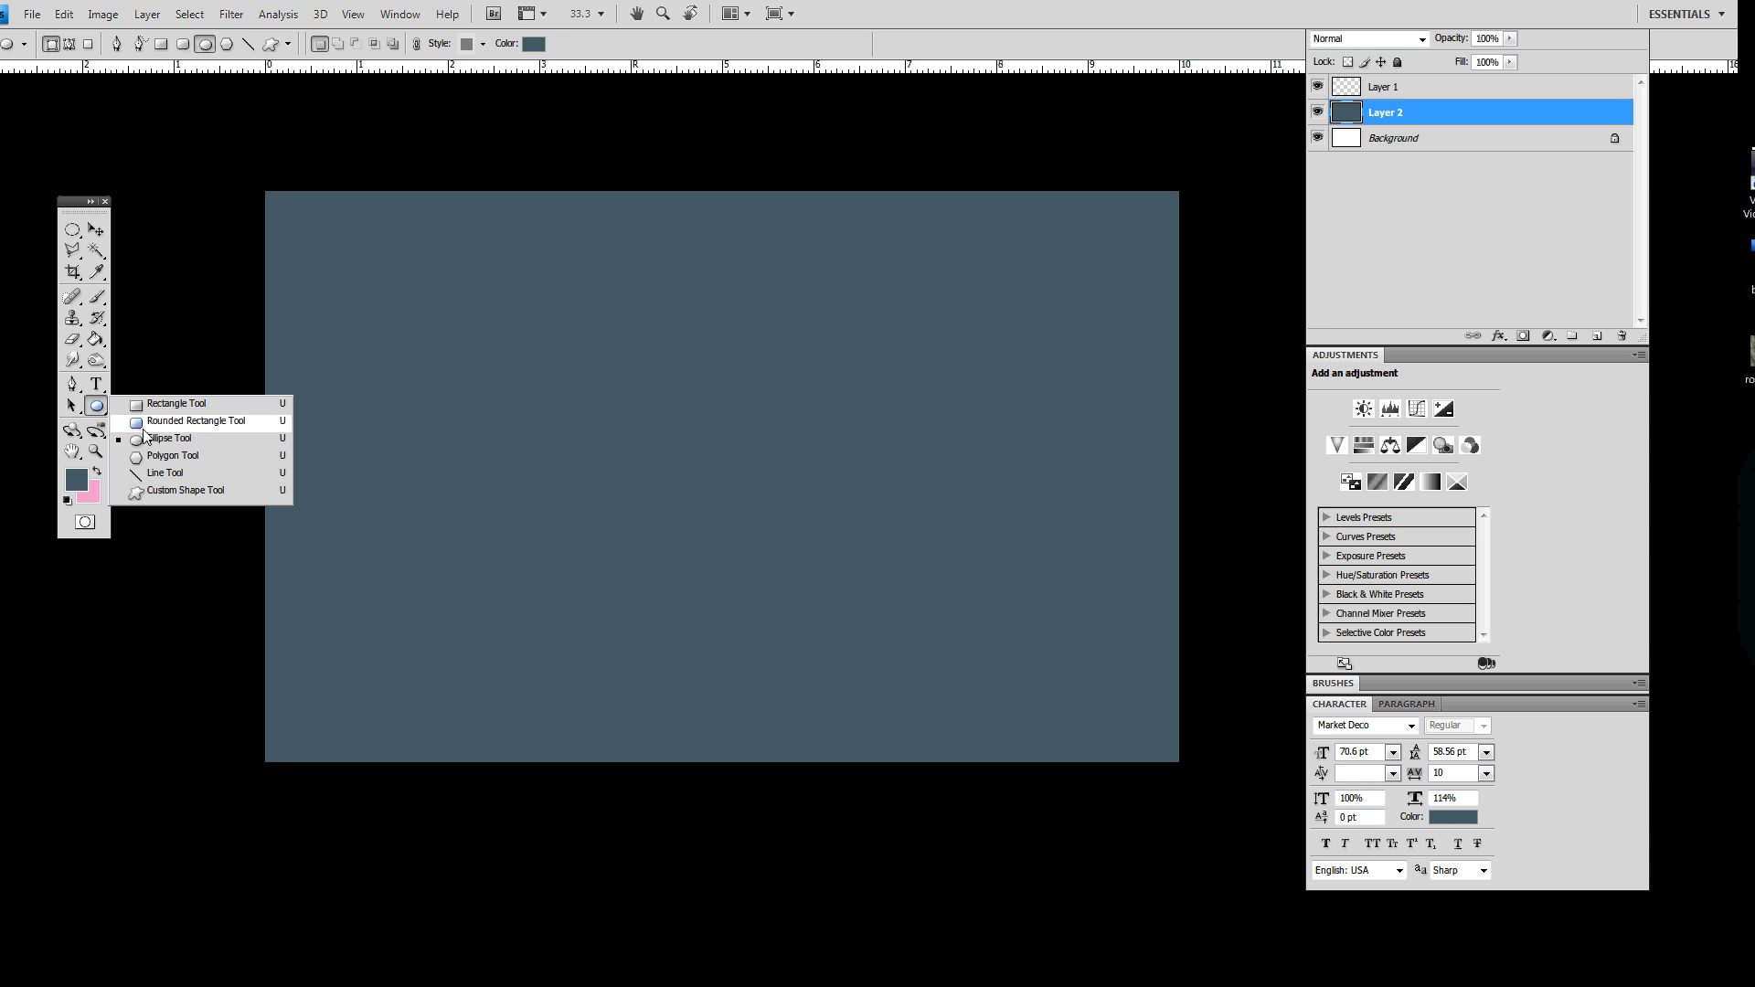
{"action": "left_click", "coordinate": [143, 443]}
{"action": "left_click_drag", "start_coordinate": [541, 294], "coordinate": [852, 430]}
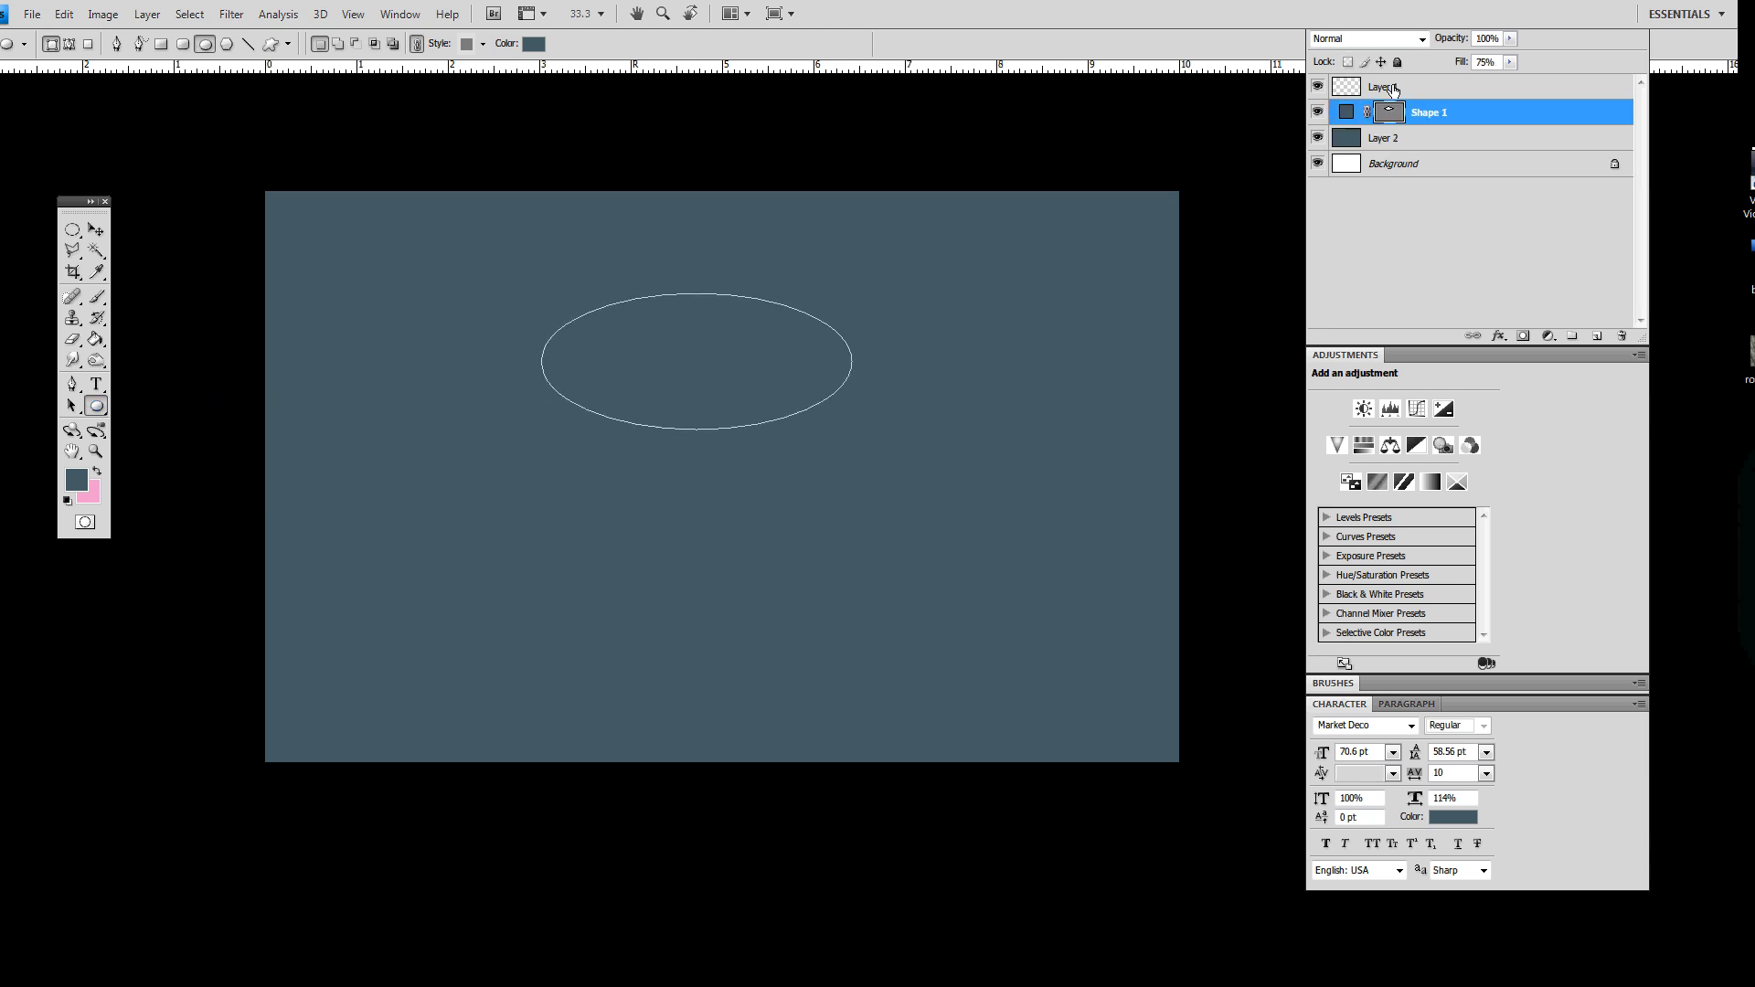
Give Shape 1 a mauve fill colour and set its layer Fill to 100%.
{"action": "double_click", "coordinate": [1347, 112]}
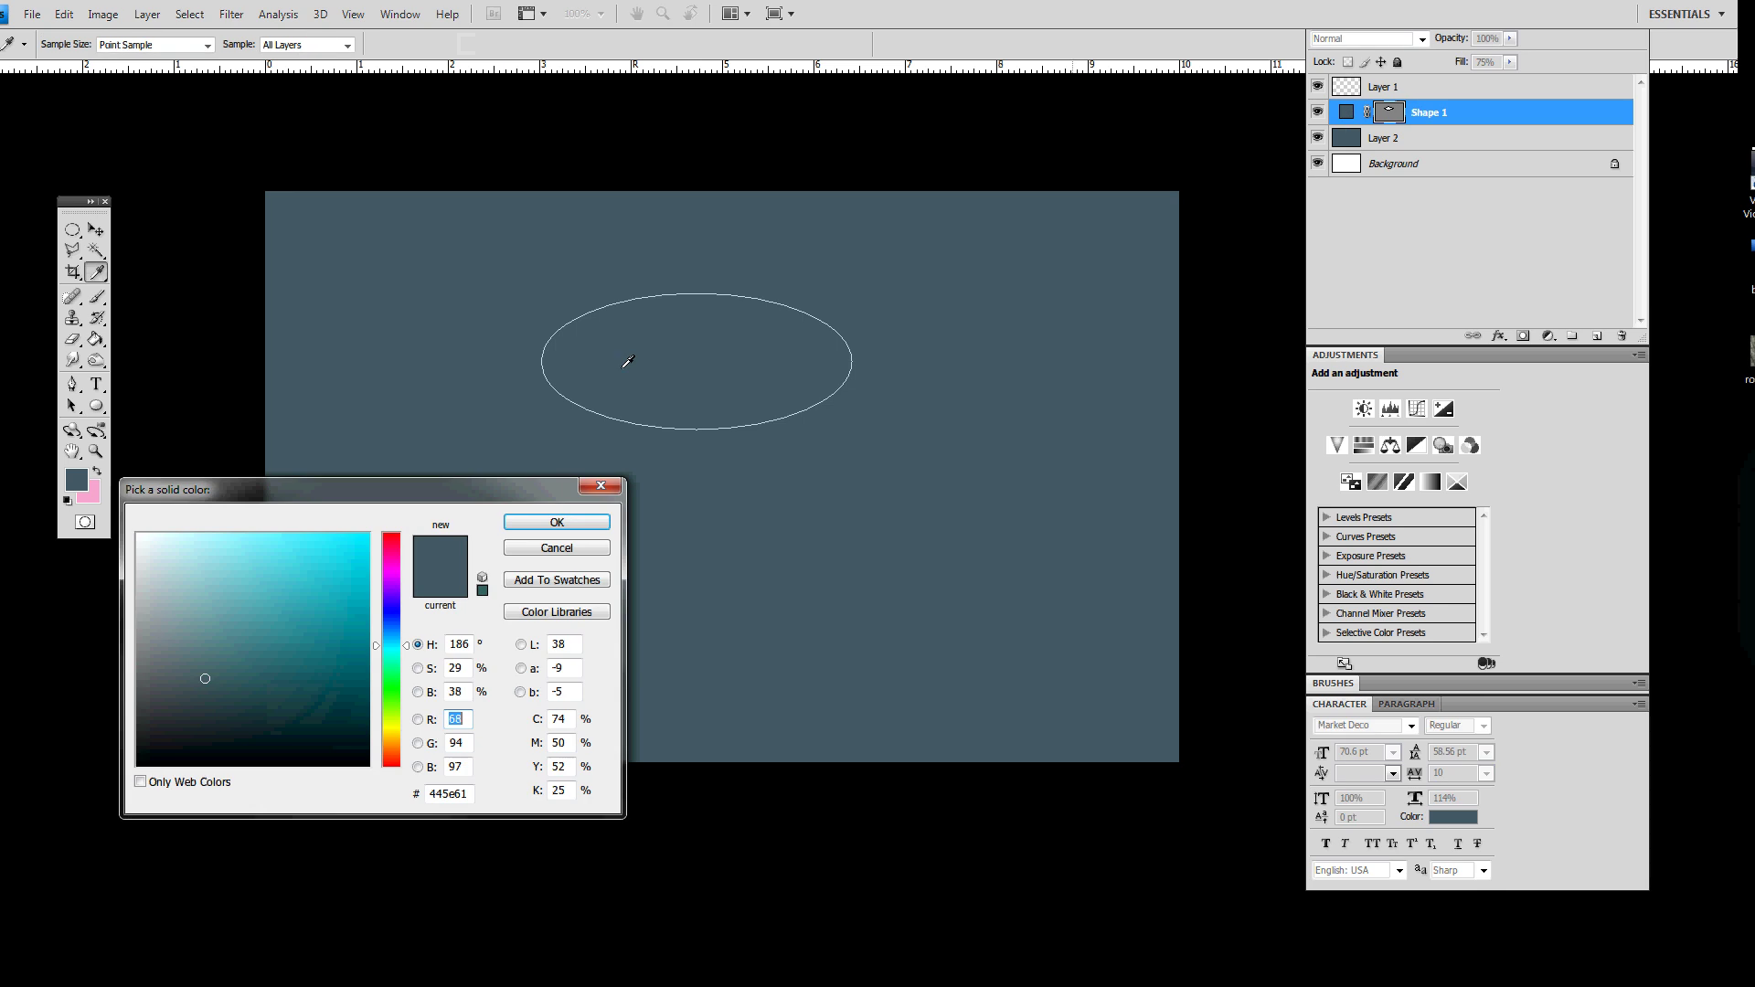
{"action": "left_click", "coordinate": [408, 567]}
{"action": "left_click", "coordinate": [385, 558]}
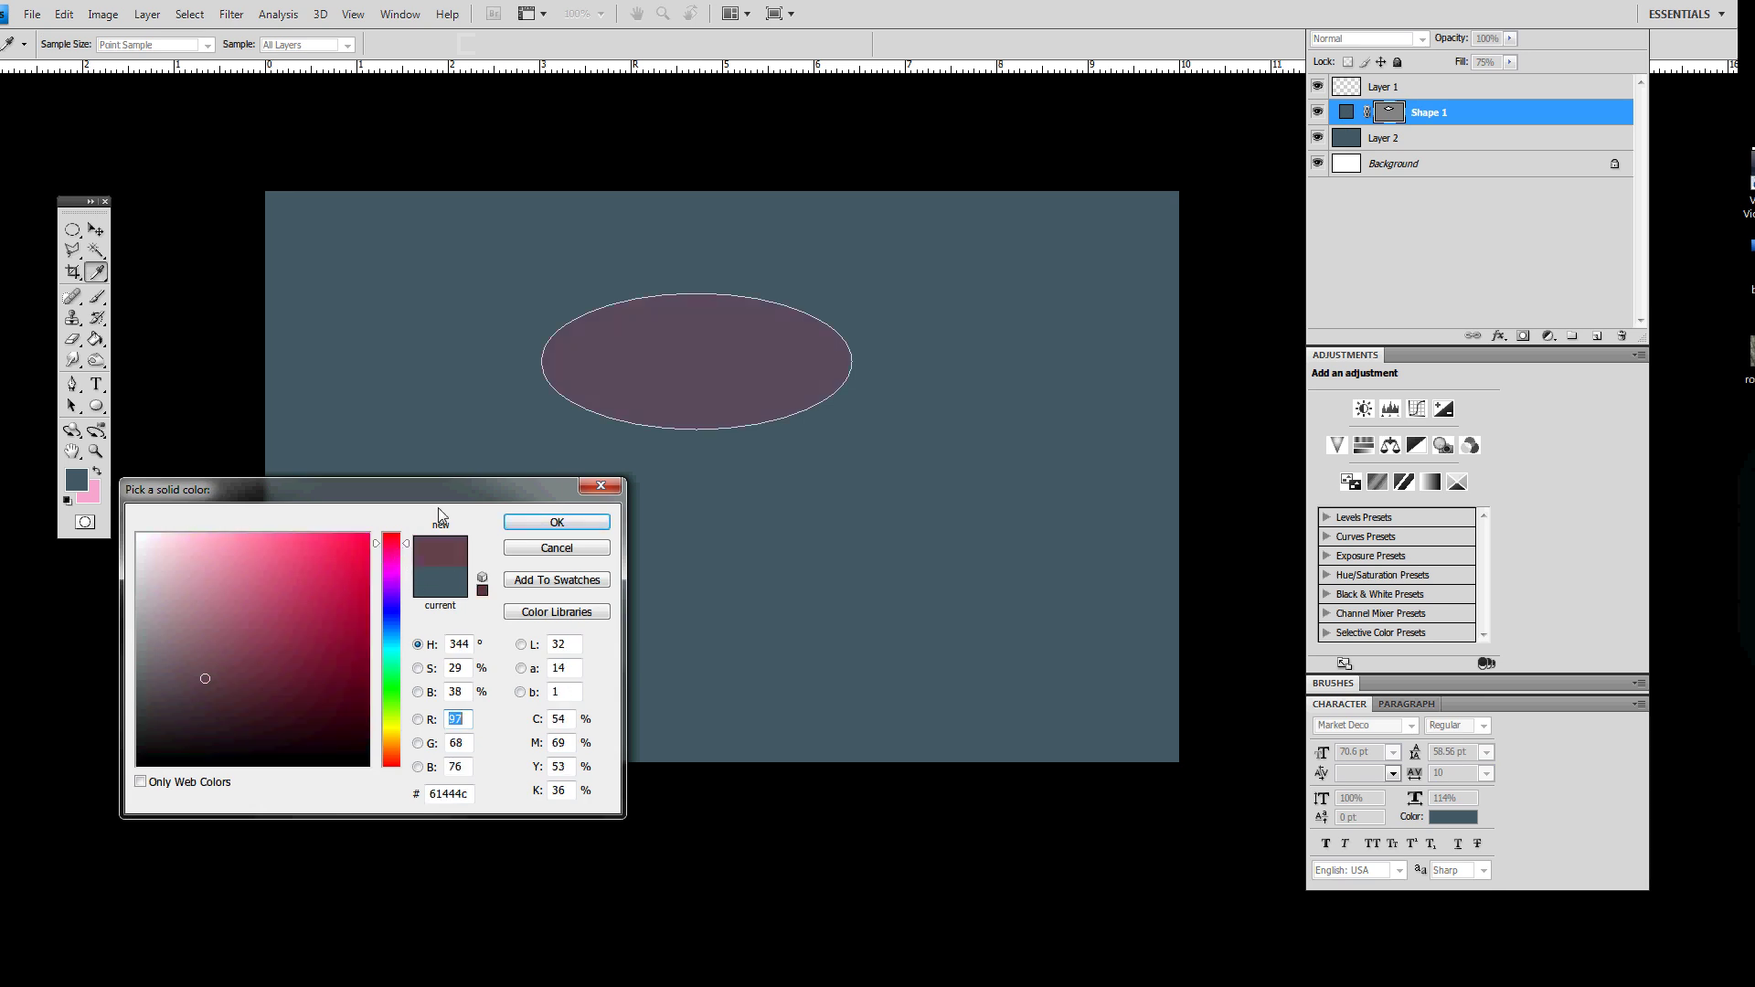
{"action": "left_click", "coordinate": [523, 527]}
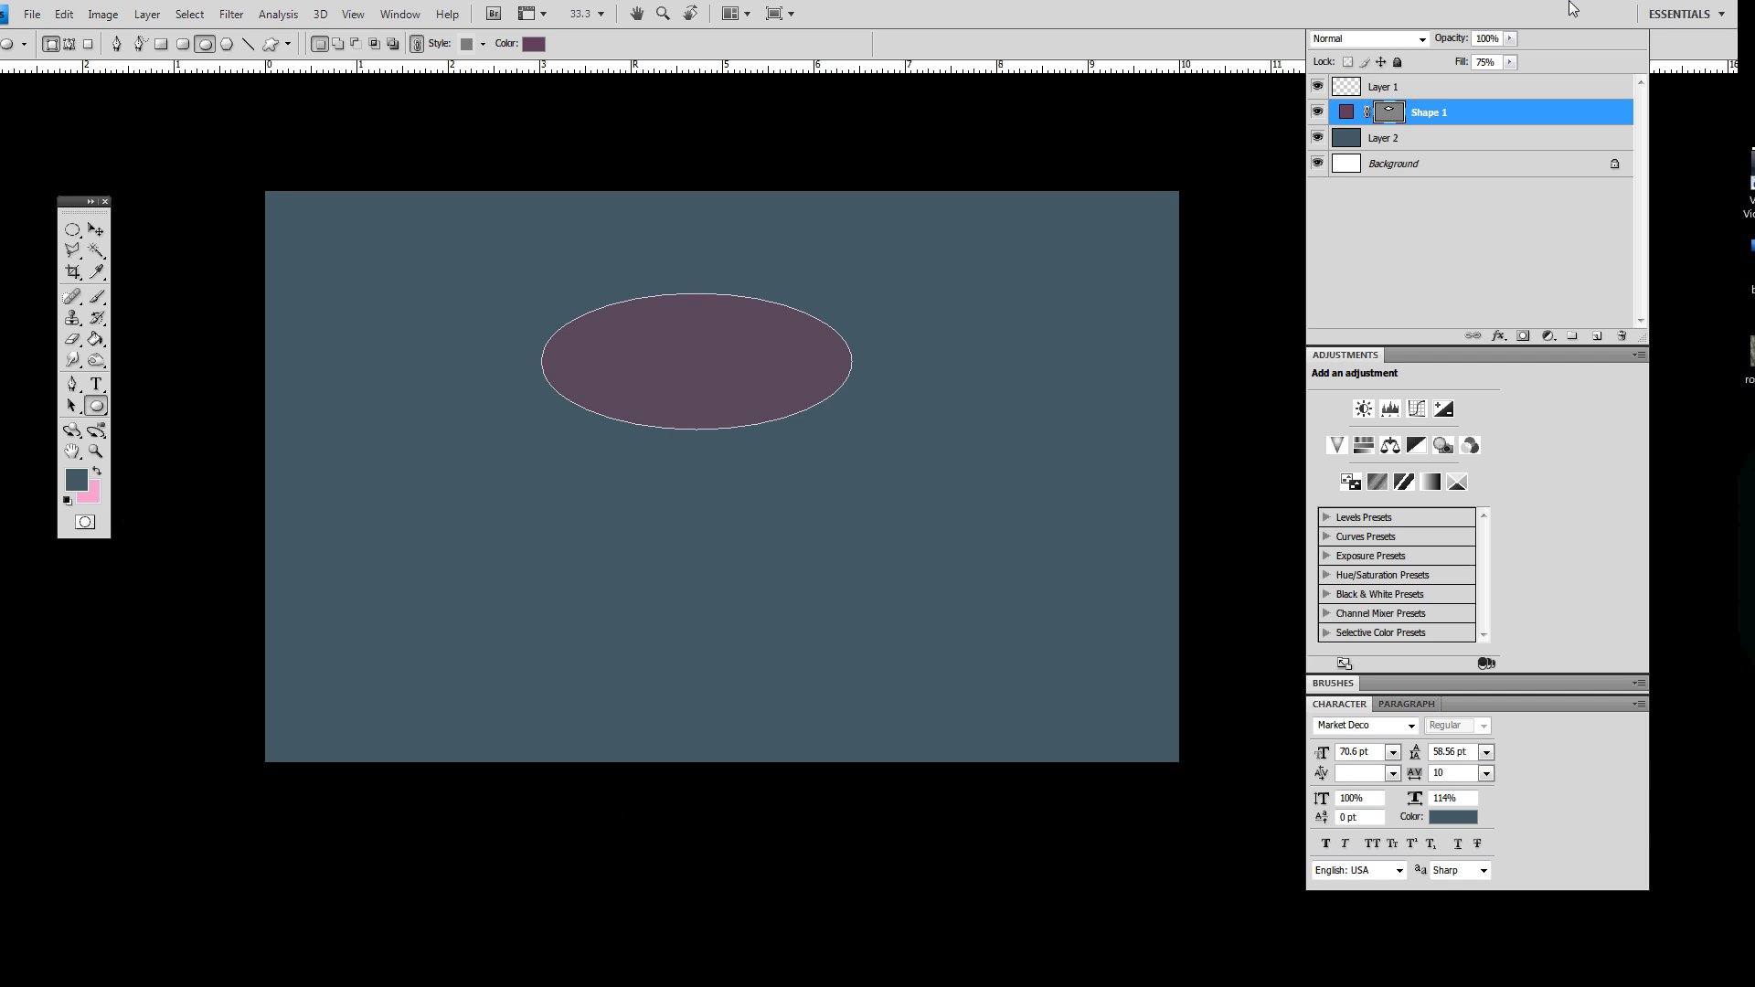
{"action": "left_click", "coordinate": [1510, 62]}
{"action": "left_click_drag", "start_coordinate": [1515, 80], "coordinate": [1536, 80]}
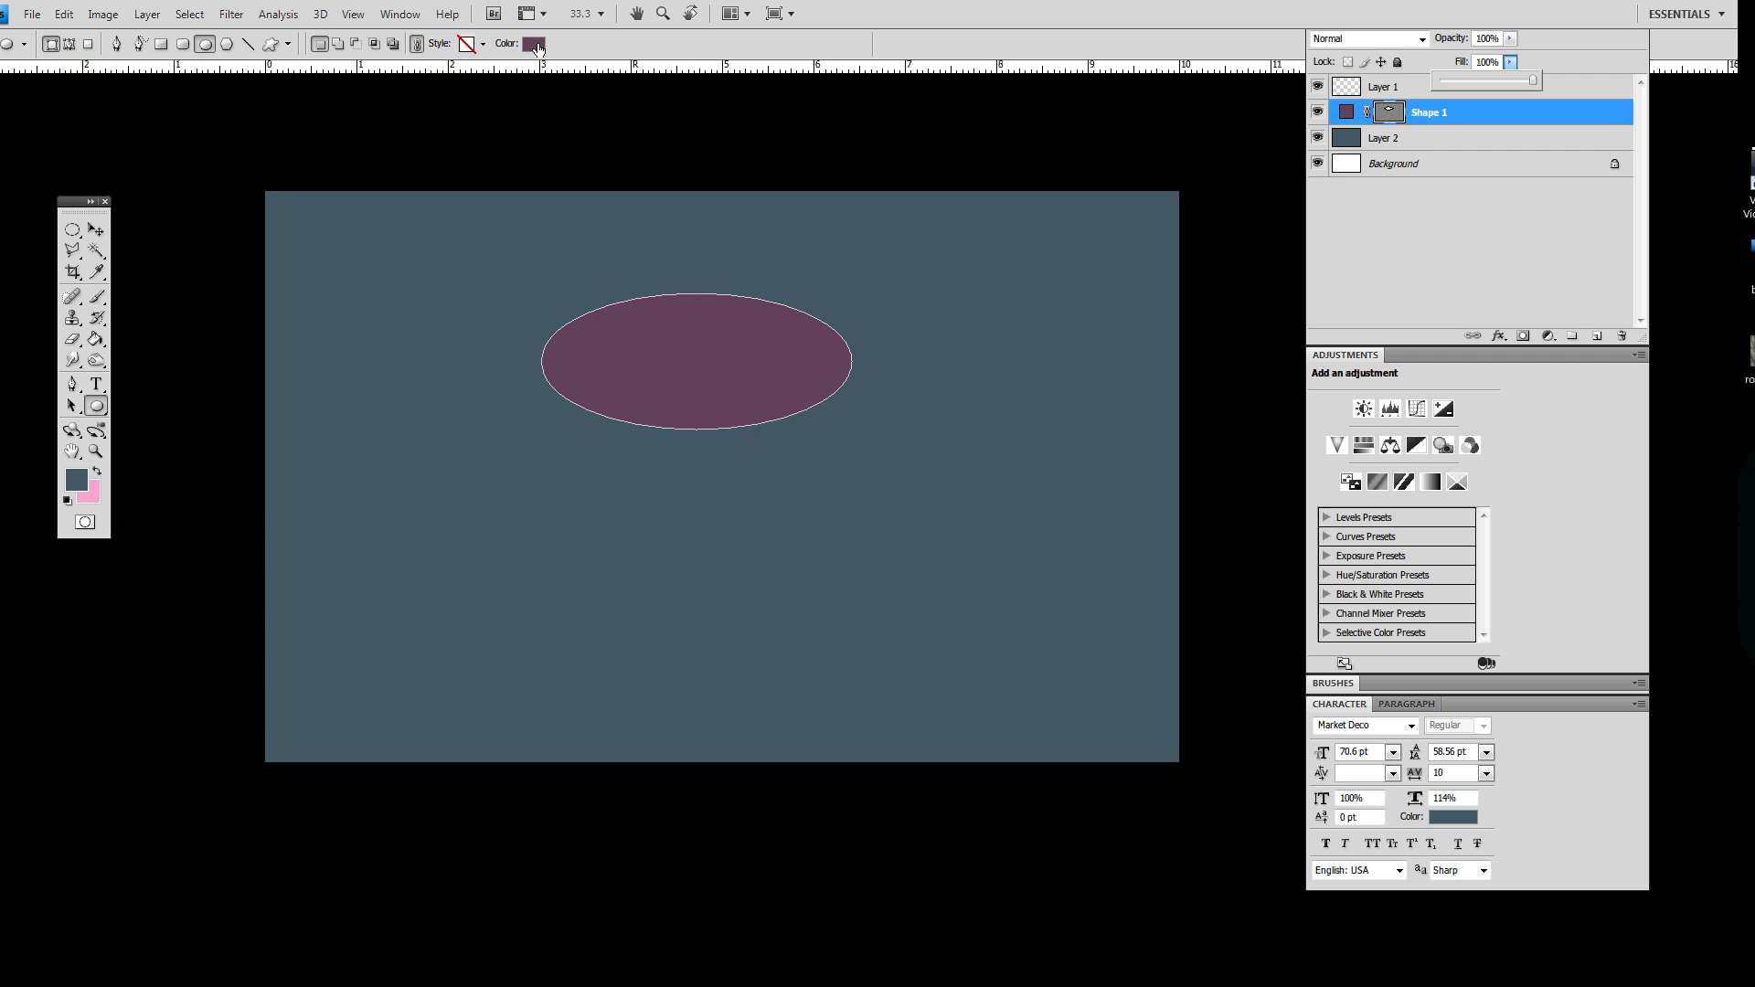
Rotate the ellipse to about -36.6° and stretch it to 118.8% height.
{"action": "key", "text": "ctrl+t"}
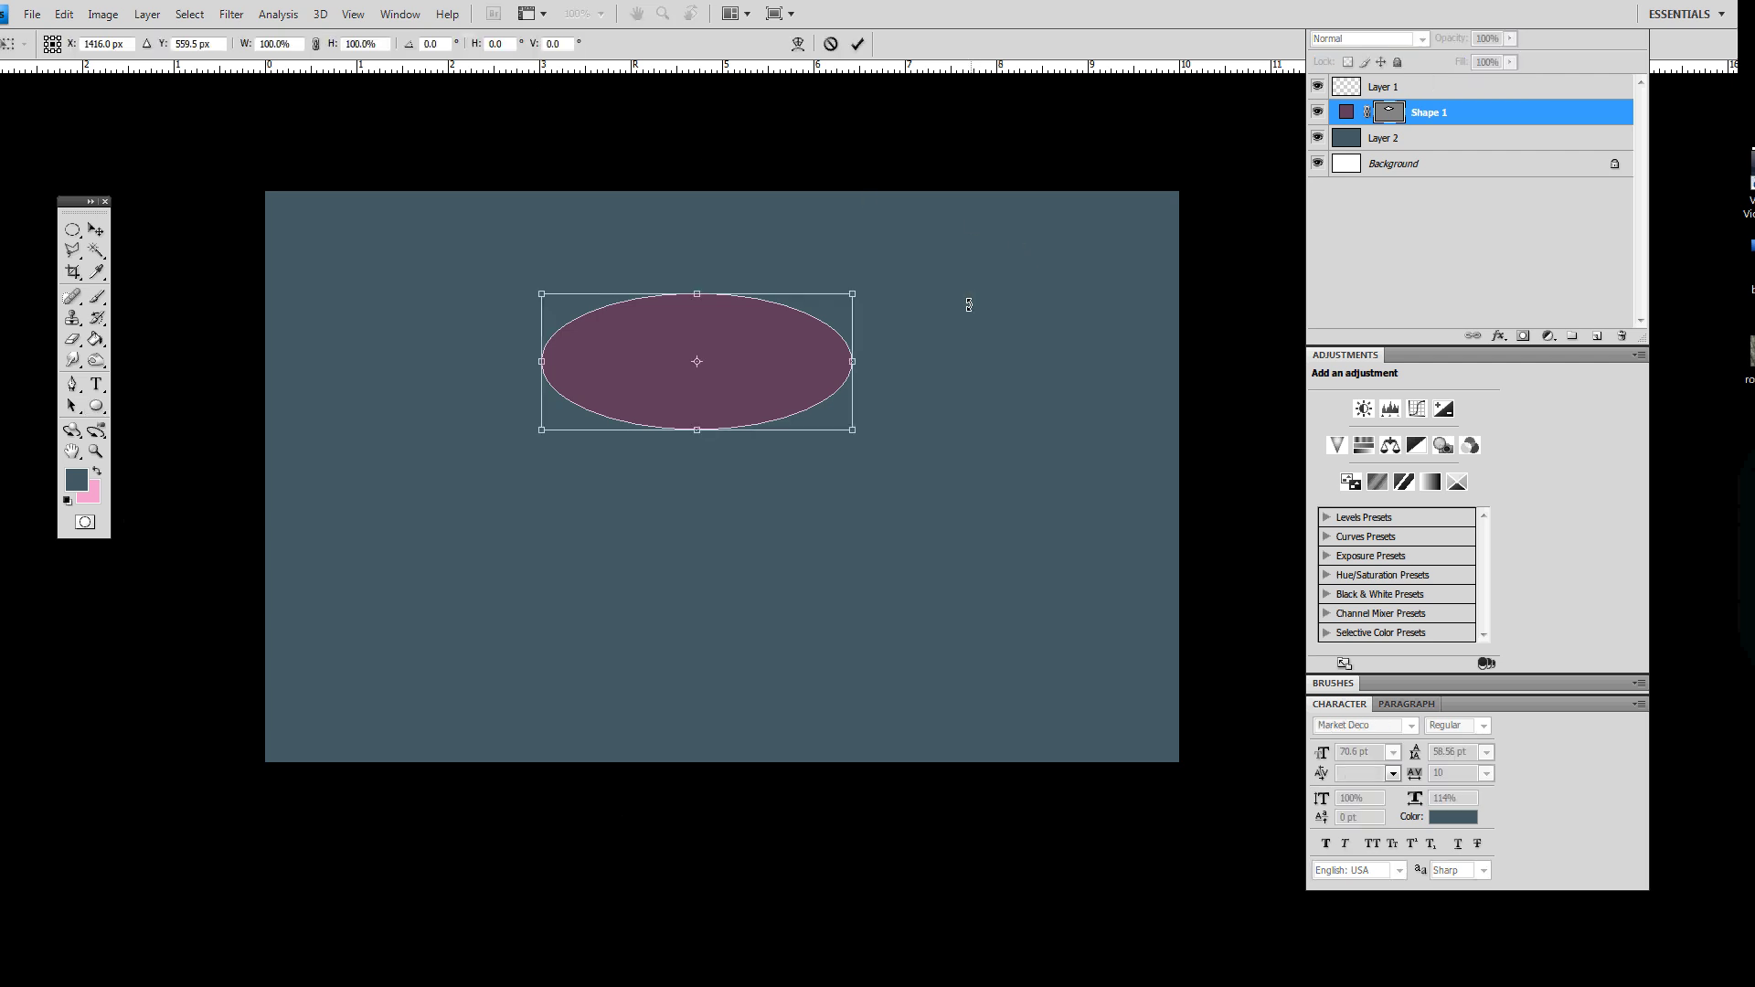
{"action": "left_click_drag", "start_coordinate": [968, 301], "coordinate": [880, 152]}
{"action": "left_click_drag", "start_coordinate": [742, 416], "coordinate": [768, 432]}
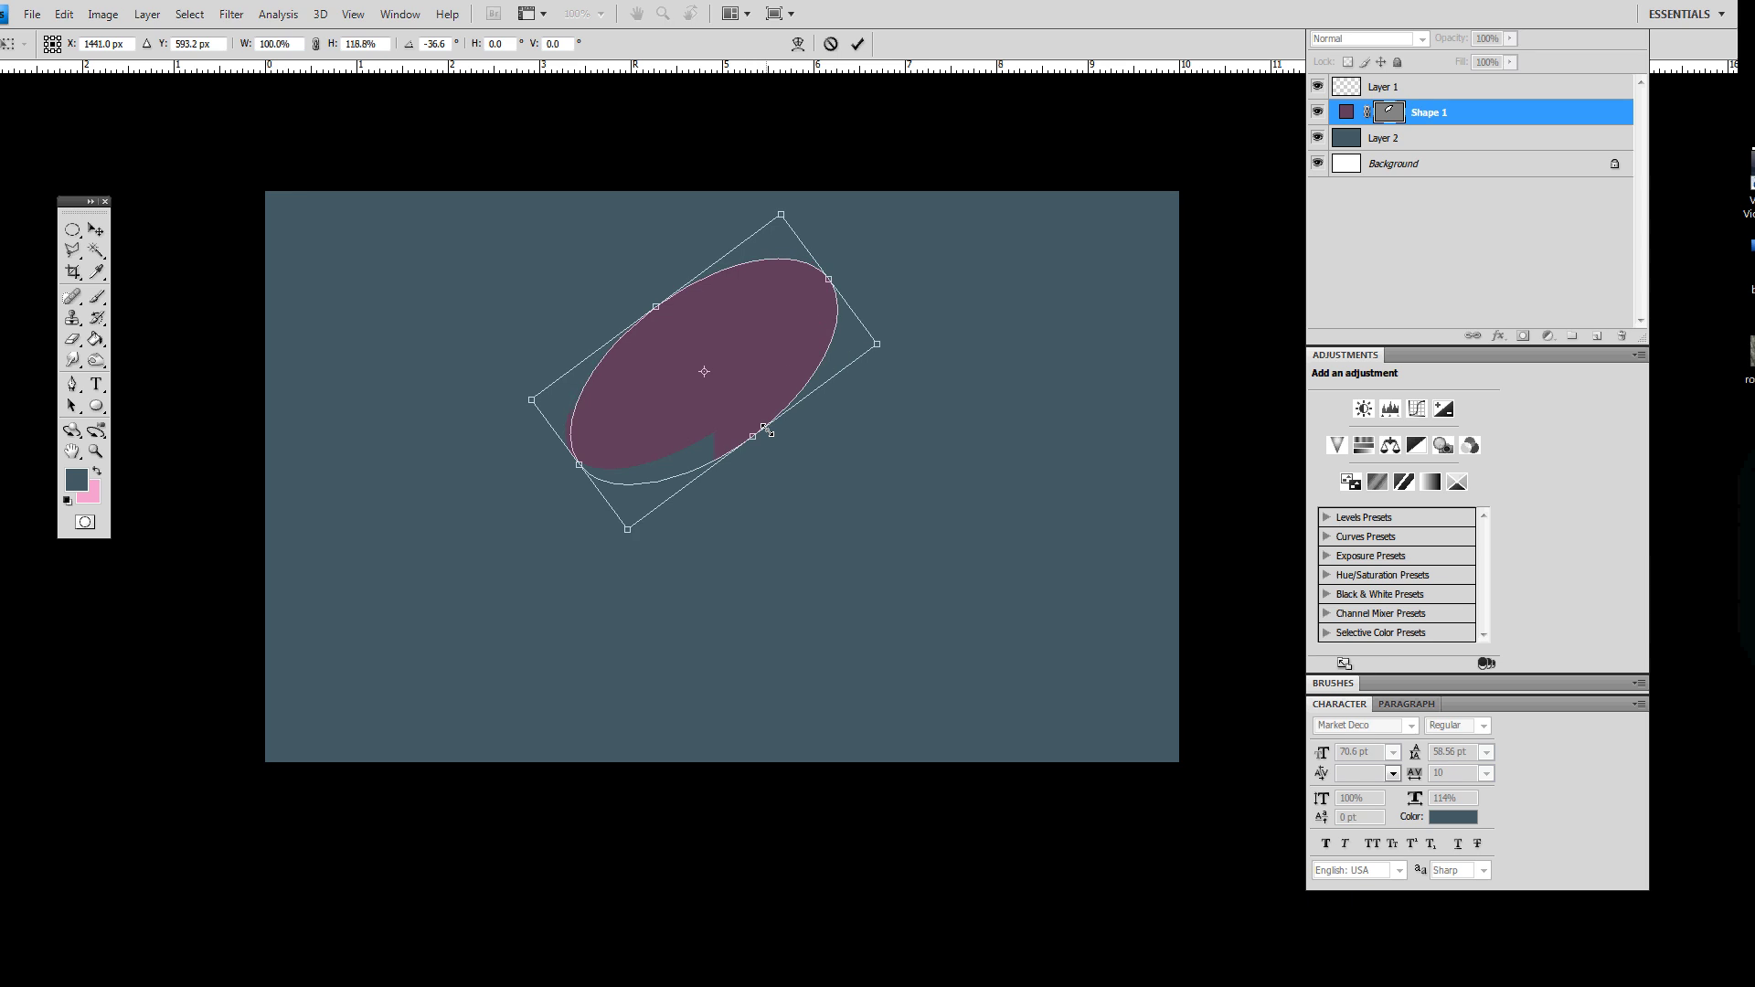
{"action": "key", "text": "Return"}
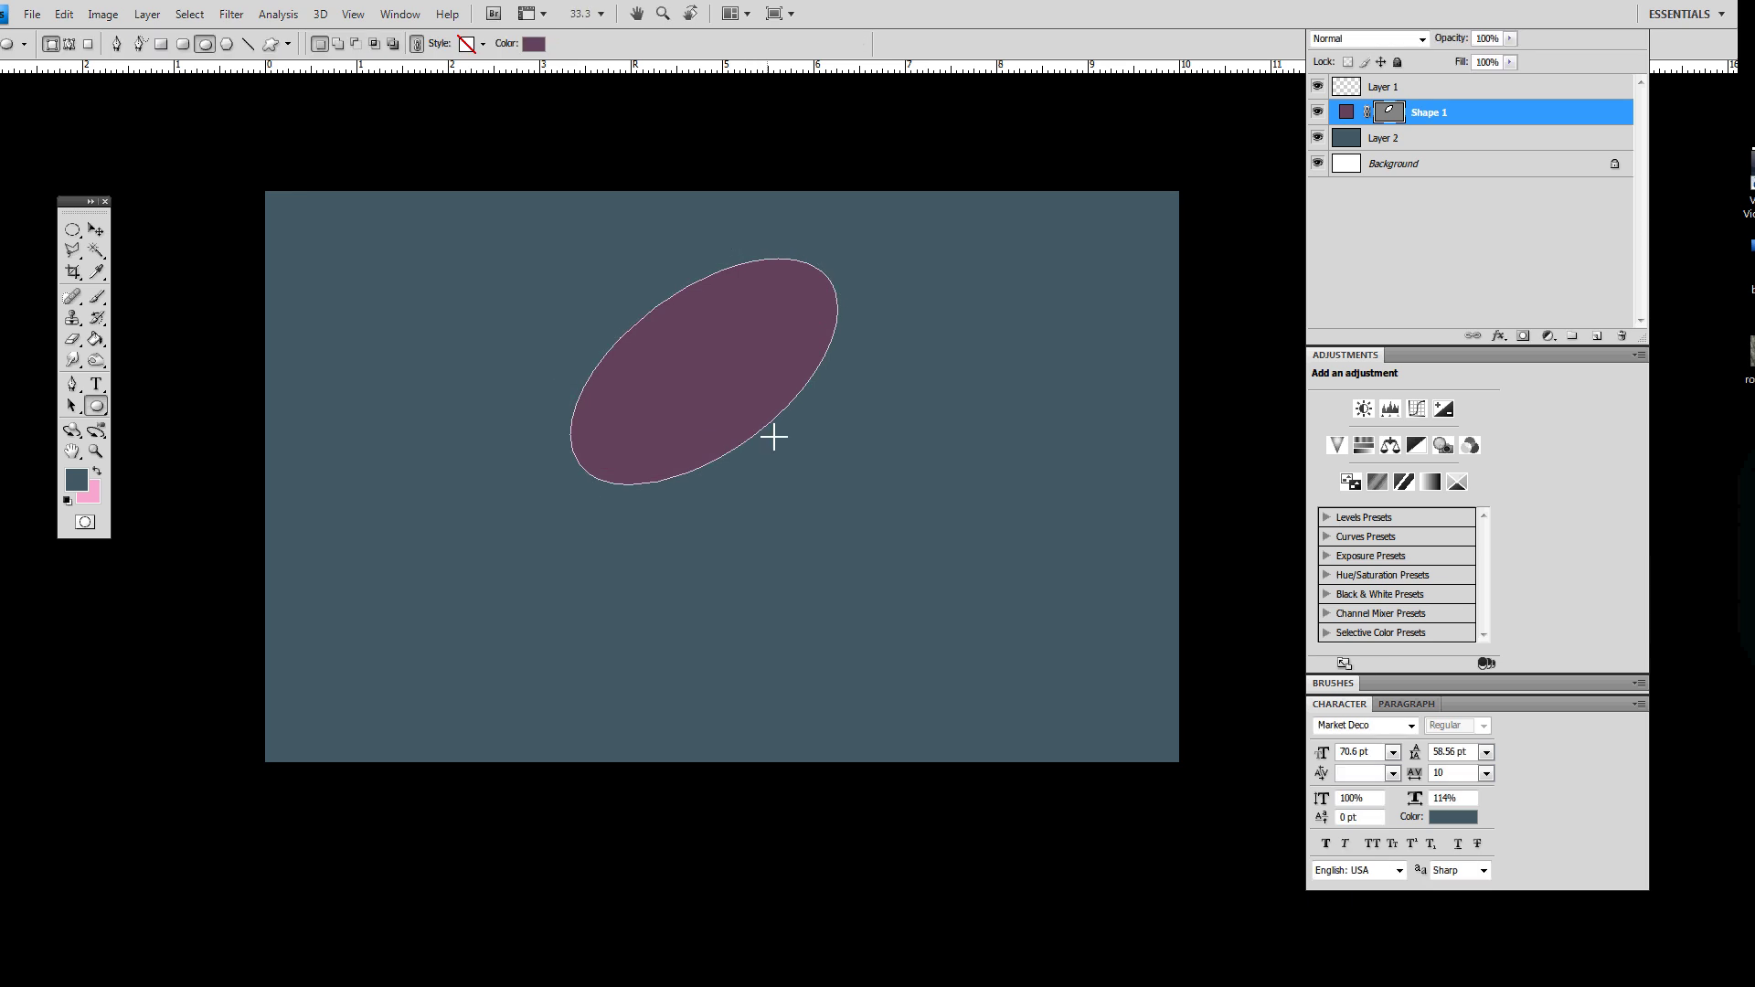
Hide both Shape 1 and Layer 2, leaving Layer 2 active.
{"action": "left_click", "coordinate": [1387, 119], "text": "ctrl"}
{"action": "left_click", "coordinate": [1317, 112]}
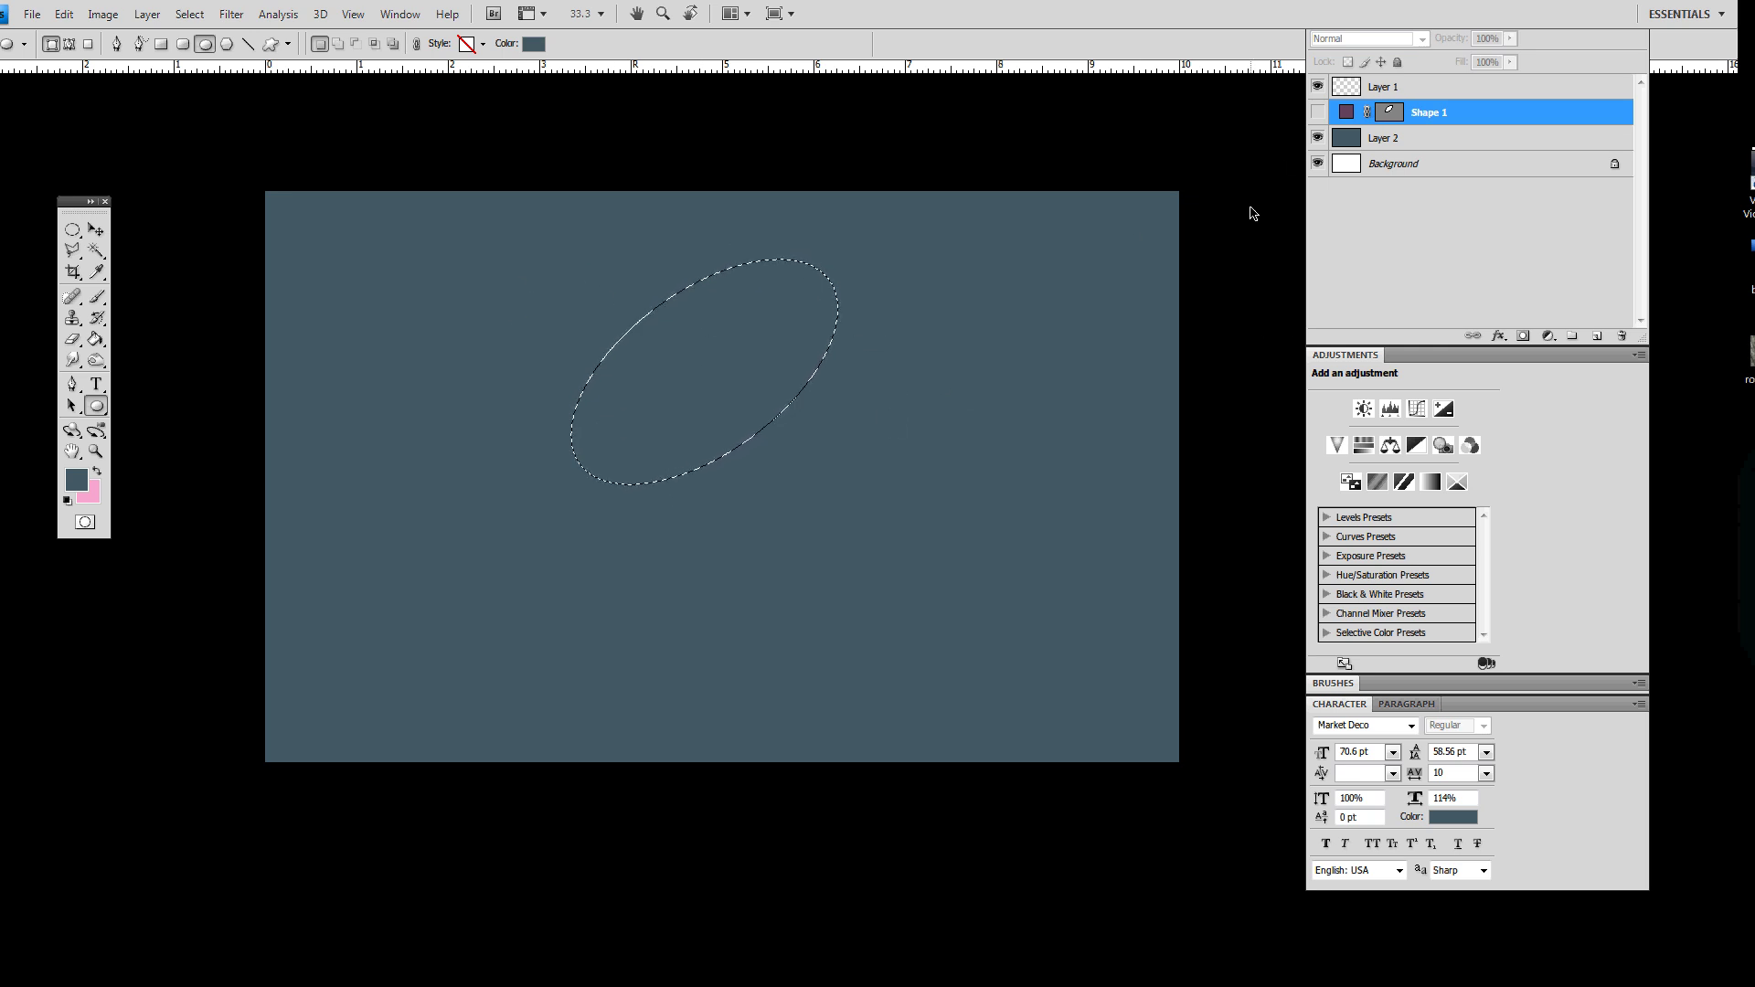
{"action": "key", "text": "ctrl+d"}
{"action": "left_click", "coordinate": [1411, 147]}
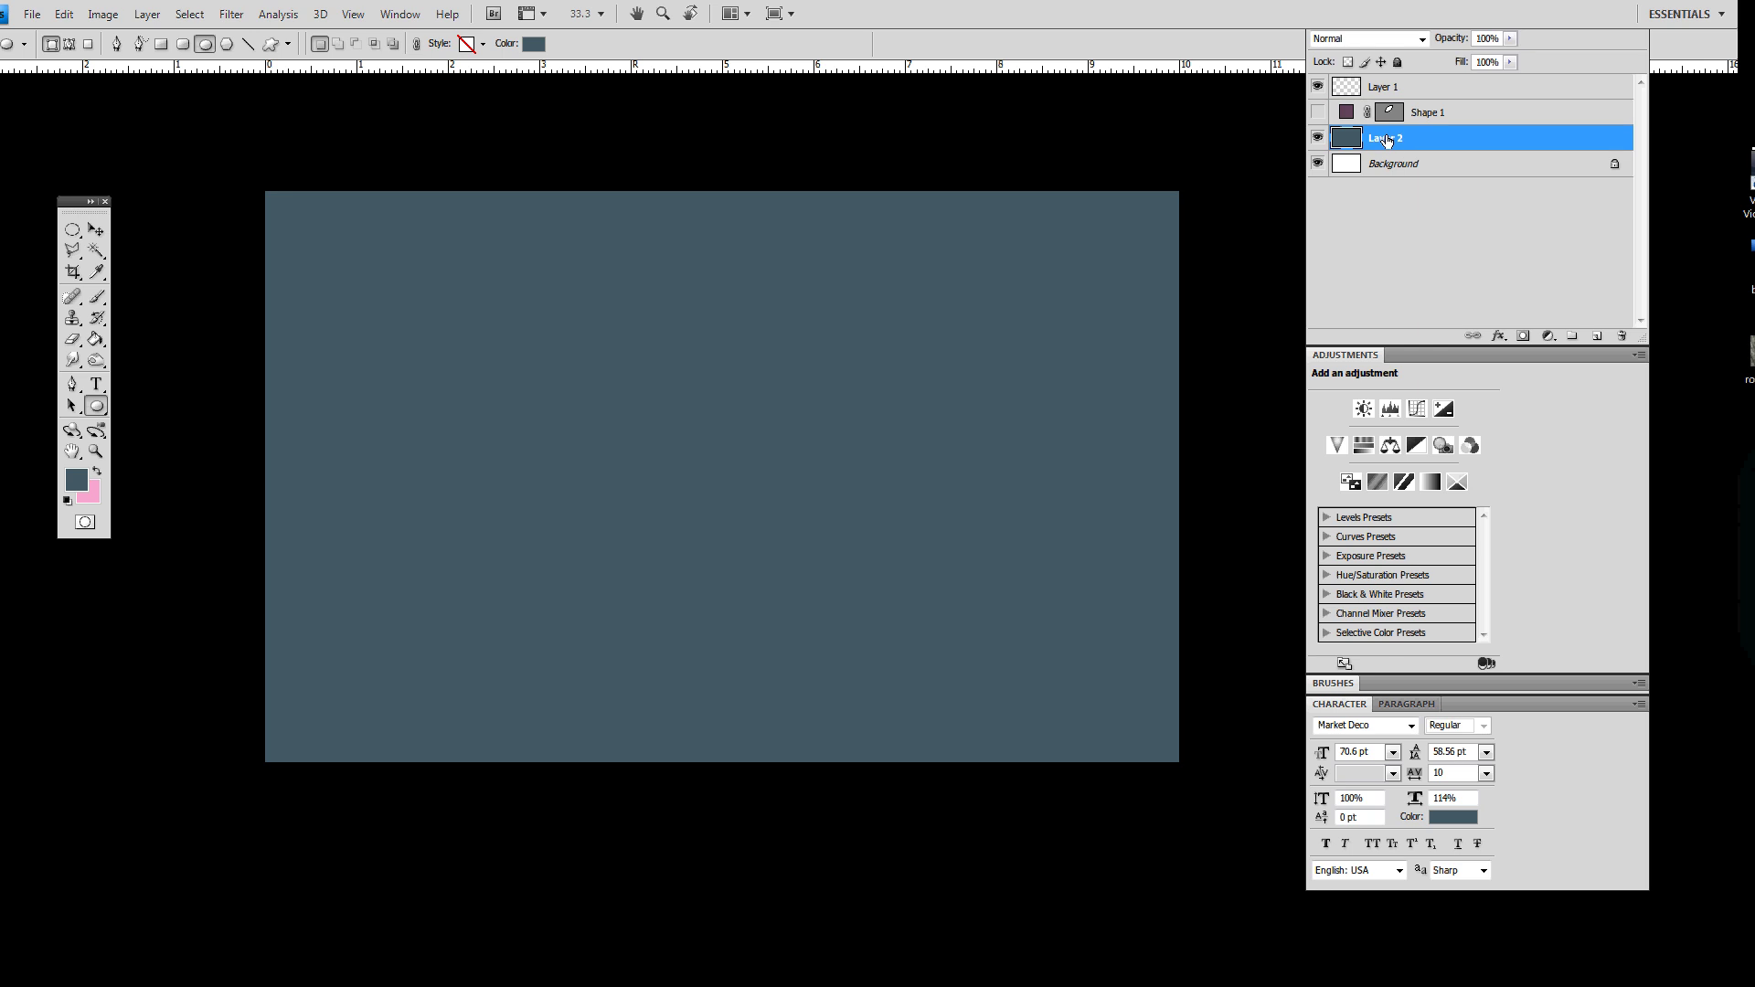
{"action": "left_click", "coordinate": [1317, 112]}
{"action": "left_click", "coordinate": [1399, 113]}
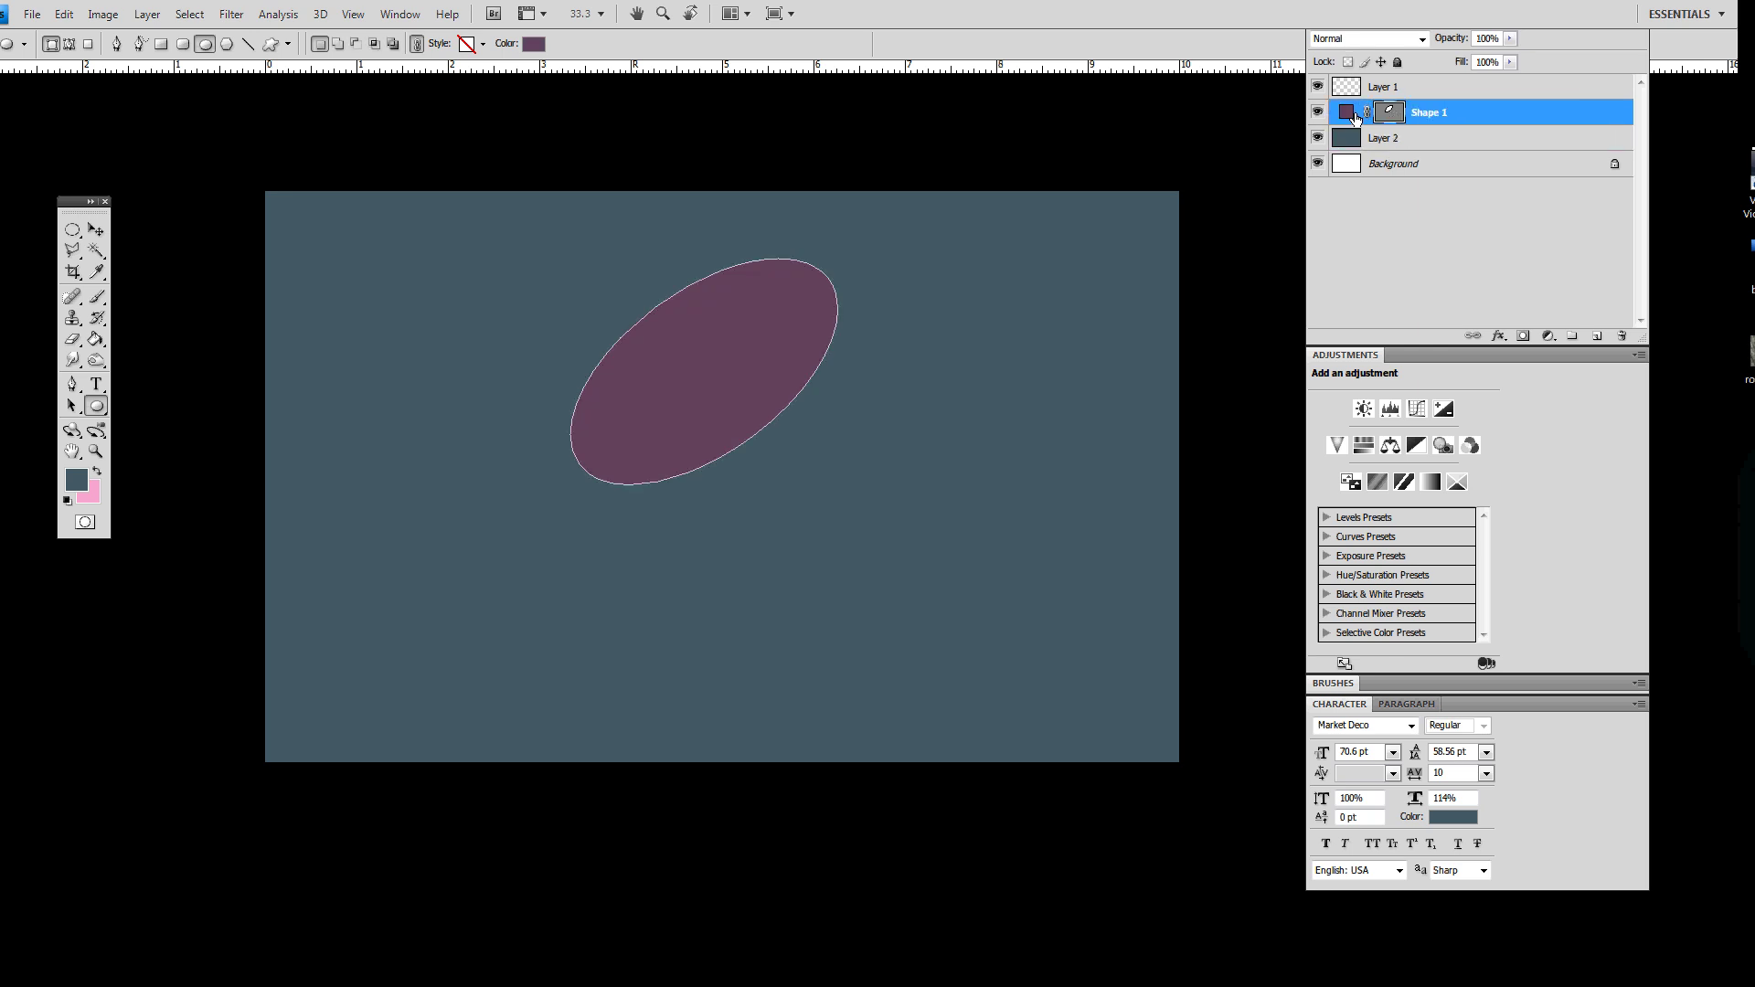
{"action": "left_click", "coordinate": [1318, 111]}
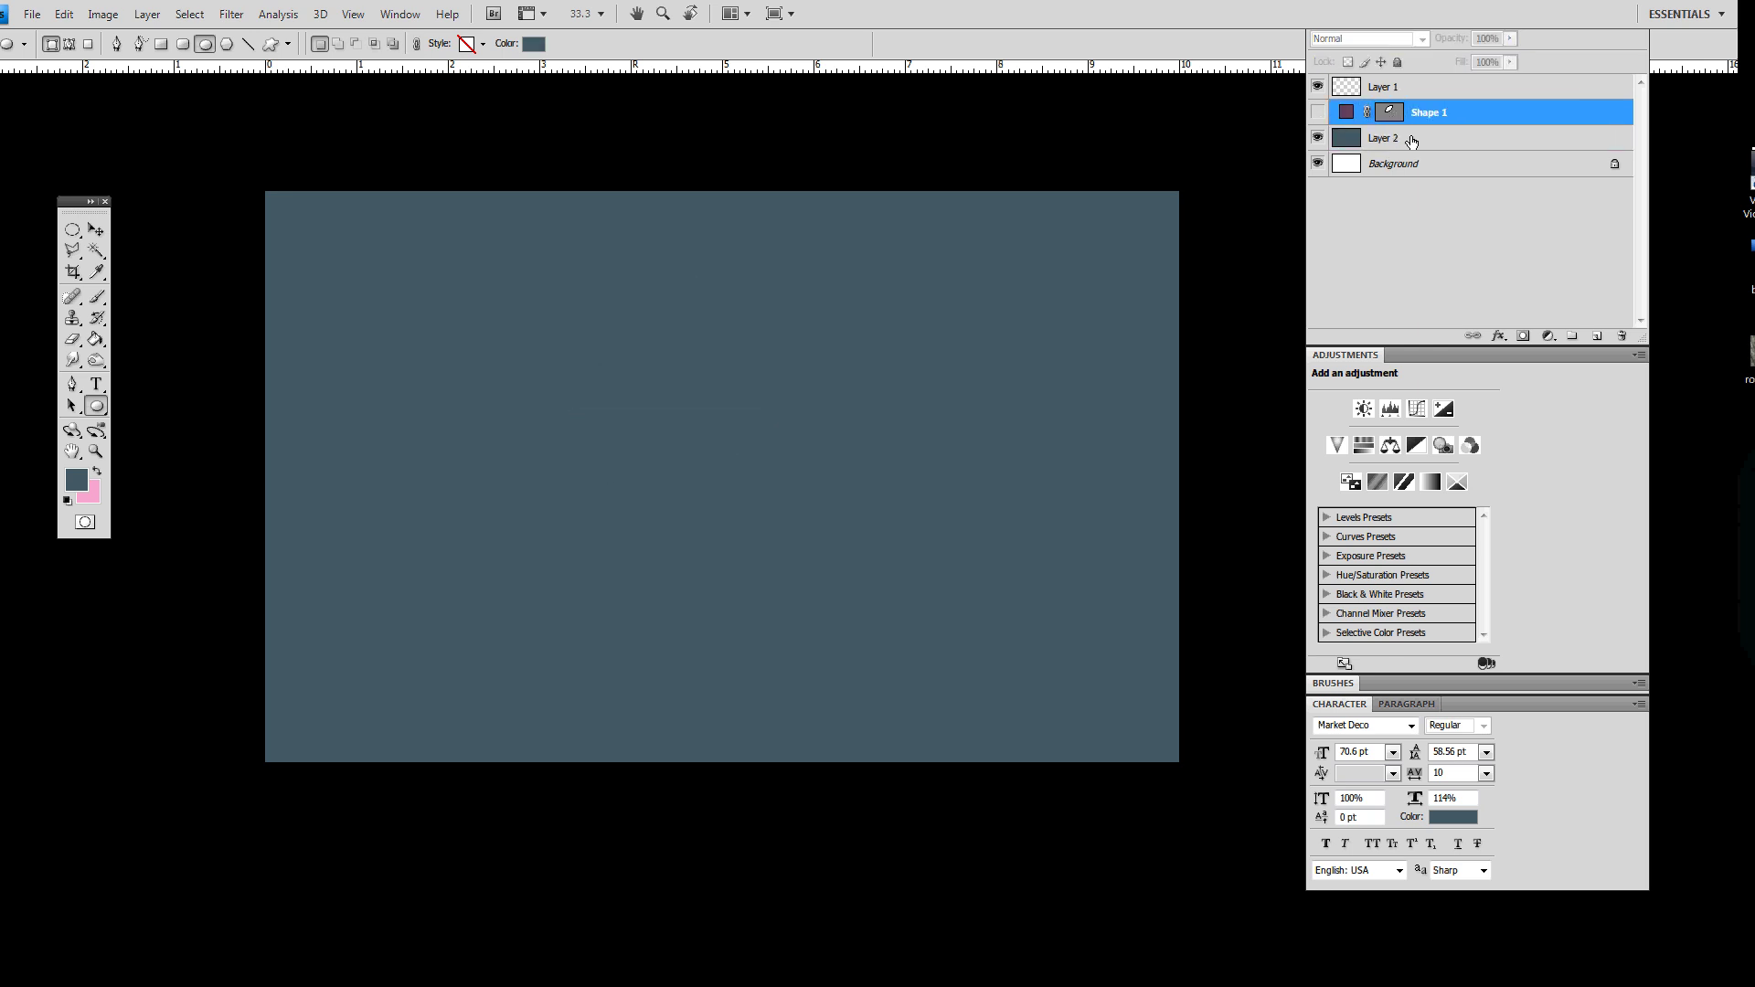
{"action": "left_click", "coordinate": [1317, 138]}
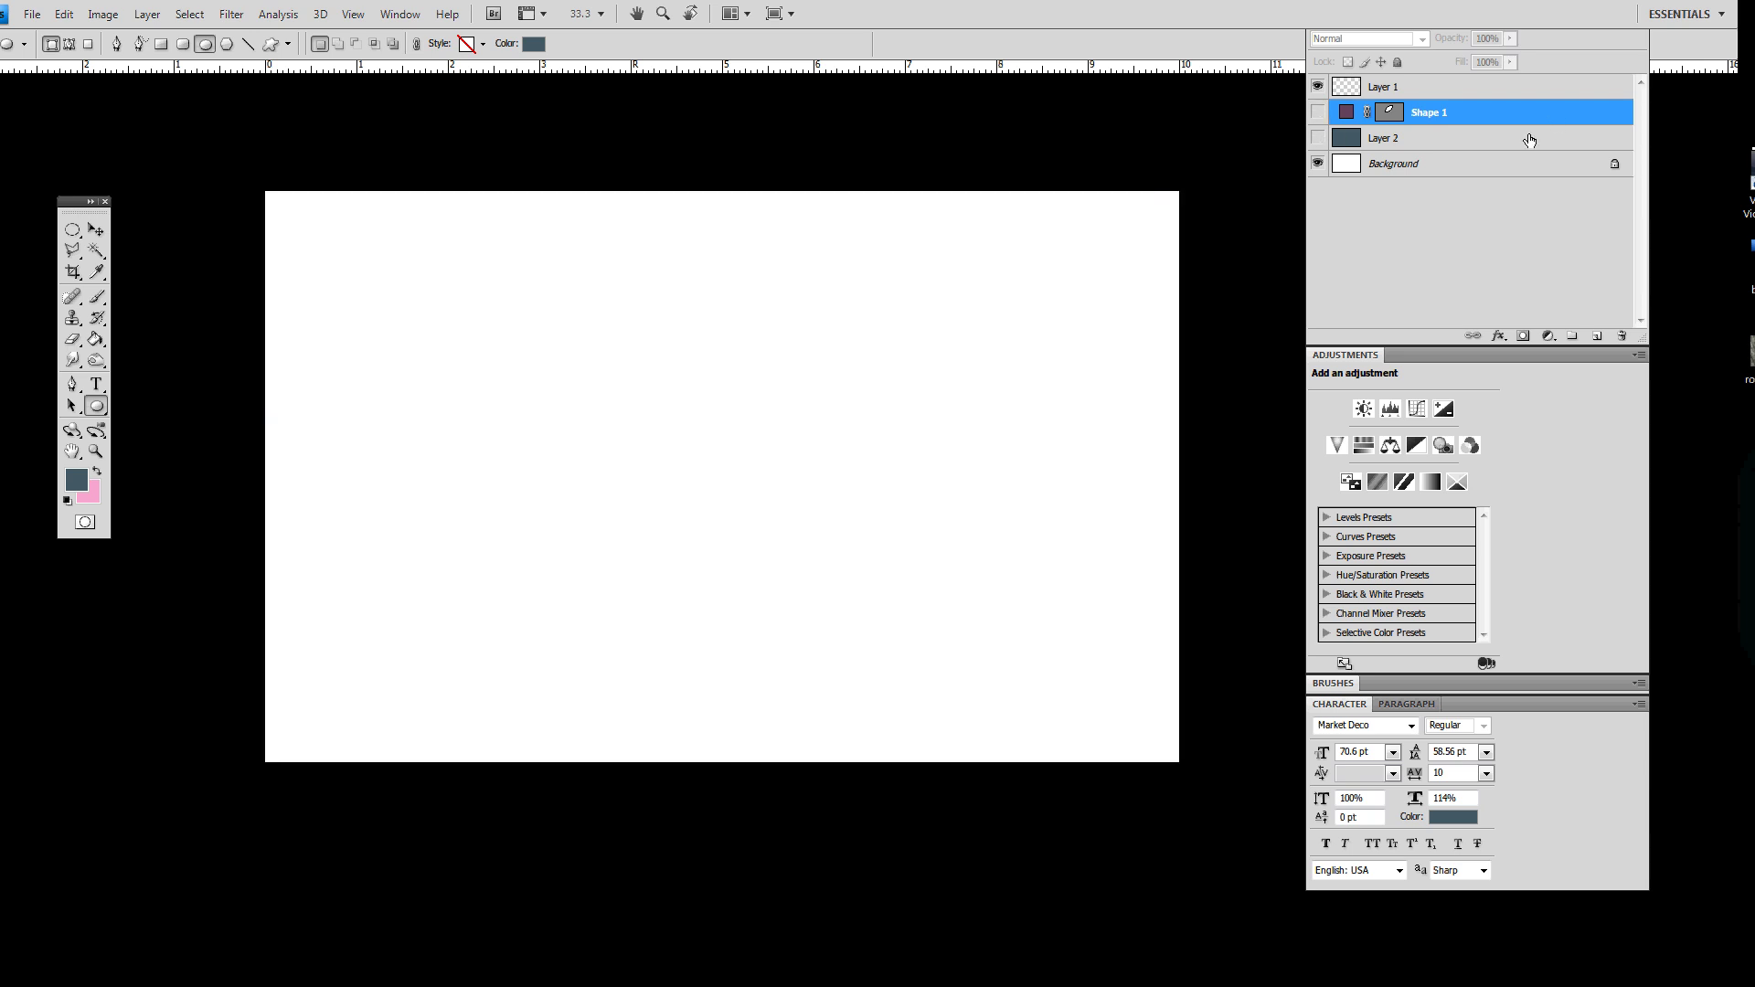
{"action": "left_click", "coordinate": [1530, 139]}
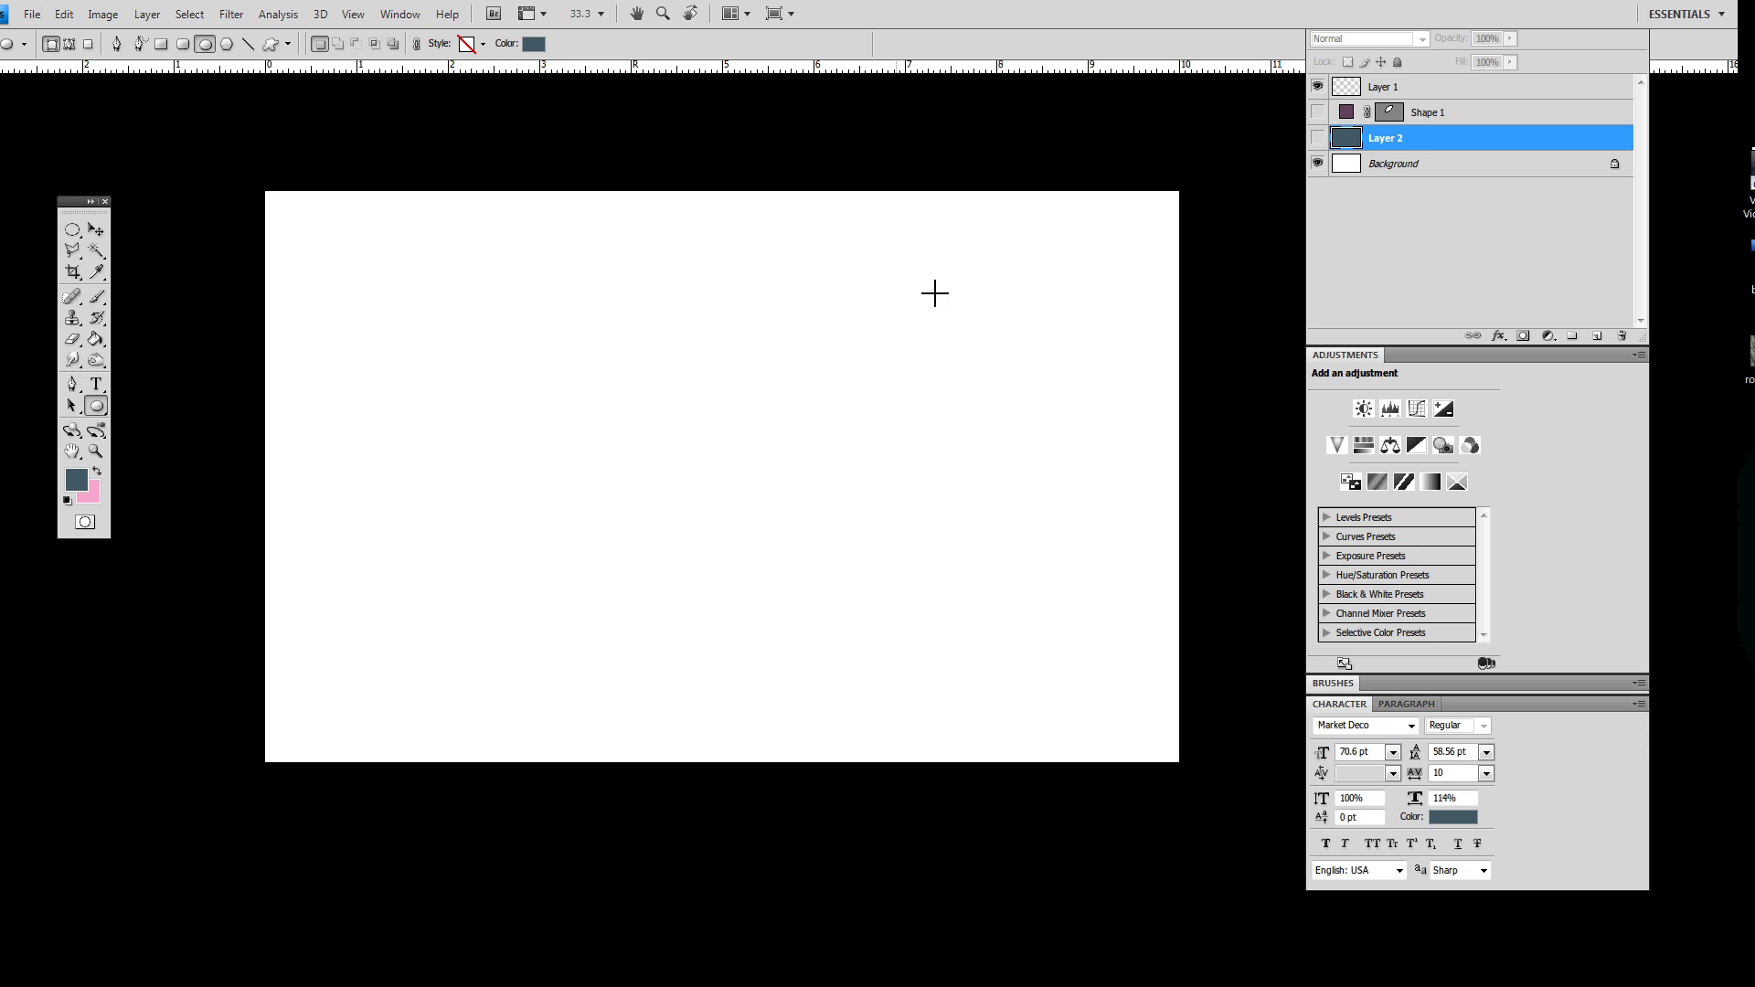
Set the Brush tool to a 19 px round tip, dismissing the hidden-layer error.
{"action": "key", "text": "b"}
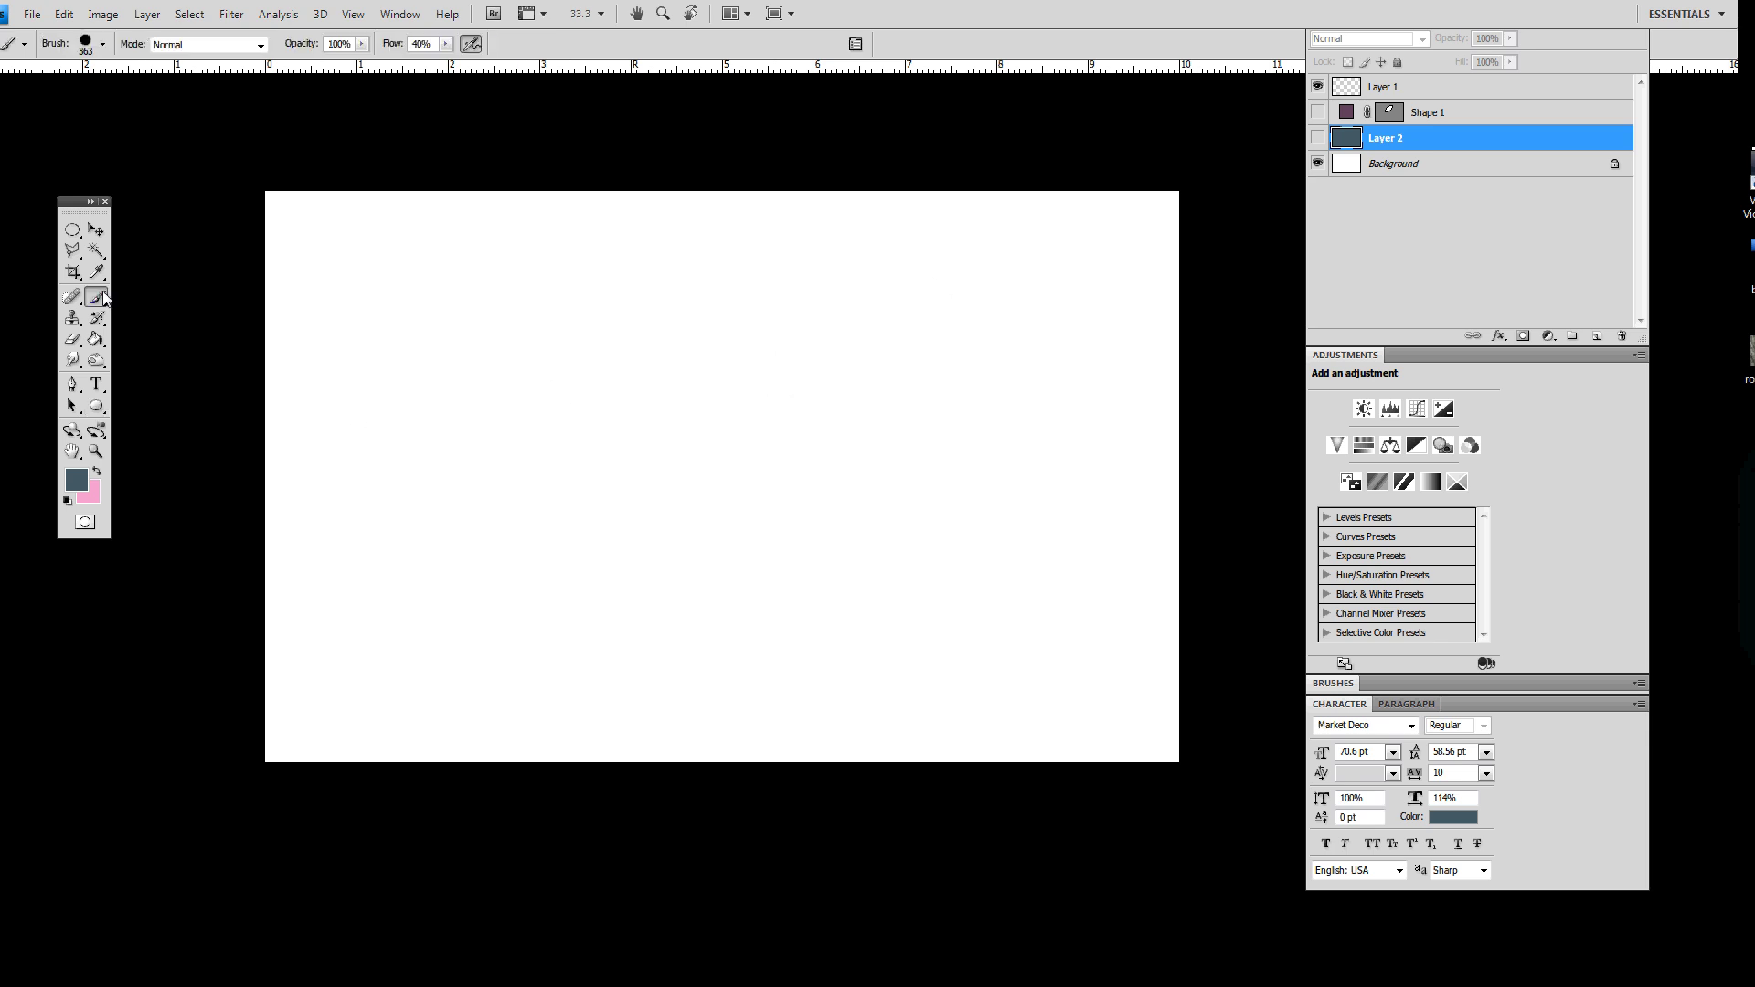
{"action": "right_click", "coordinate": [631, 367]}
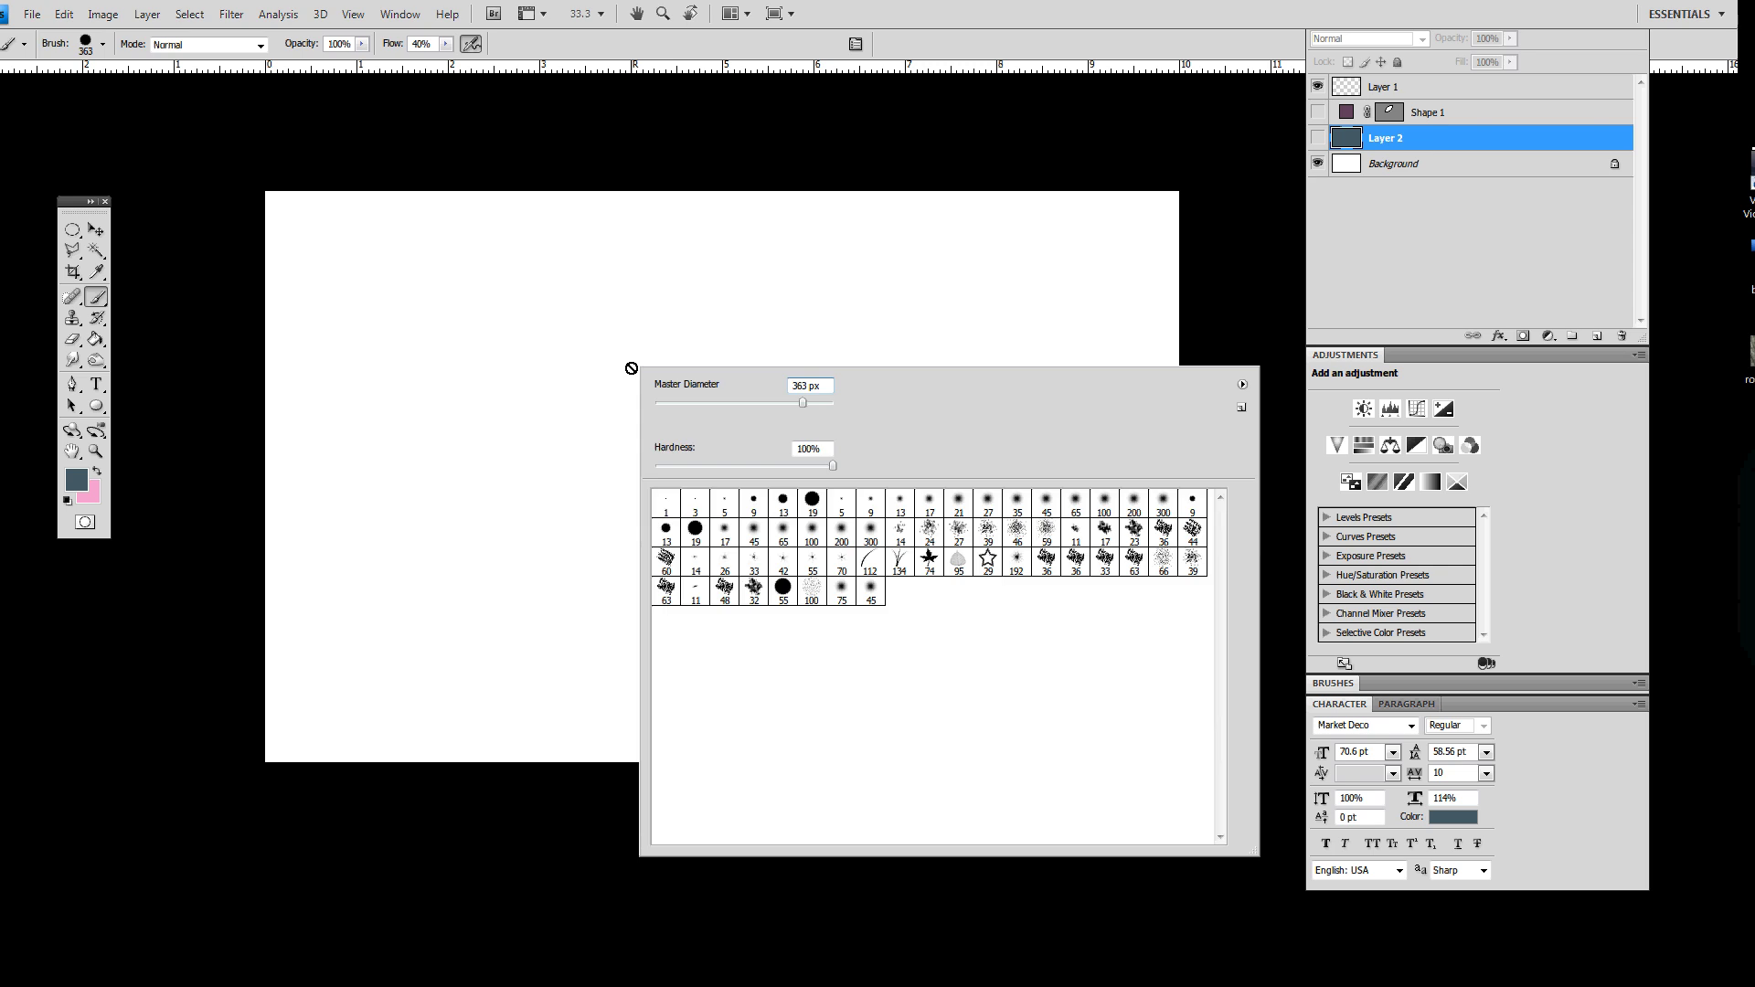
{"action": "left_click", "coordinate": [819, 512]}
{"action": "left_click", "coordinate": [881, 286]}
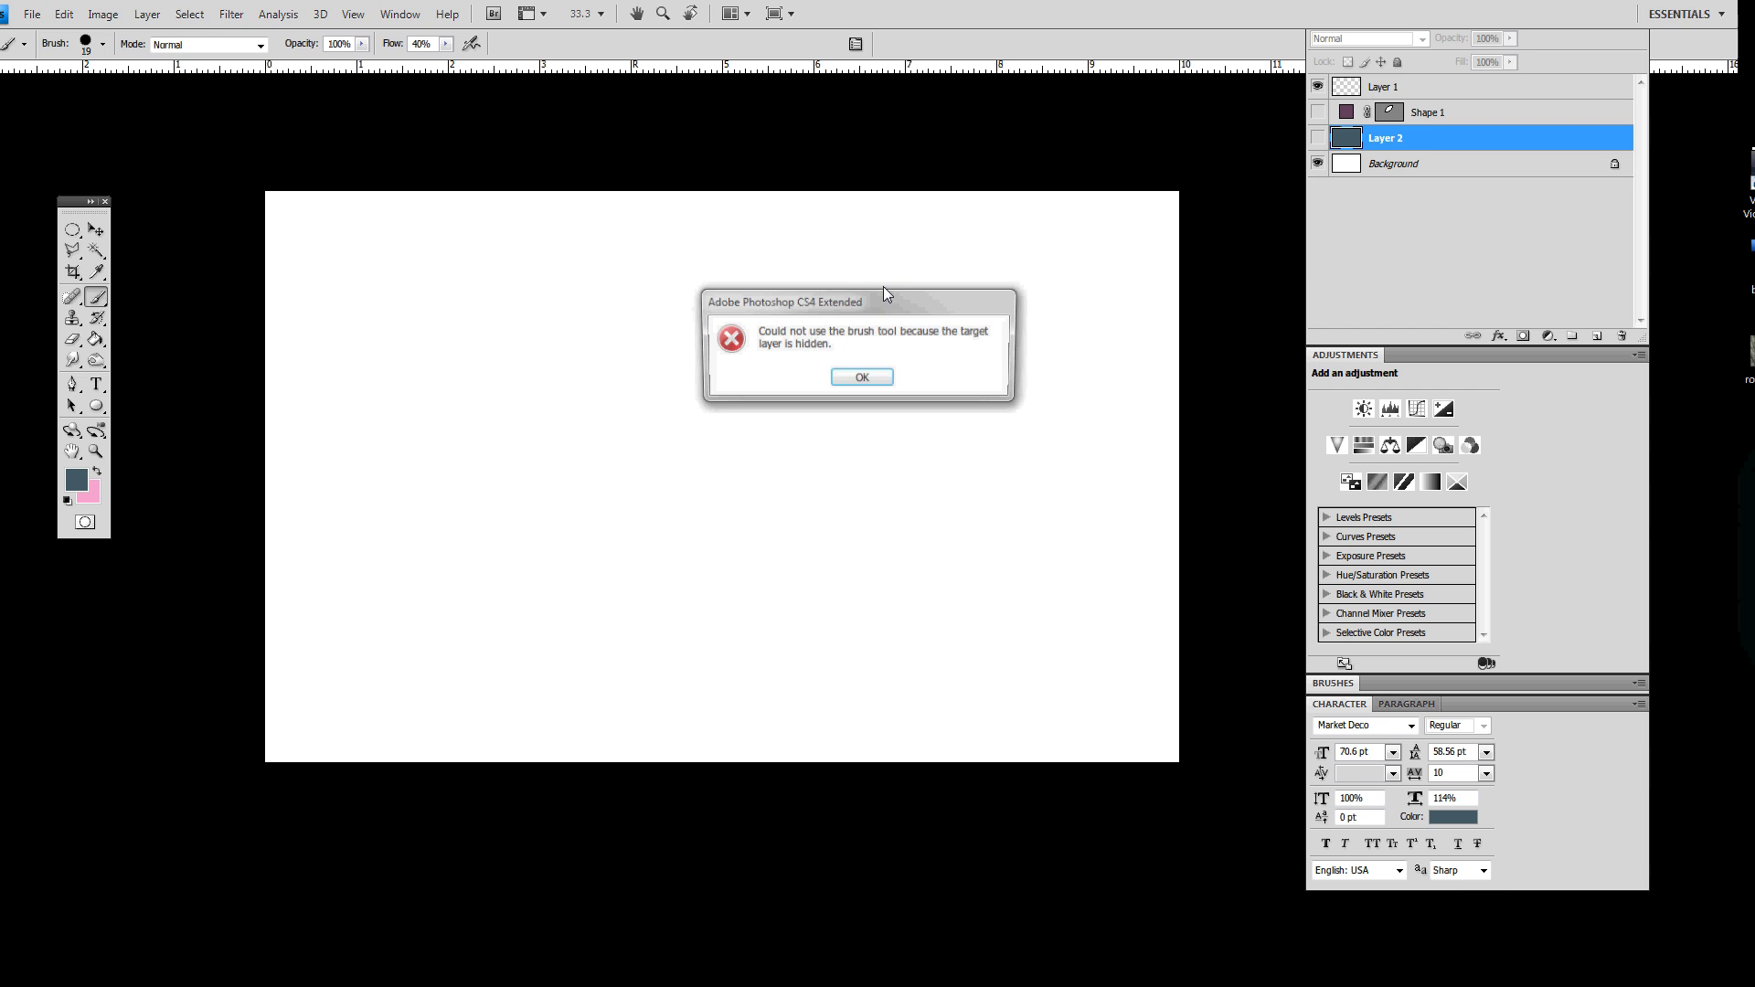
{"action": "left_click", "coordinate": [862, 379]}
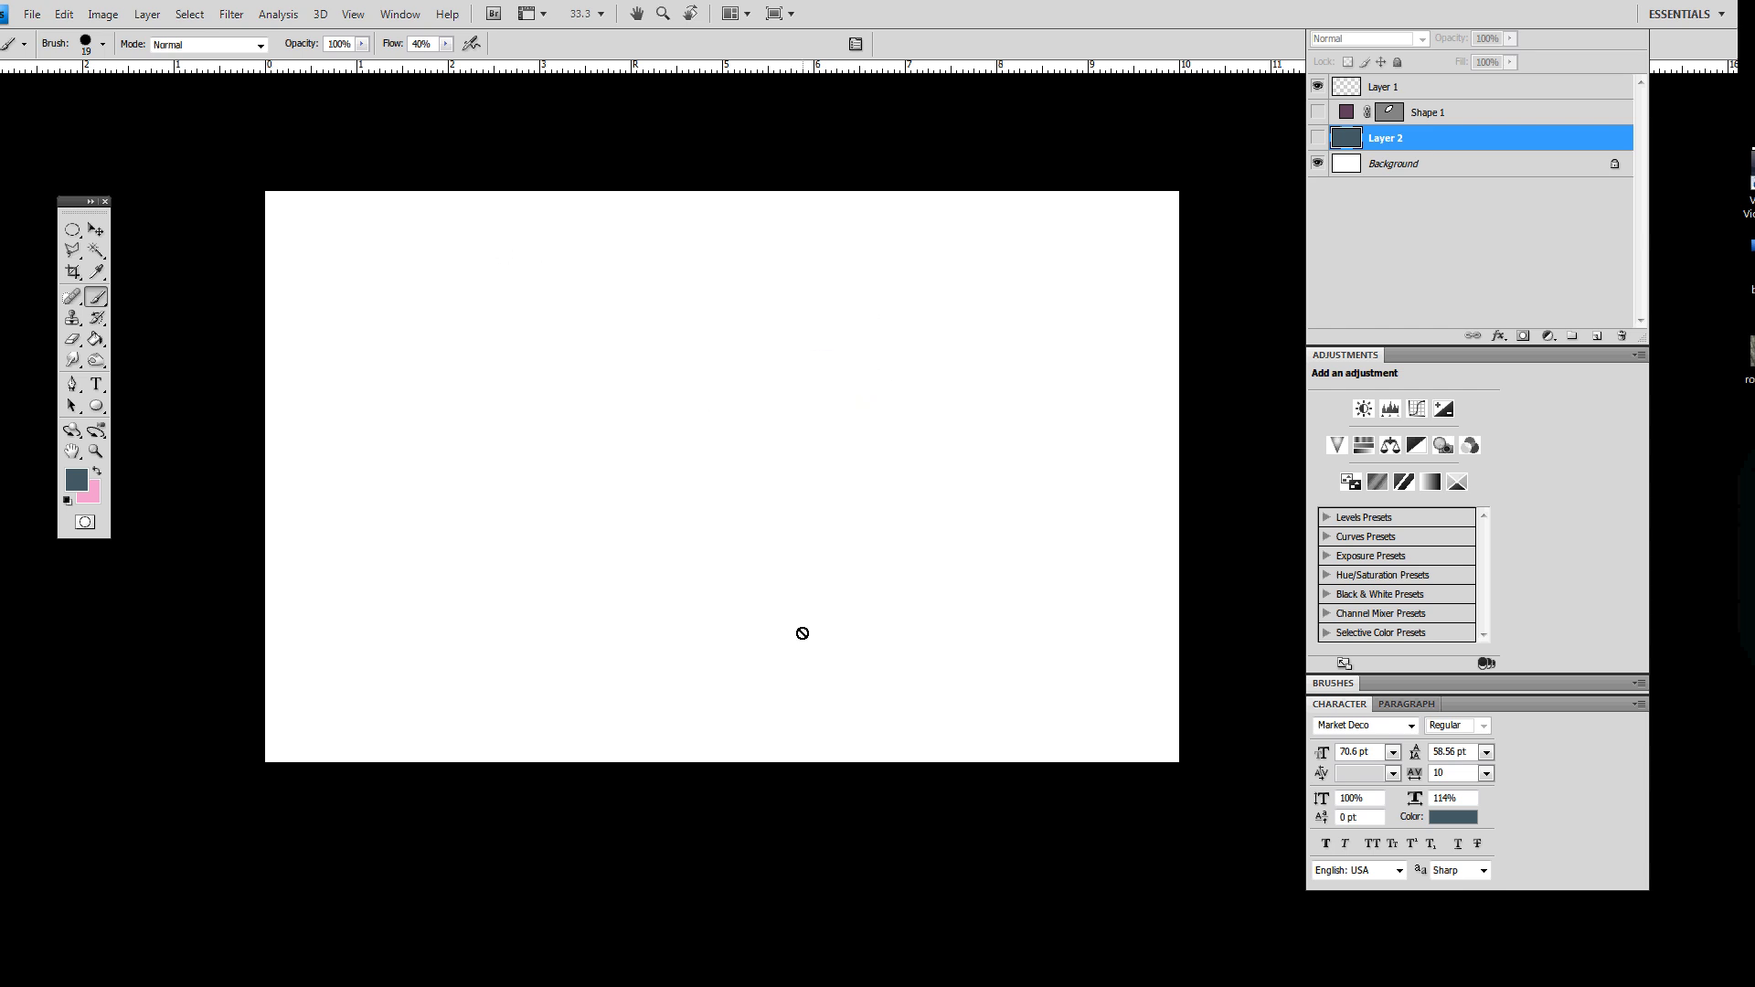
Show the Brushes panel with more room and collapse Adjustments above it.
{"action": "key", "text": "F5"}
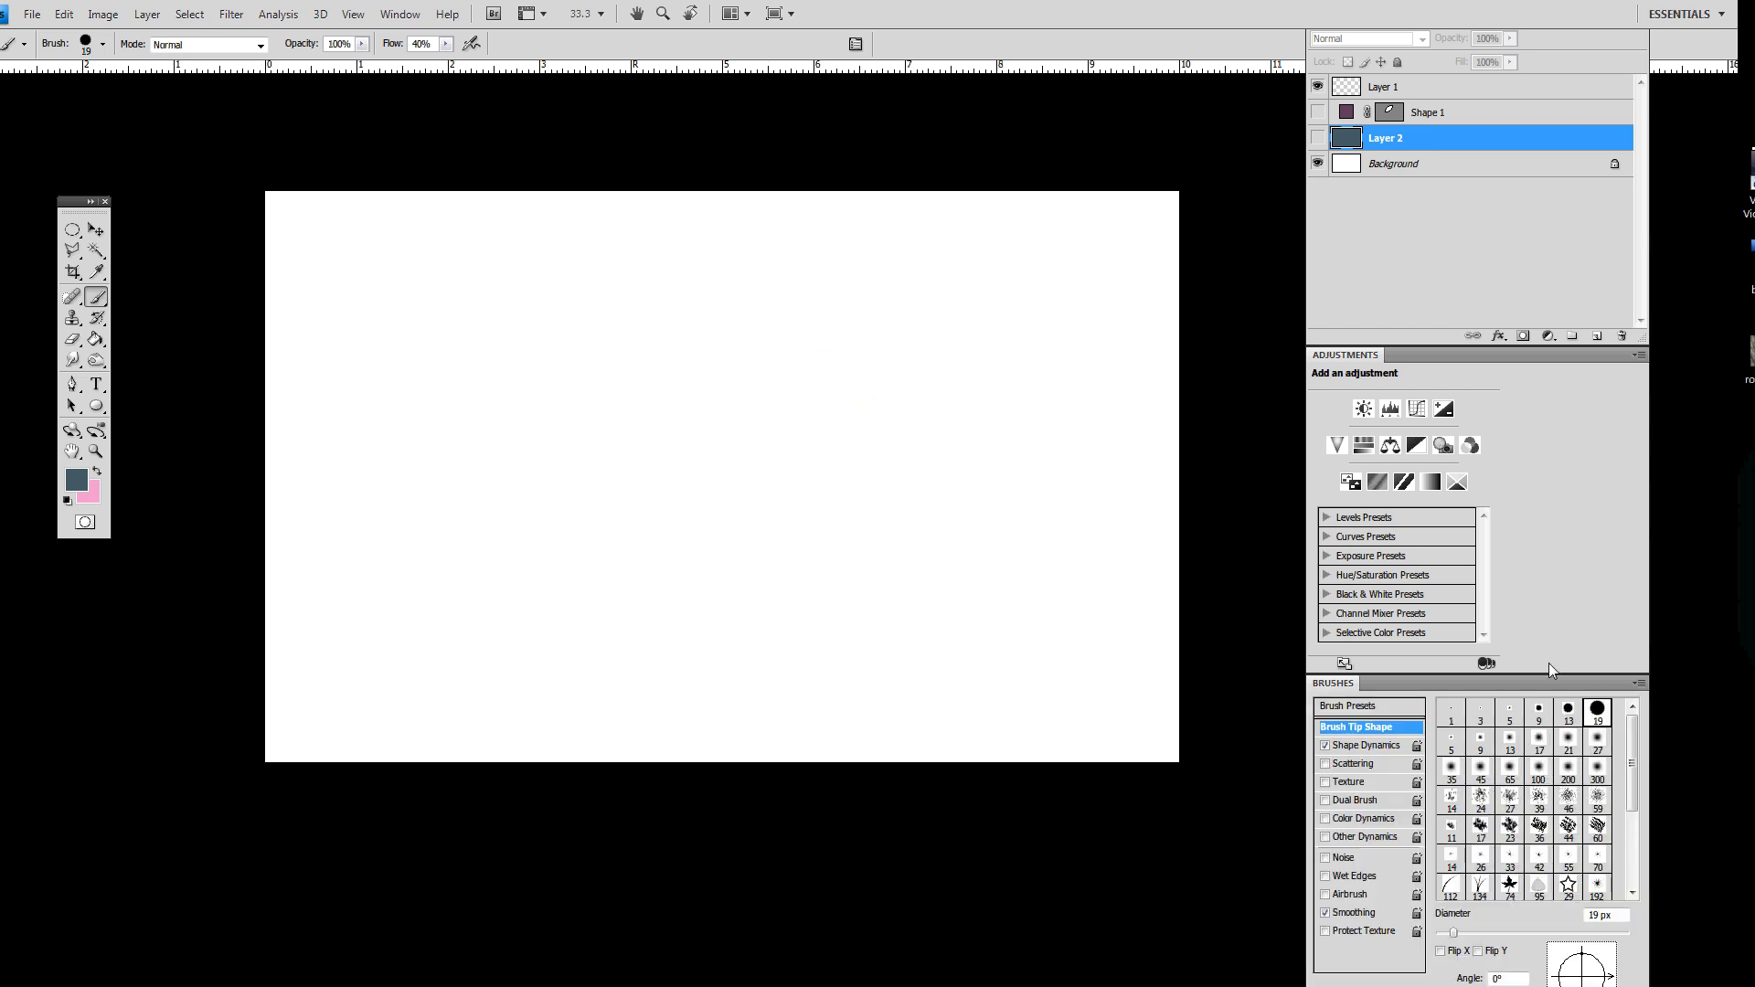
{"action": "left_click_drag", "start_coordinate": [1550, 672], "coordinate": [1515, 425]}
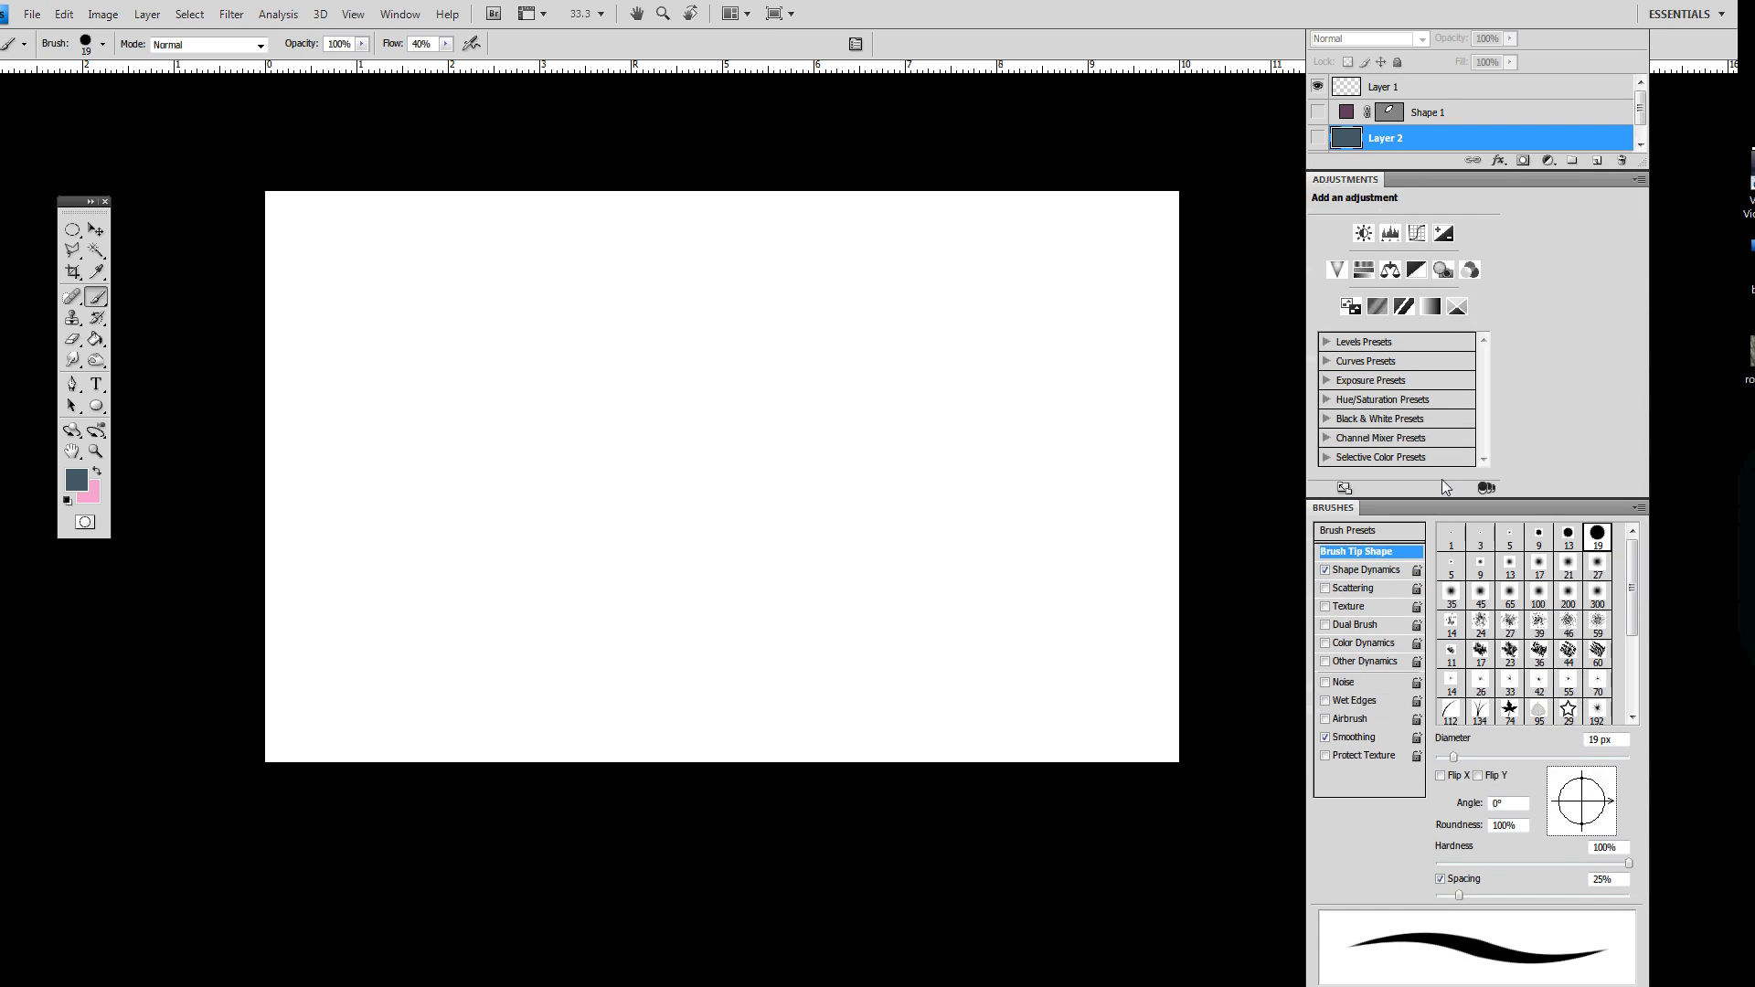
{"action": "double_click", "coordinate": [1594, 182]}
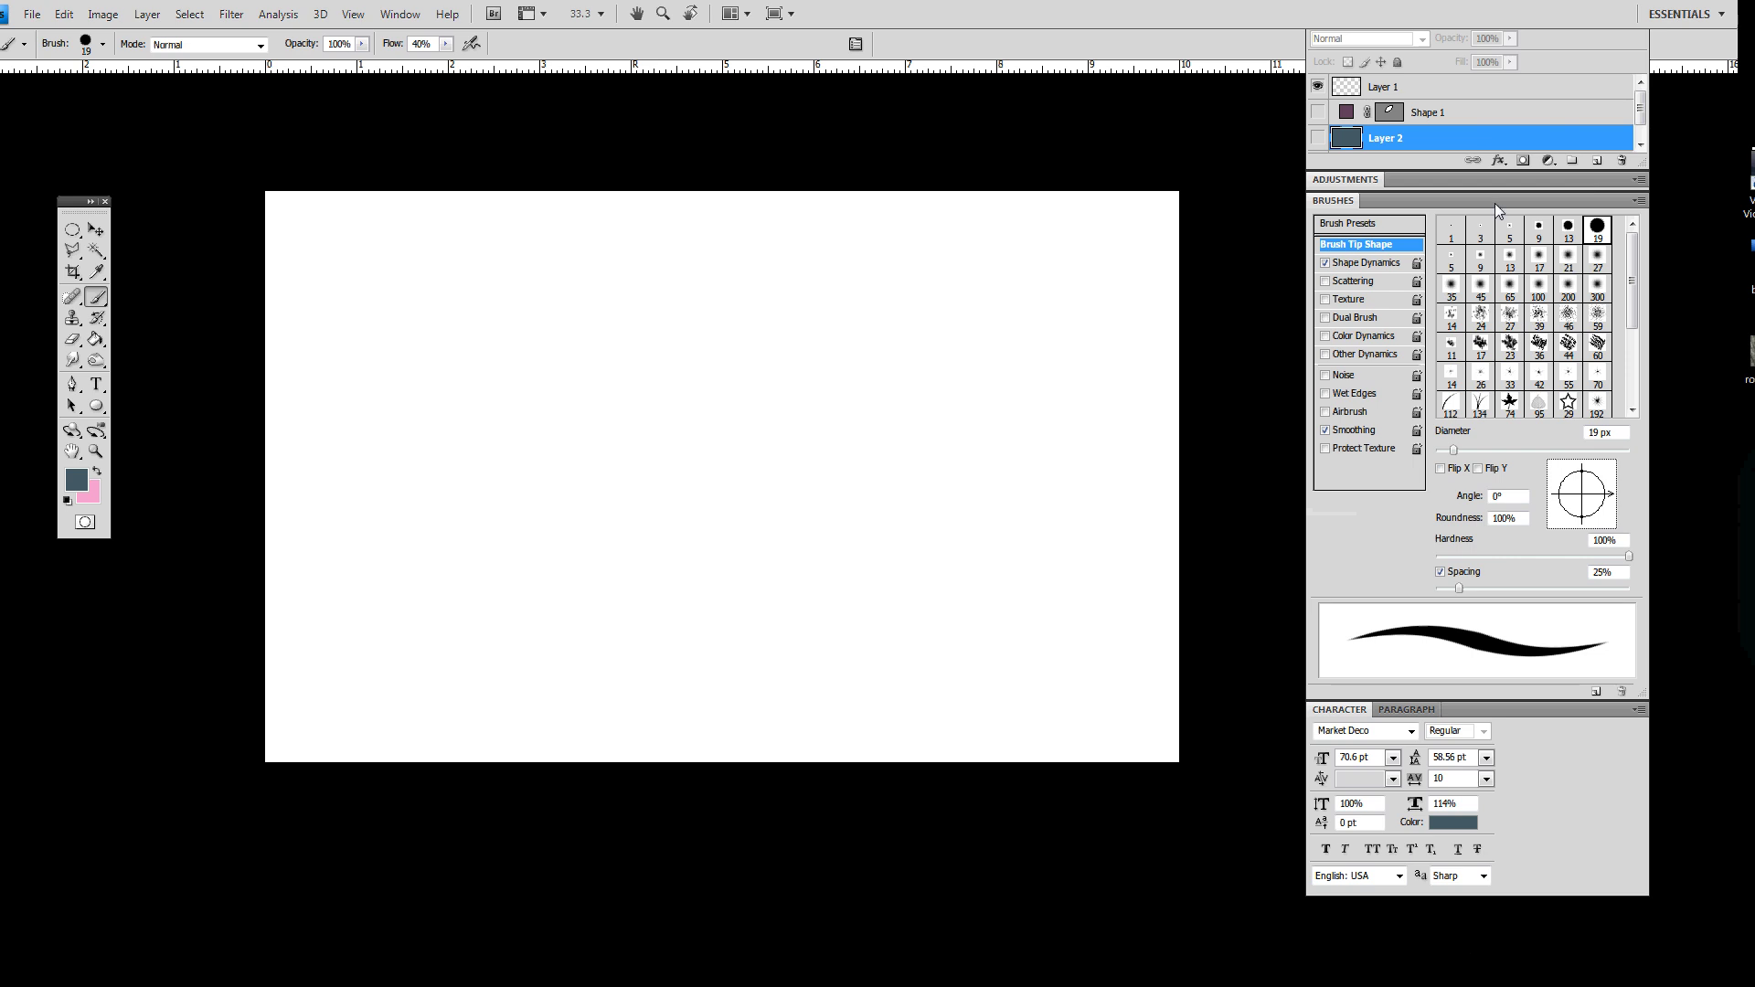